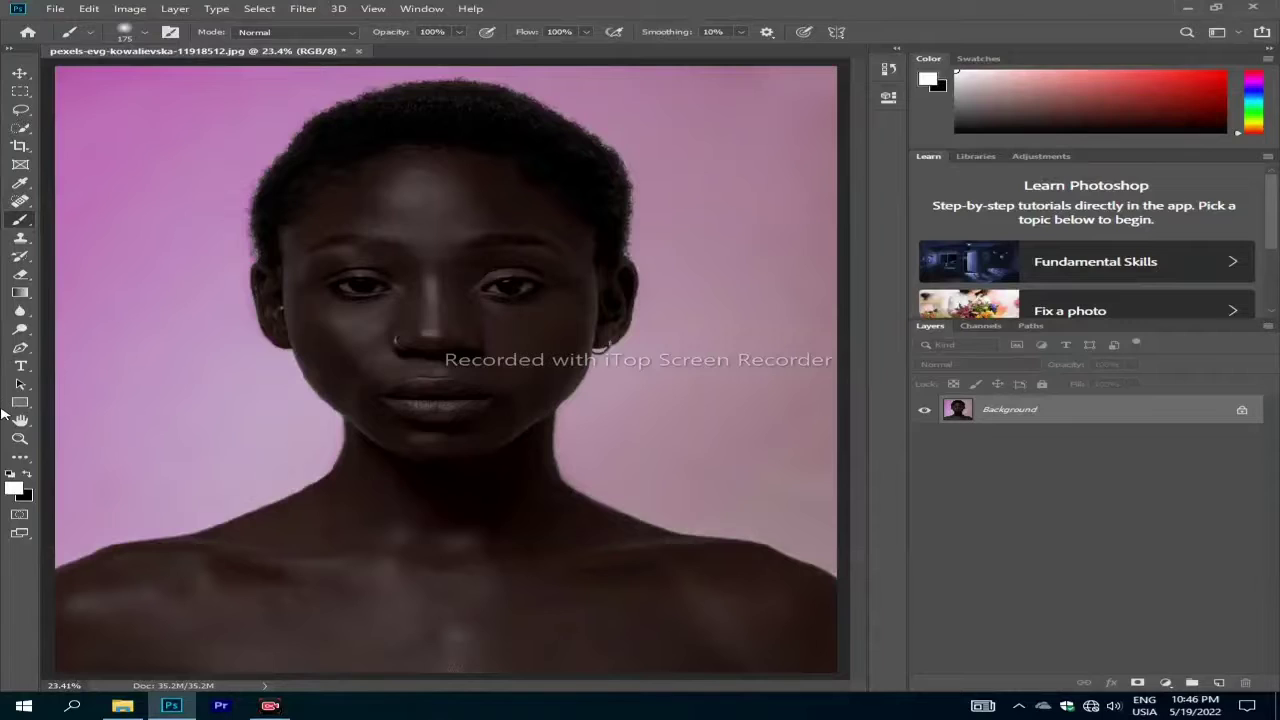
- Zoom in to inspect the face, eyes and nose, then fit the image on screen
{"action": "key", "text": "z"}
{"action": "left_click_drag", "start_coordinate": [263, 238], "coordinate": [537, 398]}
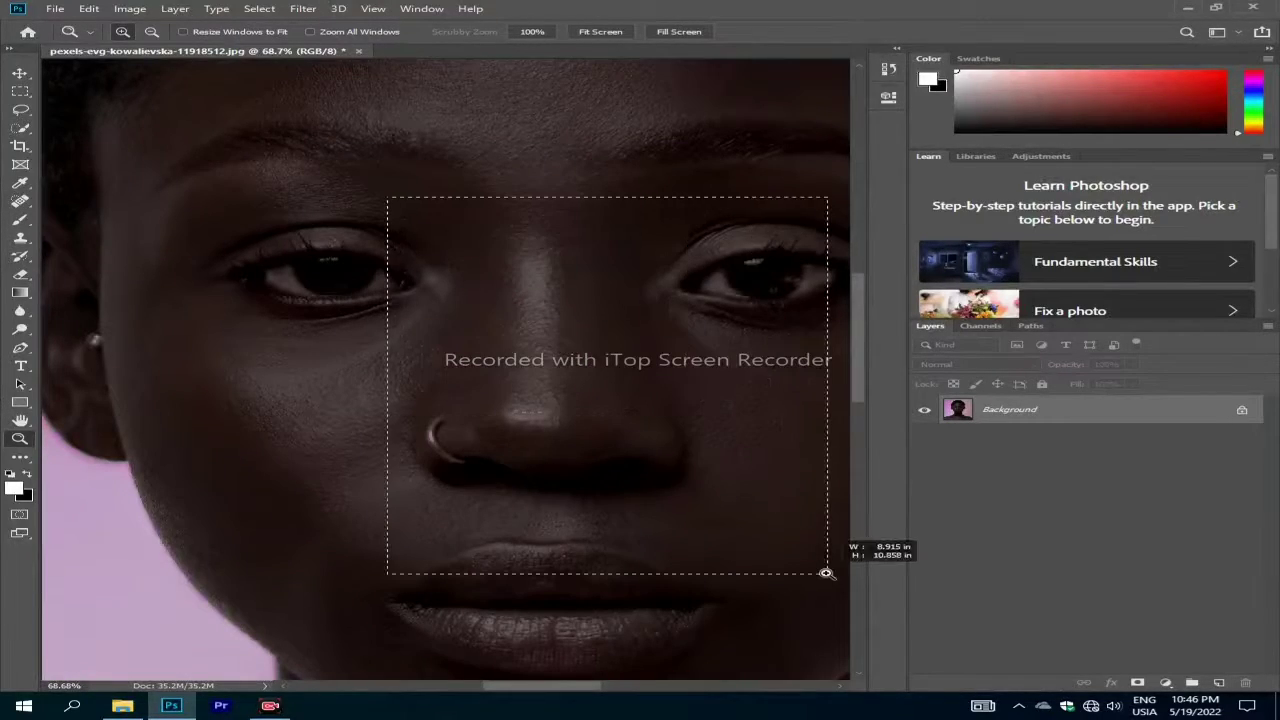
{"action": "left_click_drag", "start_coordinate": [390, 205], "coordinate": [829, 566]}
{"action": "right_click", "coordinate": [359, 207]}
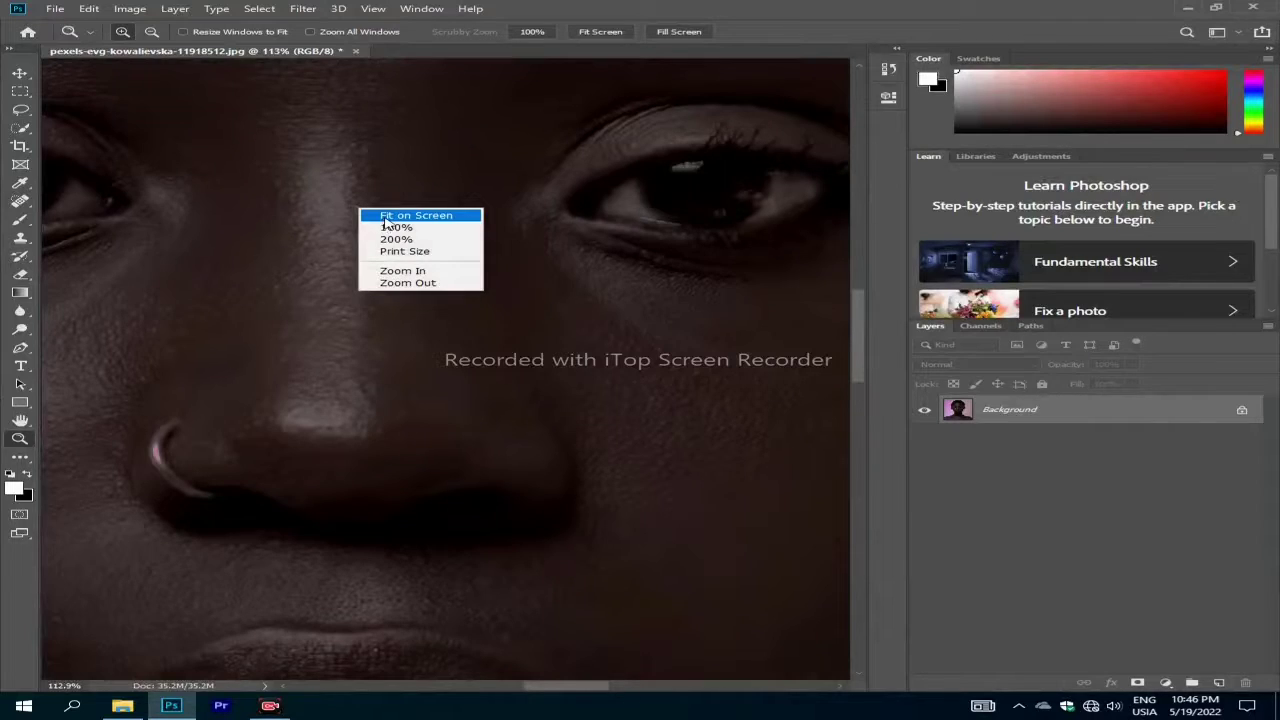
{"action": "left_click", "coordinate": [385, 216]}
{"action": "left_click_drag", "start_coordinate": [345, 164], "coordinate": [582, 336]}
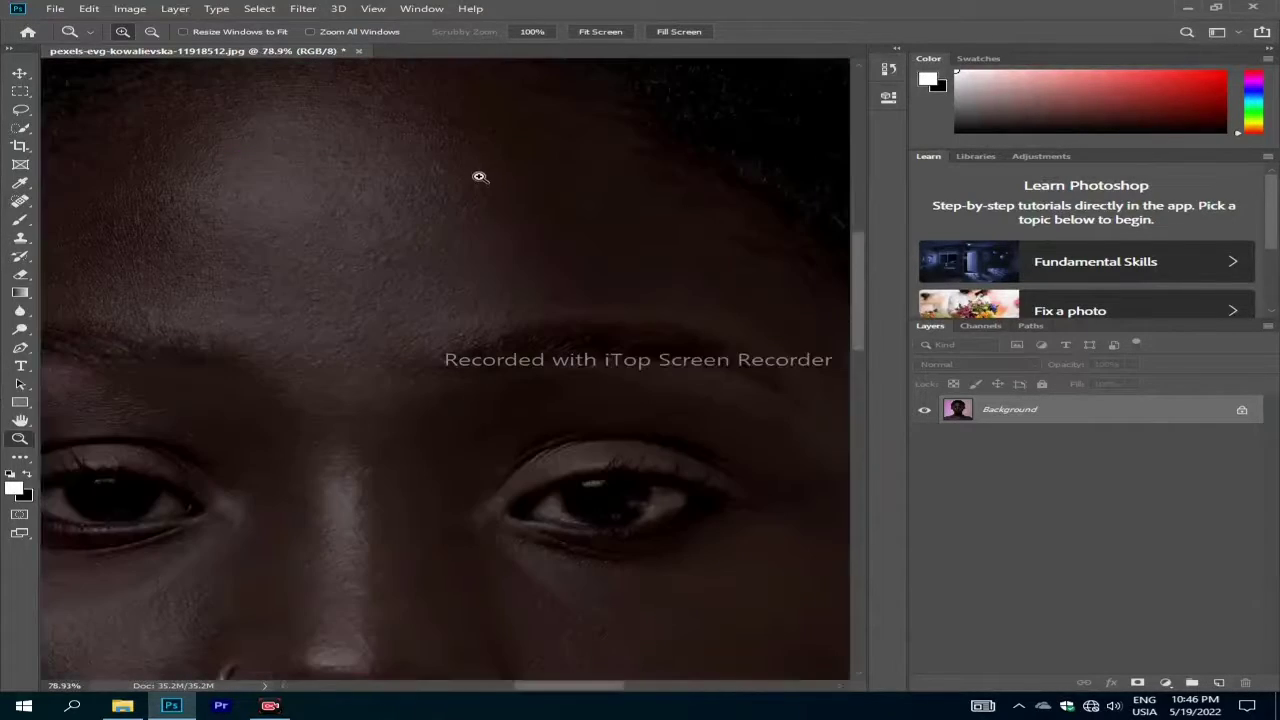
{"action": "right_click", "coordinate": [480, 177]}
{"action": "left_click", "coordinate": [505, 186]}
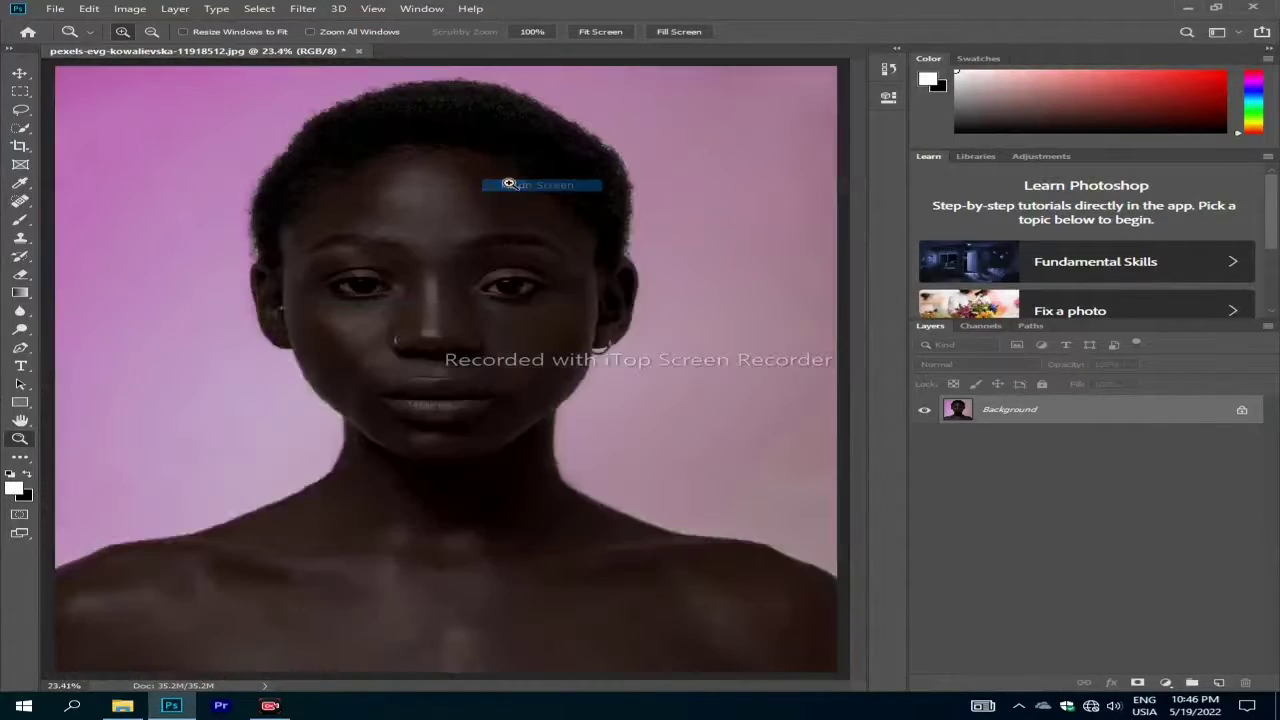
- Duplicate the Background layer as Background copy and start the Camera Raw filter
{"action": "right_click", "coordinate": [996, 426]}
{"action": "left_click", "coordinate": [1035, 438]}
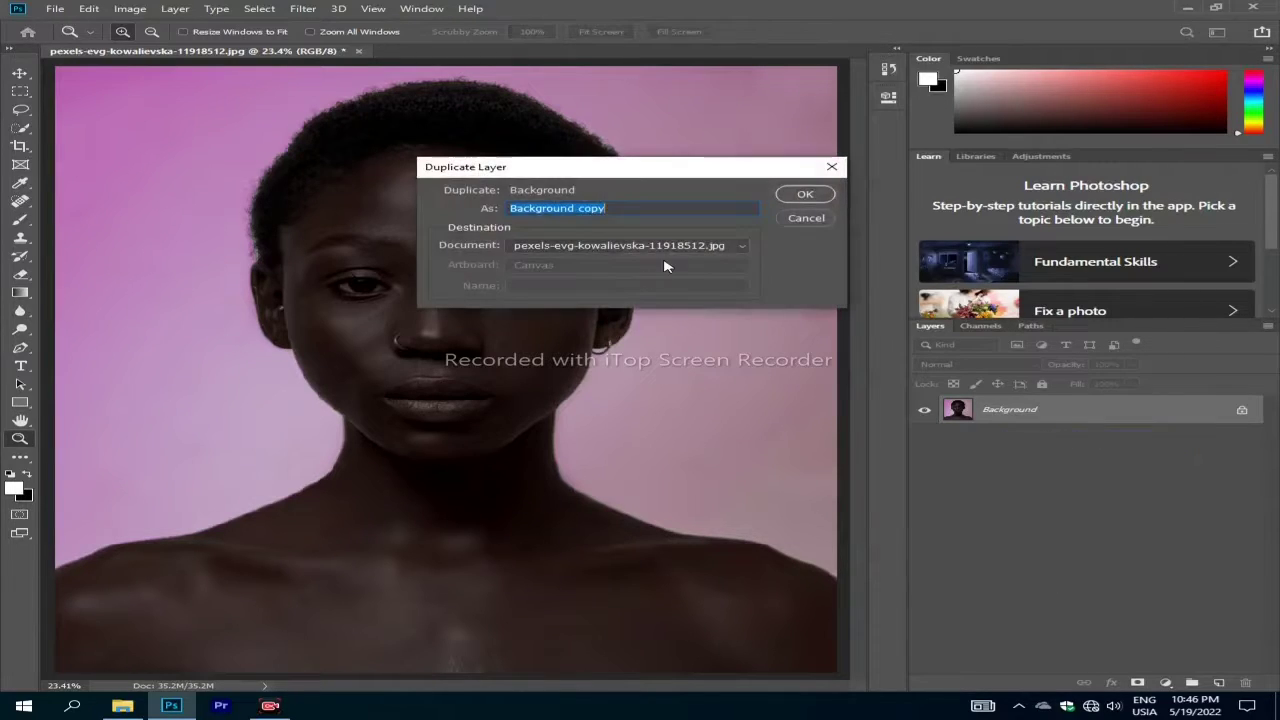
{"action": "left_click", "coordinate": [787, 203]}
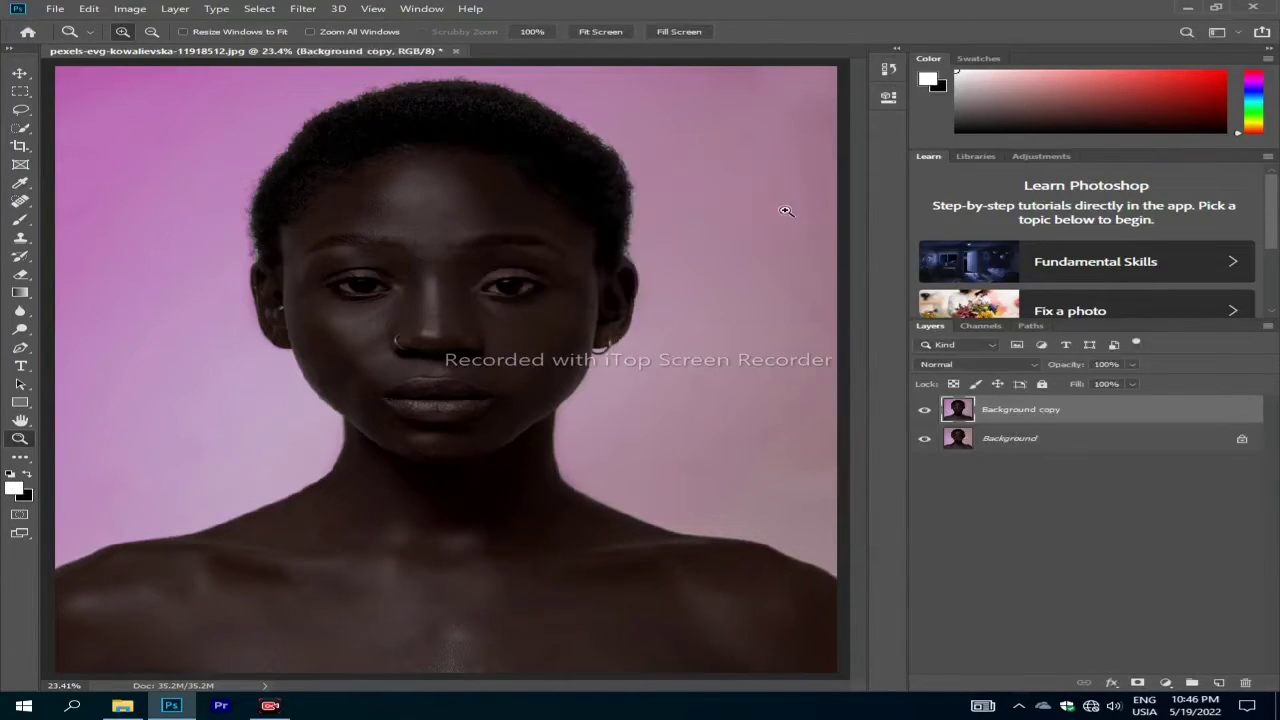
{"action": "left_click", "coordinate": [318, 8]}
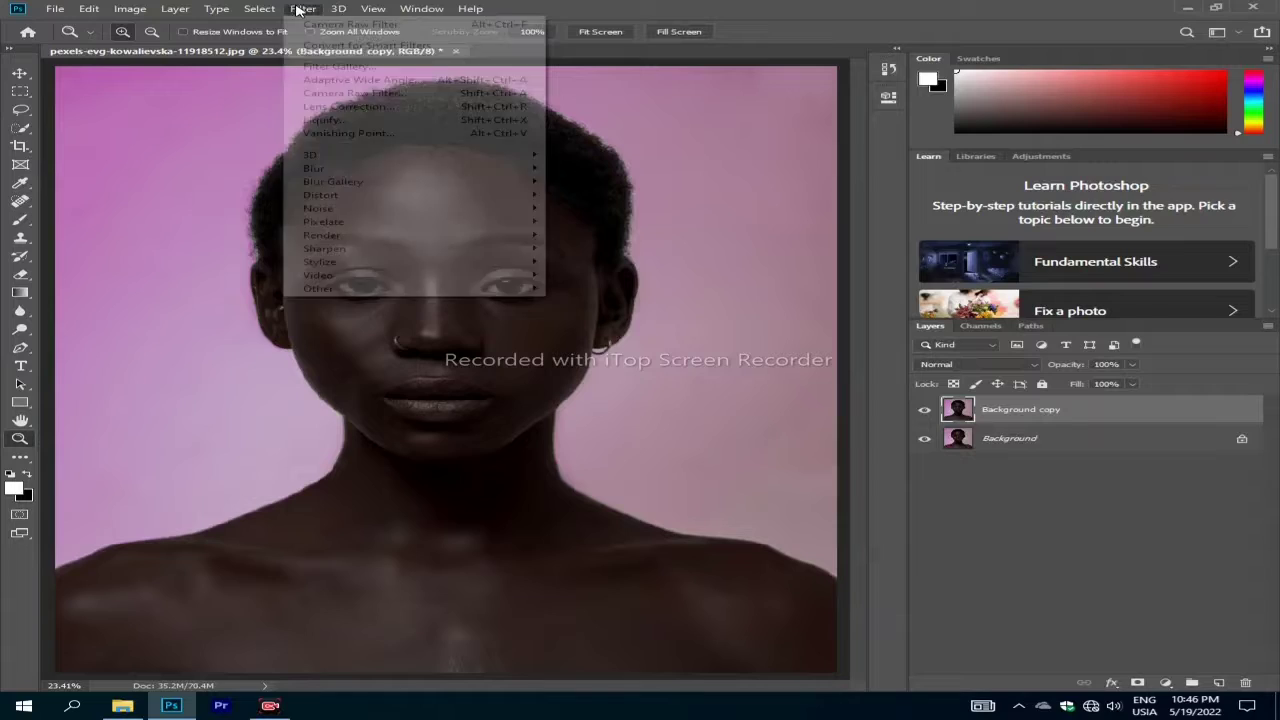
- Brighten the photo in Camera Raw with Exposure +1.05, Whites -22 and Blacks +19
{"action": "left_click", "coordinate": [357, 92]}
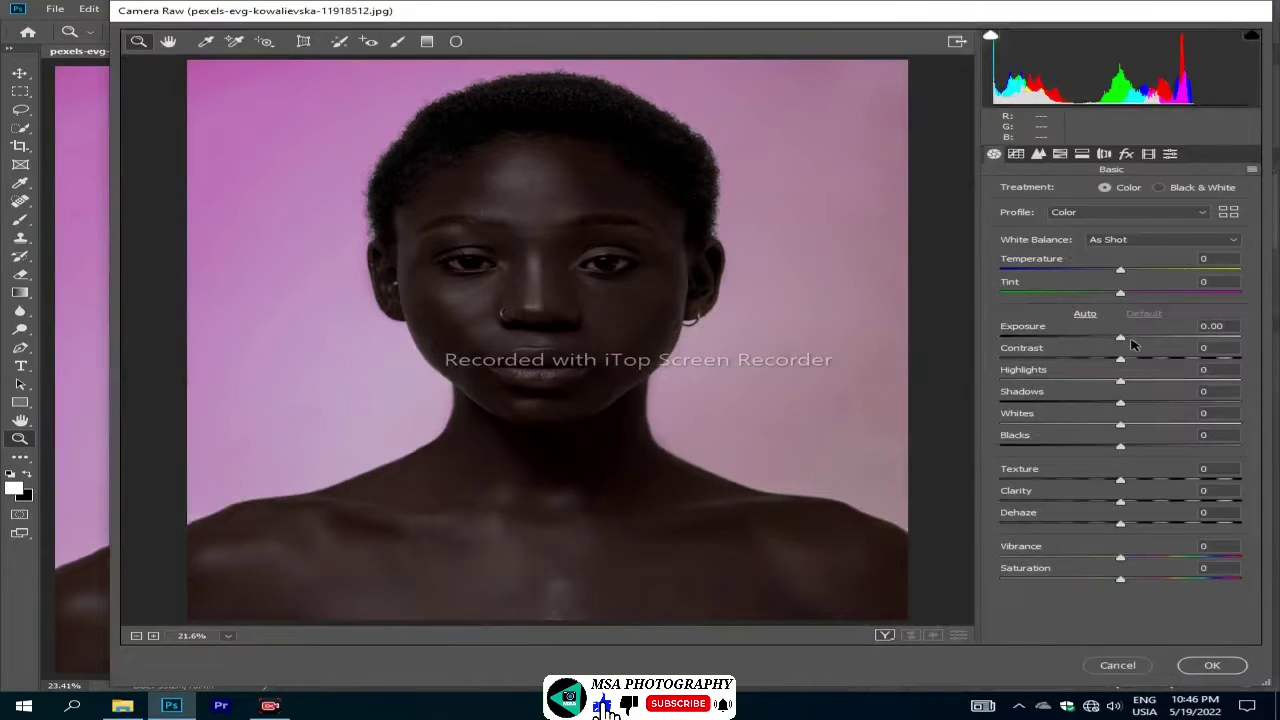
{"action": "left_click", "coordinate": [1134, 341]}
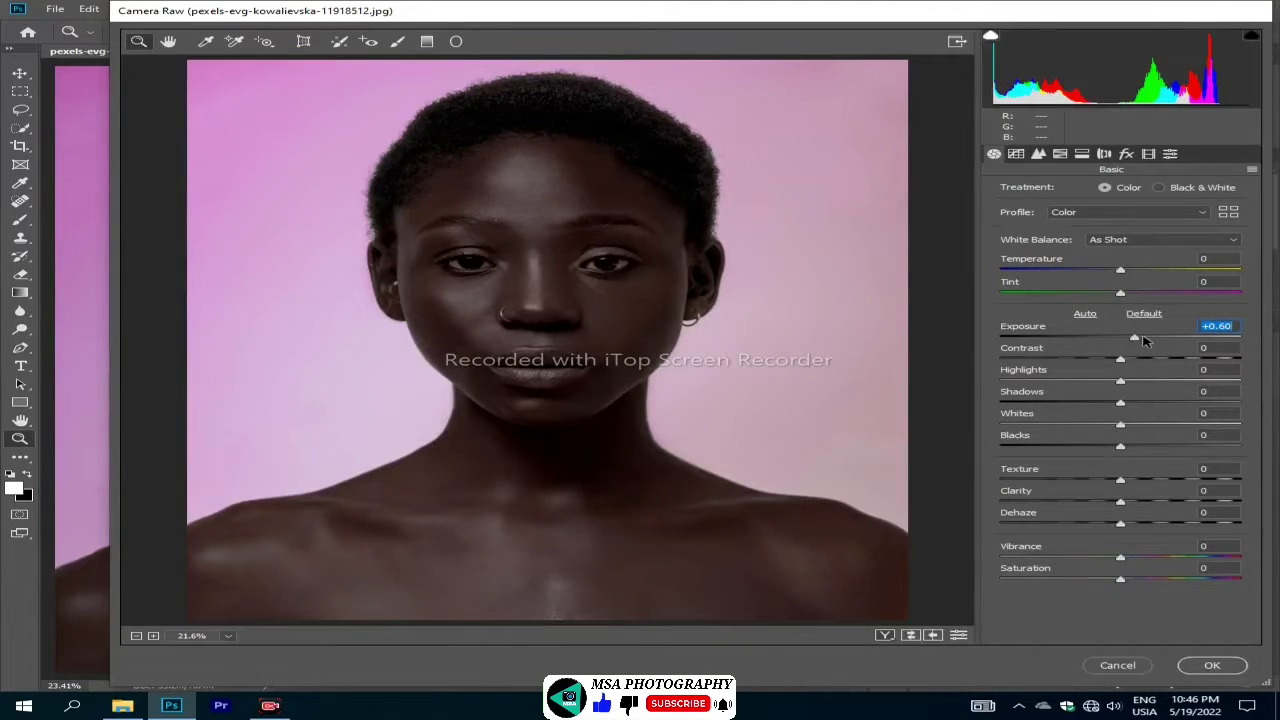
{"action": "left_click", "coordinate": [1145, 341]}
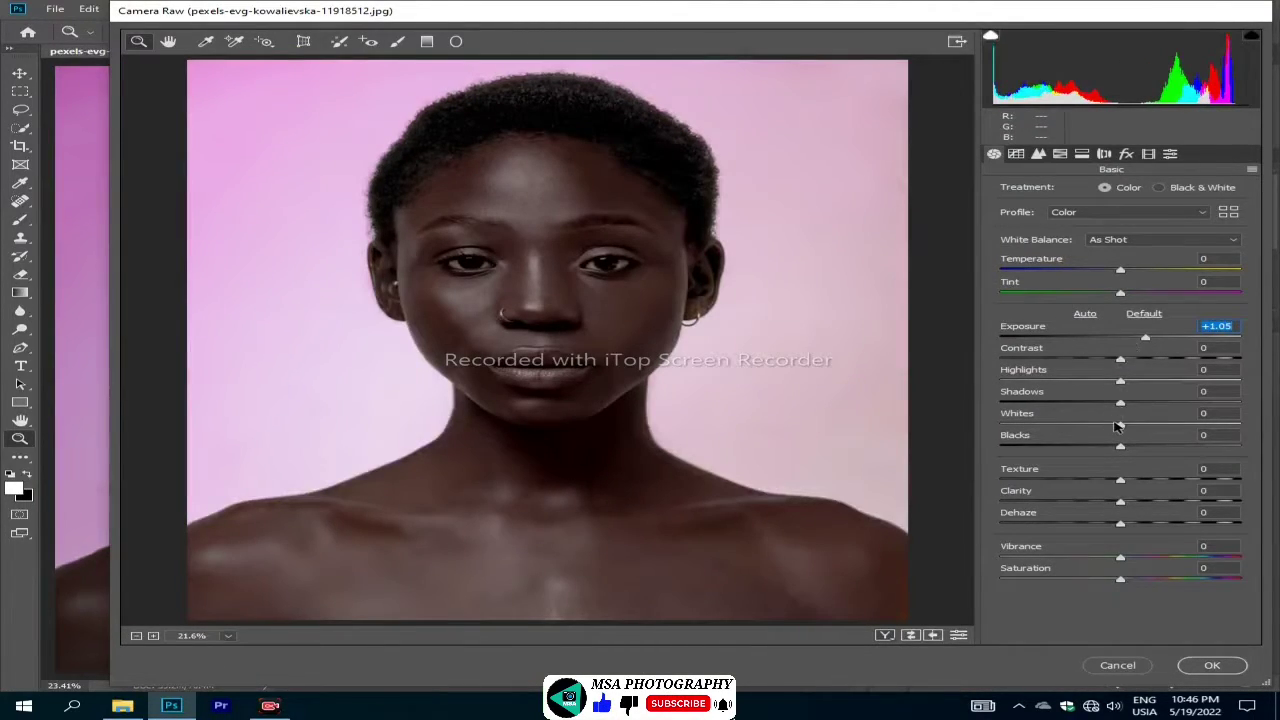
{"action": "mouse_move", "coordinate": [1117, 426]}
{"action": "left_mouse_down"}
{"action": "mouse_move", "coordinate": [1094, 426]}
{"action": "mouse_move", "coordinate": [1143, 447]}
{"action": "left_mouse_up"}
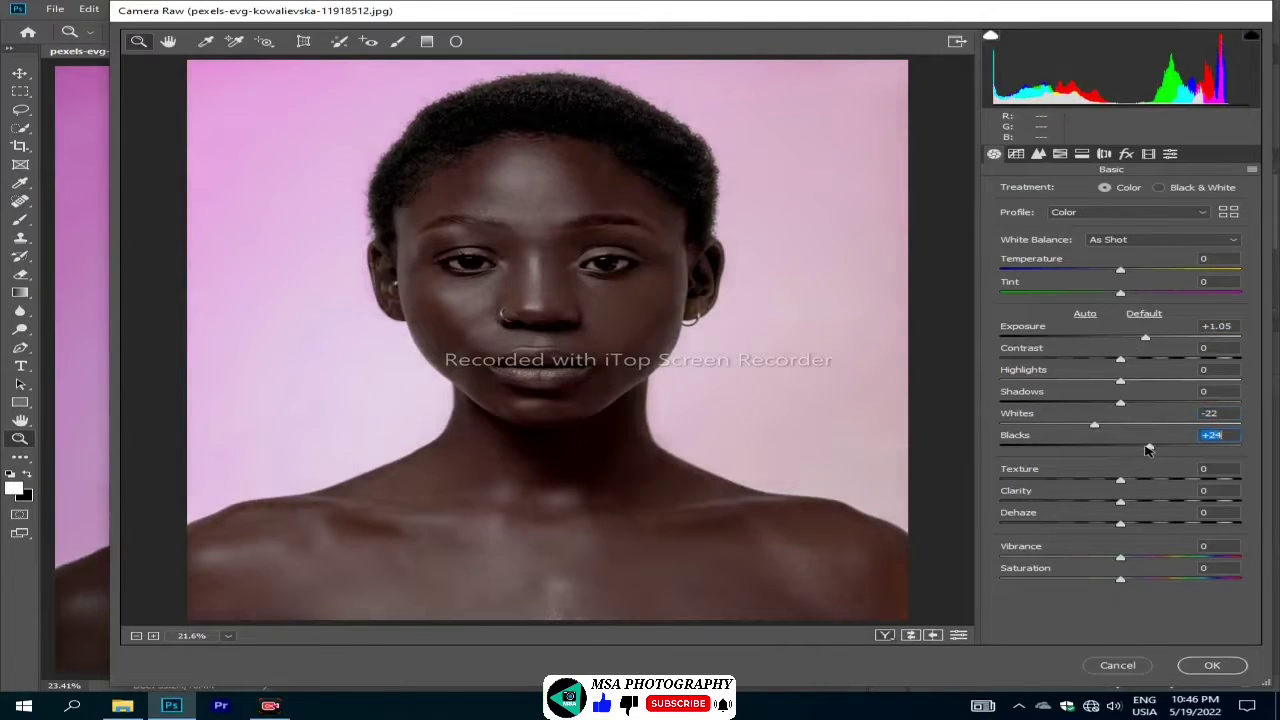
{"action": "left_click", "coordinate": [1060, 154]}
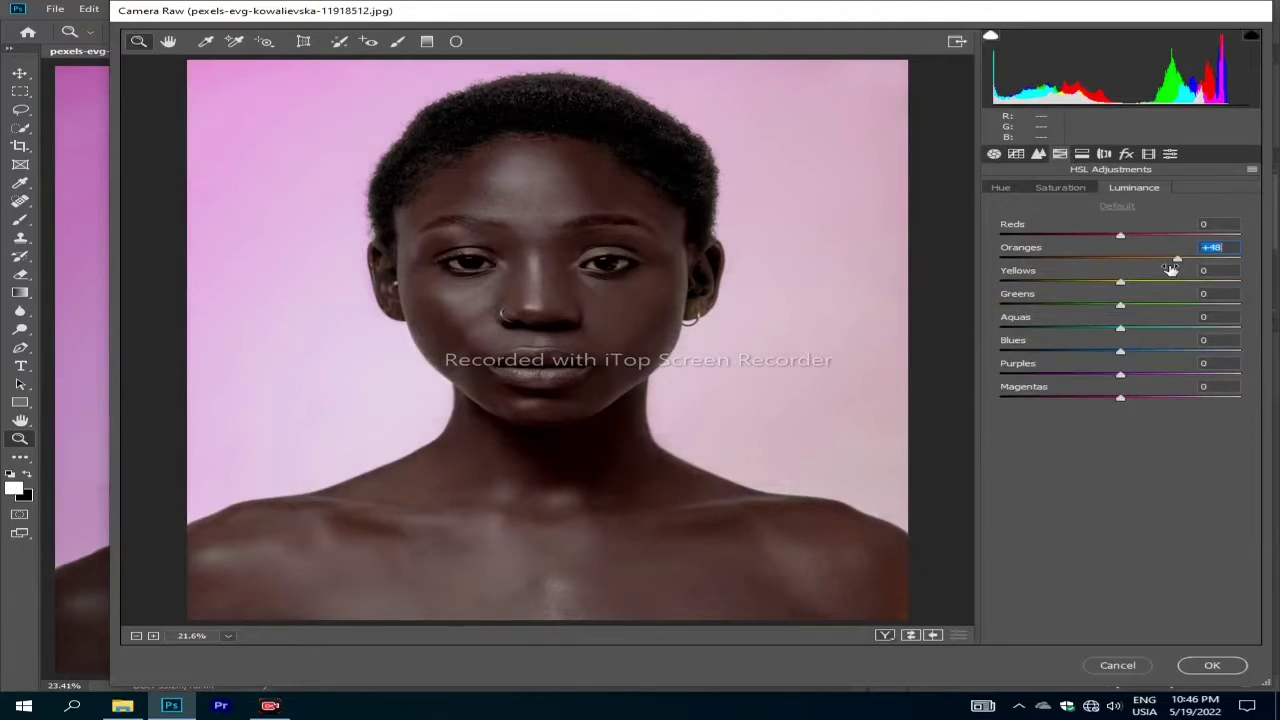
- Set HSL Reds luminance +30, Reds saturation +68, Oranges saturation -37, and apply Camera Raw
{"action": "left_click_drag", "start_coordinate": [1120, 235], "coordinate": [1156, 236]}
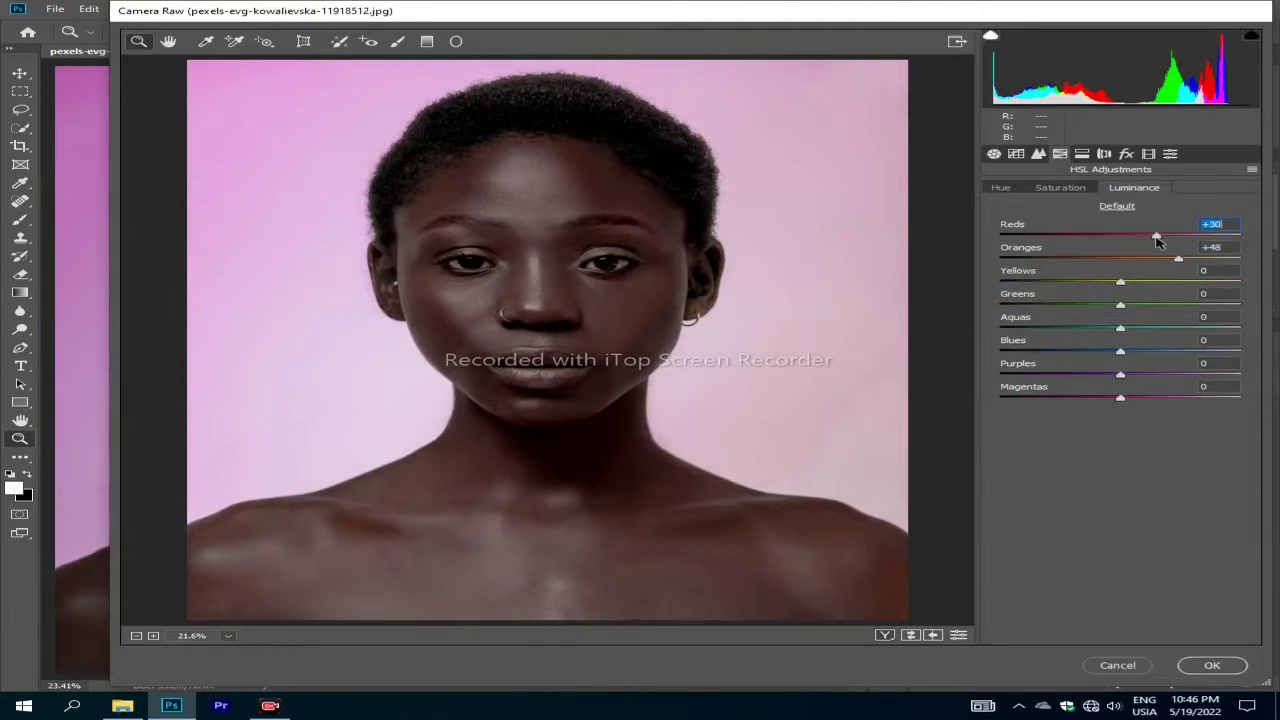
{"action": "left_click", "coordinate": [1062, 190]}
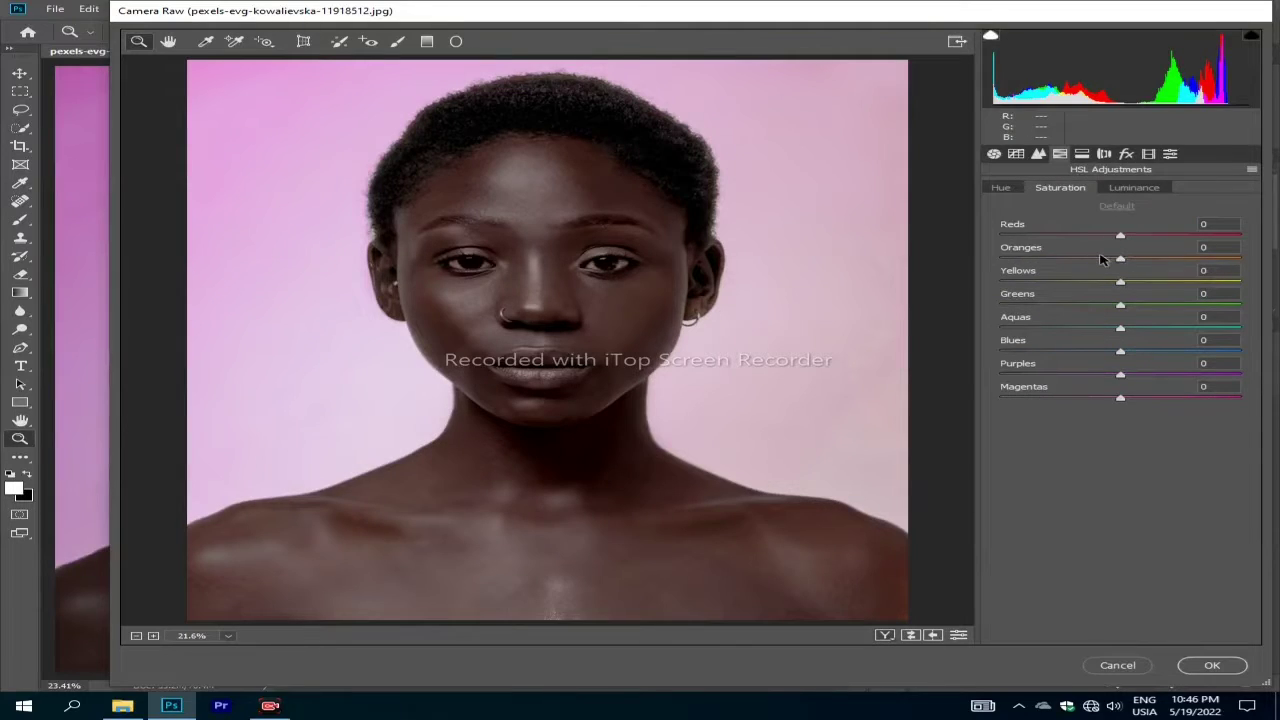
{"action": "left_click", "coordinate": [1228, 236]}
{"action": "left_click", "coordinate": [1204, 236]}
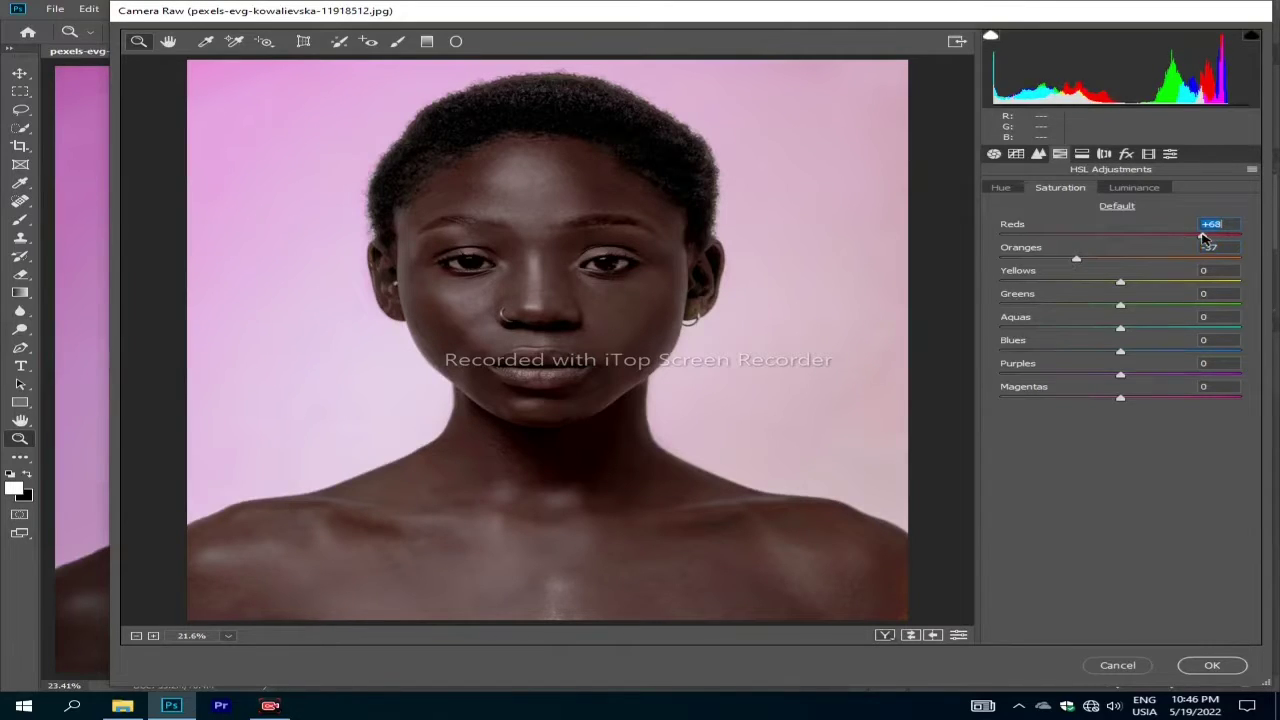
{"action": "left_click", "coordinate": [1205, 665]}
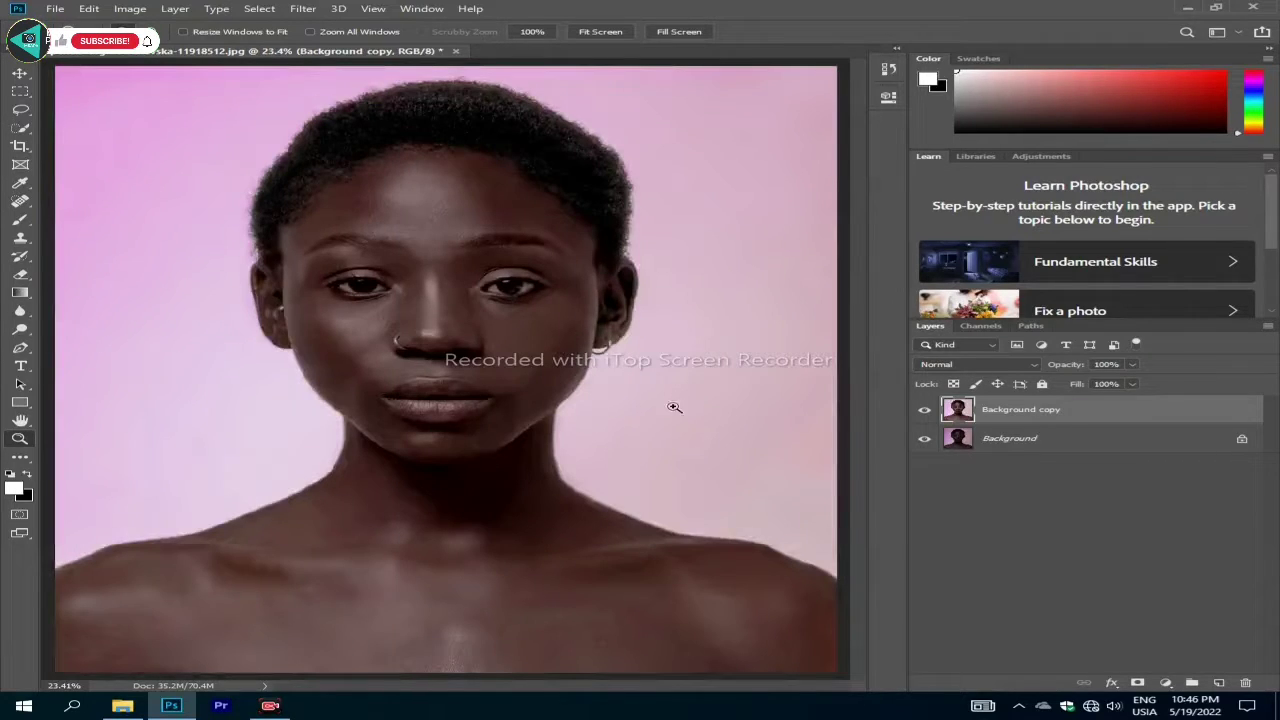
- Merge visible layers, add an empty Layer 1, and set the foreground colour to white
{"action": "right_click", "coordinate": [991, 414]}
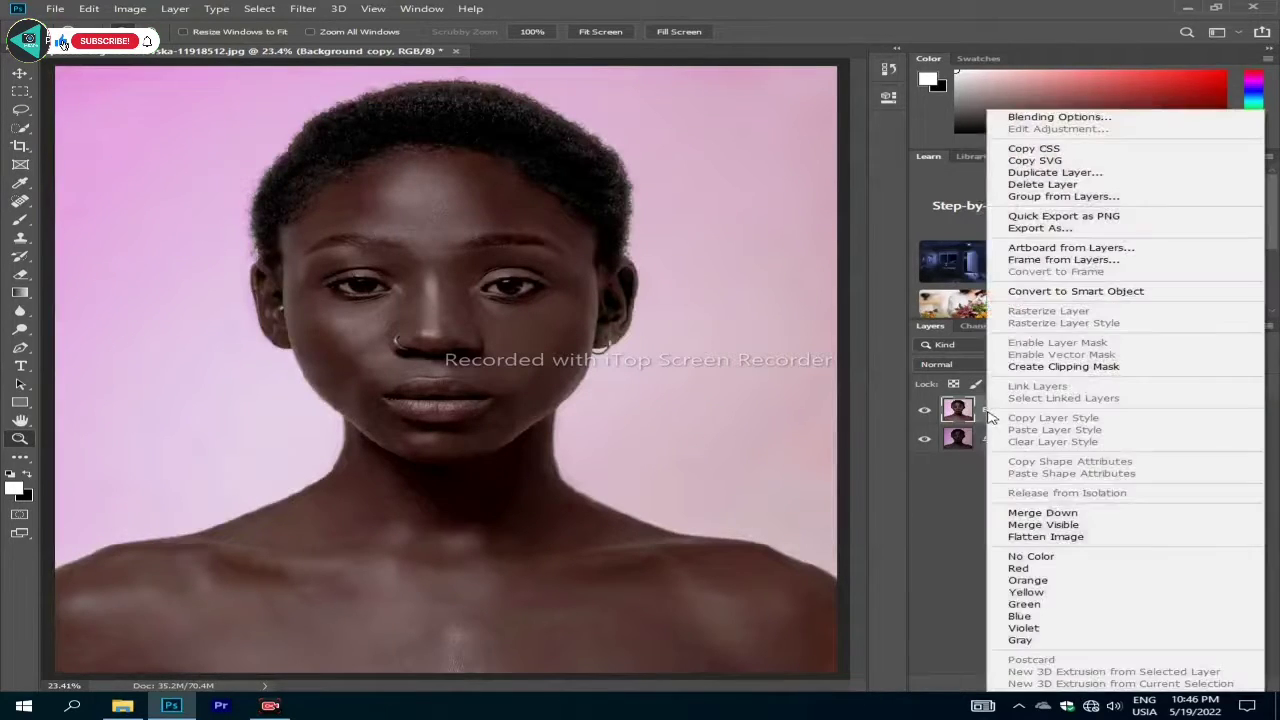
{"action": "left_click", "coordinate": [1100, 526]}
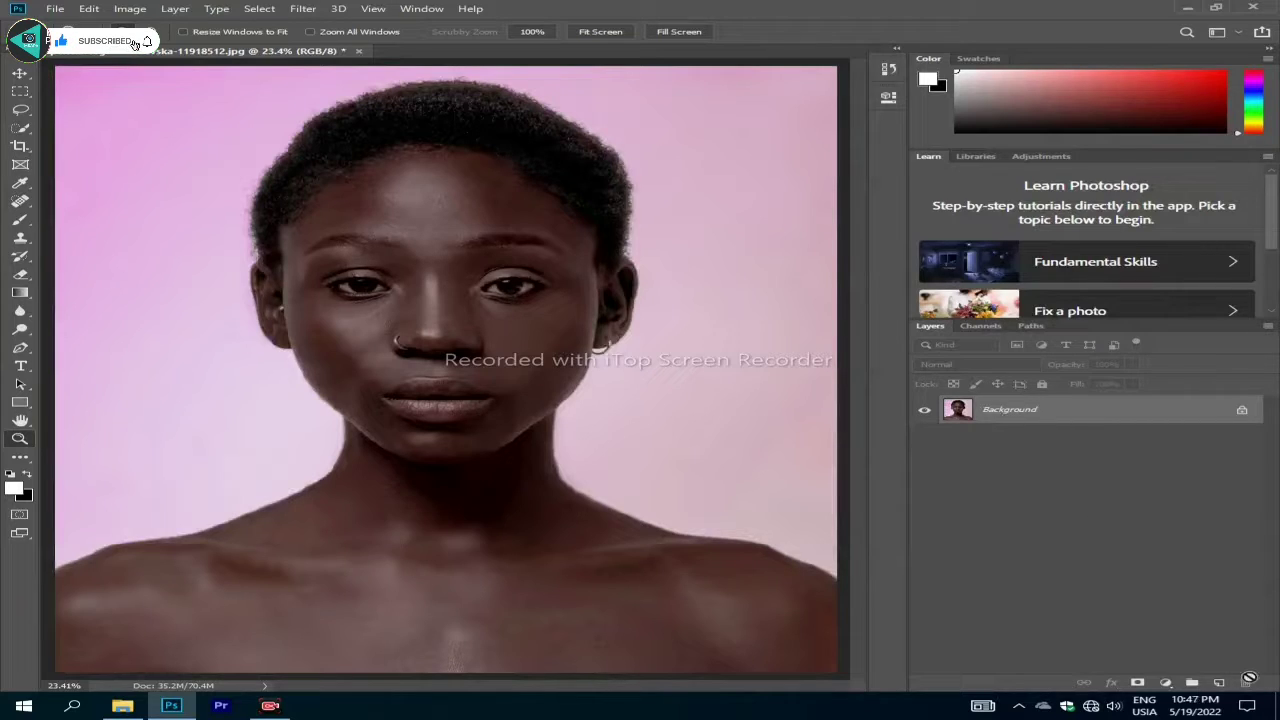
{"action": "left_click", "coordinate": [1218, 683]}
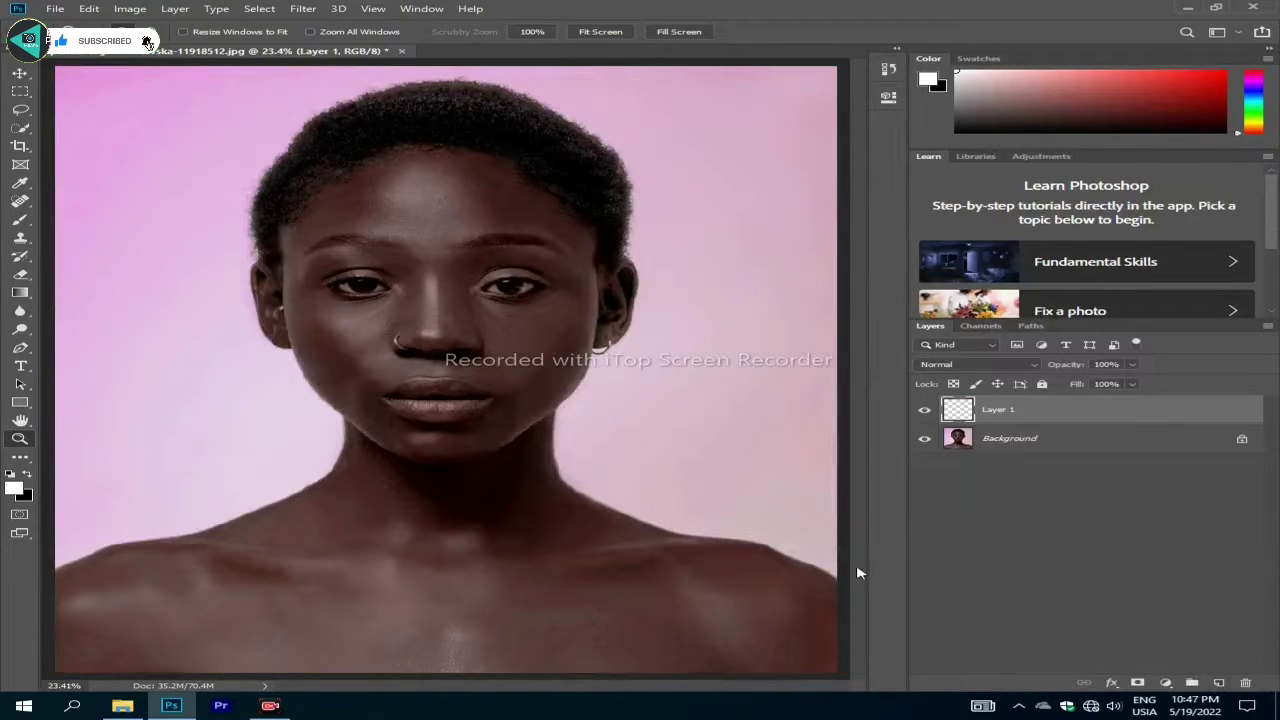
{"action": "left_click", "coordinate": [12, 489]}
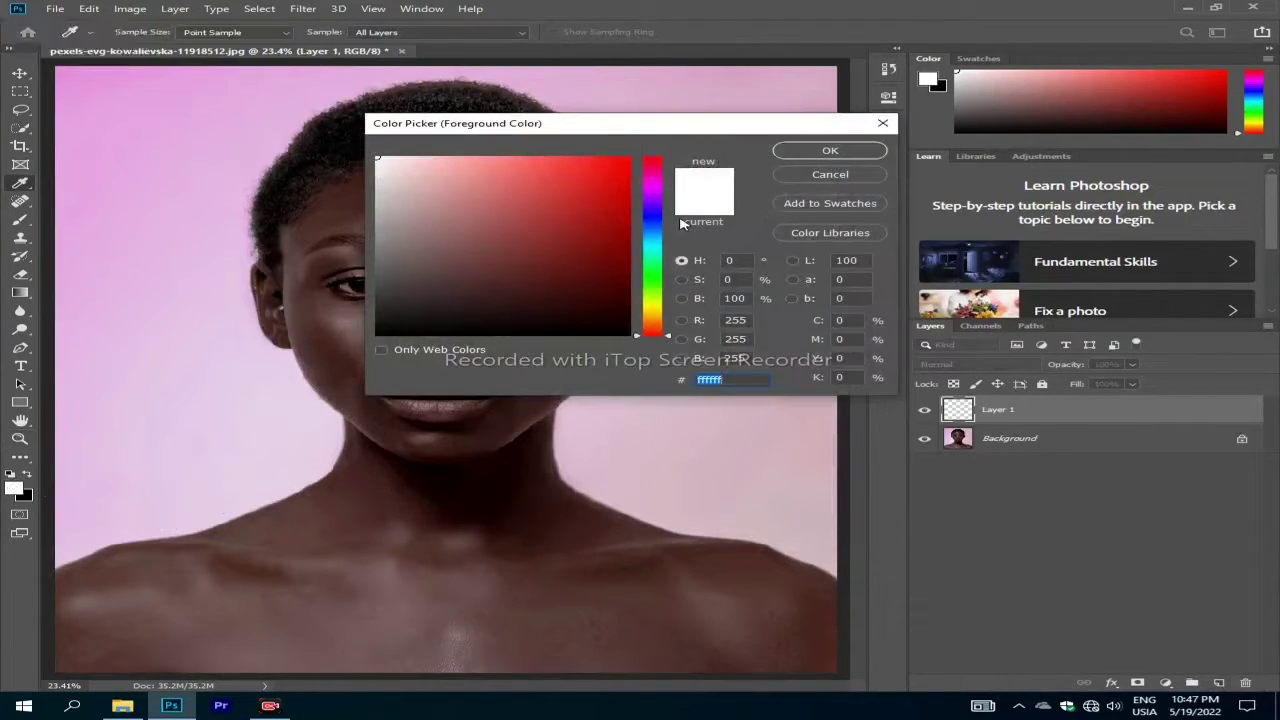
{"action": "left_click", "coordinate": [818, 151]}
- Paint soft white brush strokes on Layer 1 over the forehead, neck, chest and both shoulders
{"action": "key", "text": "z"}
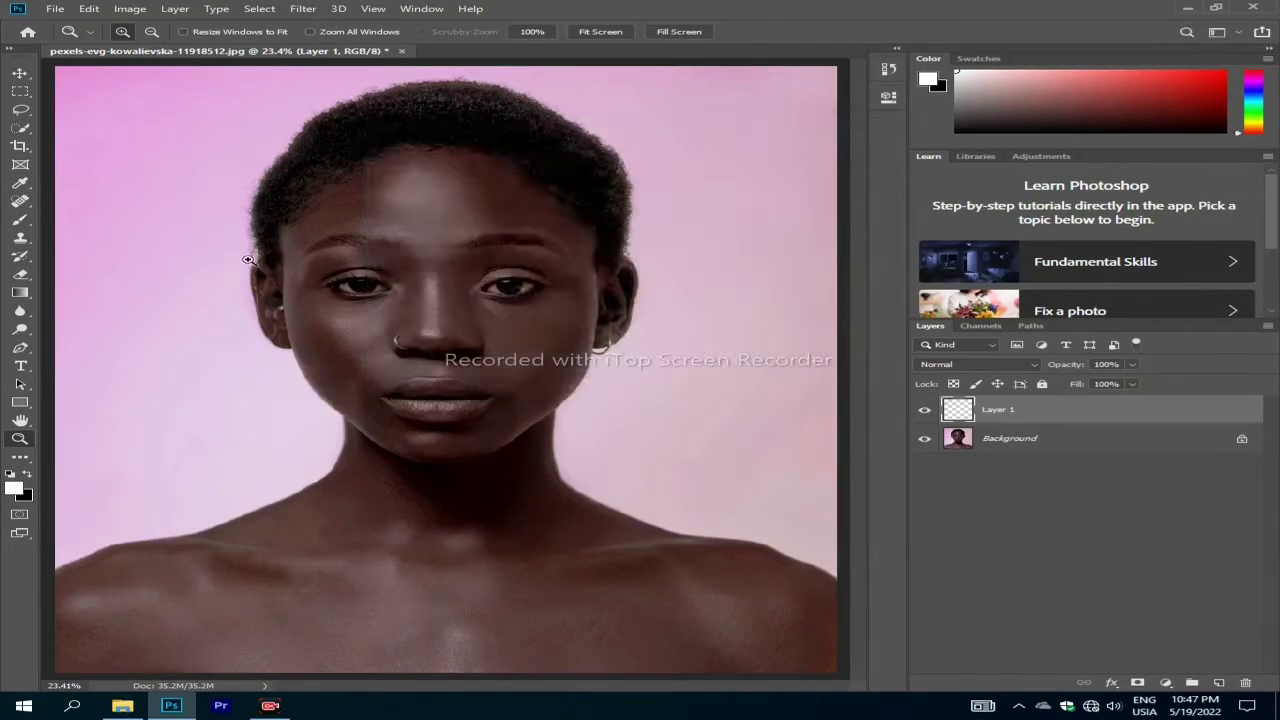
{"action": "left_click", "coordinate": [19, 221]}
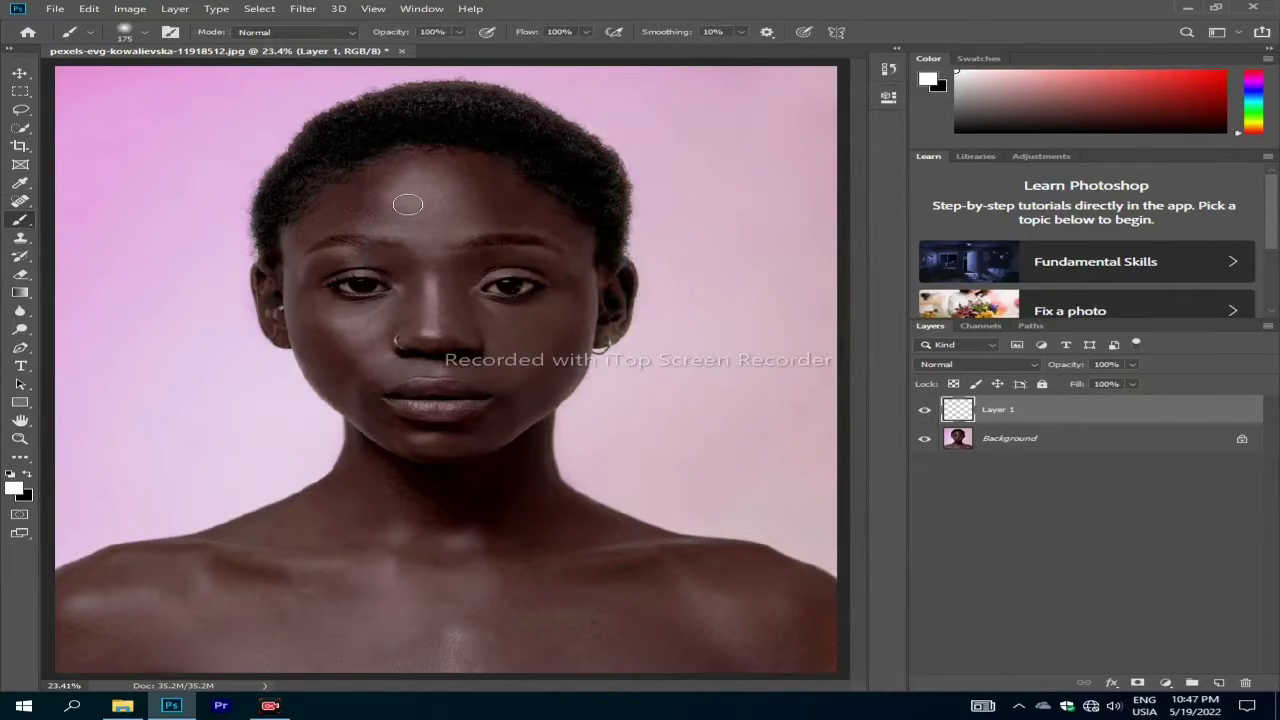
{"action": "mouse_move", "coordinate": [380, 169]}
{"action": "left_mouse_down"}
{"action": "mouse_move", "coordinate": [352, 210]}
{"action": "mouse_move", "coordinate": [443, 168]}
{"action": "left_mouse_up"}
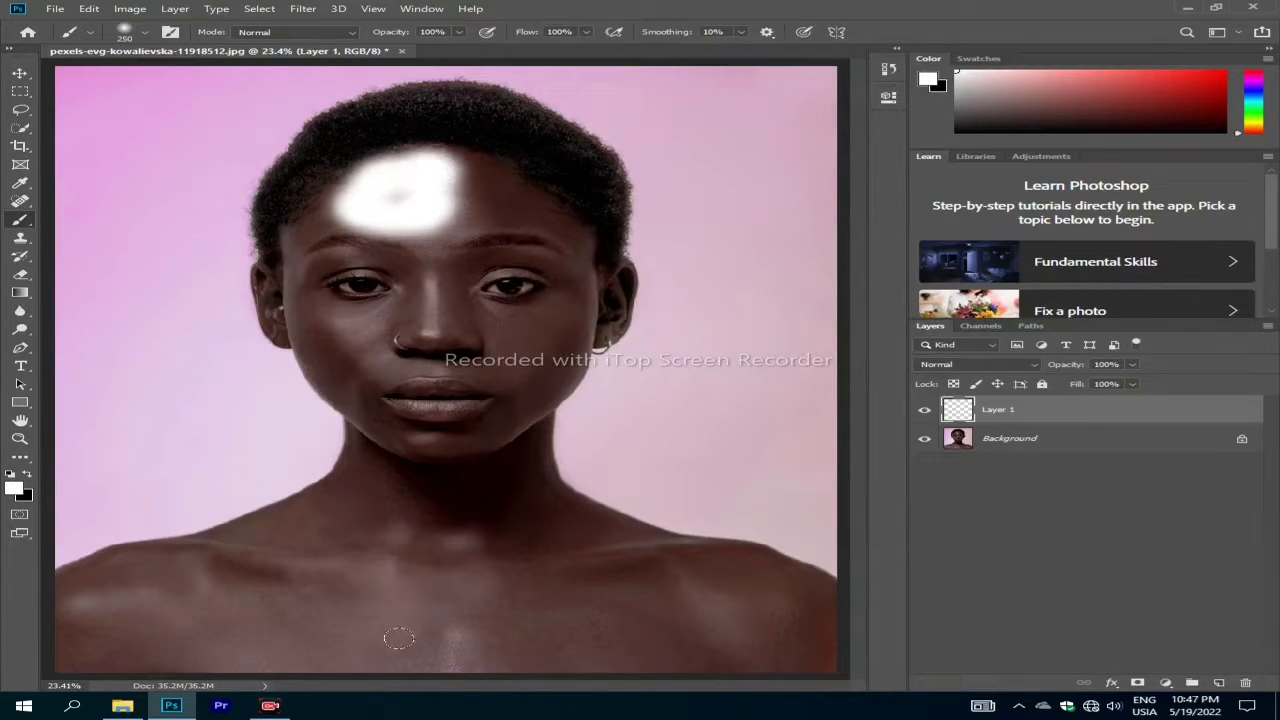
{"action": "mouse_move", "coordinate": [362, 468]}
{"action": "left_mouse_down"}
{"action": "mouse_move", "coordinate": [378, 452]}
{"action": "mouse_move", "coordinate": [470, 466]}
{"action": "left_mouse_up"}
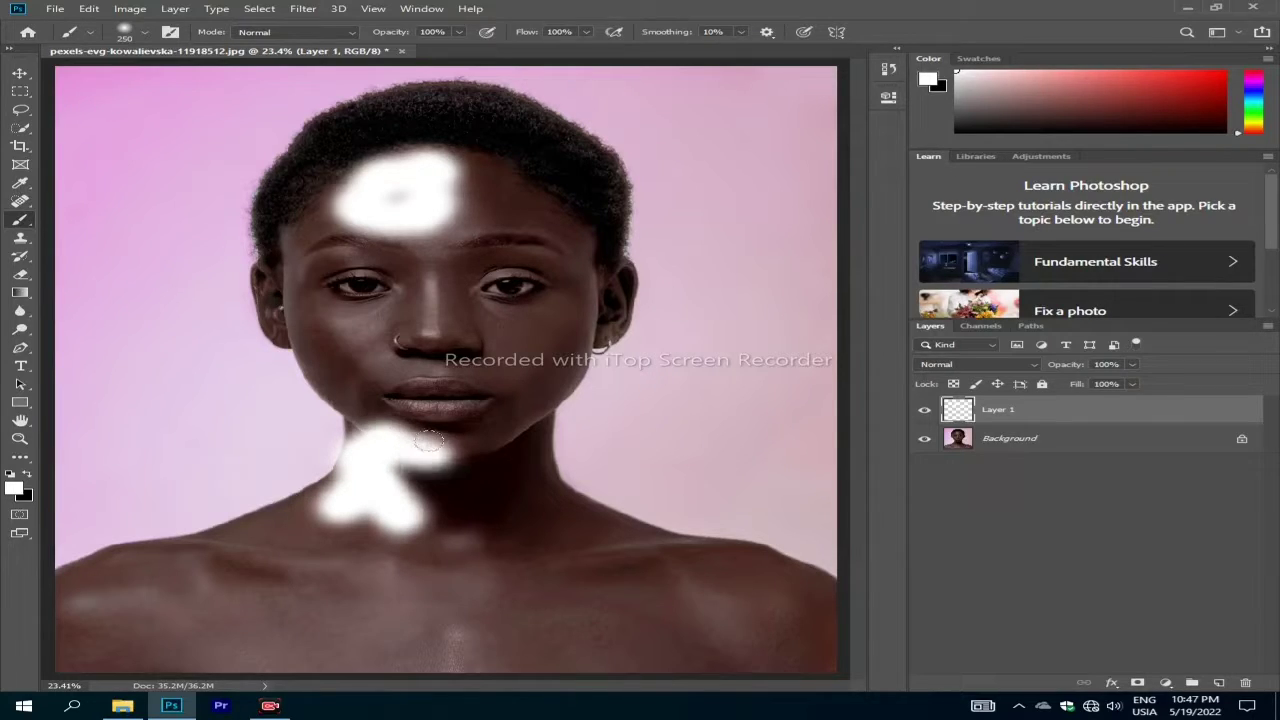
{"action": "mouse_move", "coordinate": [513, 422]}
{"action": "left_mouse_down"}
{"action": "mouse_move", "coordinate": [310, 517]}
{"action": "mouse_move", "coordinate": [114, 563]}
{"action": "mouse_move", "coordinate": [65, 657]}
{"action": "mouse_move", "coordinate": [131, 594]}
{"action": "mouse_move", "coordinate": [171, 614]}
{"action": "mouse_move", "coordinate": [114, 643]}
{"action": "mouse_move", "coordinate": [130, 660]}
{"action": "mouse_move", "coordinate": [300, 551]}
{"action": "mouse_move", "coordinate": [377, 623]}
{"action": "mouse_move", "coordinate": [262, 633]}
{"action": "mouse_move", "coordinate": [337, 617]}
{"action": "mouse_move", "coordinate": [249, 577]}
{"action": "mouse_move", "coordinate": [263, 554]}
{"action": "mouse_move", "coordinate": [144, 628]}
{"action": "left_mouse_up"}
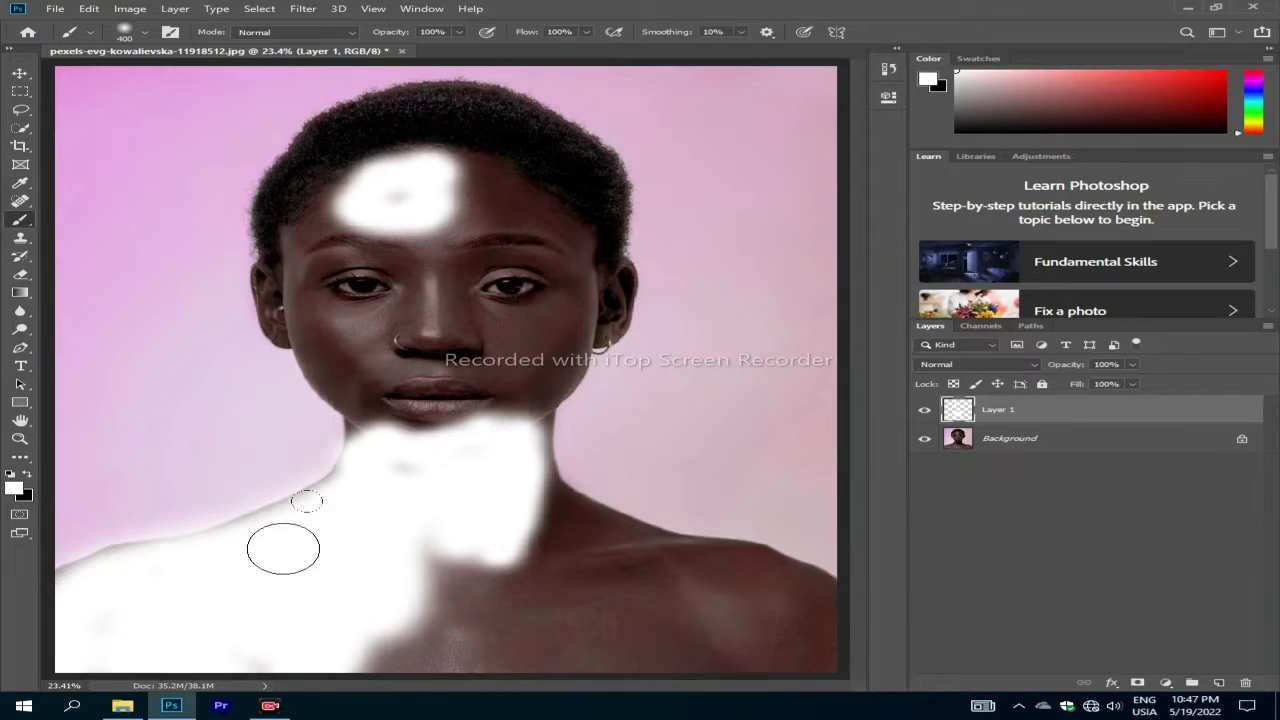
{"action": "mouse_move", "coordinate": [420, 471]}
{"action": "left_mouse_down"}
{"action": "mouse_move", "coordinate": [438, 573]}
{"action": "mouse_move", "coordinate": [471, 586]}
{"action": "mouse_move", "coordinate": [480, 509]}
{"action": "mouse_move", "coordinate": [514, 571]}
{"action": "mouse_move", "coordinate": [584, 602]}
{"action": "mouse_move", "coordinate": [517, 503]}
{"action": "mouse_move", "coordinate": [709, 591]}
{"action": "mouse_move", "coordinate": [690, 622]}
{"action": "left_mouse_up"}
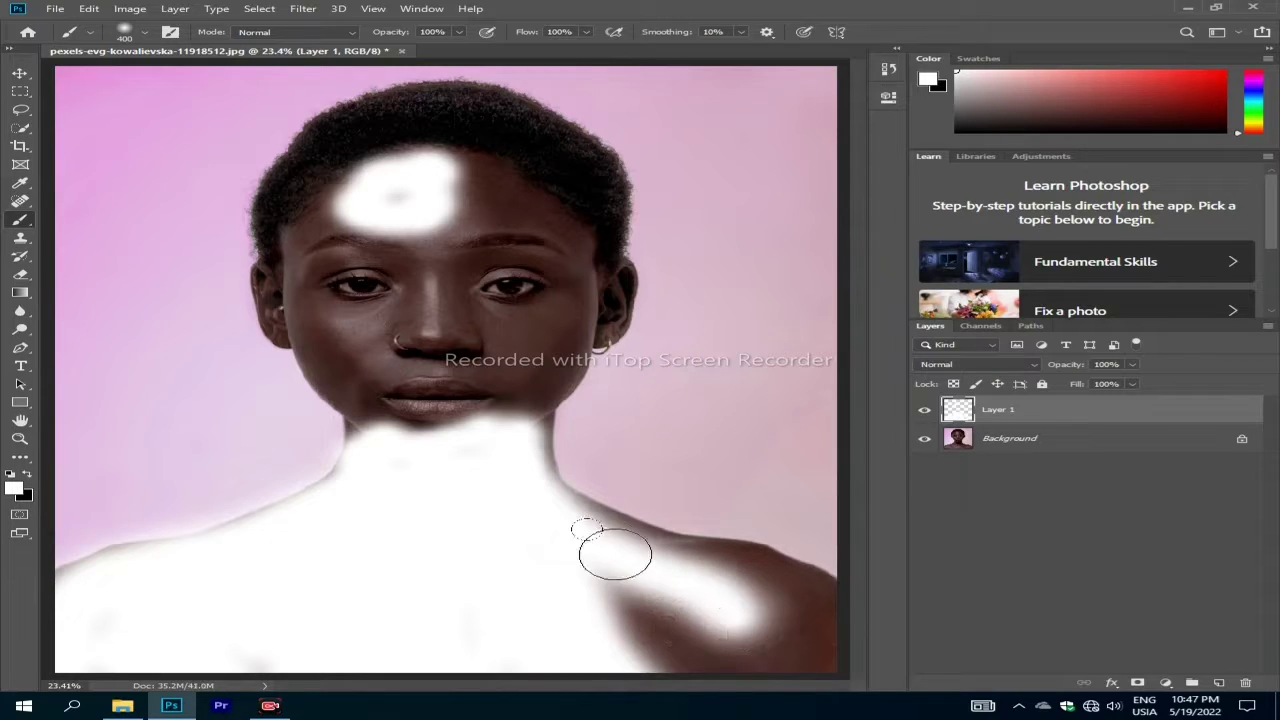
{"action": "mouse_move", "coordinate": [600, 537]}
{"action": "left_mouse_down"}
{"action": "mouse_move", "coordinate": [775, 590]}
{"action": "mouse_move", "coordinate": [800, 630]}
{"action": "mouse_move", "coordinate": [749, 651]}
{"action": "mouse_move", "coordinate": [643, 643]}
{"action": "mouse_move", "coordinate": [713, 630]}
{"action": "mouse_move", "coordinate": [694, 591]}
{"action": "mouse_move", "coordinate": [714, 563]}
{"action": "mouse_move", "coordinate": [731, 566]}
{"action": "mouse_move", "coordinate": [577, 520]}
{"action": "mouse_move", "coordinate": [663, 571]}
{"action": "mouse_move", "coordinate": [780, 586]}
{"action": "mouse_move", "coordinate": [762, 575]}
{"action": "mouse_move", "coordinate": [803, 594]}
{"action": "left_mouse_up"}
{"action": "key", "text": "bracketleft"}
{"action": "key", "text": "bracketleft"}
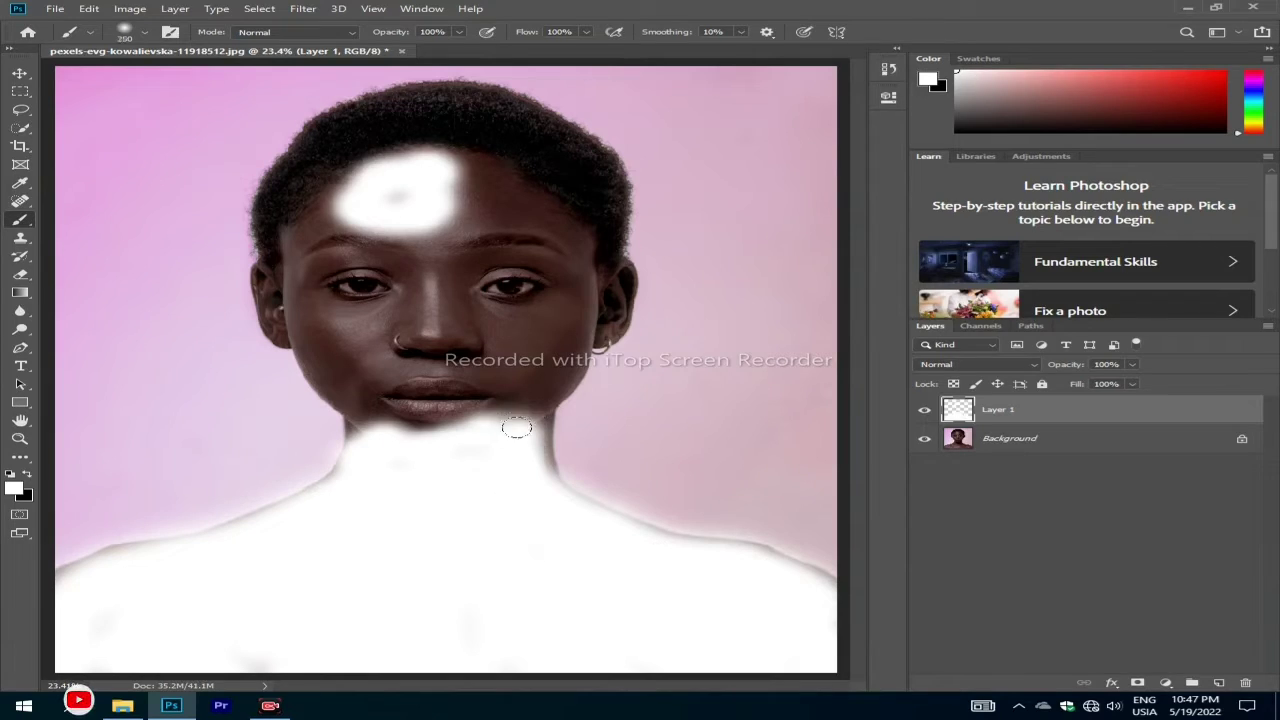
- Paint white over the neck, nose bridge, both sides of the face and both ears
{"action": "mouse_move", "coordinate": [514, 423]}
{"action": "left_mouse_down"}
{"action": "mouse_move", "coordinate": [523, 417]}
{"action": "mouse_move", "coordinate": [528, 446]}
{"action": "mouse_move", "coordinate": [437, 463]}
{"action": "mouse_move", "coordinate": [380, 413]}
{"action": "mouse_move", "coordinate": [363, 420]}
{"action": "mouse_move", "coordinate": [356, 462]}
{"action": "mouse_move", "coordinate": [251, 520]}
{"action": "mouse_move", "coordinate": [280, 526]}
{"action": "mouse_move", "coordinate": [80, 543]}
{"action": "mouse_move", "coordinate": [116, 557]}
{"action": "mouse_move", "coordinate": [60, 568]}
{"action": "left_mouse_up"}
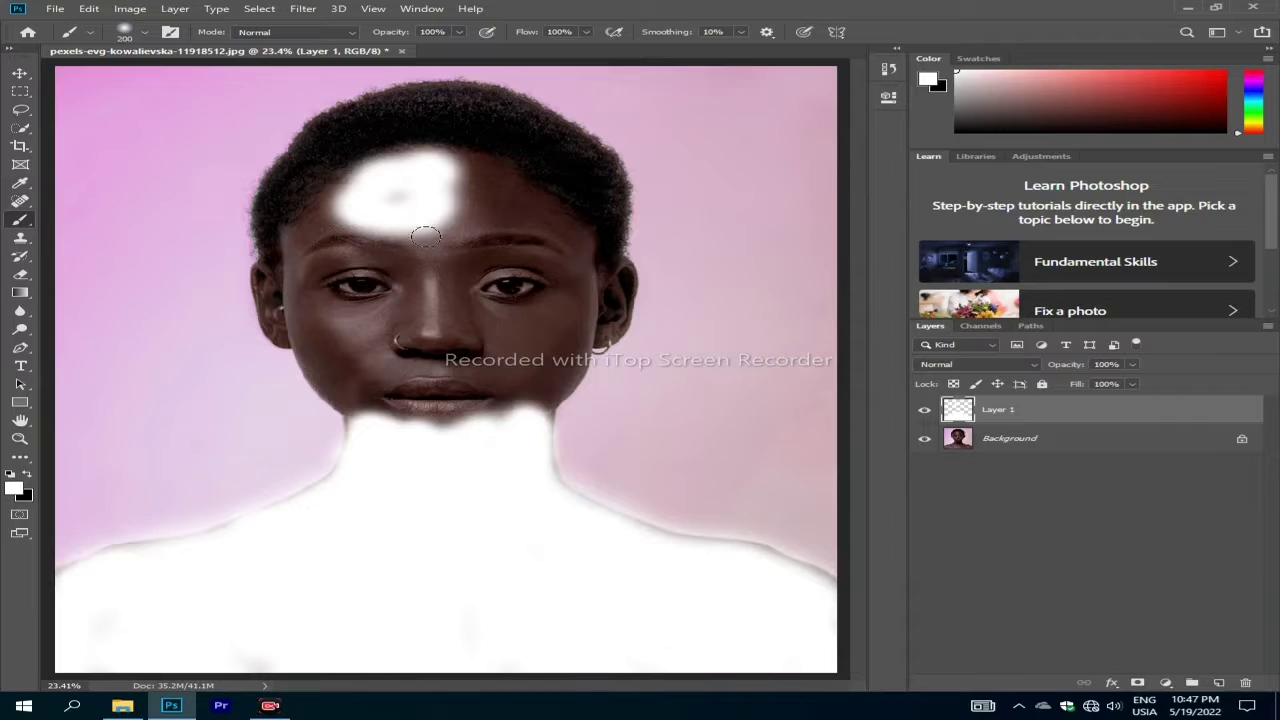
{"action": "mouse_move", "coordinate": [425, 236]}
{"action": "left_mouse_down"}
{"action": "mouse_move", "coordinate": [434, 211]}
{"action": "mouse_move", "coordinate": [423, 246]}
{"action": "mouse_move", "coordinate": [376, 212]}
{"action": "mouse_move", "coordinate": [480, 170]}
{"action": "mouse_move", "coordinate": [520, 198]}
{"action": "mouse_move", "coordinate": [511, 210]}
{"action": "mouse_move", "coordinate": [451, 206]}
{"action": "mouse_move", "coordinate": [471, 217]}
{"action": "mouse_move", "coordinate": [455, 222]}
{"action": "mouse_move", "coordinate": [465, 188]}
{"action": "left_mouse_up"}
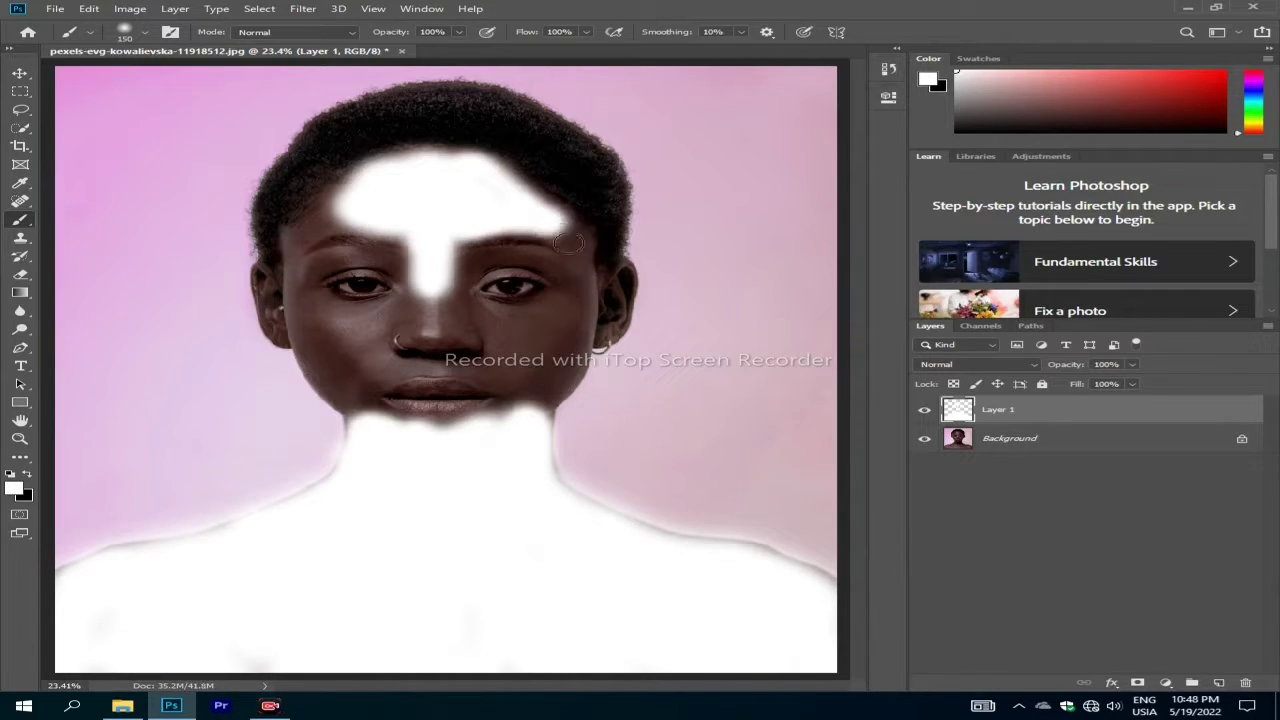
{"action": "mouse_move", "coordinate": [567, 242]}
{"action": "left_mouse_down"}
{"action": "mouse_move", "coordinate": [575, 232]}
{"action": "mouse_move", "coordinate": [570, 330]}
{"action": "mouse_move", "coordinate": [536, 407]}
{"action": "mouse_move", "coordinate": [548, 346]}
{"action": "mouse_move", "coordinate": [546, 391]}
{"action": "mouse_move", "coordinate": [575, 347]}
{"action": "mouse_move", "coordinate": [533, 428]}
{"action": "left_mouse_up"}
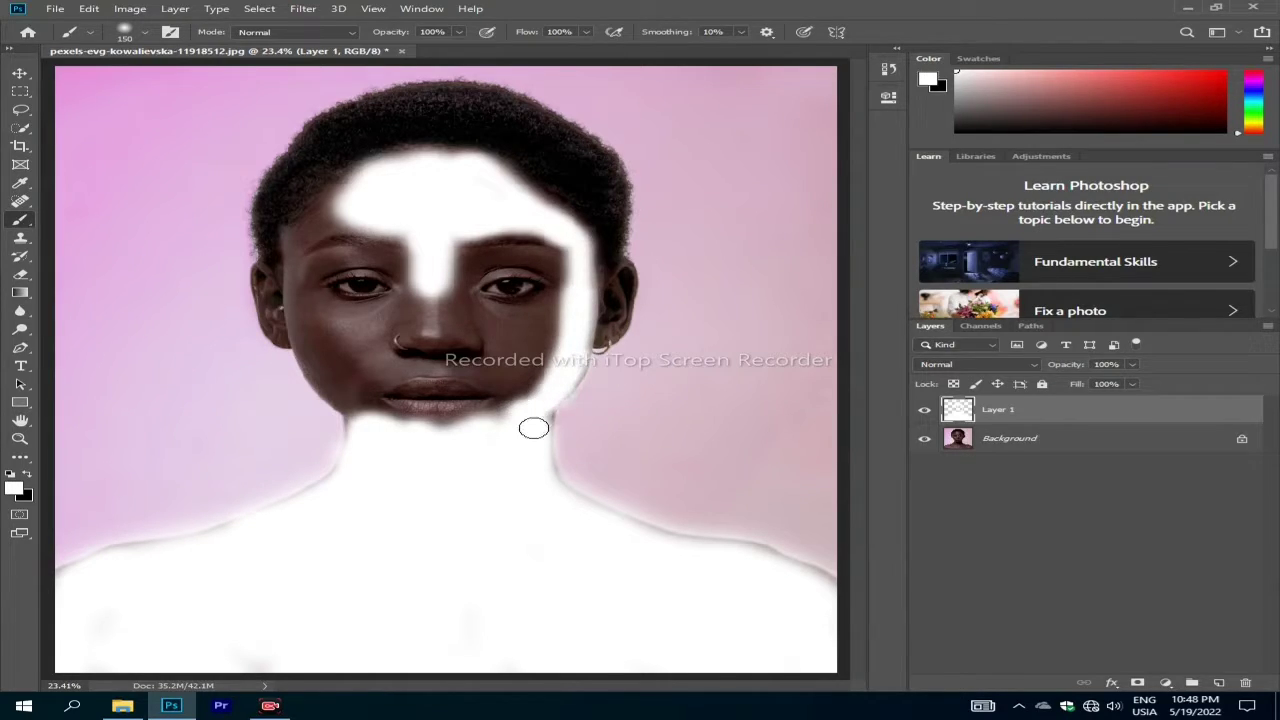
{"action": "mouse_move", "coordinate": [626, 277]}
{"action": "left_mouse_down"}
{"action": "mouse_move", "coordinate": [598, 342]}
{"action": "mouse_move", "coordinate": [598, 264]}
{"action": "left_mouse_up"}
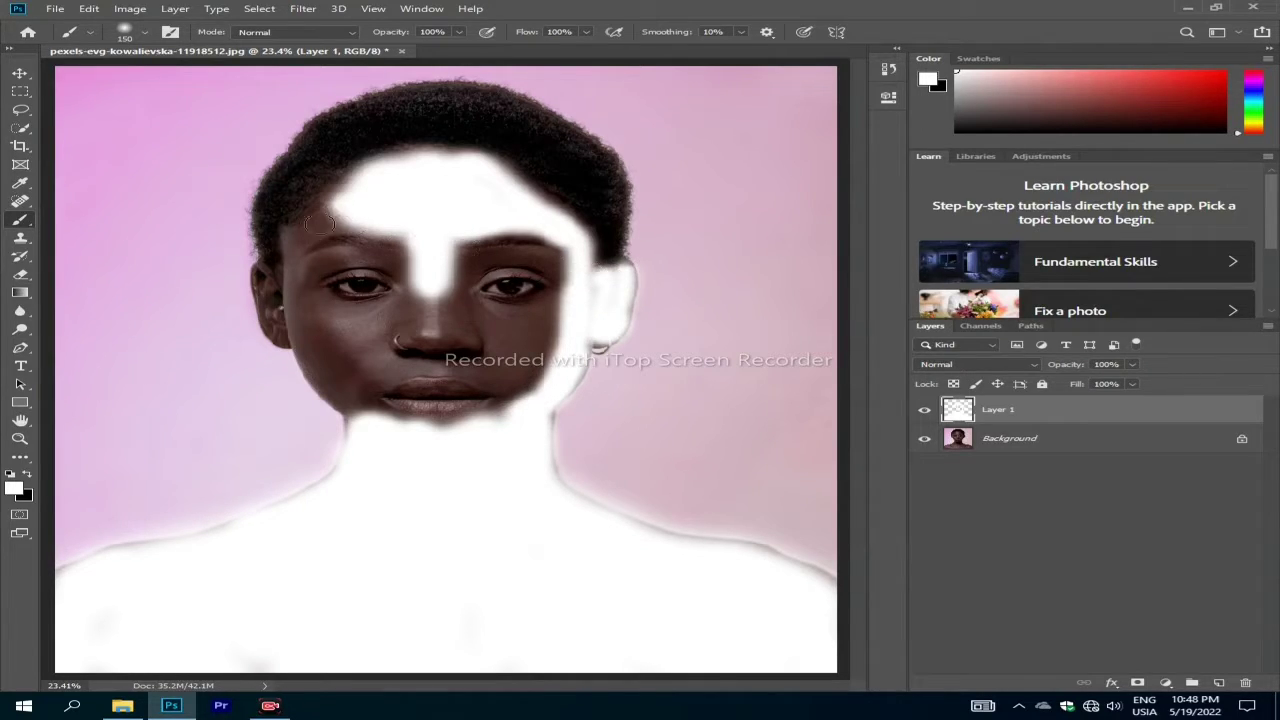
{"action": "mouse_move", "coordinate": [318, 223]}
{"action": "left_mouse_down"}
{"action": "mouse_move", "coordinate": [298, 240]}
{"action": "mouse_move", "coordinate": [291, 304]}
{"action": "mouse_move", "coordinate": [345, 400]}
{"action": "mouse_move", "coordinate": [320, 380]}
{"action": "mouse_move", "coordinate": [386, 434]}
{"action": "left_mouse_up"}
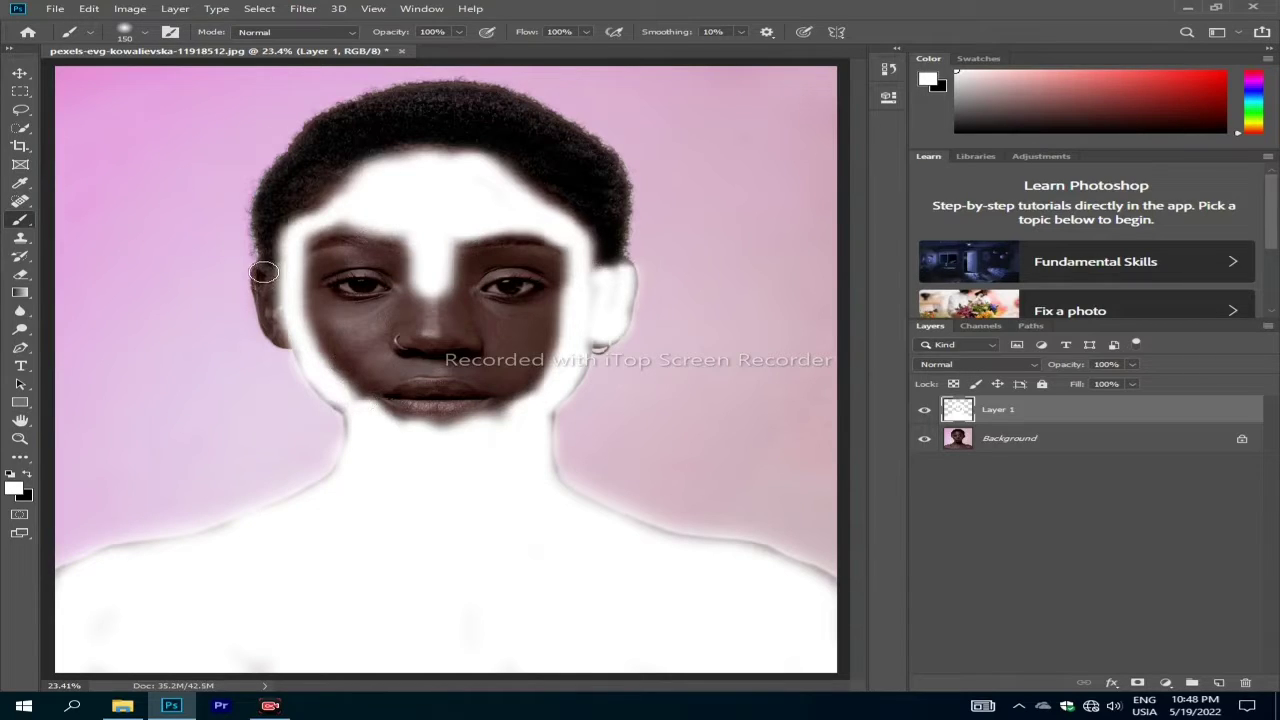
{"action": "left_click_drag", "start_coordinate": [264, 272], "coordinate": [287, 338]}
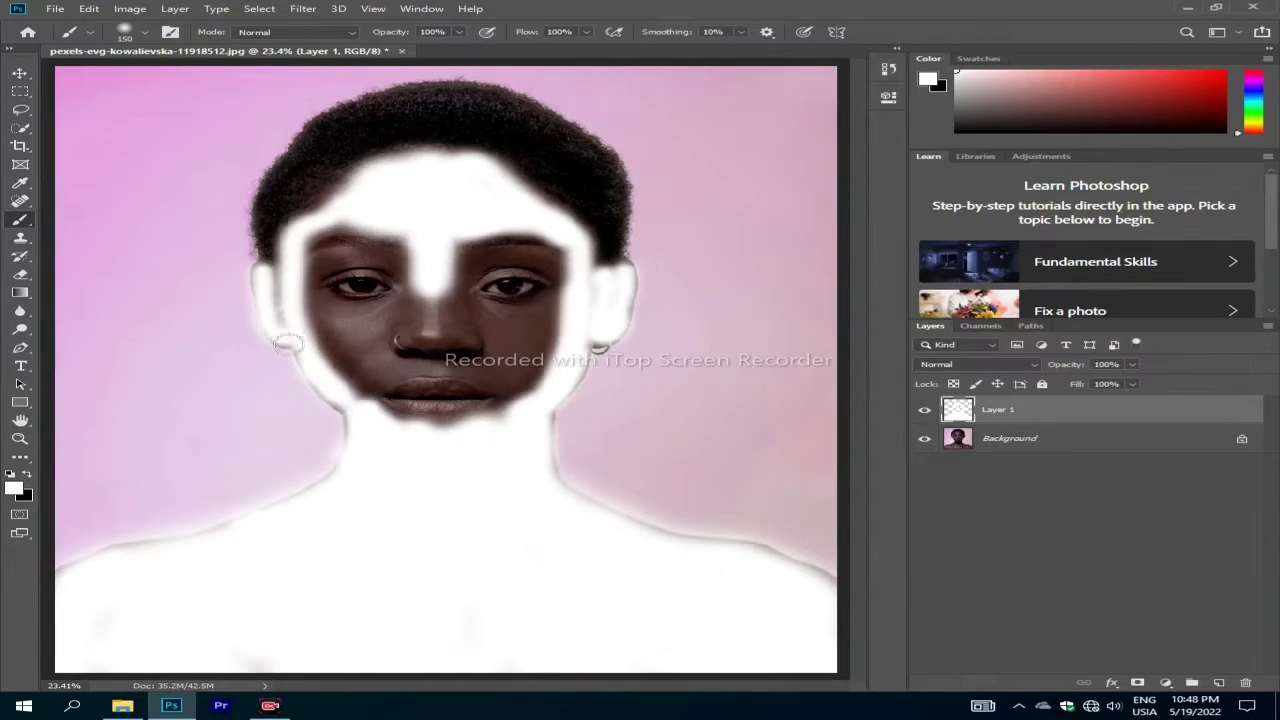
{"action": "left_click_drag", "start_coordinate": [275, 288], "coordinate": [281, 307]}
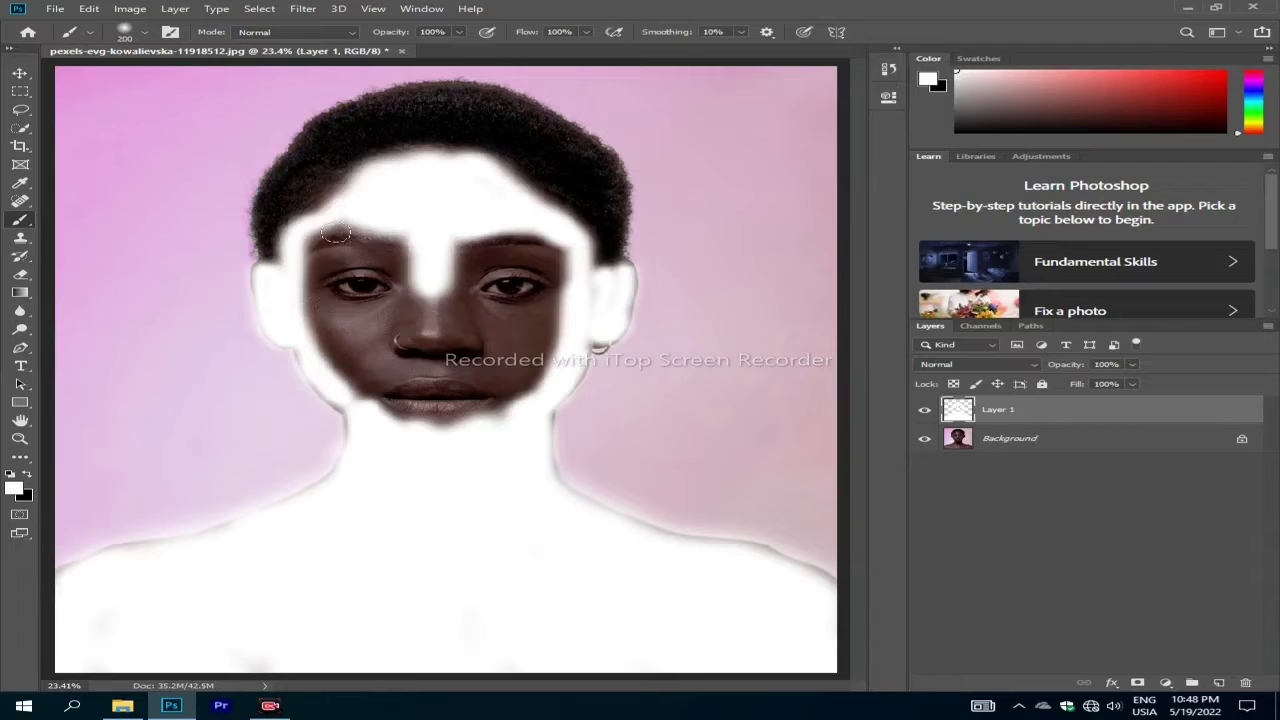
- Whiten the hairline, brow area, nose, cheeks and lips, leaving the eyes uncovered
{"action": "left_click_drag", "start_coordinate": [348, 222], "coordinate": [286, 232]}
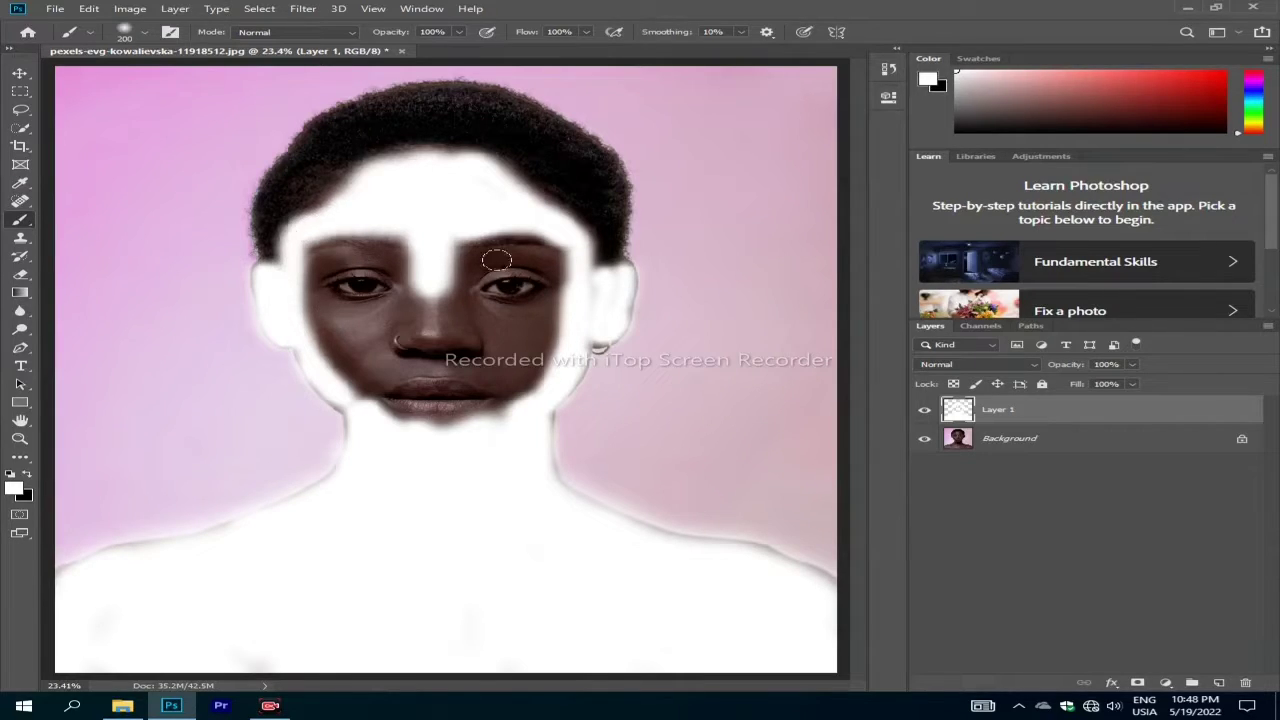
{"action": "mouse_move", "coordinate": [465, 260]}
{"action": "left_mouse_down"}
{"action": "mouse_move", "coordinate": [552, 258]}
{"action": "mouse_move", "coordinate": [550, 285]}
{"action": "mouse_move", "coordinate": [432, 290]}
{"action": "mouse_move", "coordinate": [380, 266]}
{"action": "mouse_move", "coordinate": [320, 262]}
{"action": "mouse_move", "coordinate": [337, 253]}
{"action": "mouse_move", "coordinate": [410, 252]}
{"action": "mouse_move", "coordinate": [365, 256]}
{"action": "mouse_move", "coordinate": [311, 291]}
{"action": "mouse_move", "coordinate": [345, 320]}
{"action": "mouse_move", "coordinate": [410, 290]}
{"action": "mouse_move", "coordinate": [321, 306]}
{"action": "left_mouse_up"}
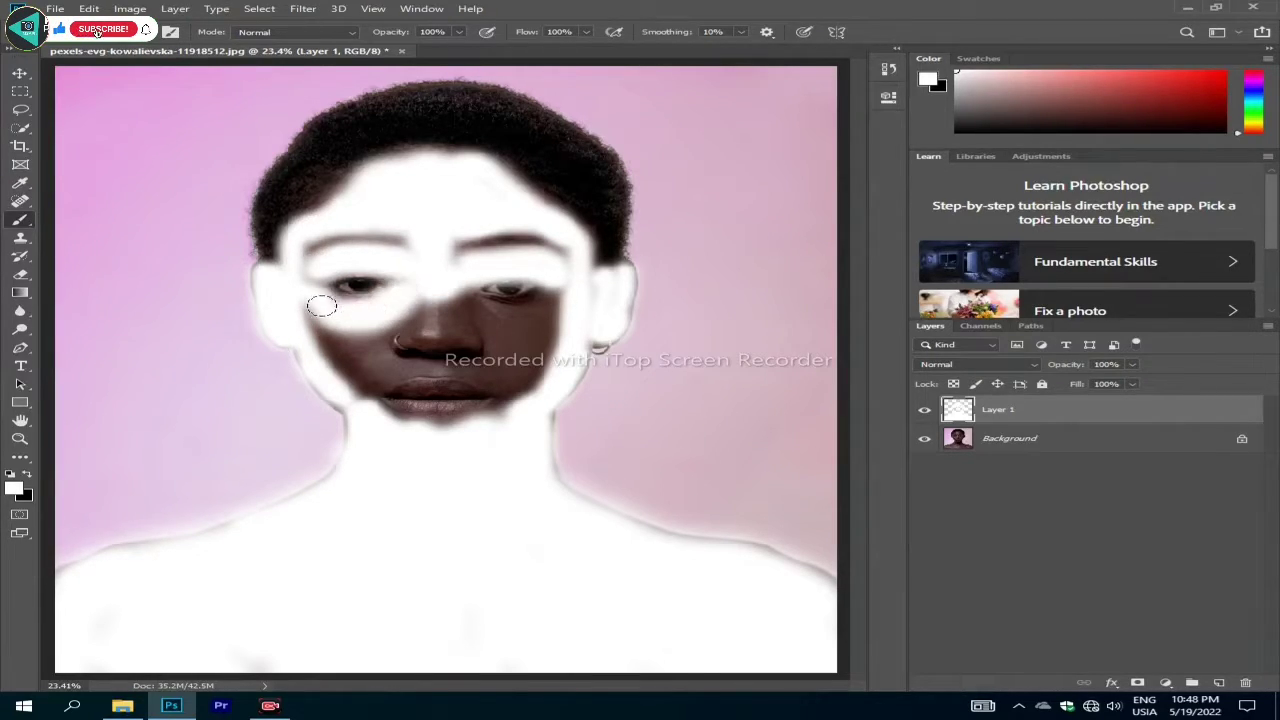
{"action": "mouse_move", "coordinate": [452, 285]}
{"action": "left_mouse_down"}
{"action": "mouse_move", "coordinate": [420, 350]}
{"action": "mouse_move", "coordinate": [380, 340]}
{"action": "mouse_move", "coordinate": [357, 395]}
{"action": "mouse_move", "coordinate": [354, 363]}
{"action": "mouse_move", "coordinate": [389, 371]}
{"action": "mouse_move", "coordinate": [403, 318]}
{"action": "left_mouse_up"}
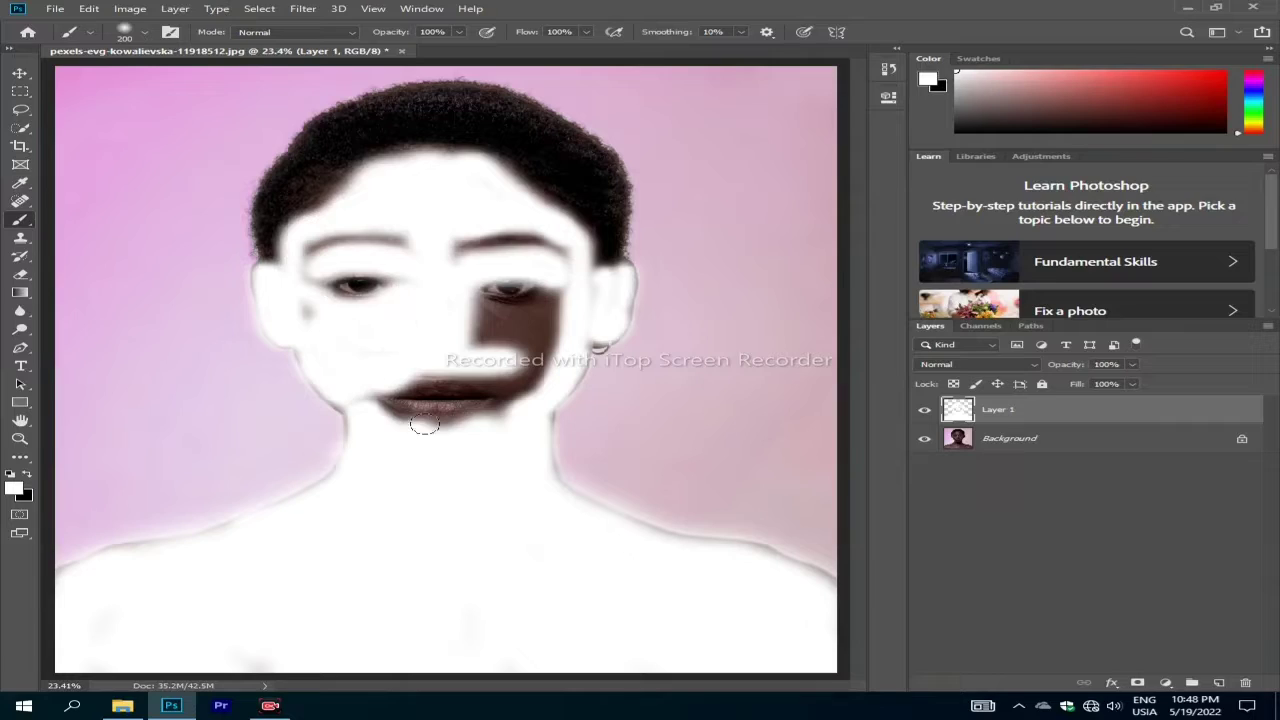
{"action": "mouse_move", "coordinate": [424, 424]}
{"action": "left_mouse_down"}
{"action": "mouse_move", "coordinate": [414, 380]}
{"action": "mouse_move", "coordinate": [470, 395]}
{"action": "mouse_move", "coordinate": [360, 400]}
{"action": "mouse_move", "coordinate": [330, 345]}
{"action": "left_mouse_up"}
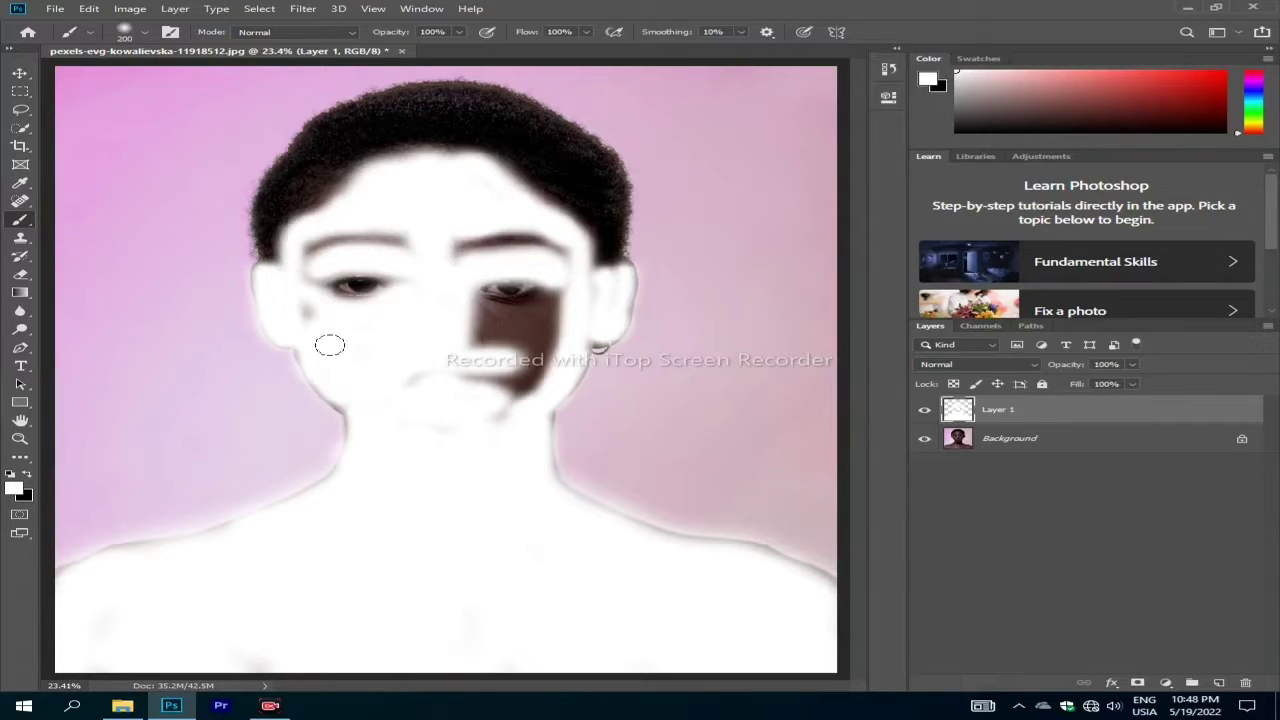
{"action": "mouse_move", "coordinate": [448, 368]}
{"action": "left_mouse_down"}
{"action": "mouse_move", "coordinate": [528, 392]}
{"action": "mouse_move", "coordinate": [563, 293]}
{"action": "mouse_move", "coordinate": [484, 318]}
{"action": "mouse_move", "coordinate": [500, 335]}
{"action": "mouse_move", "coordinate": [491, 366]}
{"action": "mouse_move", "coordinate": [477, 323]}
{"action": "mouse_move", "coordinate": [543, 318]}
{"action": "left_mouse_up"}
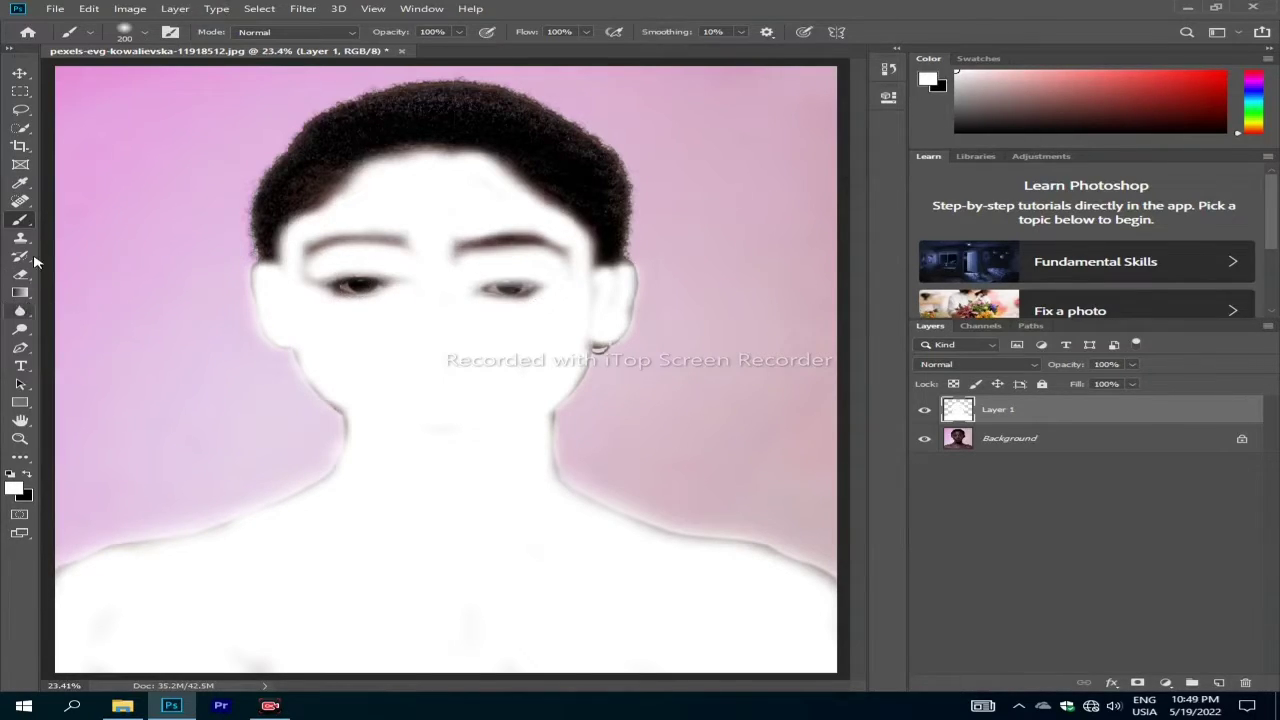
{"action": "left_click", "coordinate": [20, 273]}
- Erase white from the right eye with a 67 px eraser, touching up with a soft 200 px brush
{"action": "right_click", "coordinate": [530, 284]}
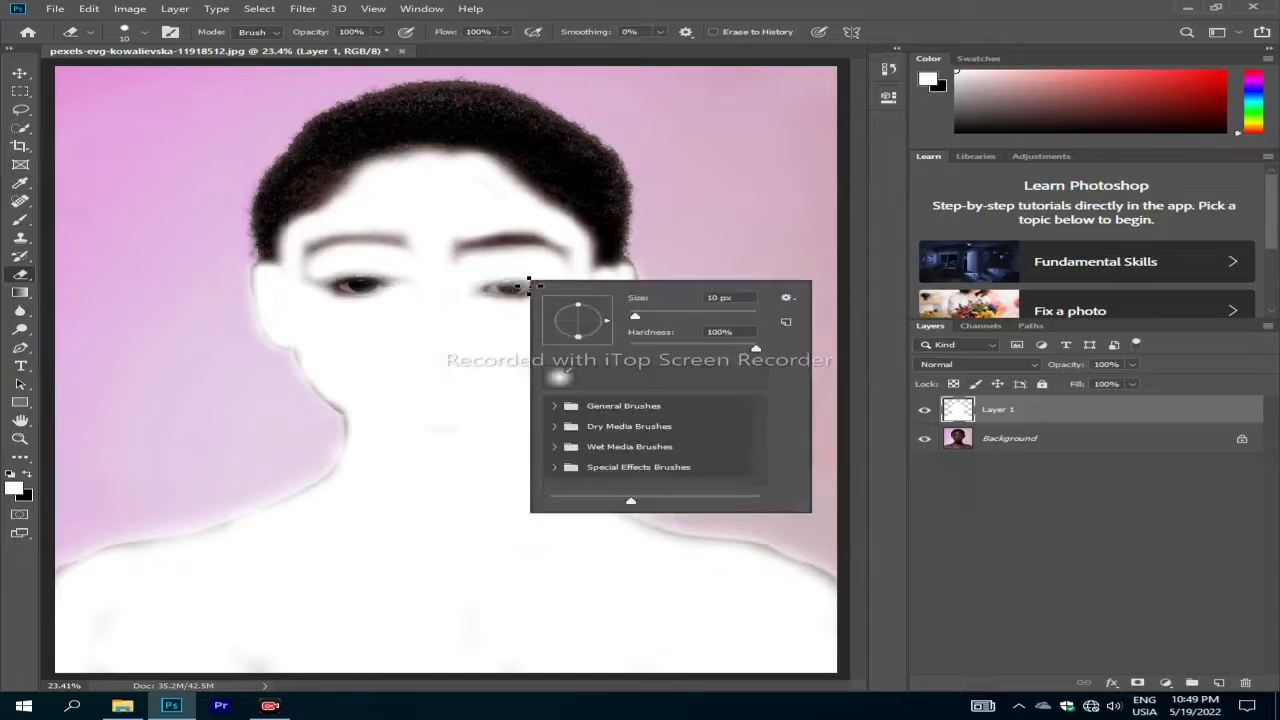
{"action": "left_click_drag", "start_coordinate": [677, 317], "coordinate": [684, 317]}
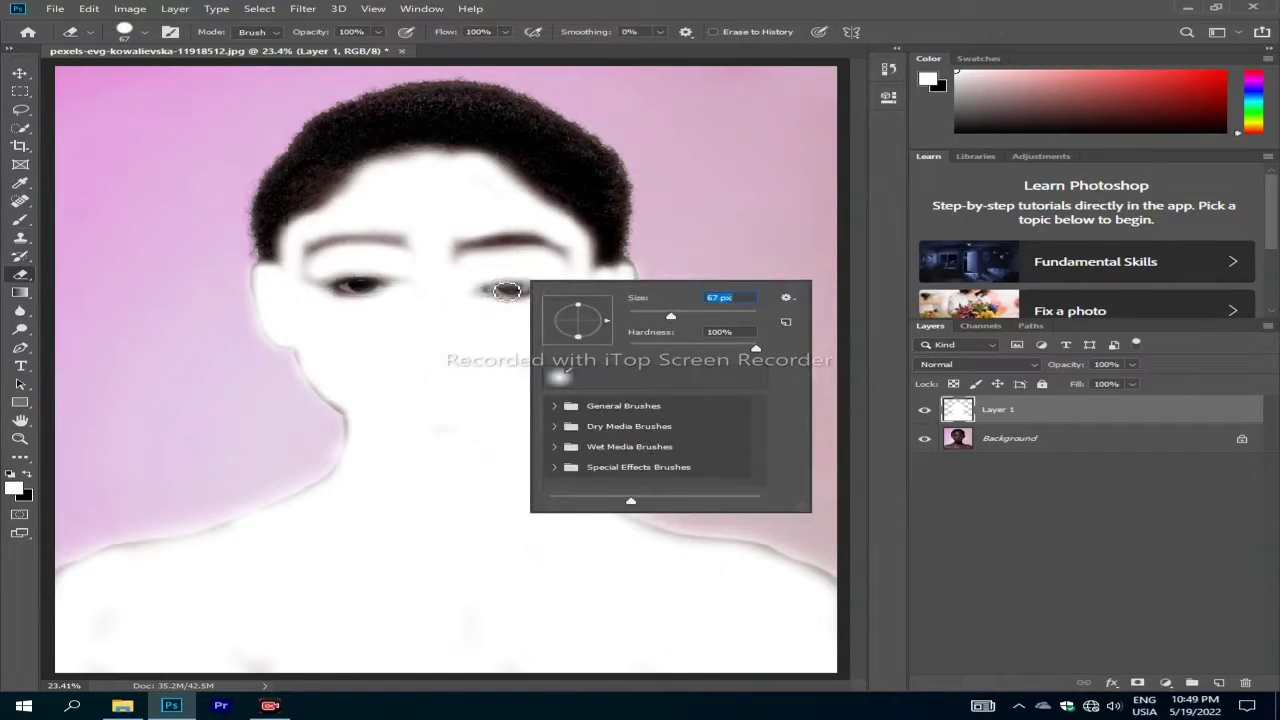
{"action": "left_click_drag", "start_coordinate": [500, 290], "coordinate": [526, 287]}
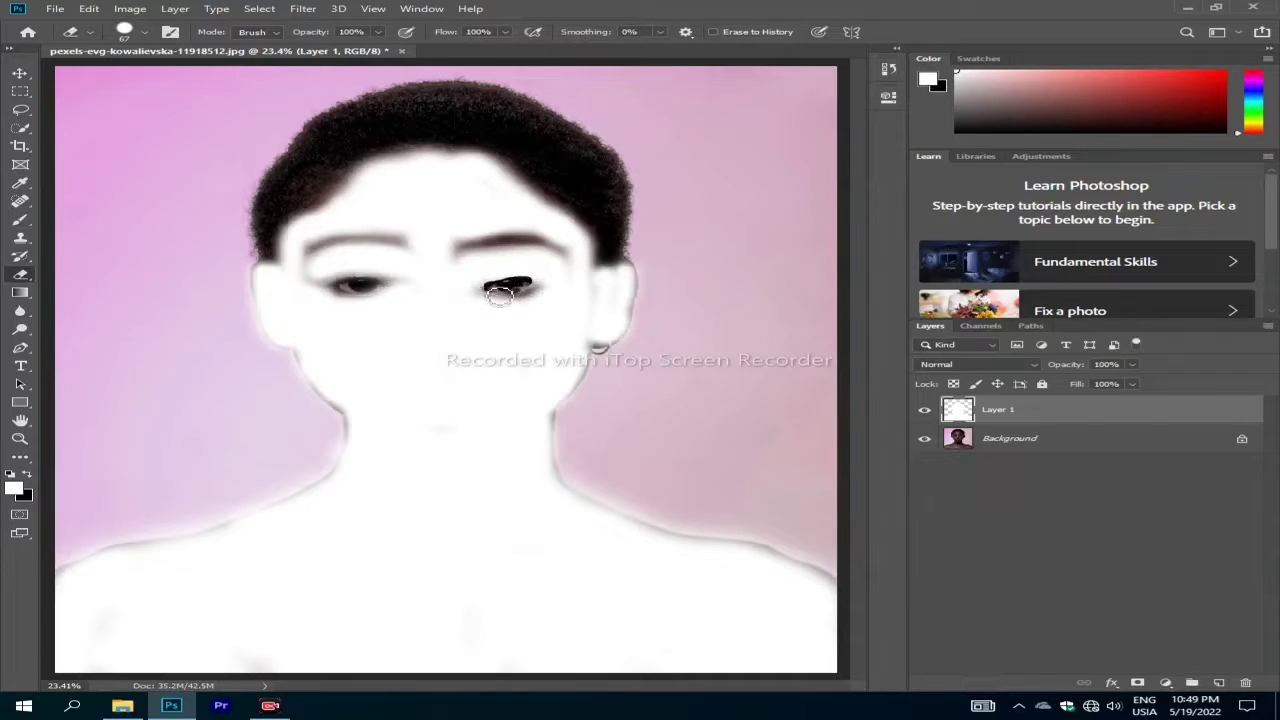
{"action": "right_click", "coordinate": [500, 294]}
{"action": "left_click", "coordinate": [563, 388]}
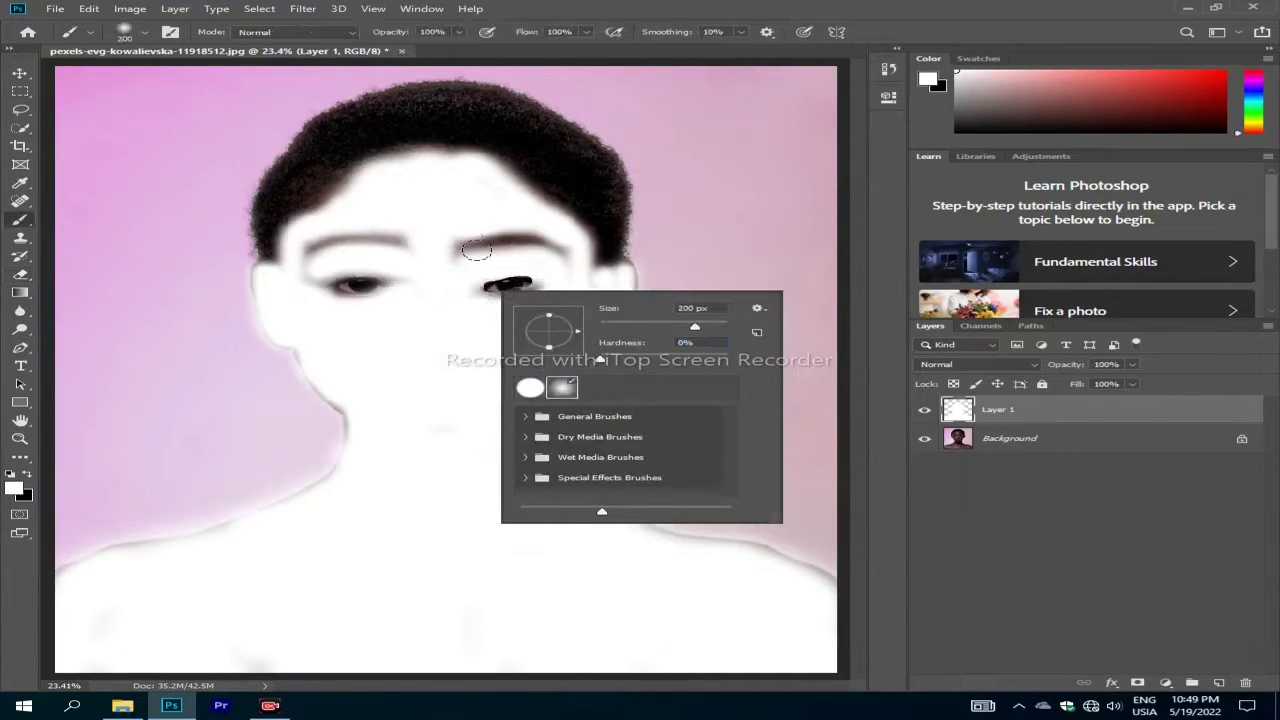
{"action": "left_click", "coordinate": [489, 277]}
{"action": "left_click_drag", "start_coordinate": [489, 277], "coordinate": [517, 287]}
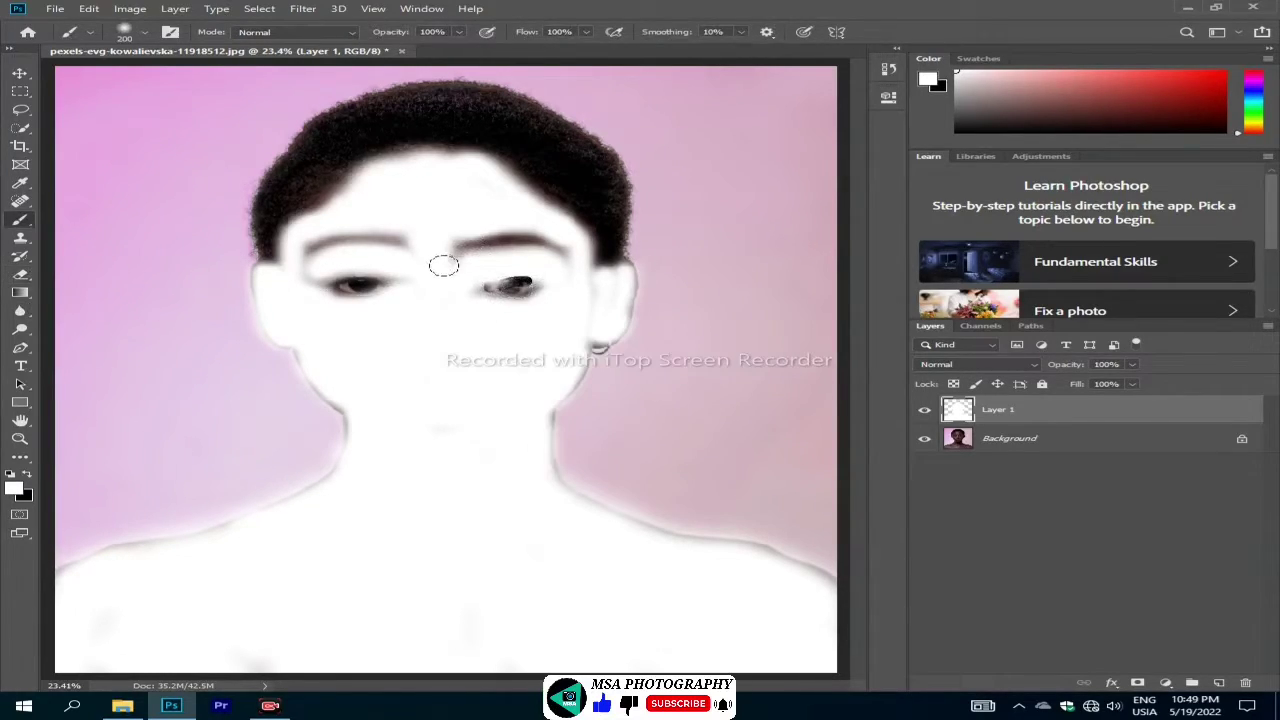
{"action": "left_click", "coordinate": [21, 275]}
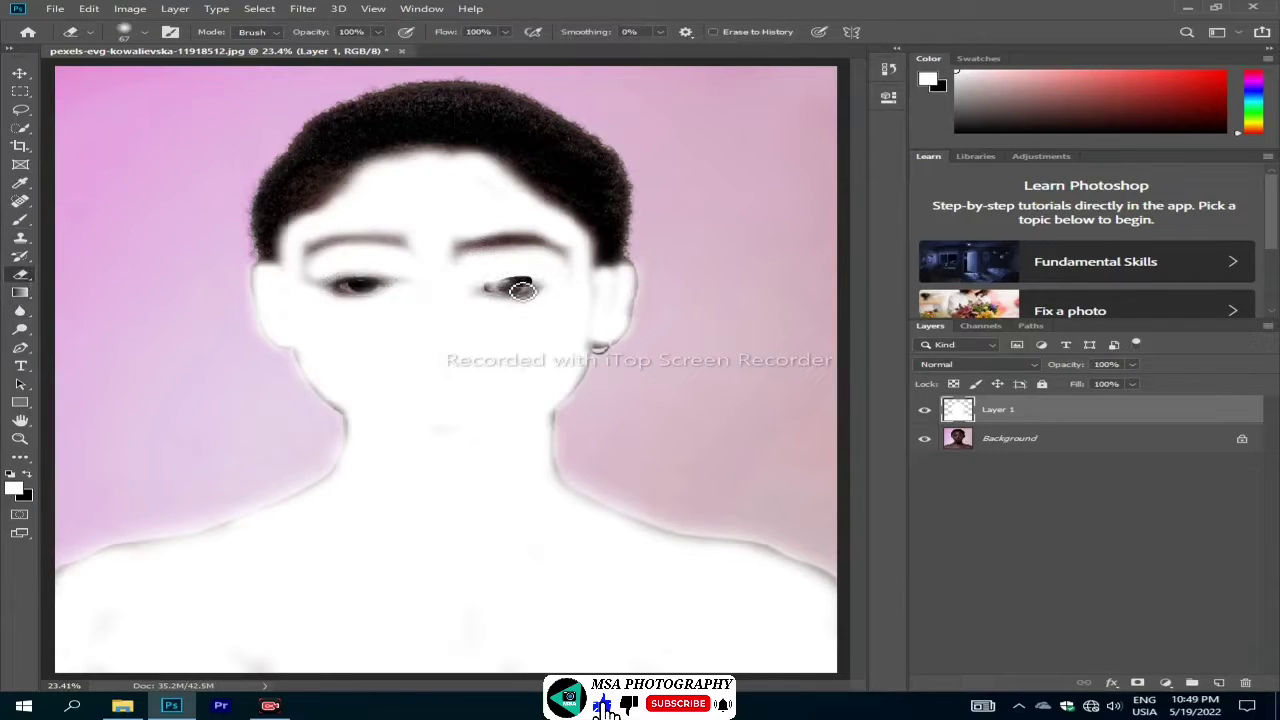
{"action": "mouse_move", "coordinate": [514, 286]}
{"action": "left_mouse_down"}
{"action": "mouse_move", "coordinate": [356, 290]}
{"action": "mouse_move", "coordinate": [398, 289]}
{"action": "left_mouse_up"}
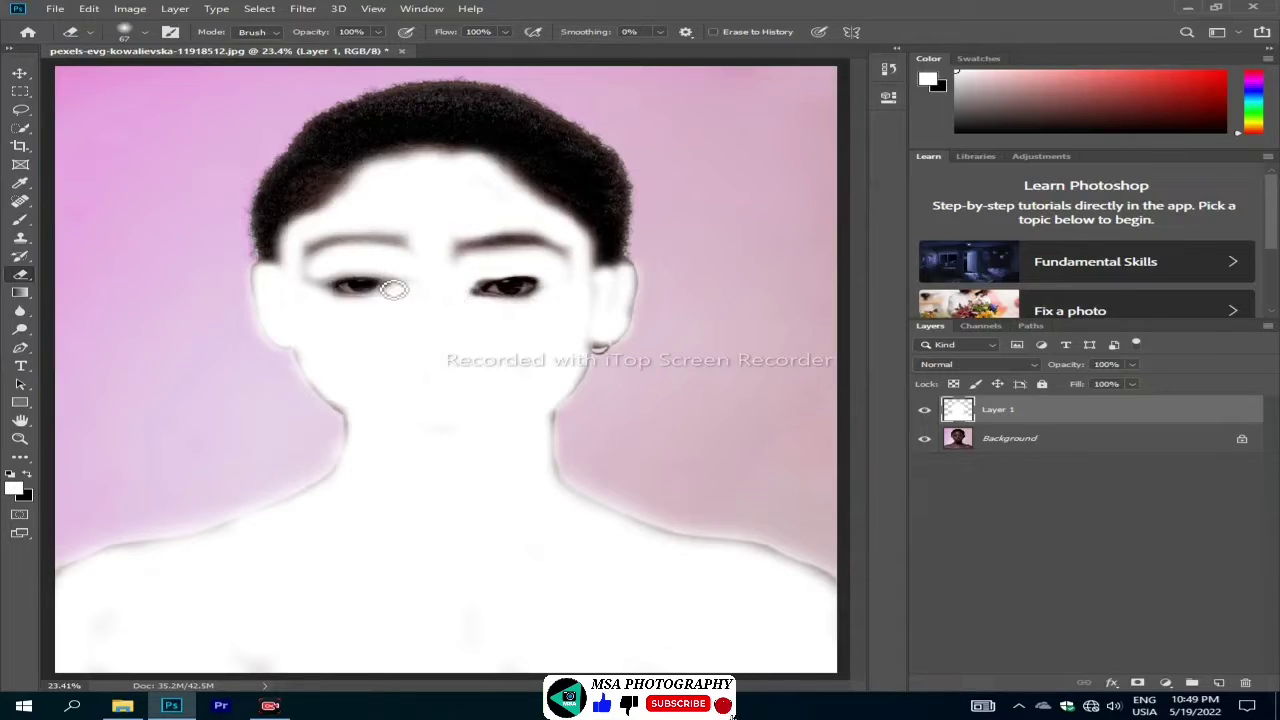
{"action": "left_click", "coordinate": [21, 220]}
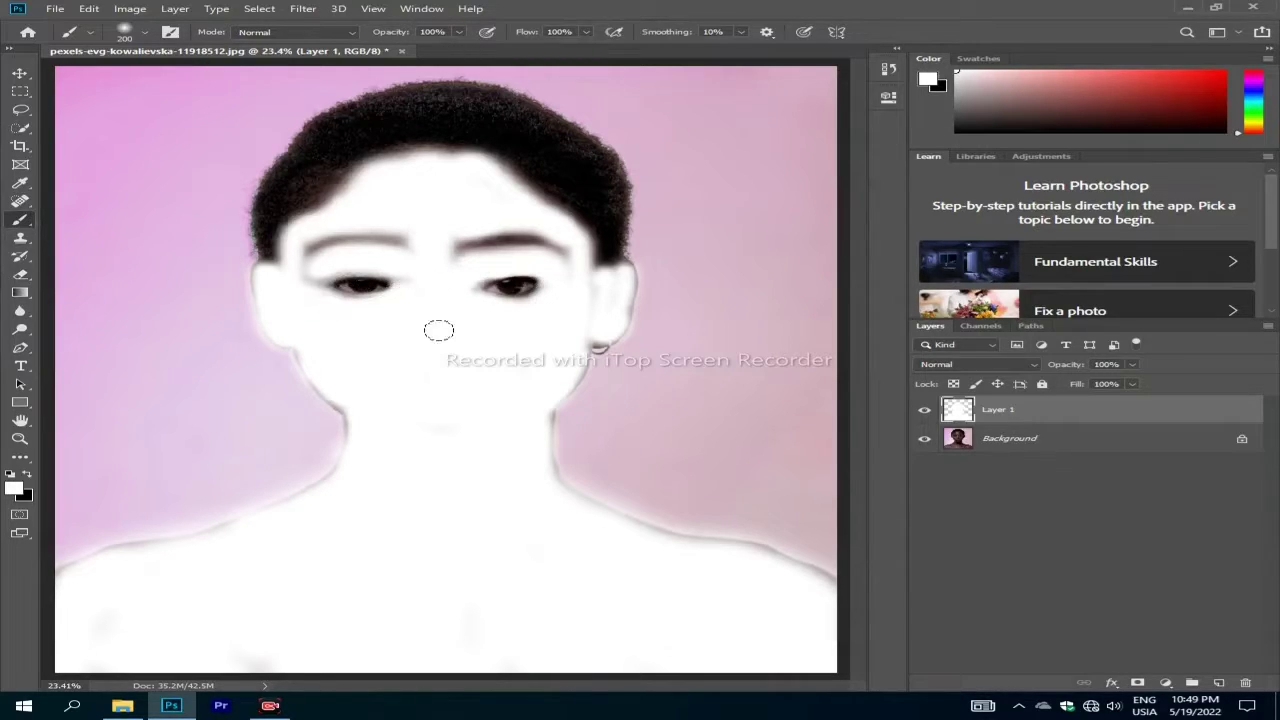
- Set Layer 1 to Soft Light, undo a trial neck erase in History, and zoom into the neck
{"action": "left_click", "coordinate": [1017, 366]}
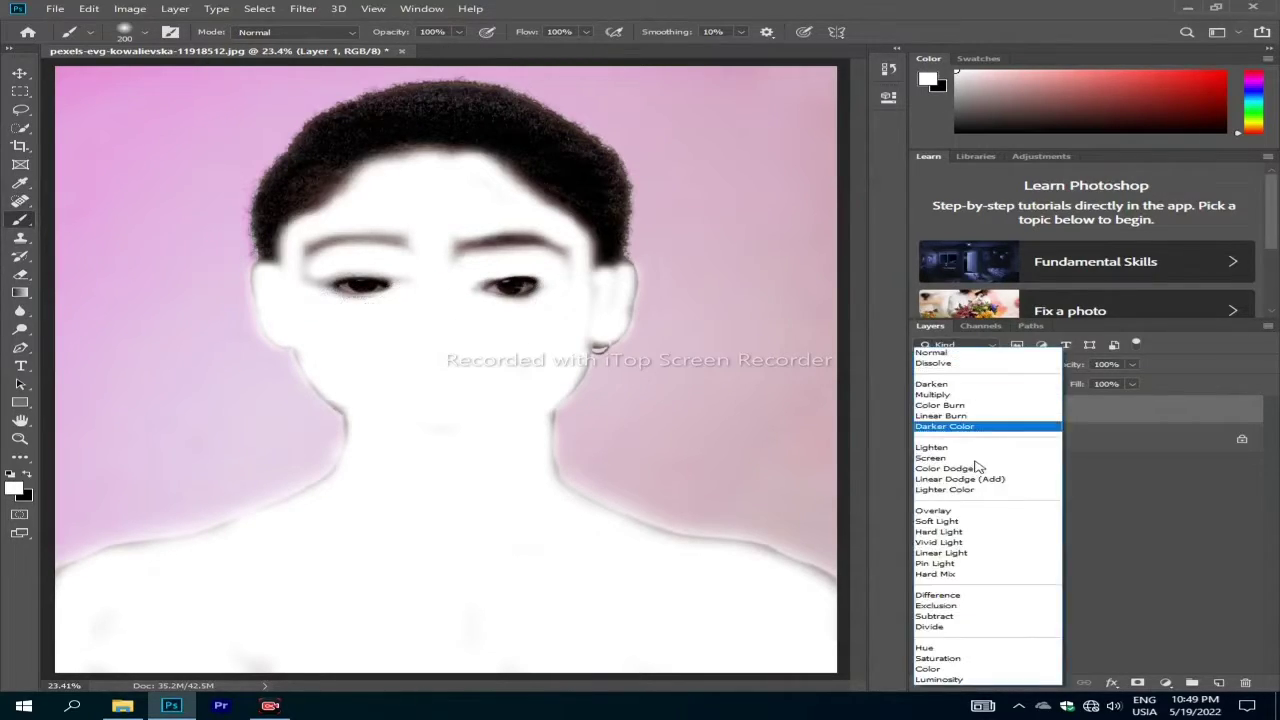
{"action": "left_click", "coordinate": [988, 524]}
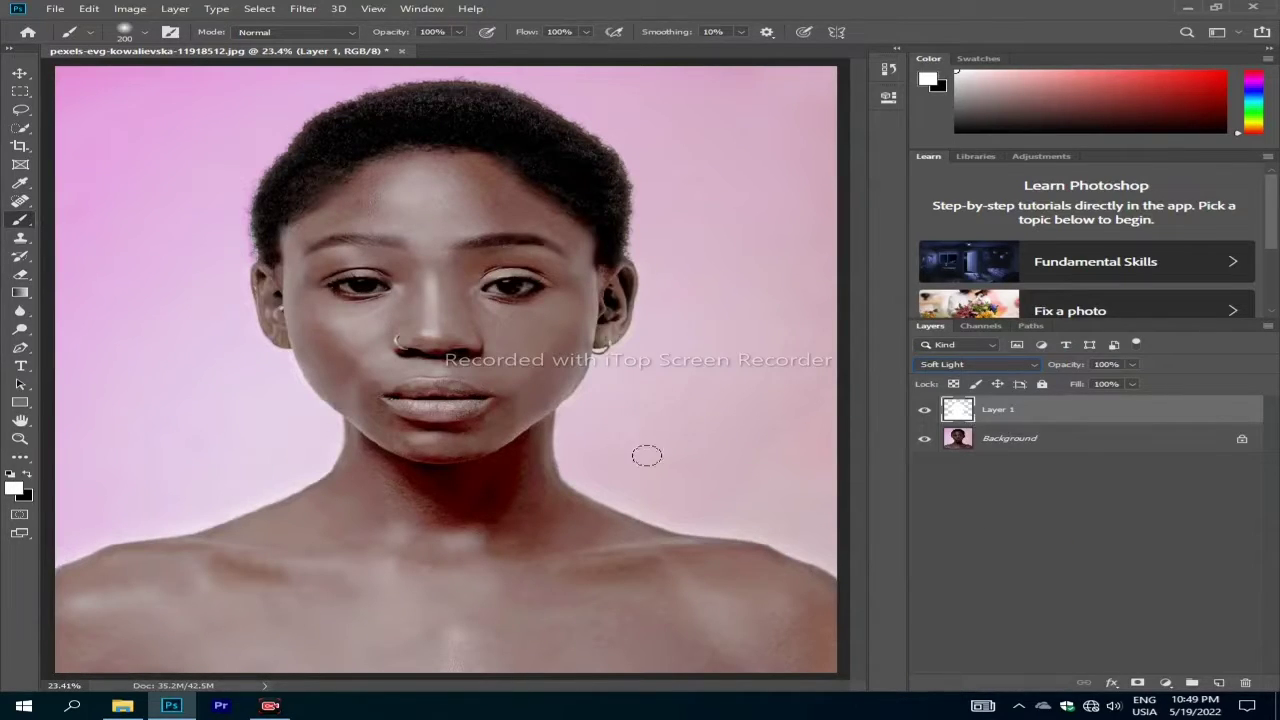
{"action": "left_click", "coordinate": [15, 282]}
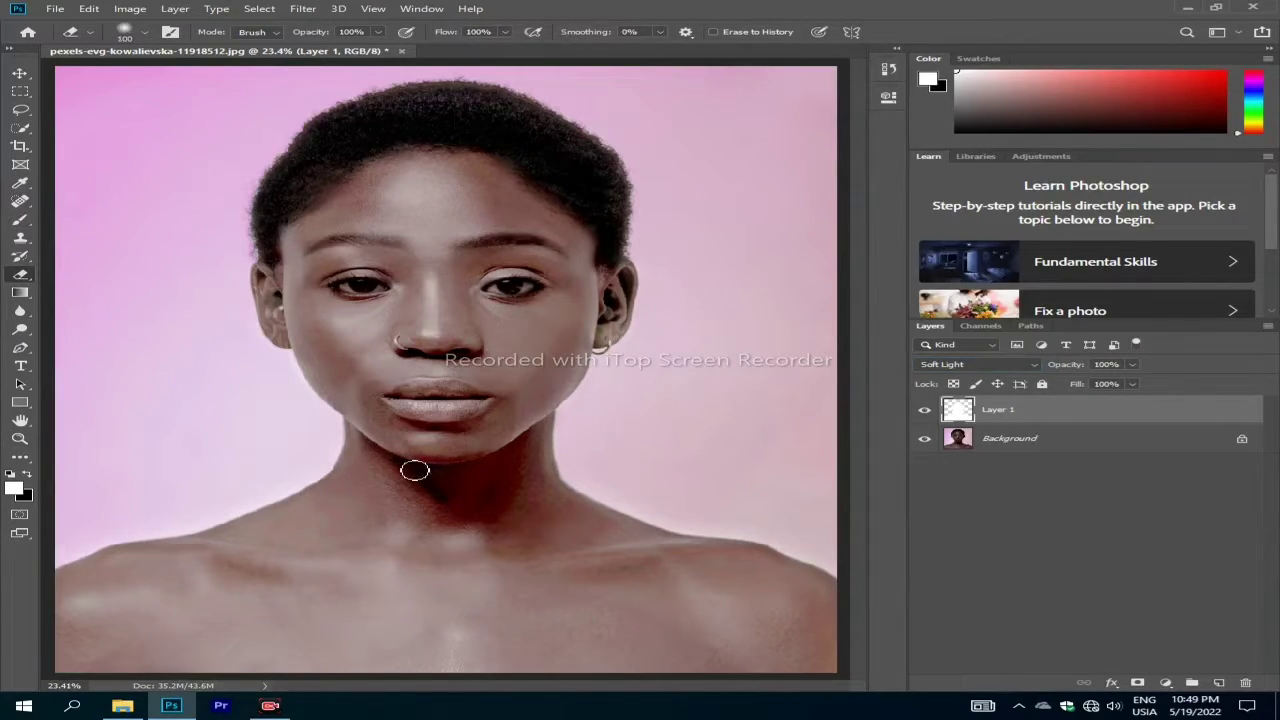
{"action": "mouse_move", "coordinate": [459, 495]}
{"action": "left_mouse_down"}
{"action": "mouse_move", "coordinate": [500, 471]}
{"action": "mouse_move", "coordinate": [497, 449]}
{"action": "mouse_move", "coordinate": [477, 451]}
{"action": "mouse_move", "coordinate": [465, 490]}
{"action": "left_mouse_up"}
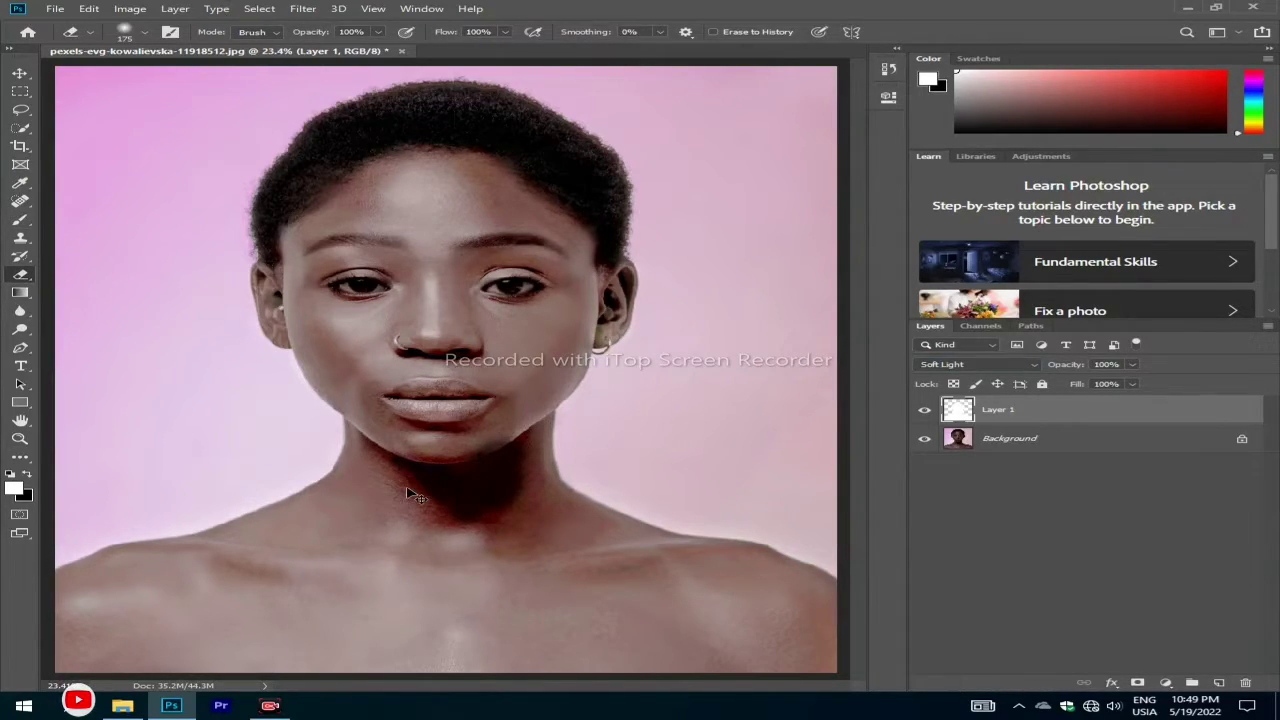
{"action": "left_click", "coordinate": [888, 70]}
{"action": "left_click", "coordinate": [795, 100]}
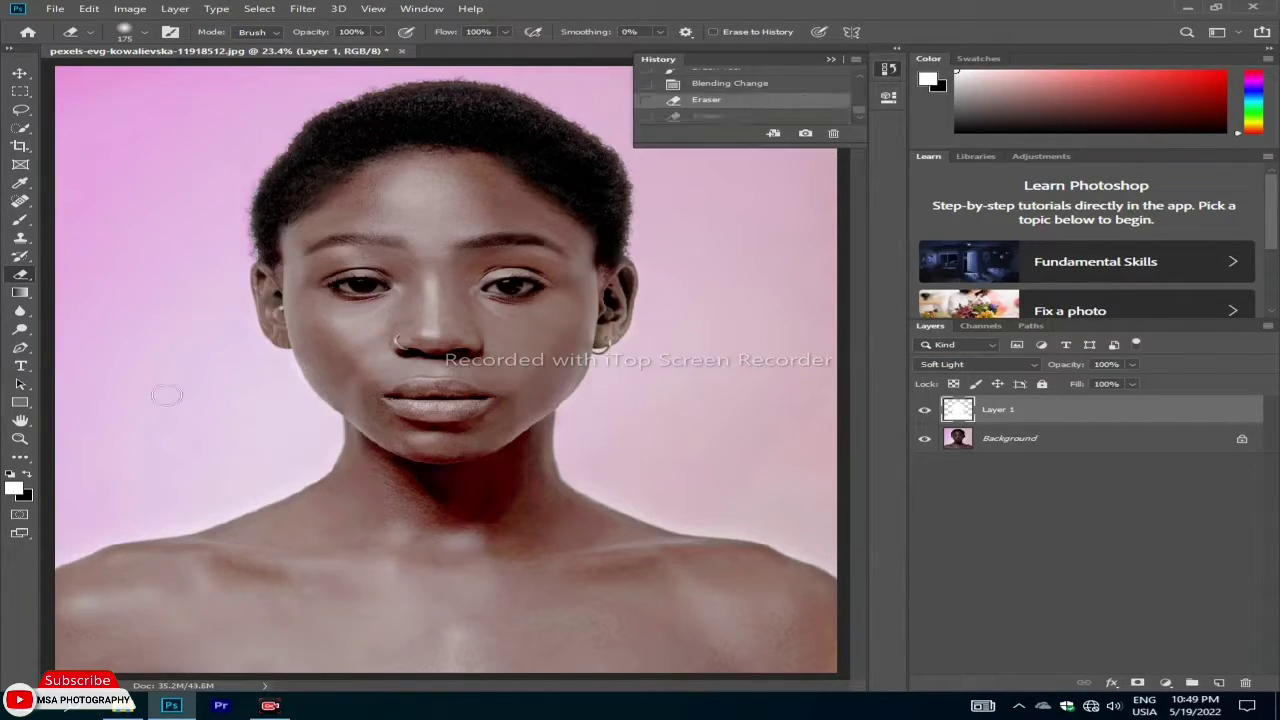
{"action": "left_click", "coordinate": [20, 439]}
{"action": "left_click_drag", "start_coordinate": [251, 386], "coordinate": [620, 557]}
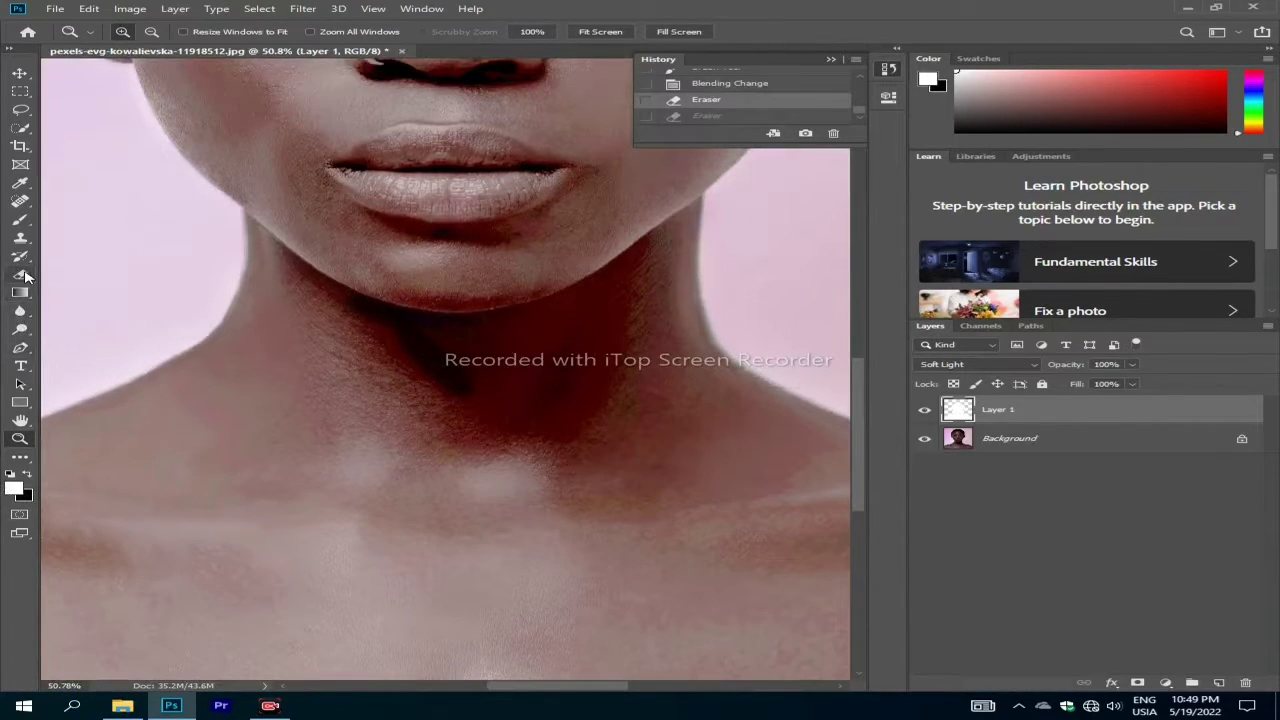
- Set up a soft round eraser and erase Layer 1 from the neck under the chin
{"action": "left_click", "coordinate": [21, 275]}
{"action": "right_click", "coordinate": [538, 340]}
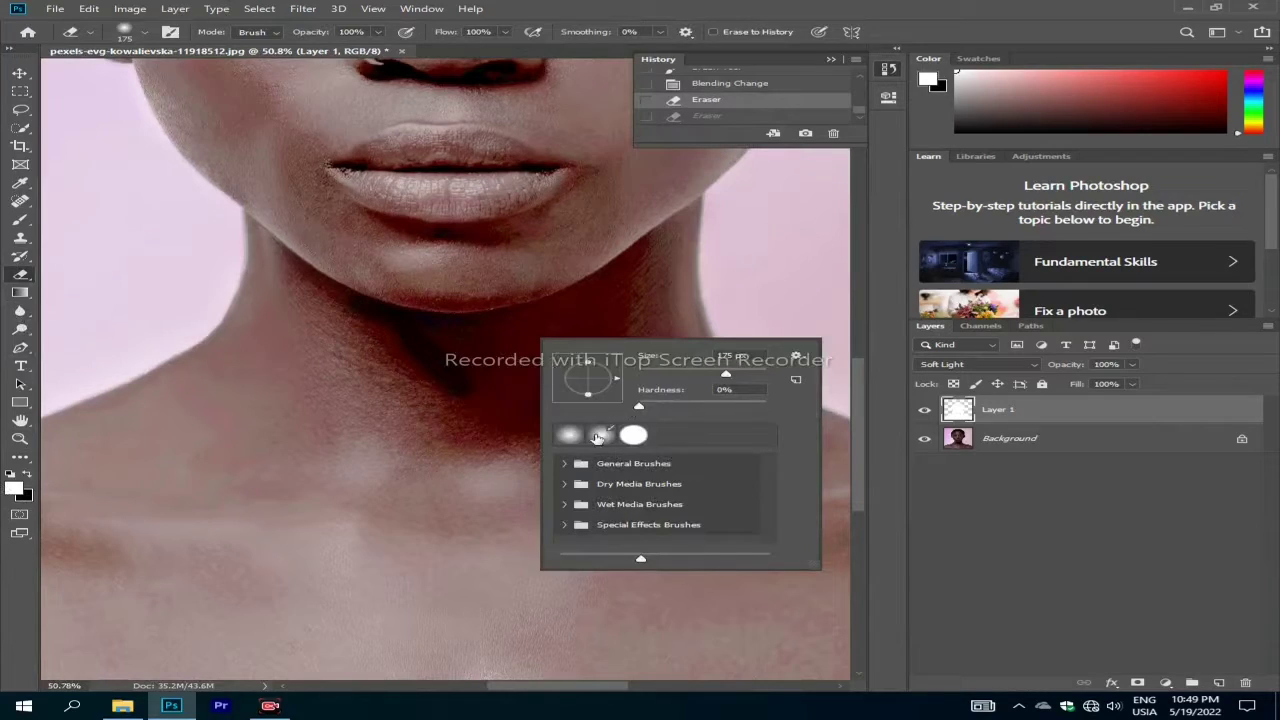
{"action": "key", "text": "b"}
{"action": "left_click", "coordinate": [443, 337]}
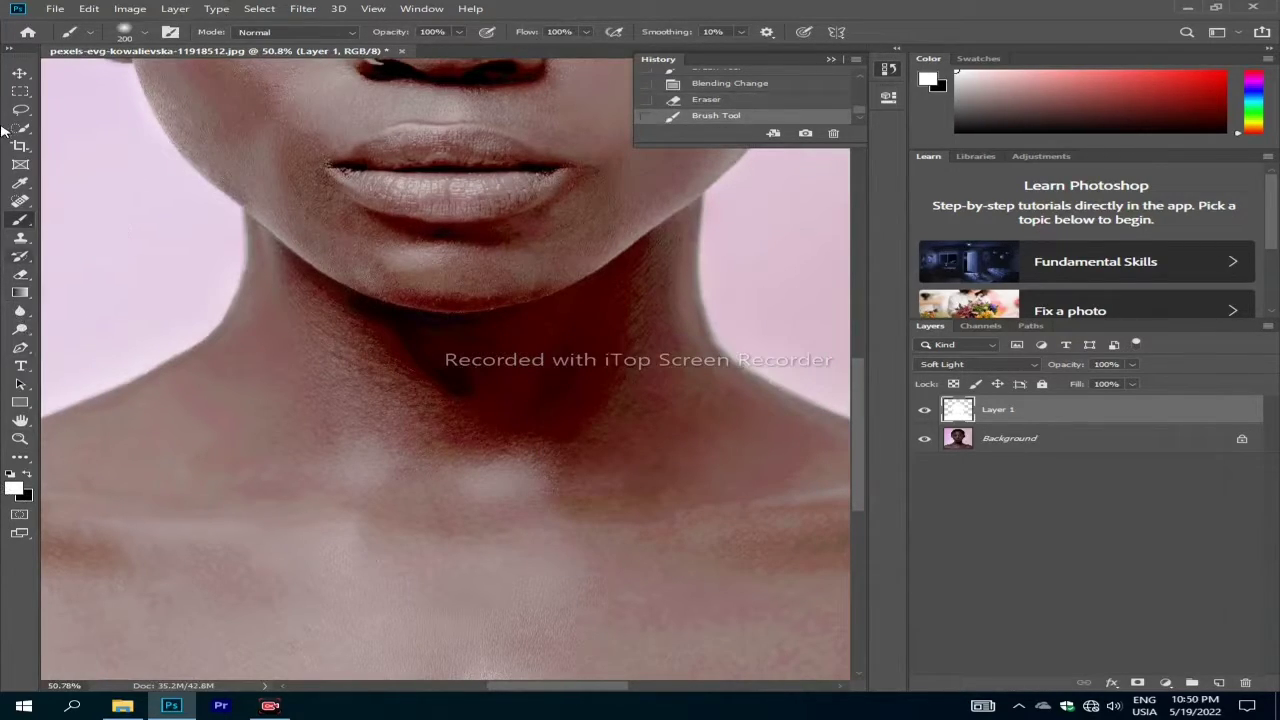
{"action": "left_click", "coordinate": [21, 275]}
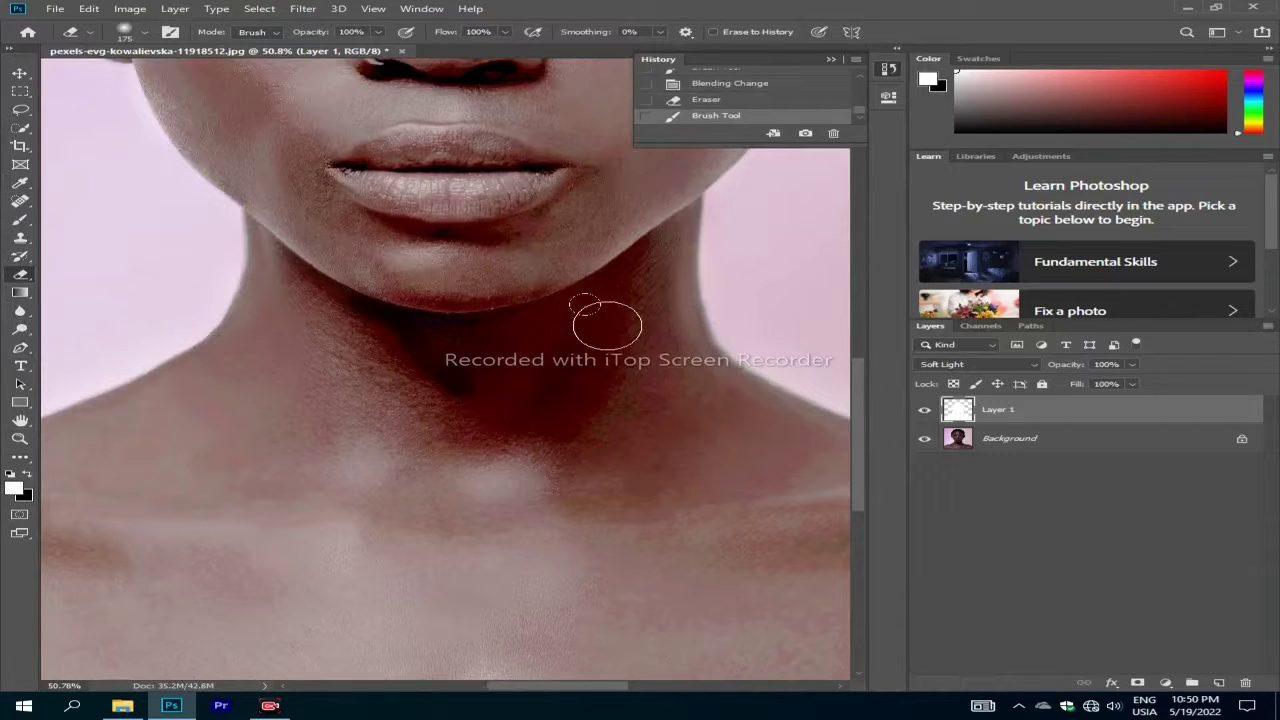
{"action": "left_click_drag", "start_coordinate": [580, 294], "coordinate": [604, 316]}
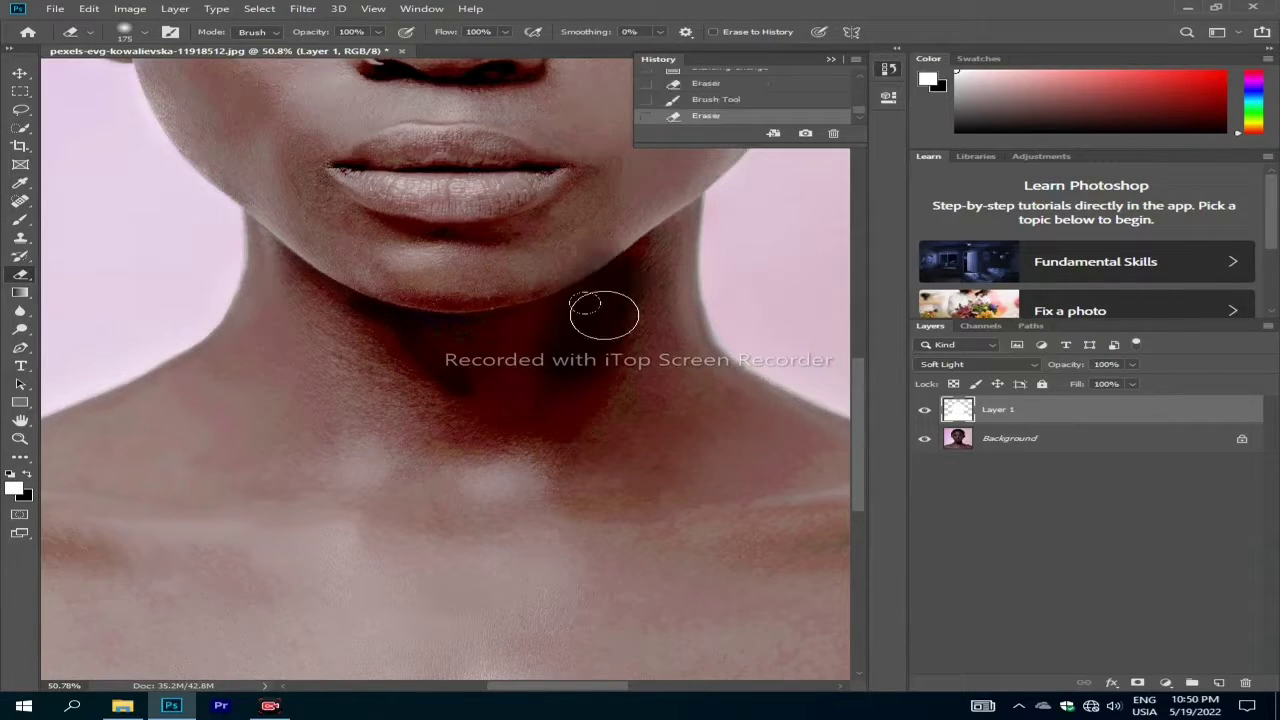
- Shrink the eraser to 125 and erase the lightening across the neck shadow
{"action": "key", "text": "bracketleft"}
{"action": "key", "text": "bracketleft"}
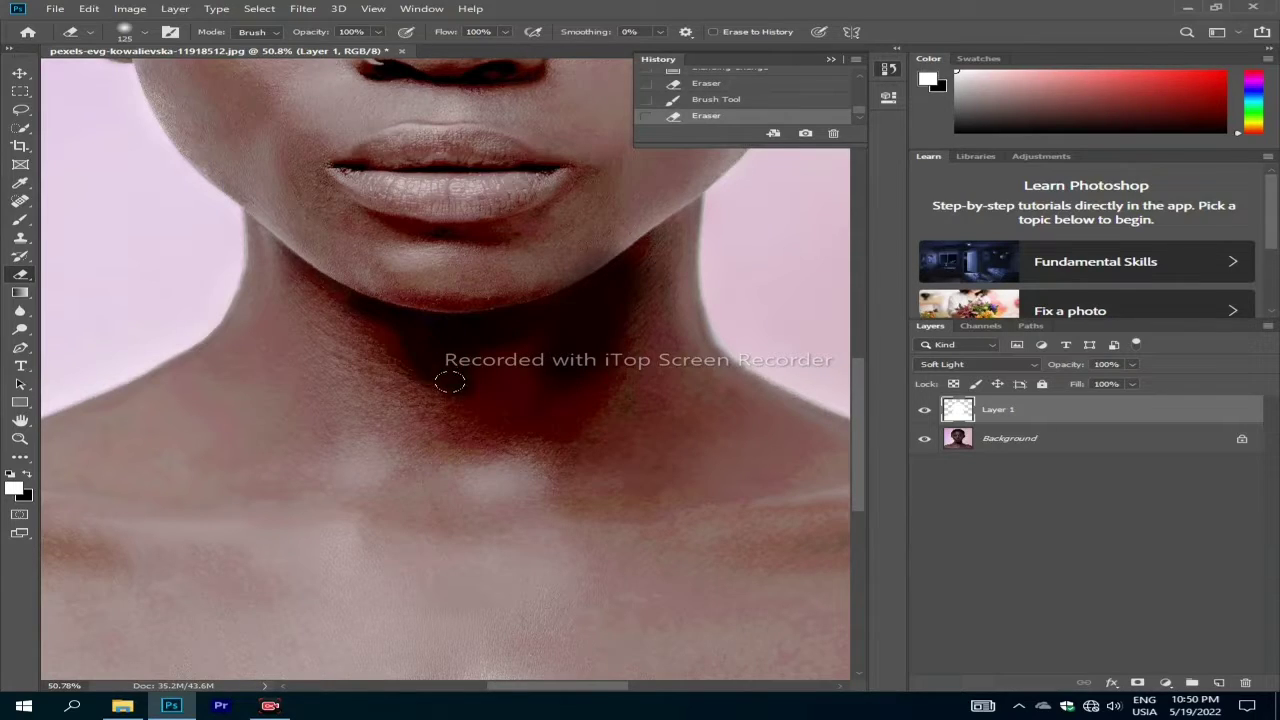
{"action": "left_click_drag", "start_coordinate": [449, 382], "coordinate": [487, 402]}
{"action": "mouse_move", "coordinate": [540, 360]}
{"action": "left_mouse_down"}
{"action": "mouse_move", "coordinate": [572, 386]}
{"action": "mouse_move", "coordinate": [626, 260]}
{"action": "mouse_move", "coordinate": [594, 316]}
{"action": "left_mouse_up"}
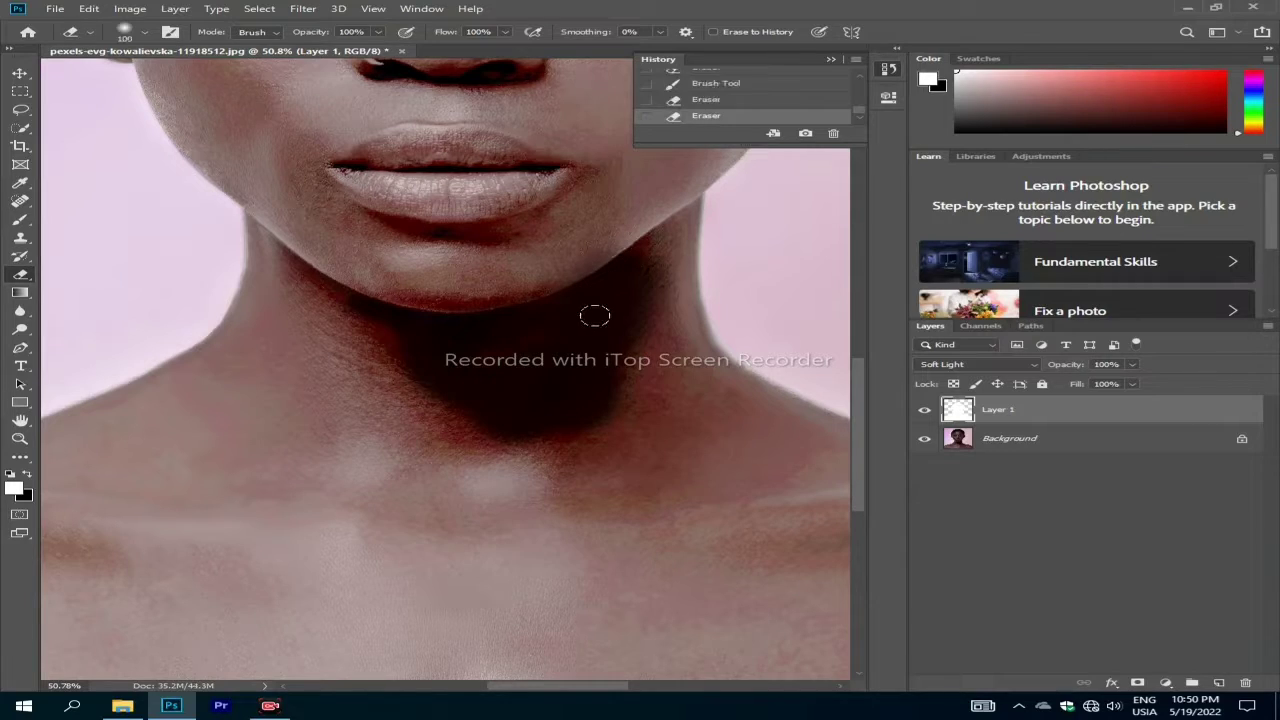
{"action": "left_click_drag", "start_coordinate": [377, 320], "coordinate": [430, 382]}
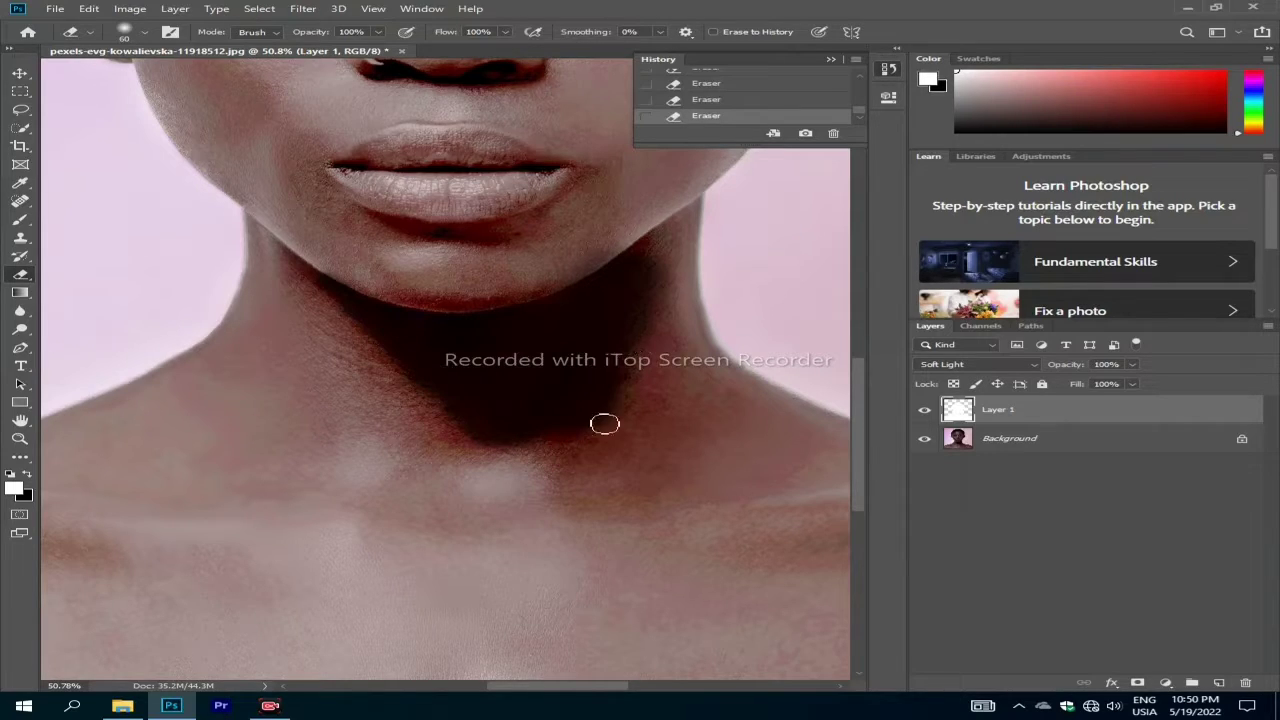
{"action": "left_click_drag", "start_coordinate": [605, 424], "coordinate": [608, 390]}
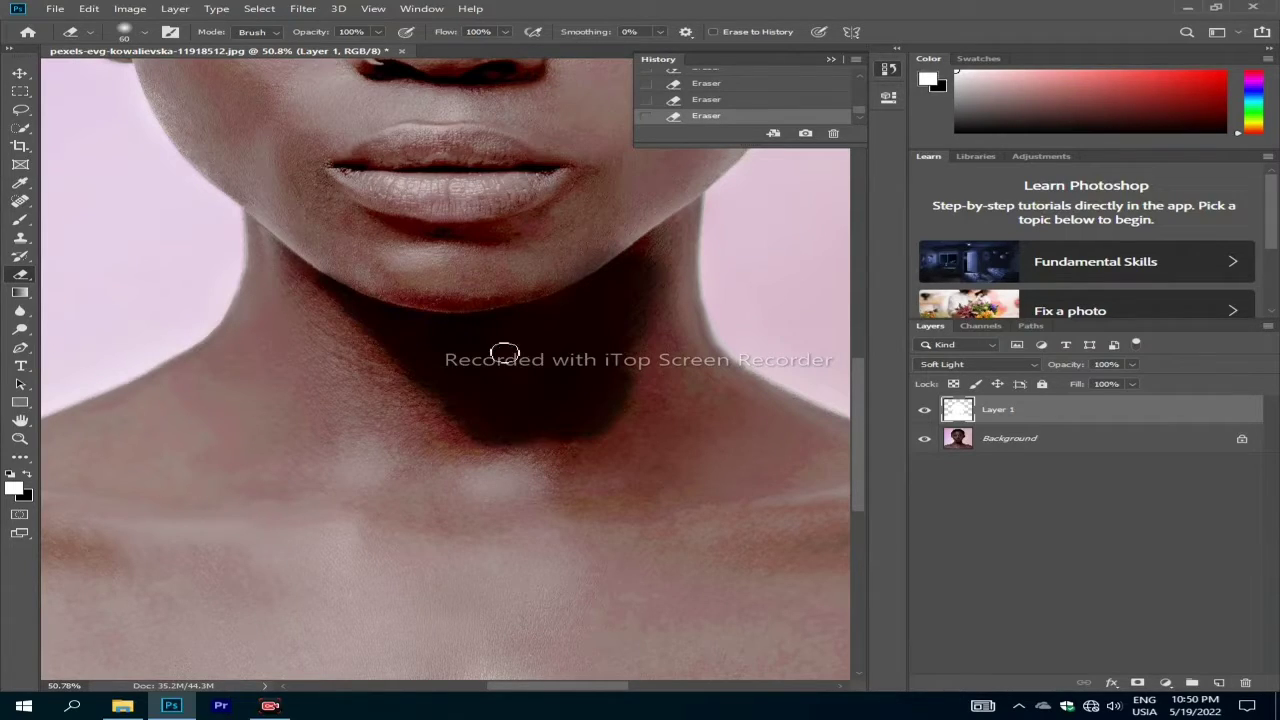
{"action": "left_click", "coordinate": [20, 438]}
{"action": "right_click", "coordinate": [285, 302]}
- Fit the image on screen, lower Layer 1's fill to about 74%, and merge visible layers
{"action": "left_click", "coordinate": [340, 314]}
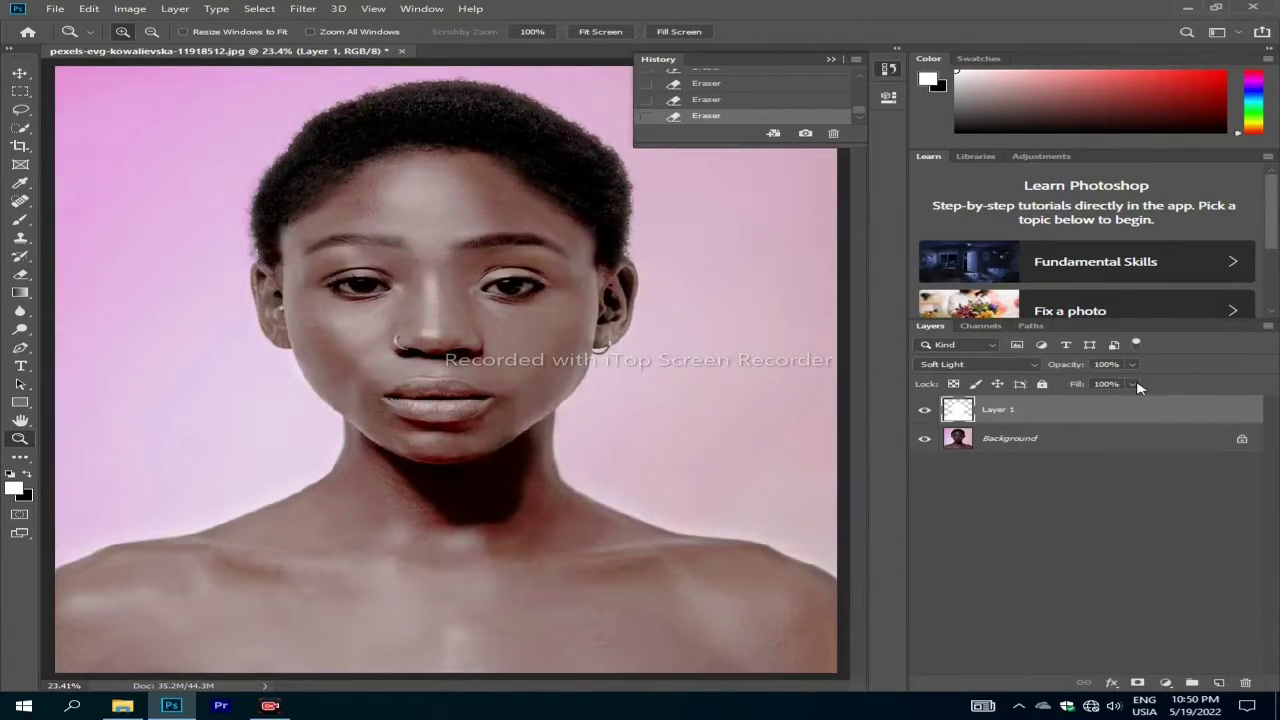
{"action": "left_click", "coordinate": [1132, 385]}
{"action": "left_click_drag", "start_coordinate": [1117, 403], "coordinate": [1108, 410]}
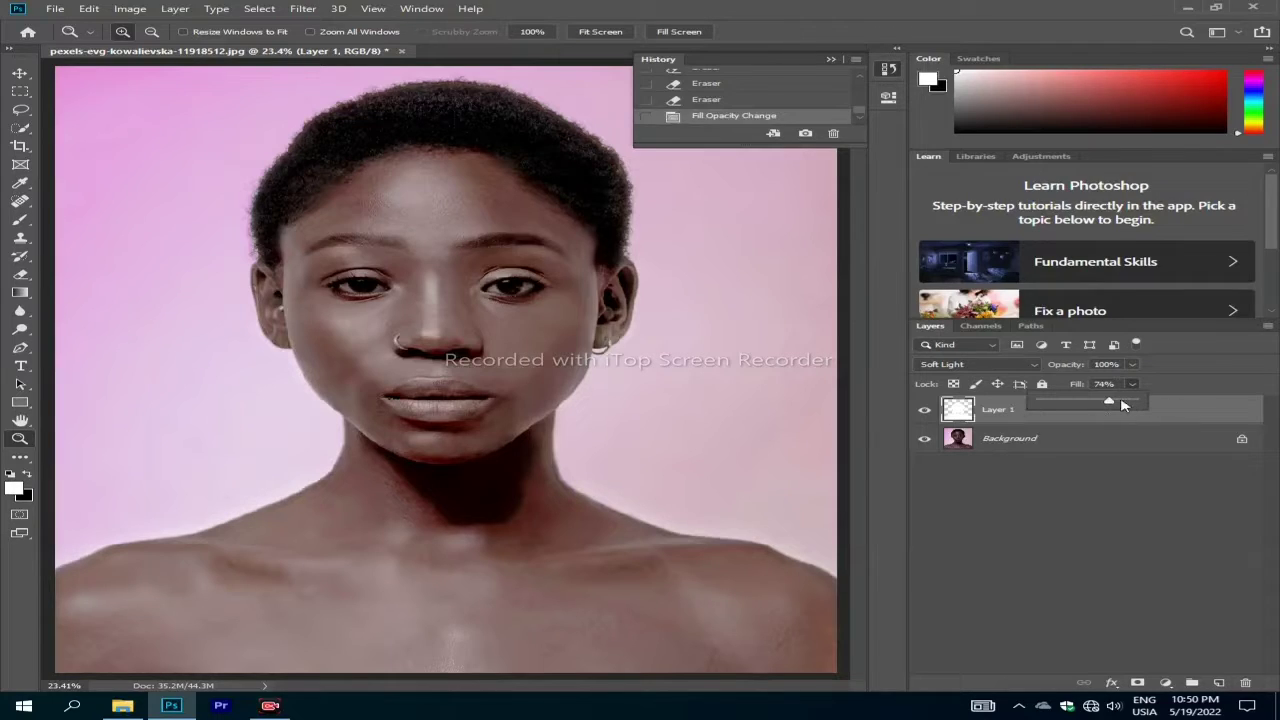
{"action": "left_click_drag", "start_coordinate": [1128, 403], "coordinate": [1123, 405]}
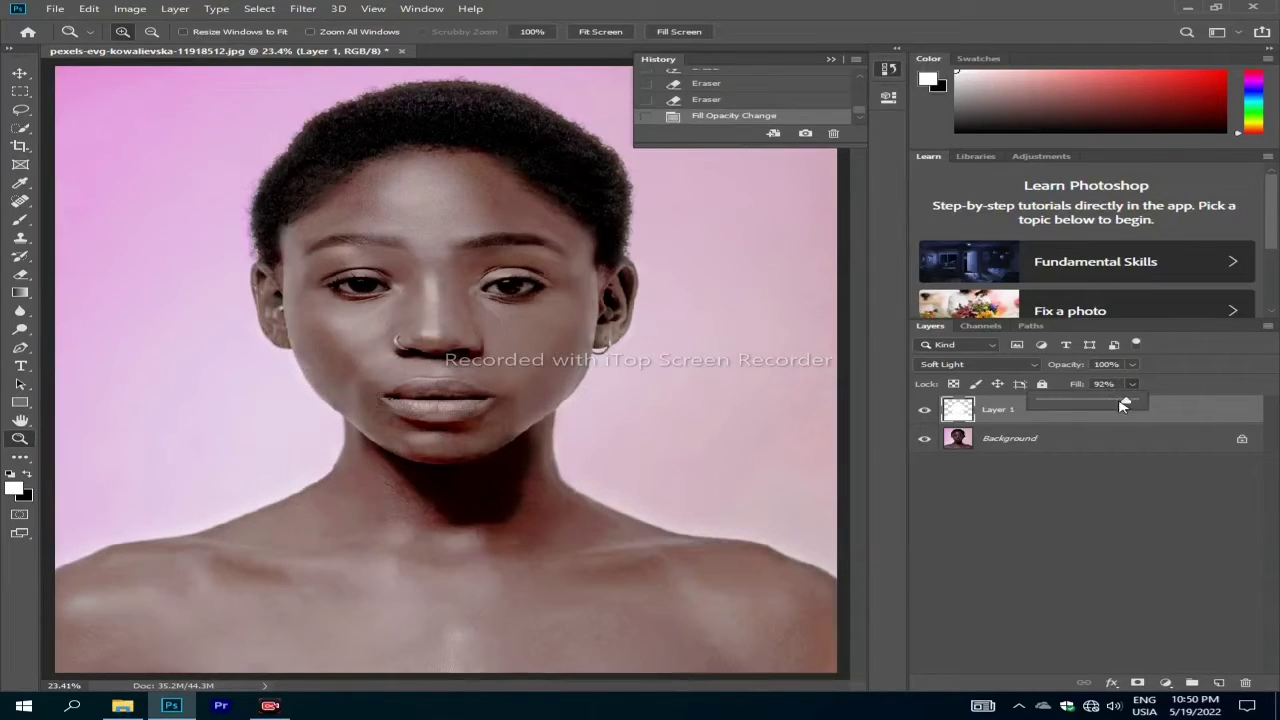
{"action": "right_click", "coordinate": [1000, 409]}
{"action": "left_click", "coordinate": [809, 534]}
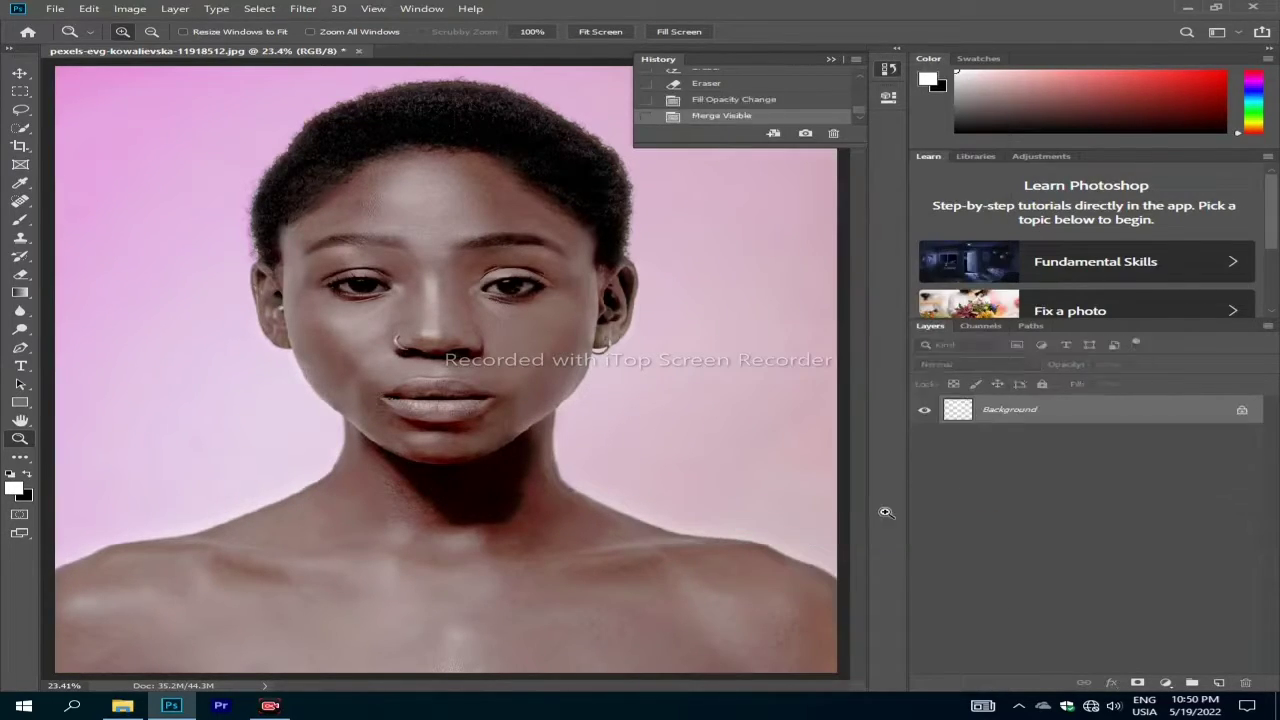
- Add a new layer and paint a white patch on the neck below the chin
{"action": "left_click", "coordinate": [1218, 683]}
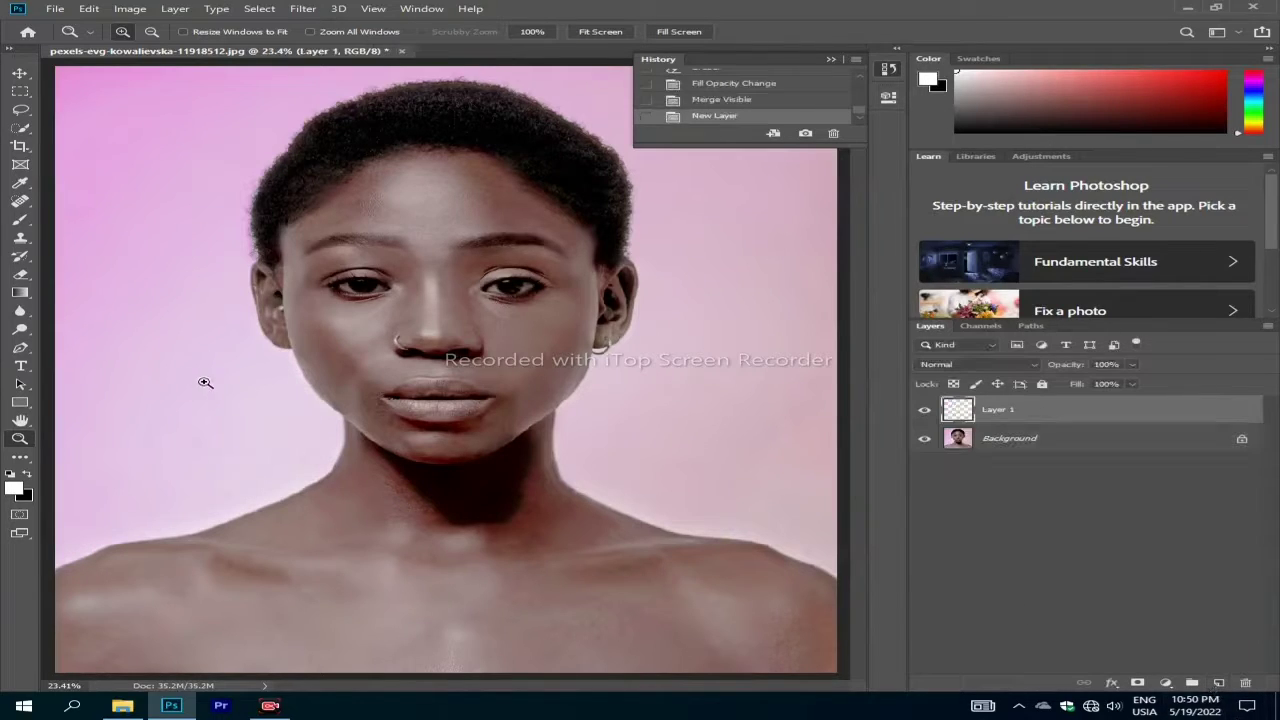
{"action": "left_click", "coordinate": [20, 219]}
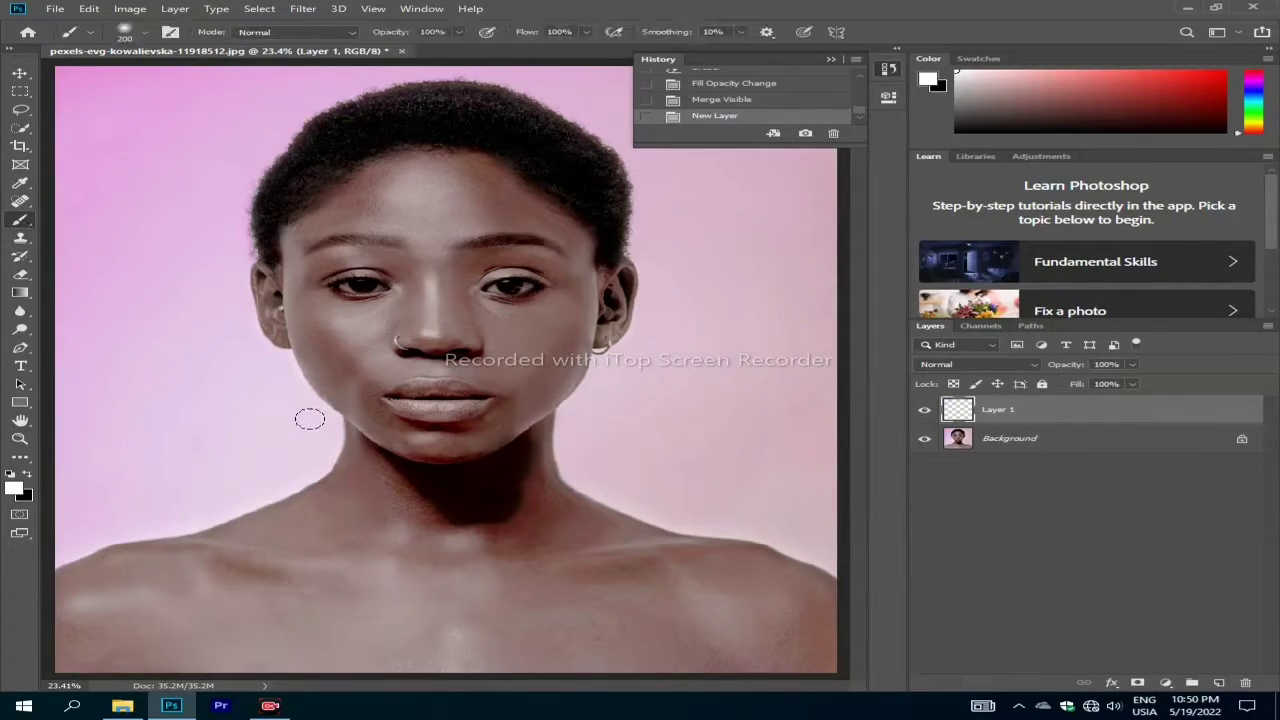
{"action": "mouse_move", "coordinate": [385, 458]}
{"action": "left_mouse_down"}
{"action": "mouse_move", "coordinate": [400, 452]}
{"action": "mouse_move", "coordinate": [460, 515]}
{"action": "mouse_move", "coordinate": [495, 515]}
{"action": "left_mouse_up"}
{"action": "mouse_move", "coordinate": [512, 472]}
{"action": "left_mouse_down"}
{"action": "mouse_move", "coordinate": [525, 448]}
{"action": "mouse_move", "coordinate": [440, 465]}
{"action": "mouse_move", "coordinate": [470, 470]}
{"action": "mouse_move", "coordinate": [476, 494]}
{"action": "mouse_move", "coordinate": [520, 510]}
{"action": "mouse_move", "coordinate": [525, 432]}
{"action": "mouse_move", "coordinate": [440, 505]}
{"action": "mouse_move", "coordinate": [470, 515]}
{"action": "left_mouse_up"}
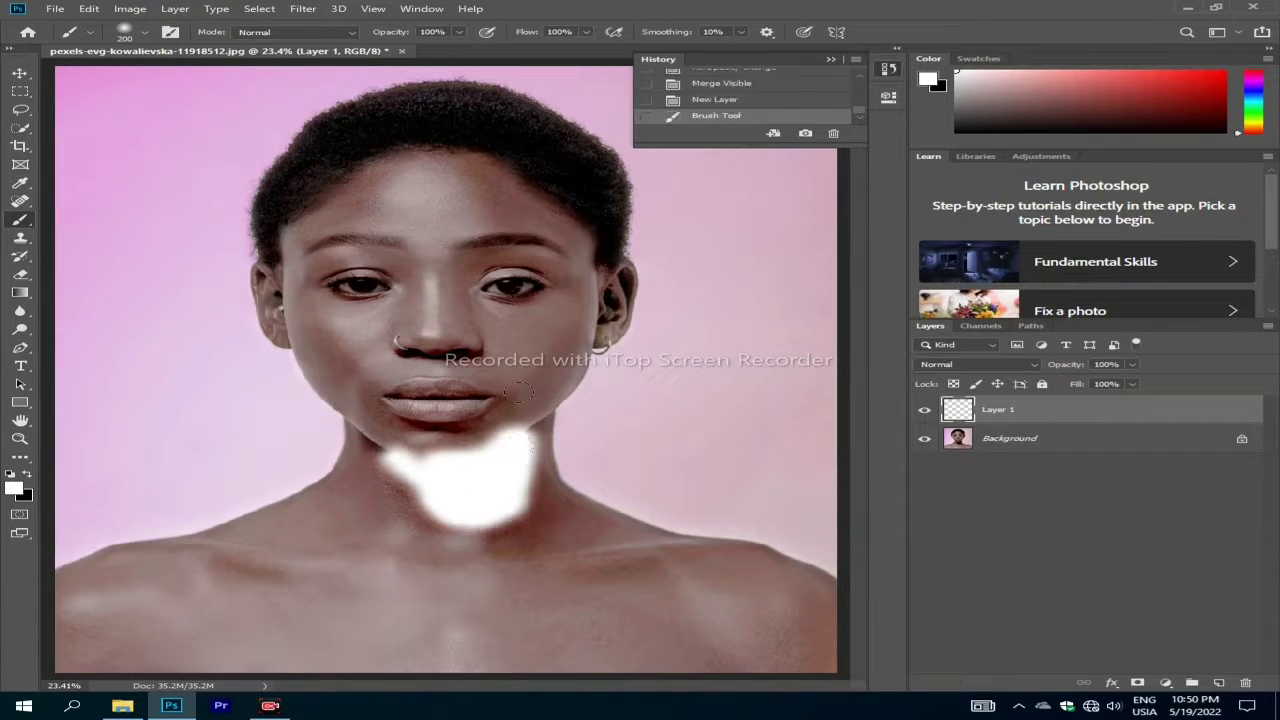
- Blend the neck patch as Soft Light at 11% fill and merge it into the Background
{"action": "left_click", "coordinate": [988, 366]}
{"action": "left_click", "coordinate": [988, 524]}
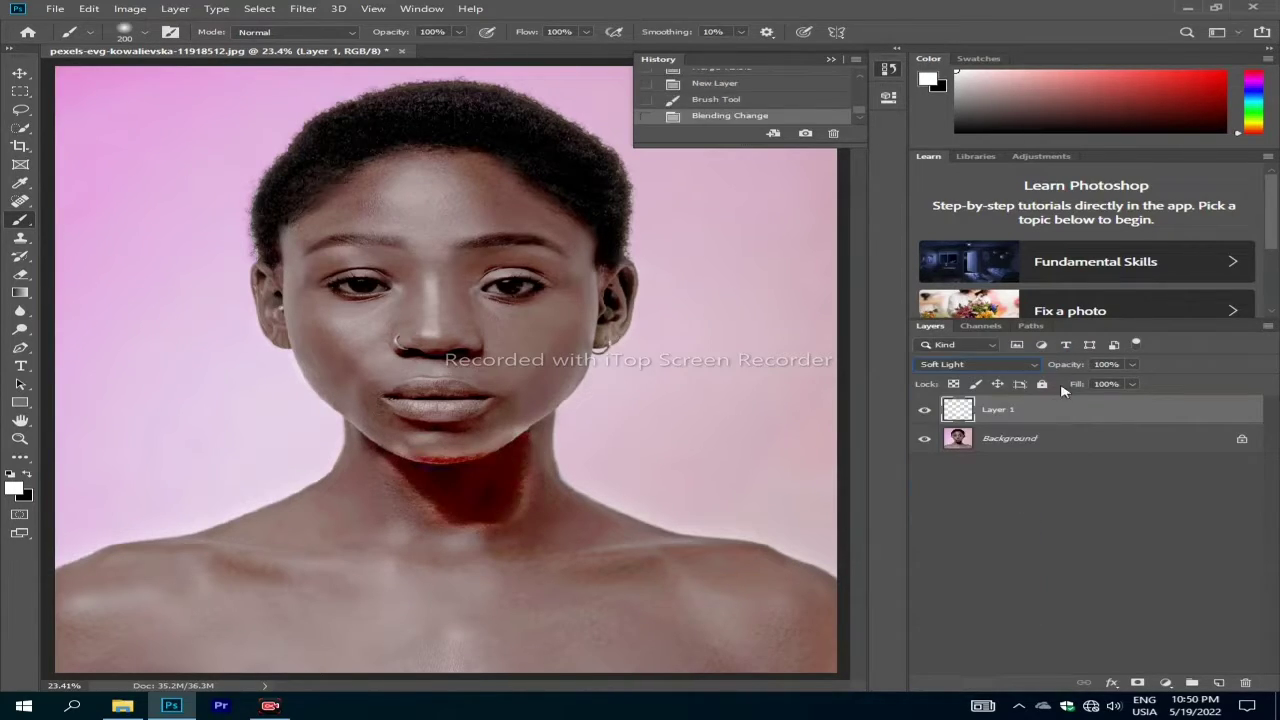
{"action": "left_click", "coordinate": [1136, 384]}
{"action": "left_click_drag", "start_coordinate": [1060, 404], "coordinate": [1053, 401]}
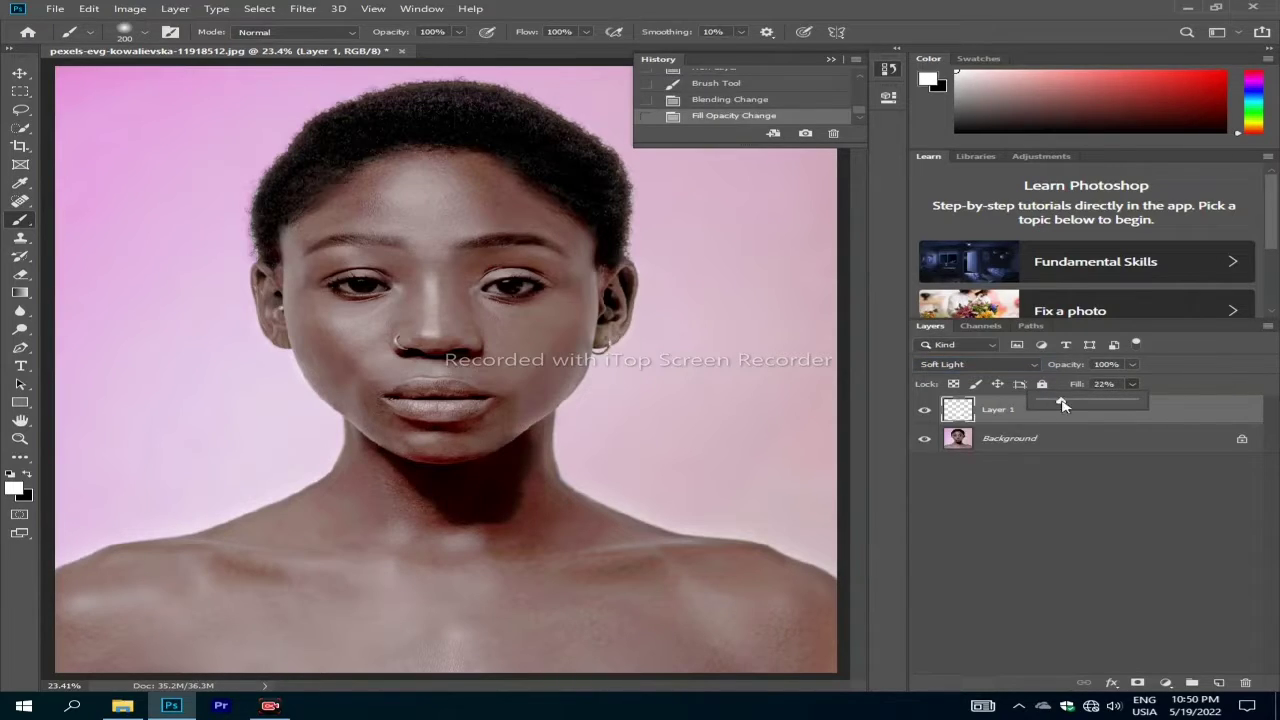
{"action": "left_click_drag", "start_coordinate": [1047, 403], "coordinate": [1042, 403]}
{"action": "right_click", "coordinate": [1014, 460]}
{"action": "left_click", "coordinate": [866, 522]}
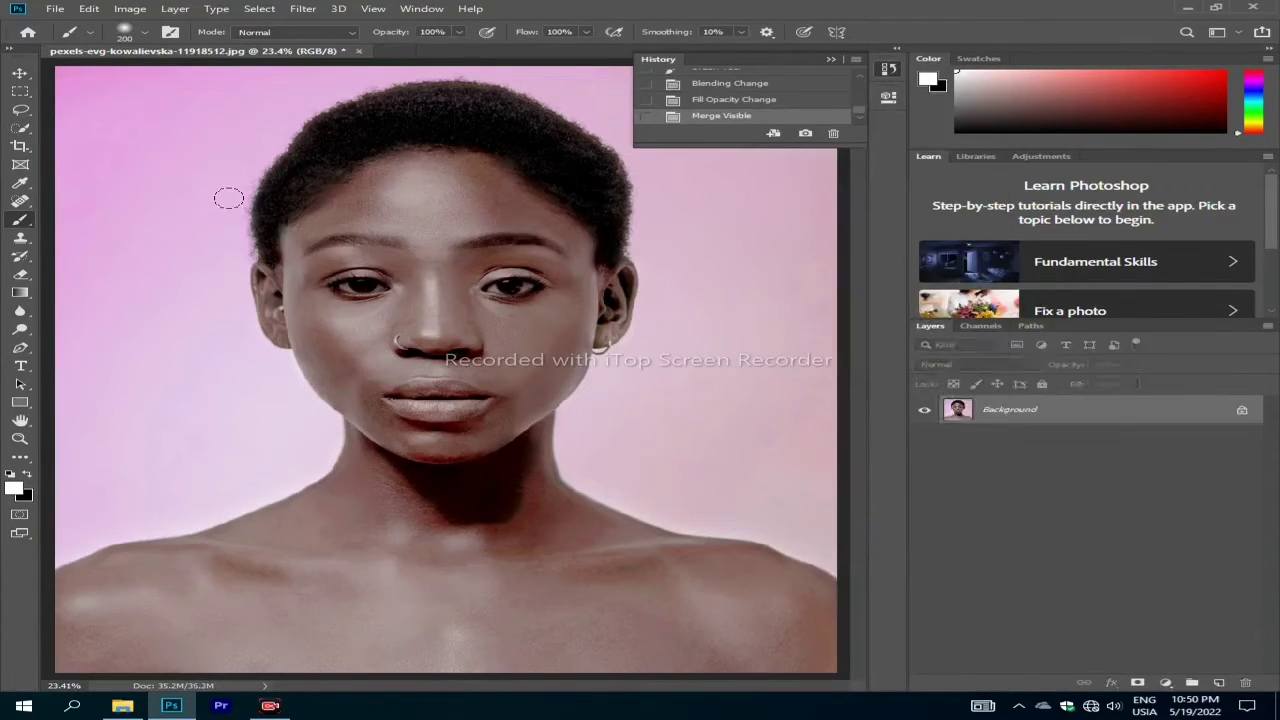
- Apply a Camera Raw filter with HSL Saturation Reds +58 and Oranges +13
{"action": "left_click", "coordinate": [303, 9]}
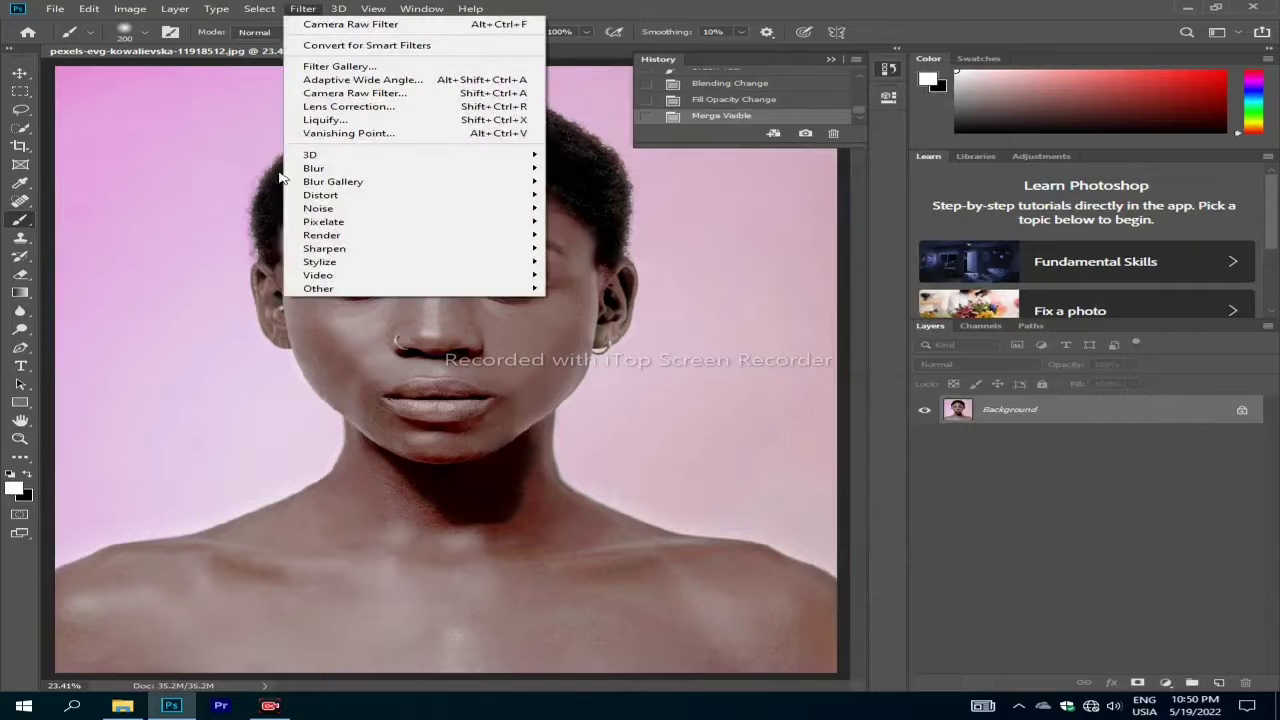
{"action": "left_click", "coordinate": [379, 96]}
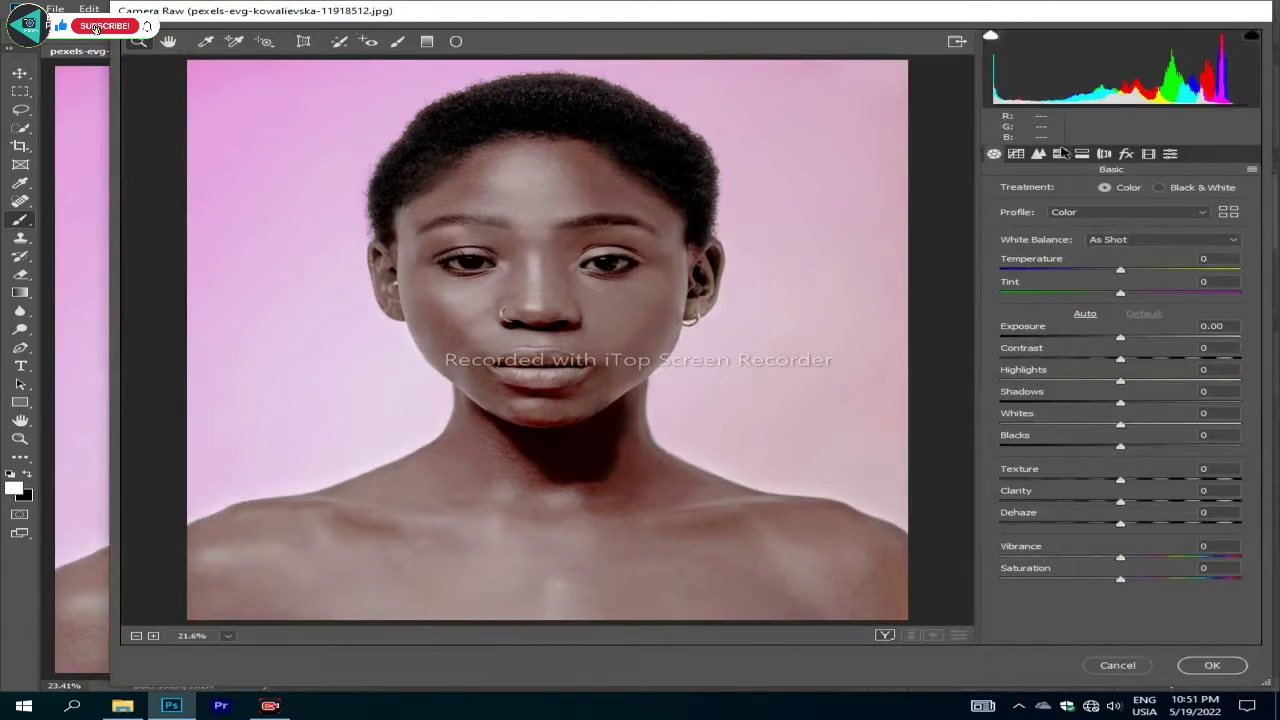
{"action": "left_click", "coordinate": [1061, 152]}
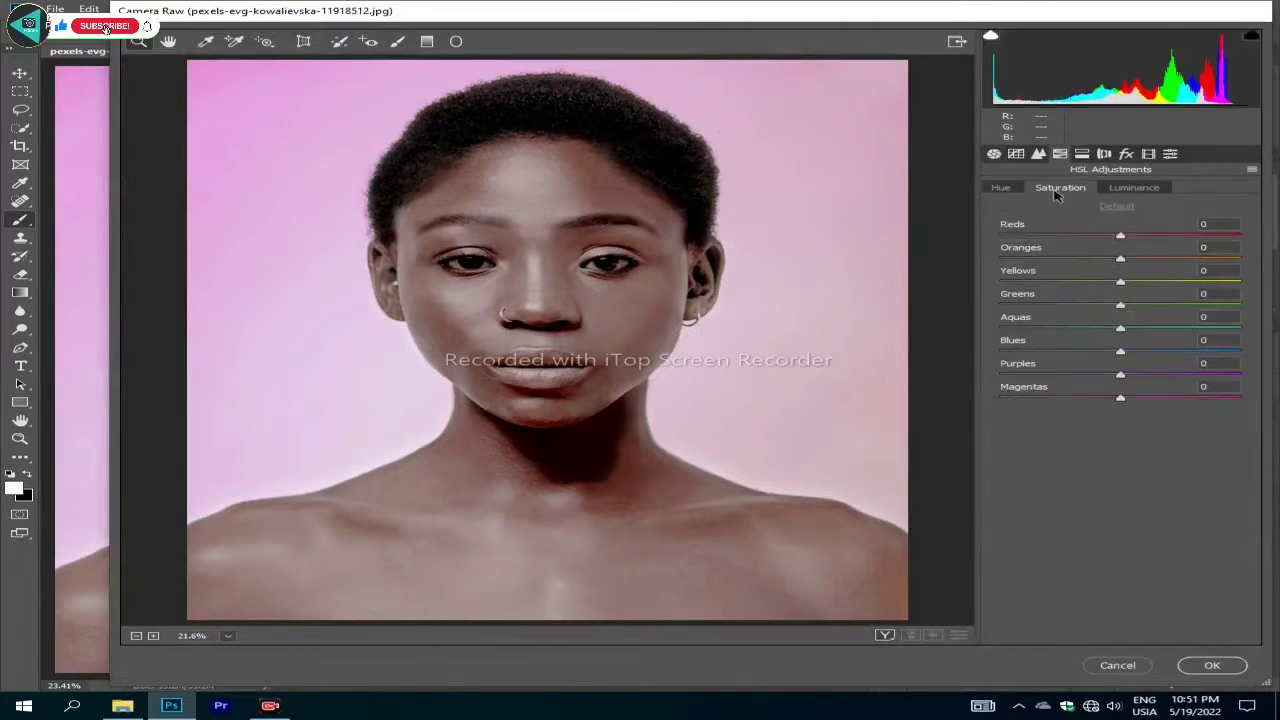
{"action": "left_click_drag", "start_coordinate": [1147, 236], "coordinate": [1191, 238]}
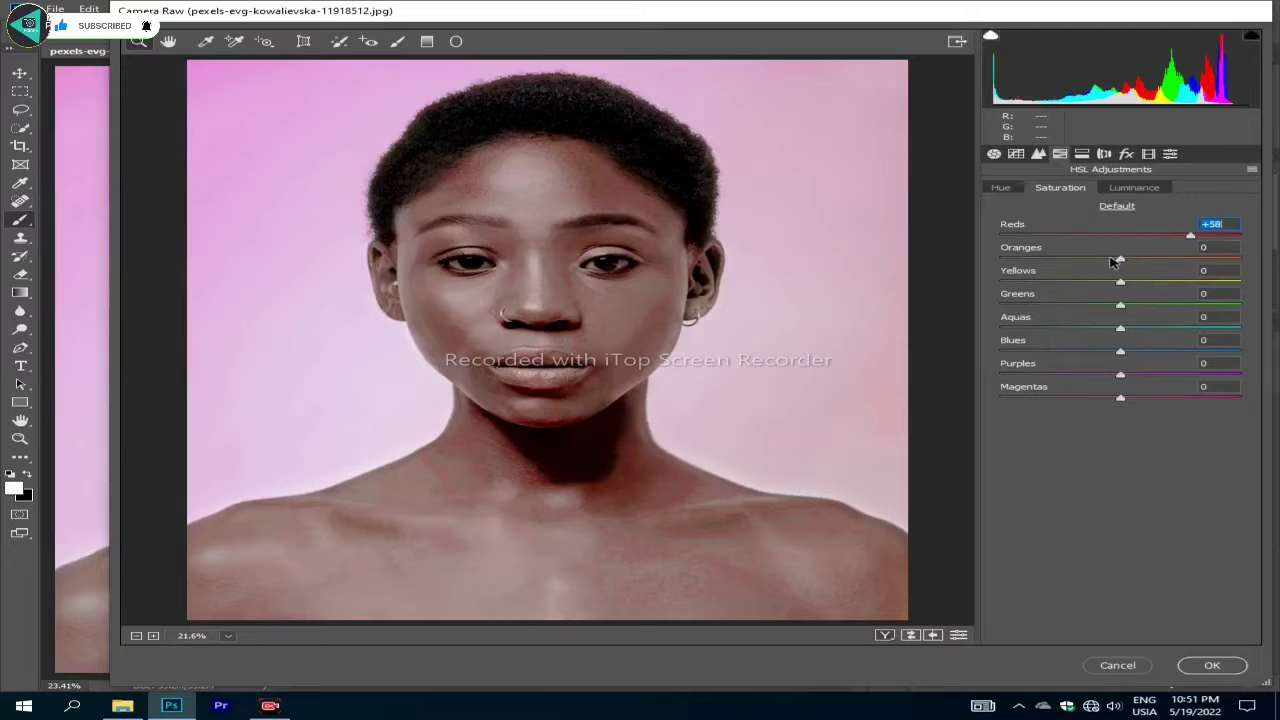
{"action": "left_click_drag", "start_coordinate": [1103, 263], "coordinate": [1094, 264]}
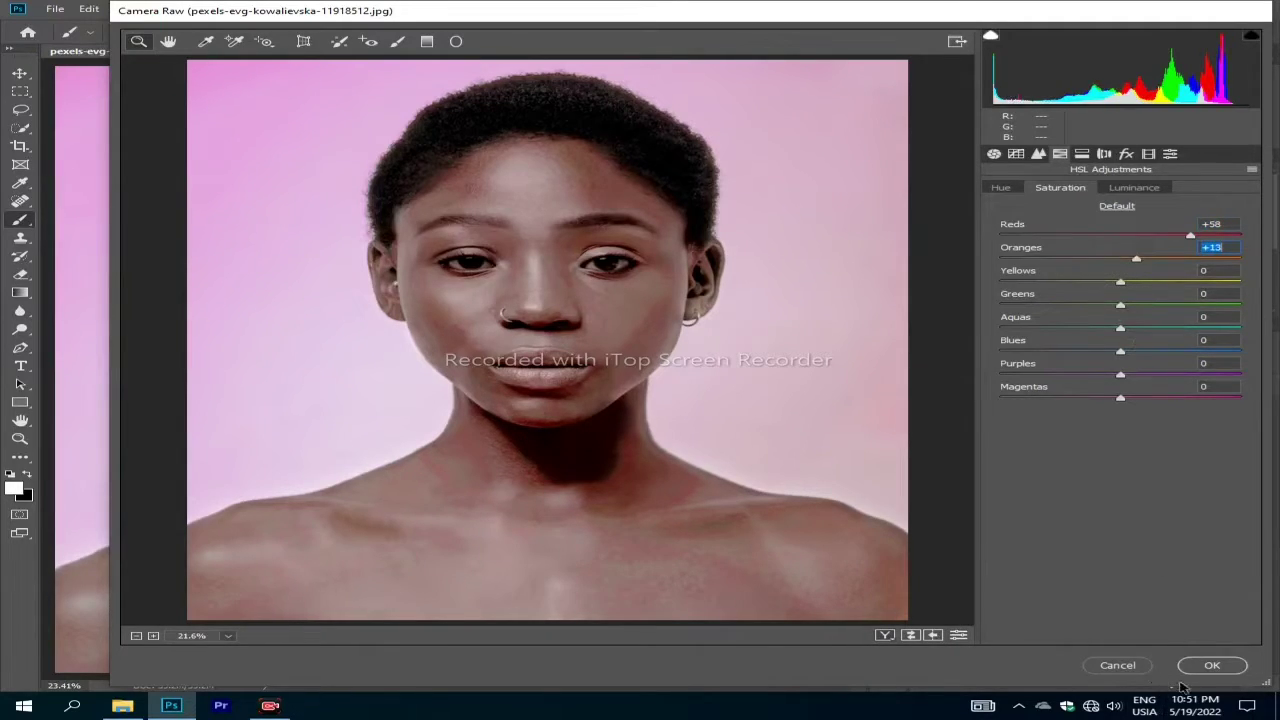
{"action": "left_click", "coordinate": [1212, 665]}
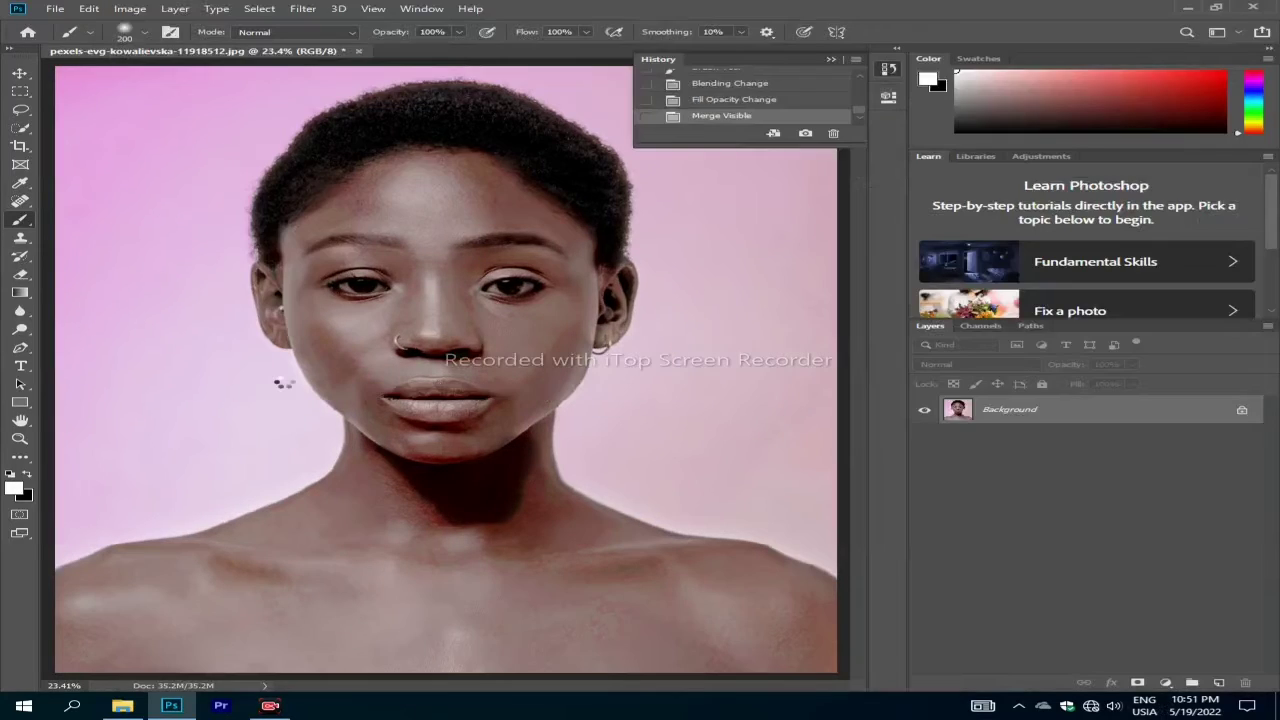
- Duplicate the Background layer as Background copy and switch to the Mixer Brush
{"action": "right_click", "coordinate": [999, 412]}
{"action": "left_click", "coordinate": [1066, 438]}
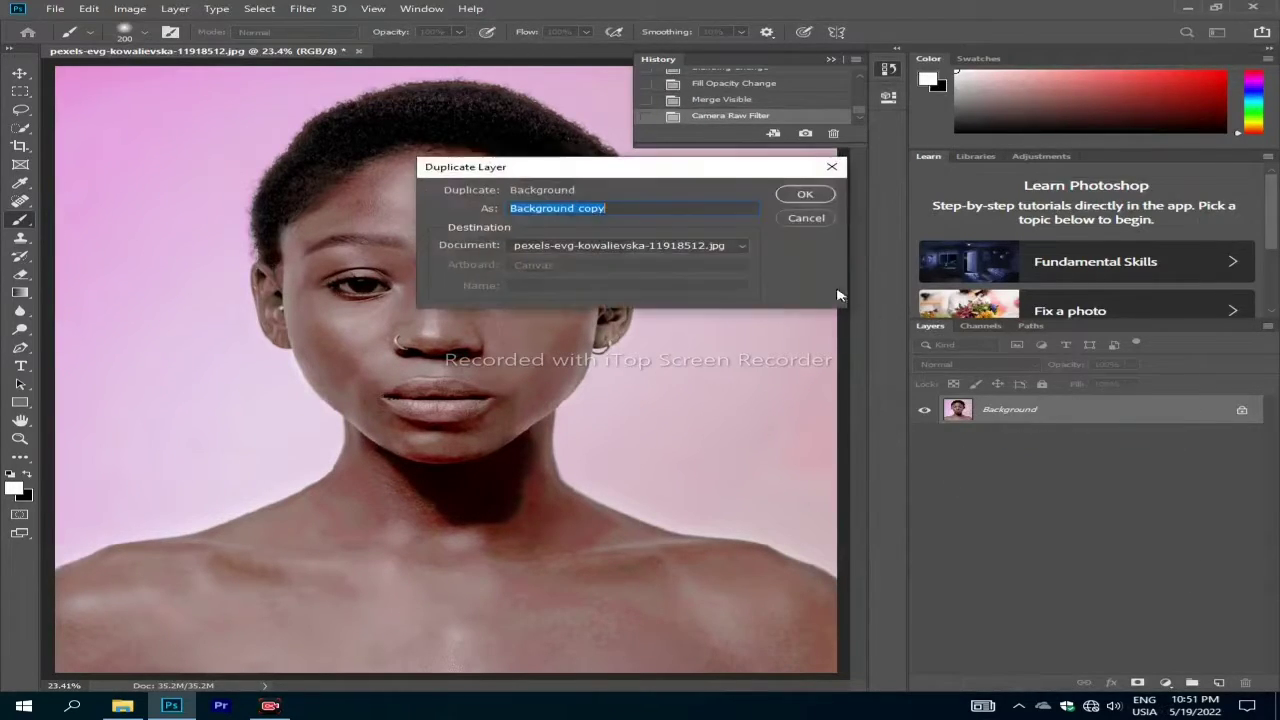
{"action": "left_click", "coordinate": [803, 197]}
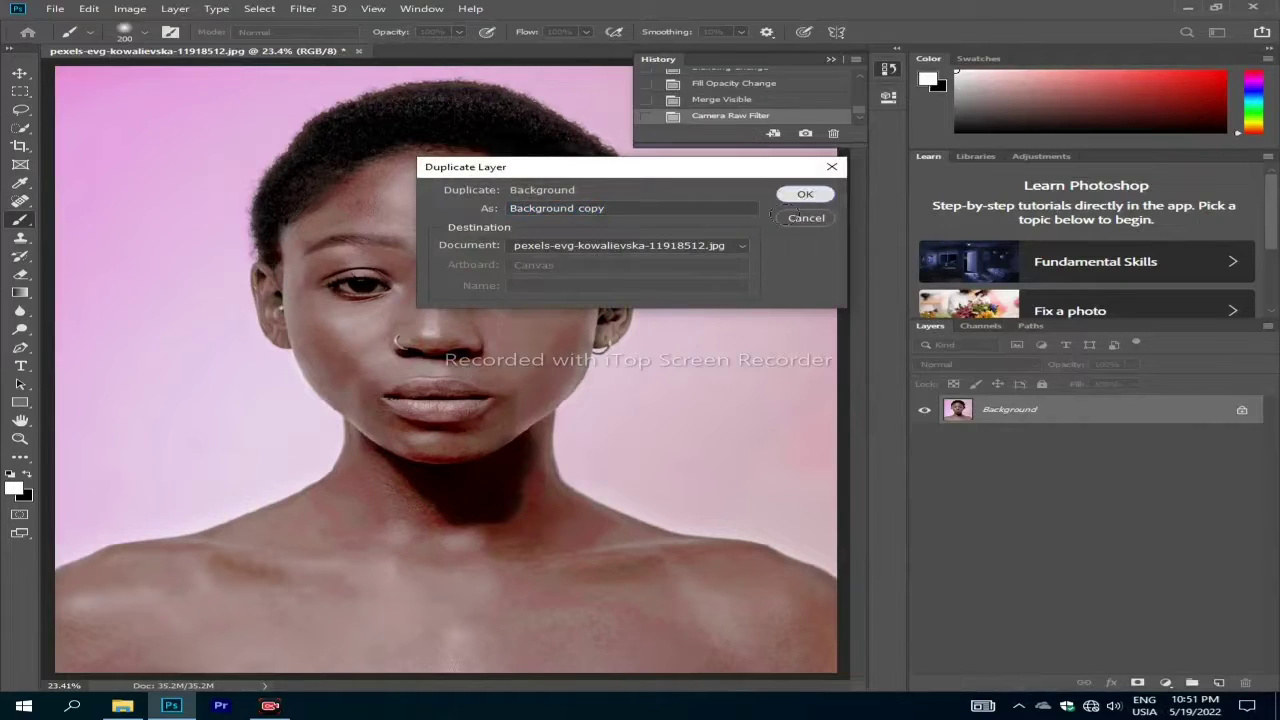
{"action": "right_click", "coordinate": [18, 218]}
{"action": "left_click", "coordinate": [104, 261]}
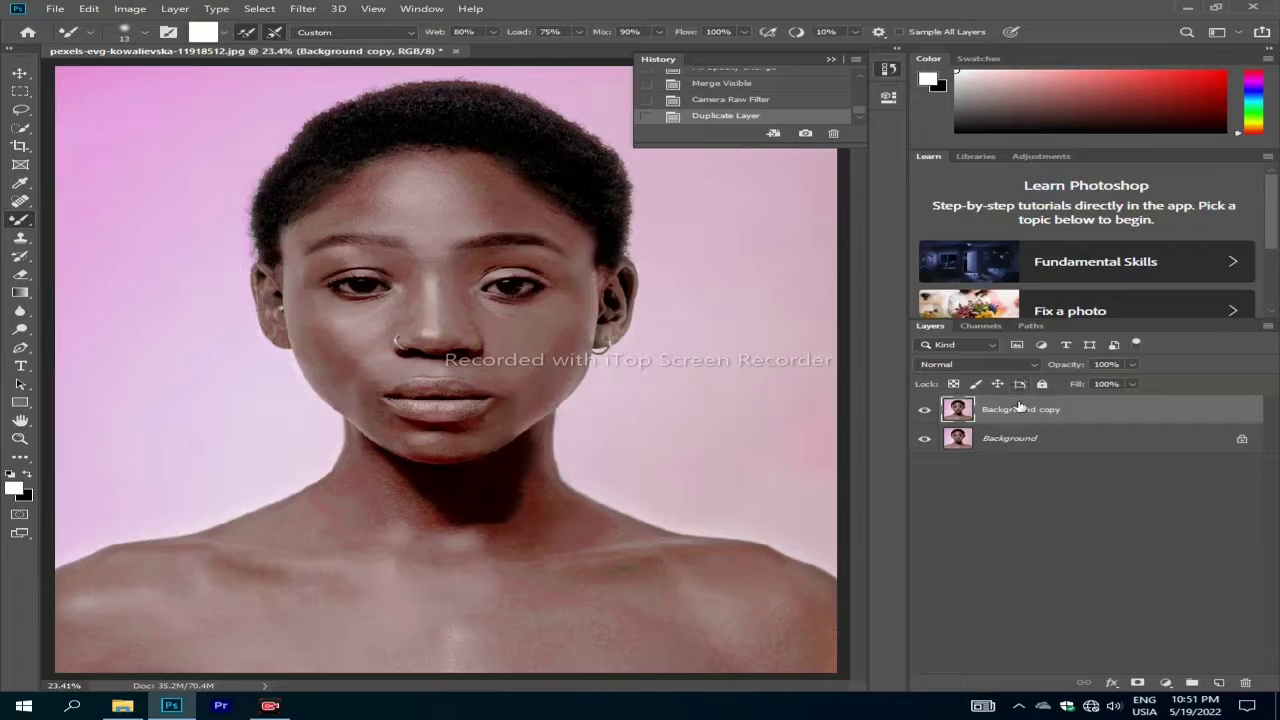
- Duplicate Background copy as Background copy 2, then select Background copy
{"action": "right_click", "coordinate": [1019, 407]}
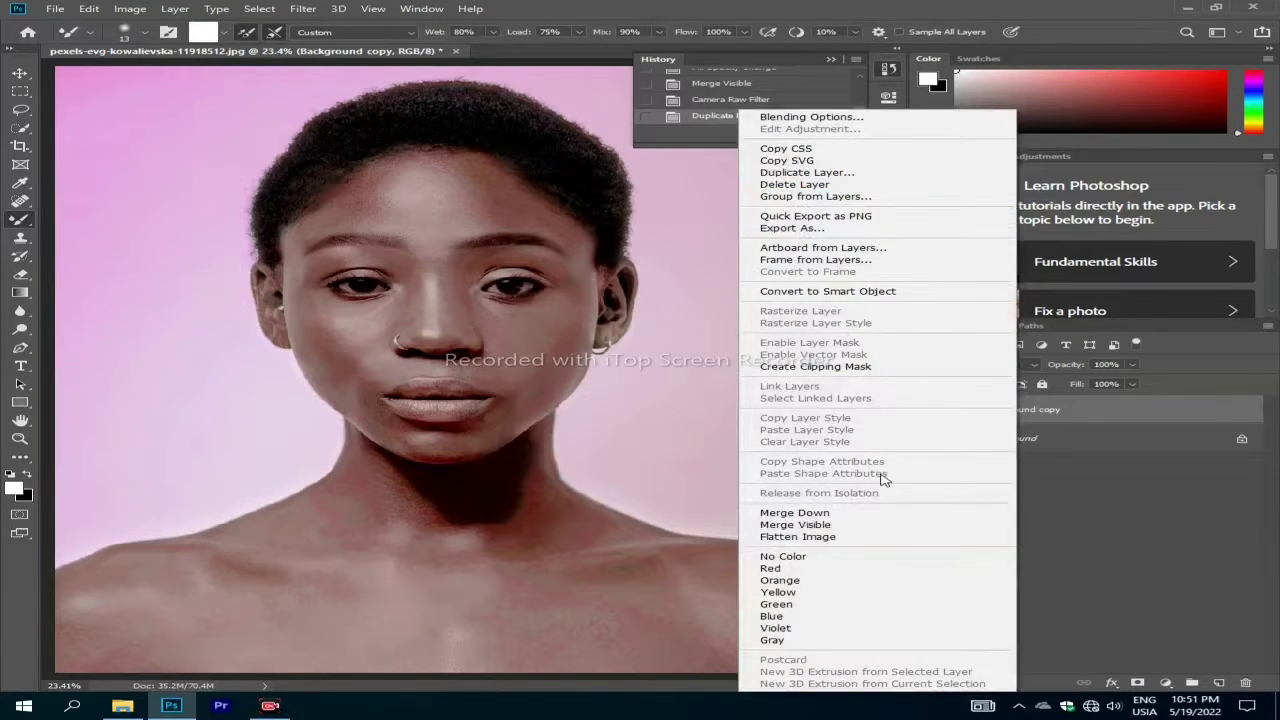
{"action": "left_click", "coordinate": [808, 172]}
{"action": "left_click", "coordinate": [803, 195]}
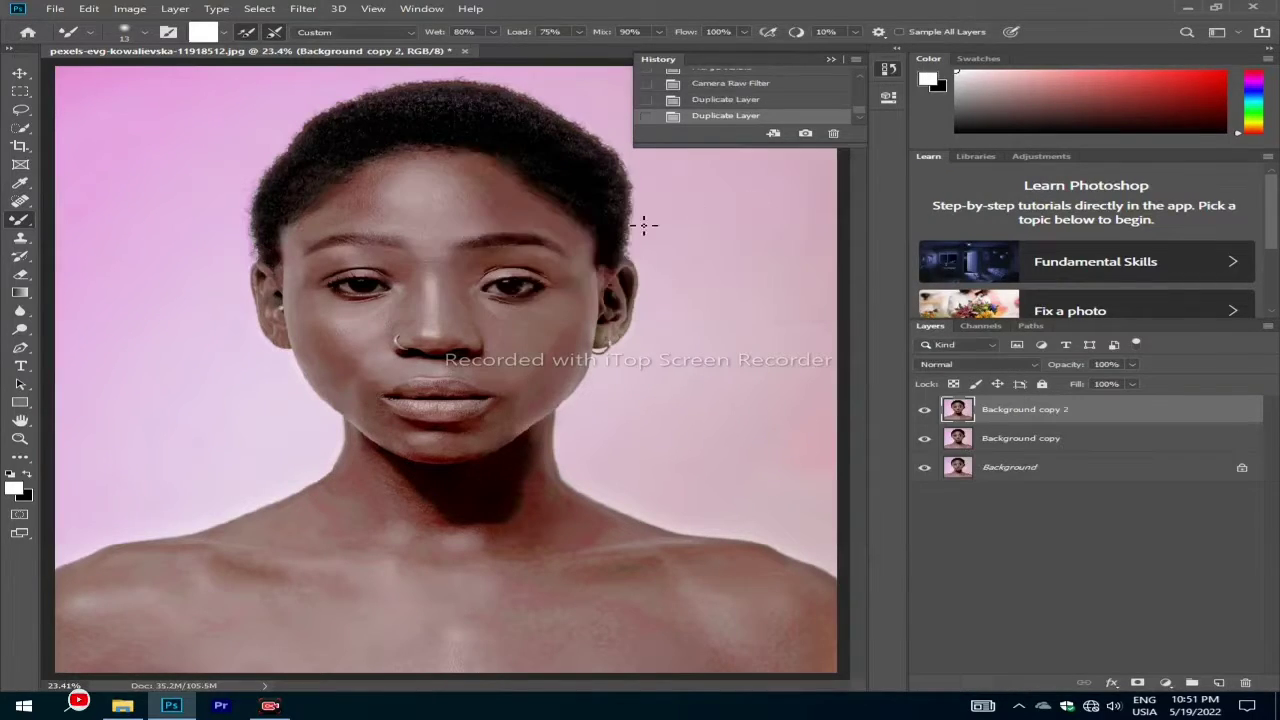
{"action": "left_click", "coordinate": [312, 8]}
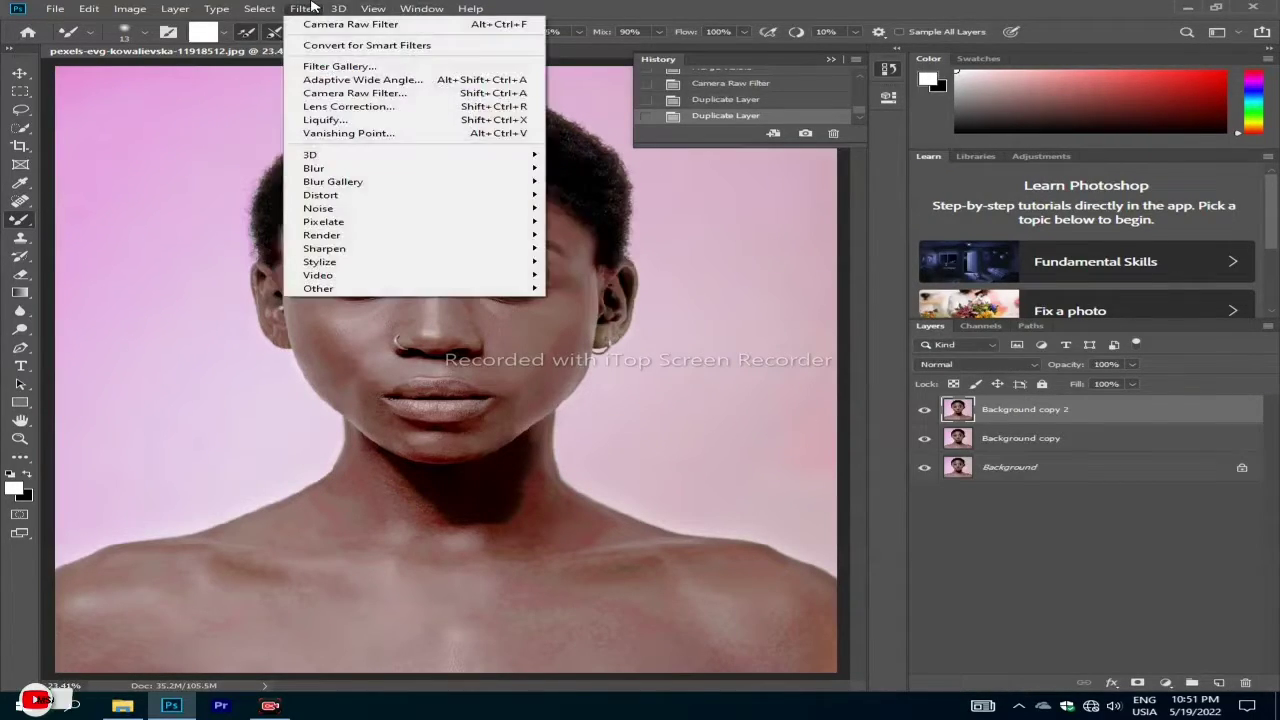
{"action": "left_click", "coordinate": [1042, 445]}
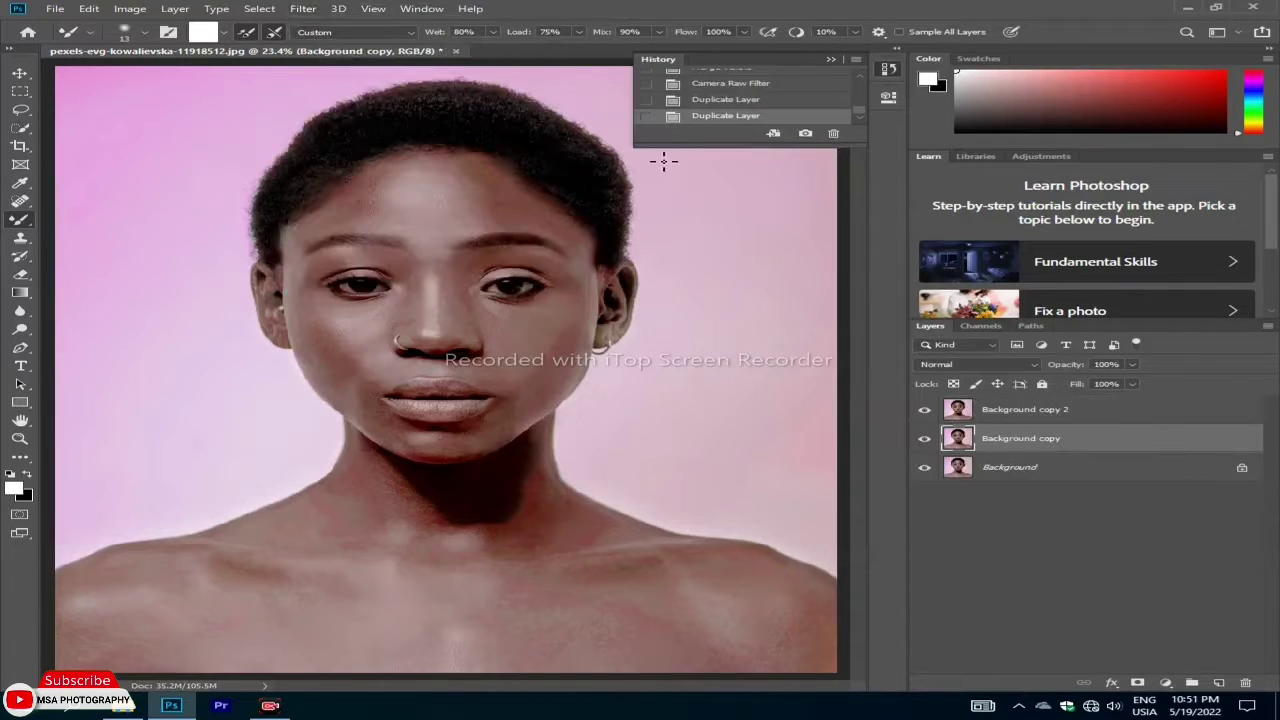
- Apply a 3.0 pixel High Pass to Background copy and blend it in Soft Light
{"action": "left_click", "coordinate": [305, 9]}
{"action": "mouse_move", "coordinate": [318, 288]}
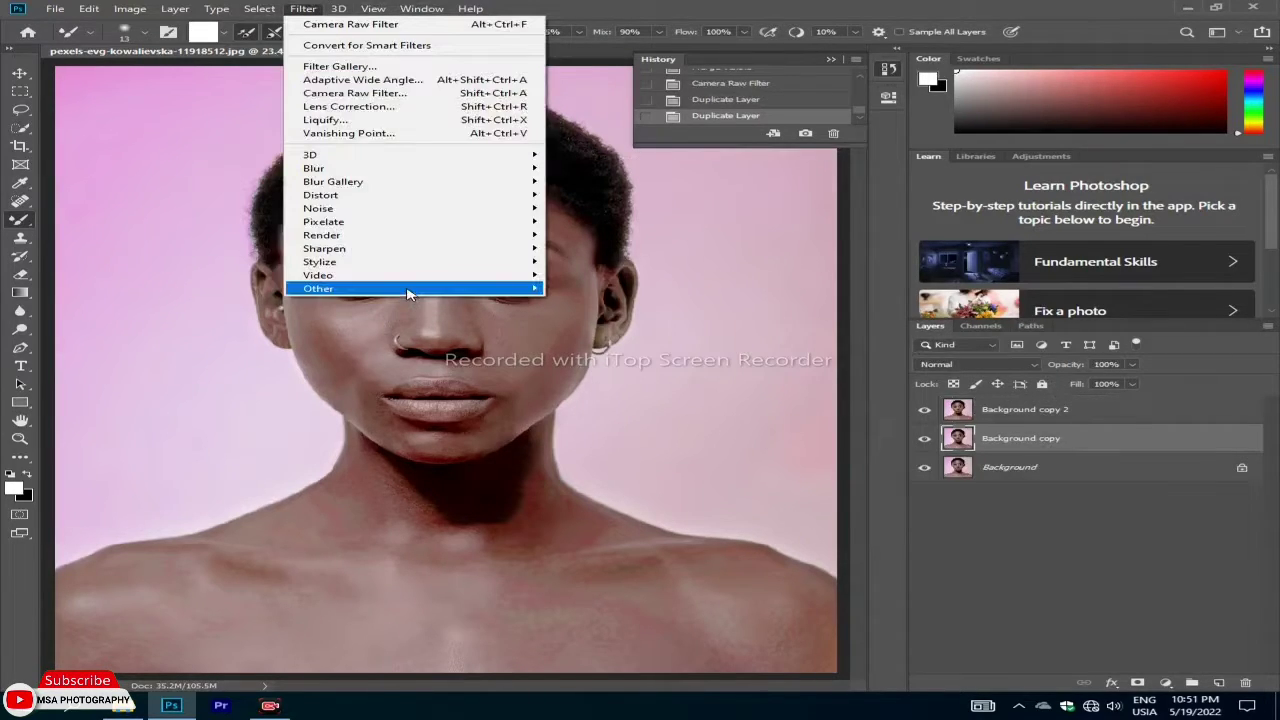
{"action": "left_click", "coordinate": [590, 301]}
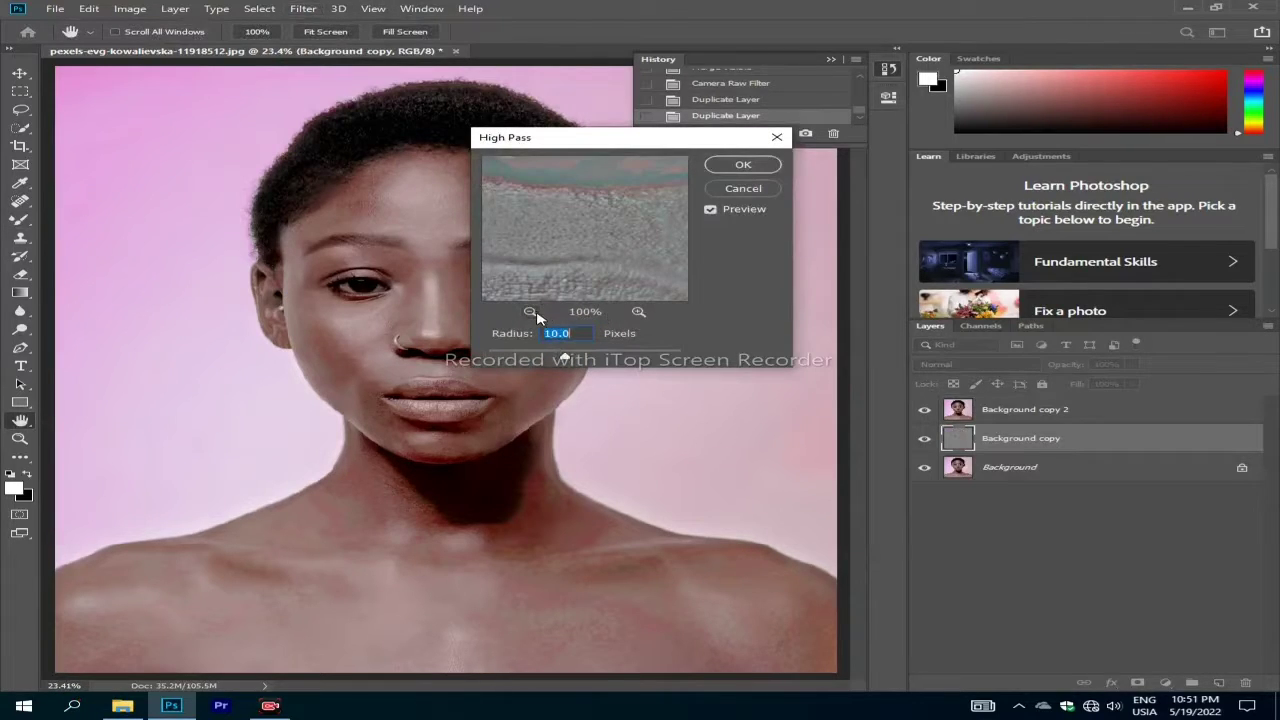
{"action": "left_click", "coordinate": [530, 312]}
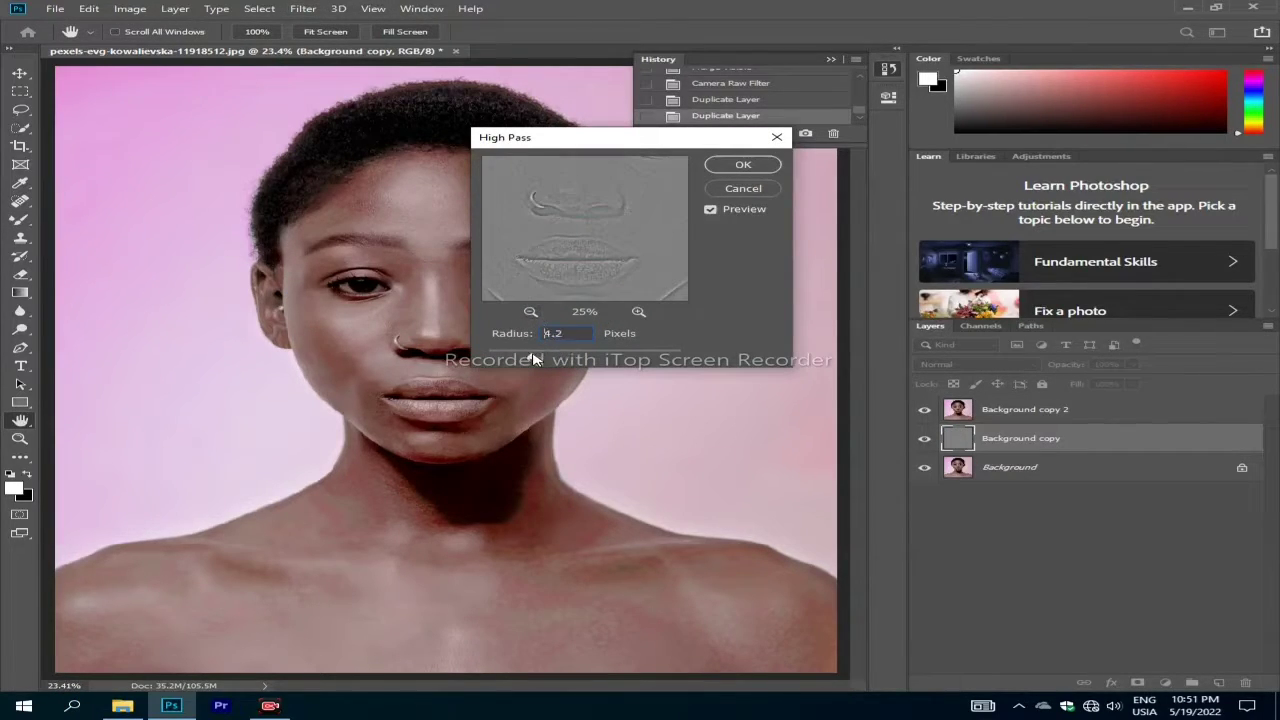
{"action": "left_click", "coordinate": [740, 164]}
{"action": "left_click", "coordinate": [990, 364]}
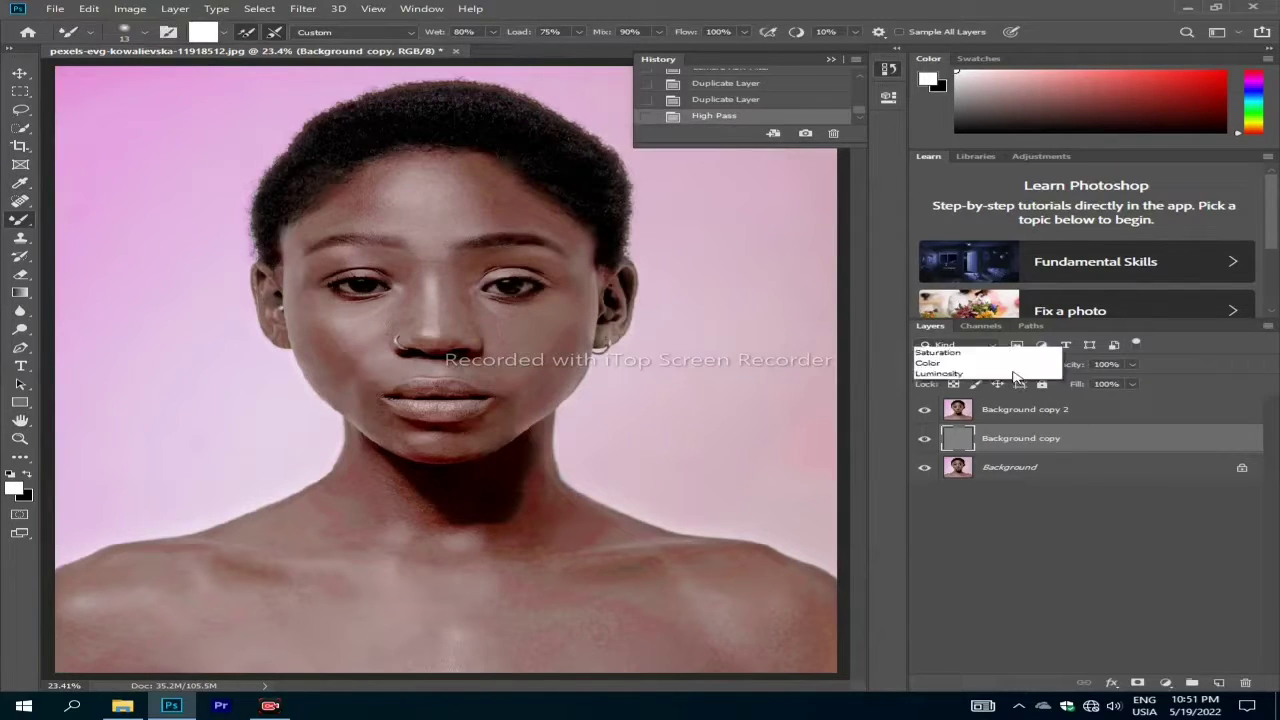
{"action": "left_click", "coordinate": [987, 524]}
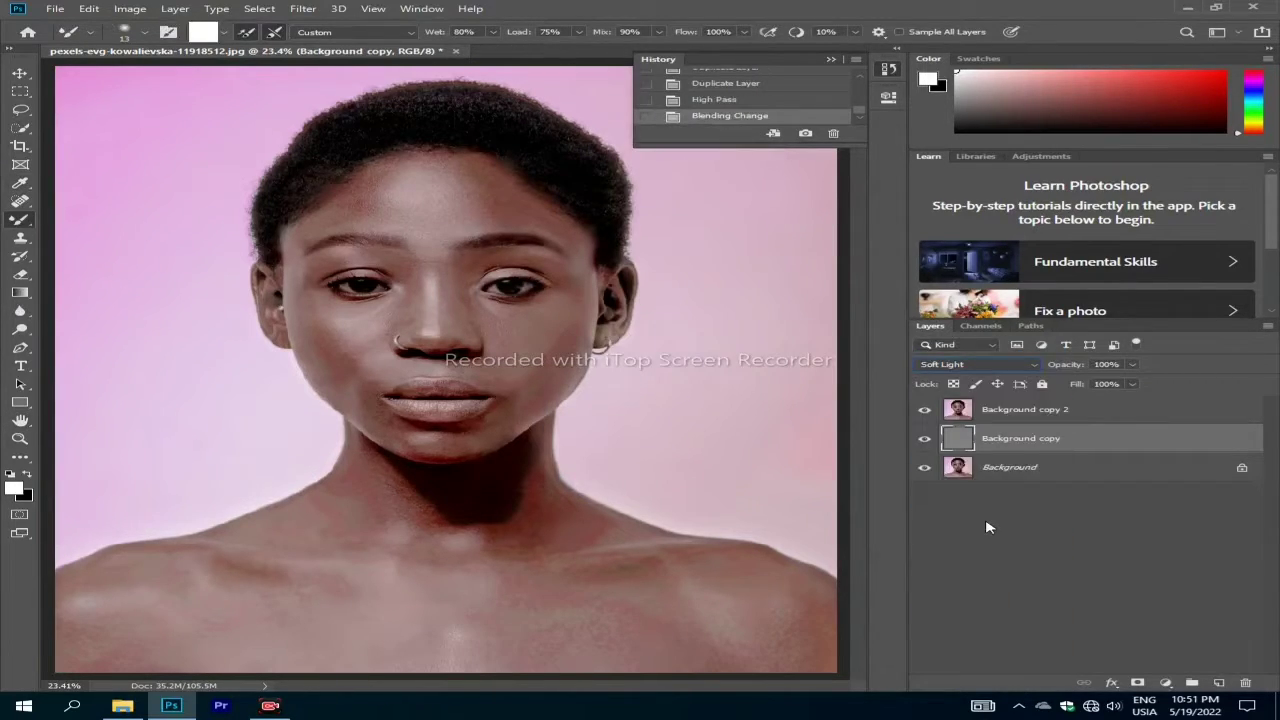
{"action": "left_click", "coordinate": [1038, 410]}
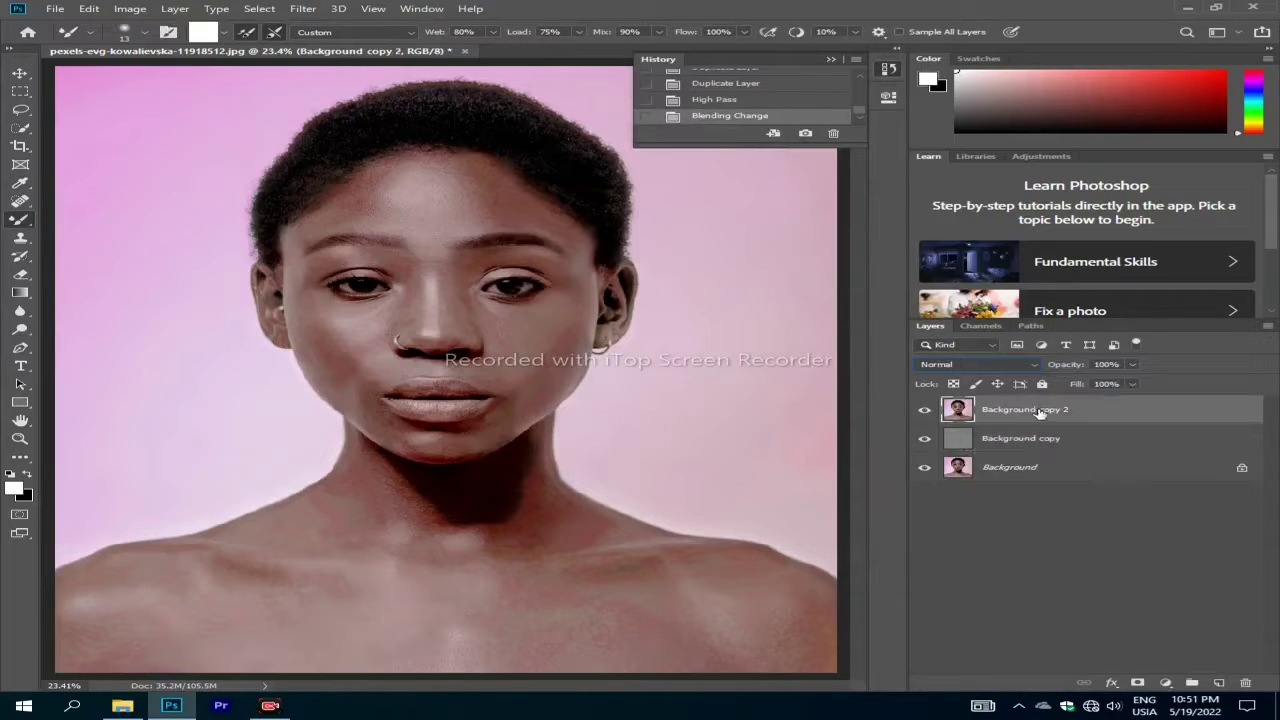
- Apply a 1.0 pixel Gaussian Blur to the Background copy 2 layer
{"action": "left_click", "coordinate": [298, 8]}
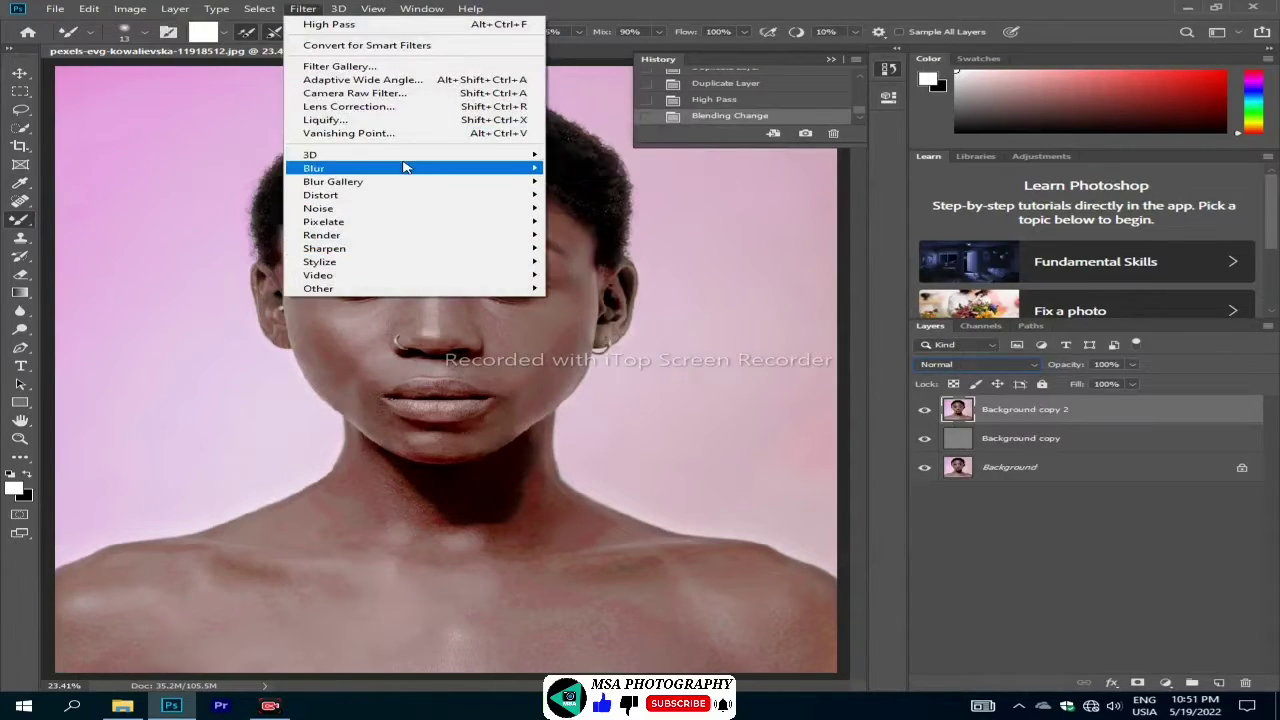
{"action": "mouse_move", "coordinate": [314, 168]}
{"action": "left_click", "coordinate": [605, 222]}
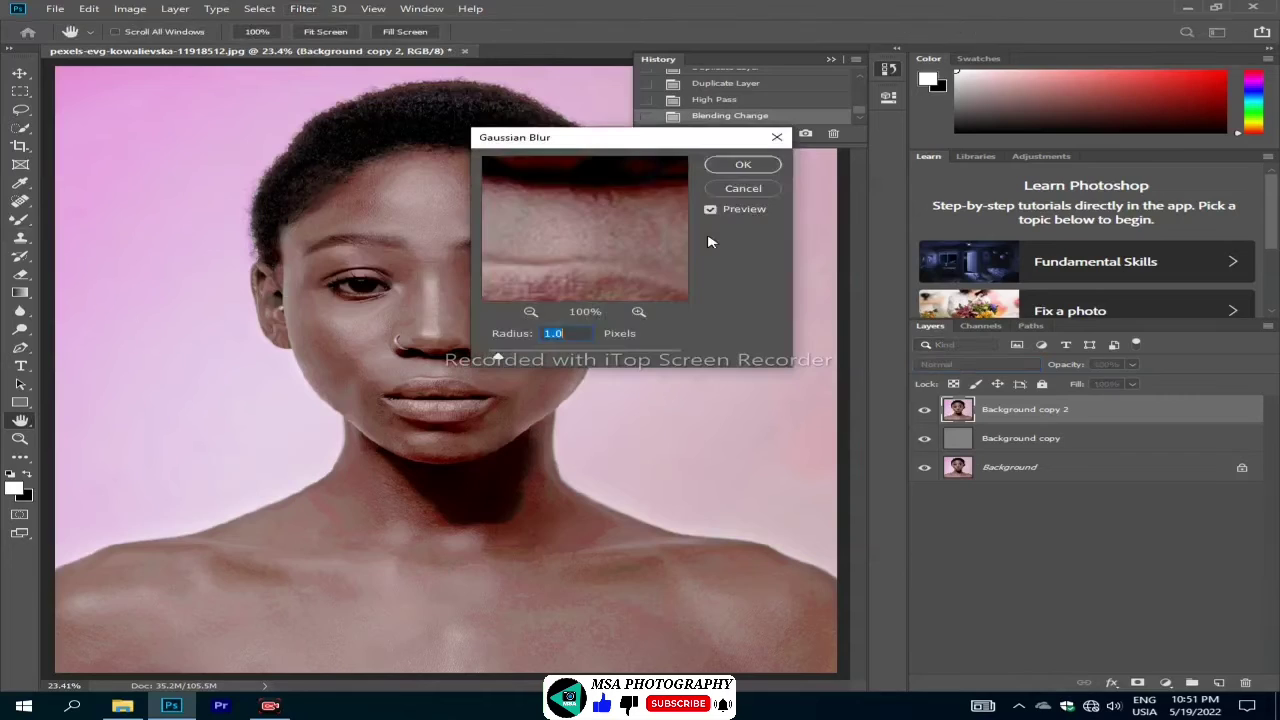
{"action": "mouse_move", "coordinate": [583, 246]}
{"action": "left_mouse_down"}
{"action": "mouse_move", "coordinate": [558, 230]}
{"action": "mouse_move", "coordinate": [783, 181]}
{"action": "left_mouse_up"}
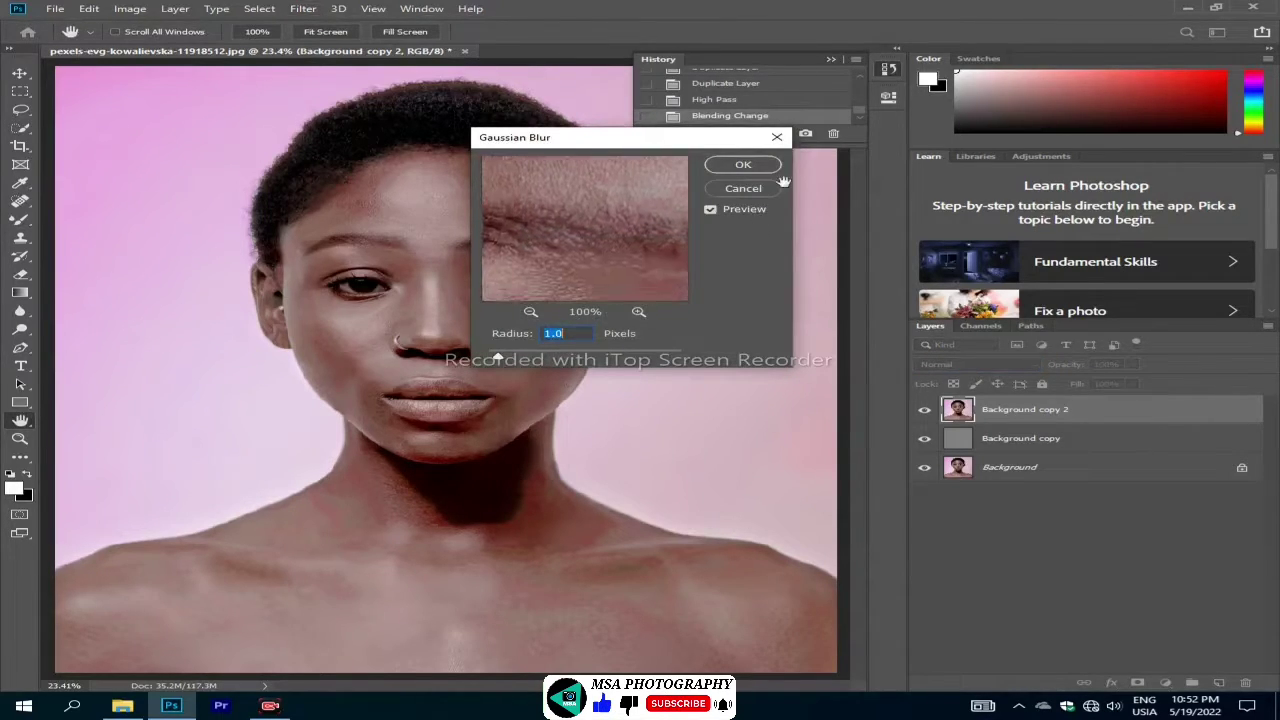
{"action": "left_click_drag", "start_coordinate": [564, 237], "coordinate": [660, 251]}
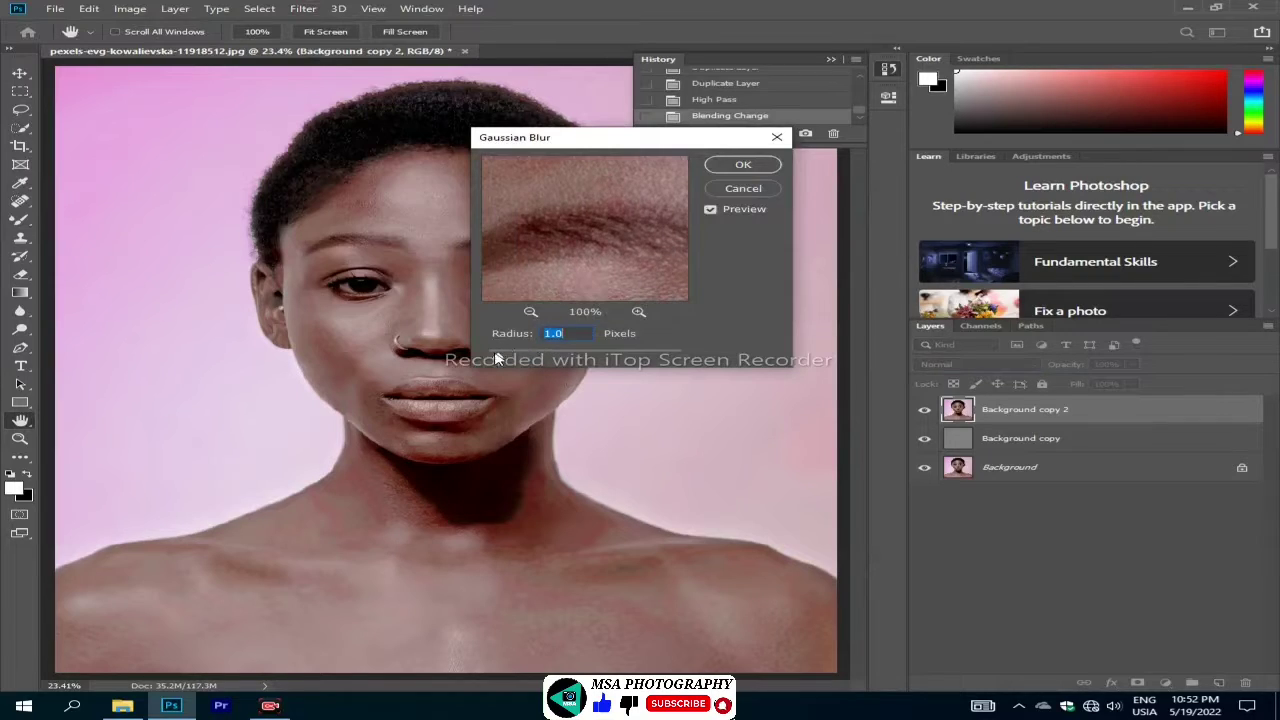
{"action": "left_click", "coordinate": [741, 165]}
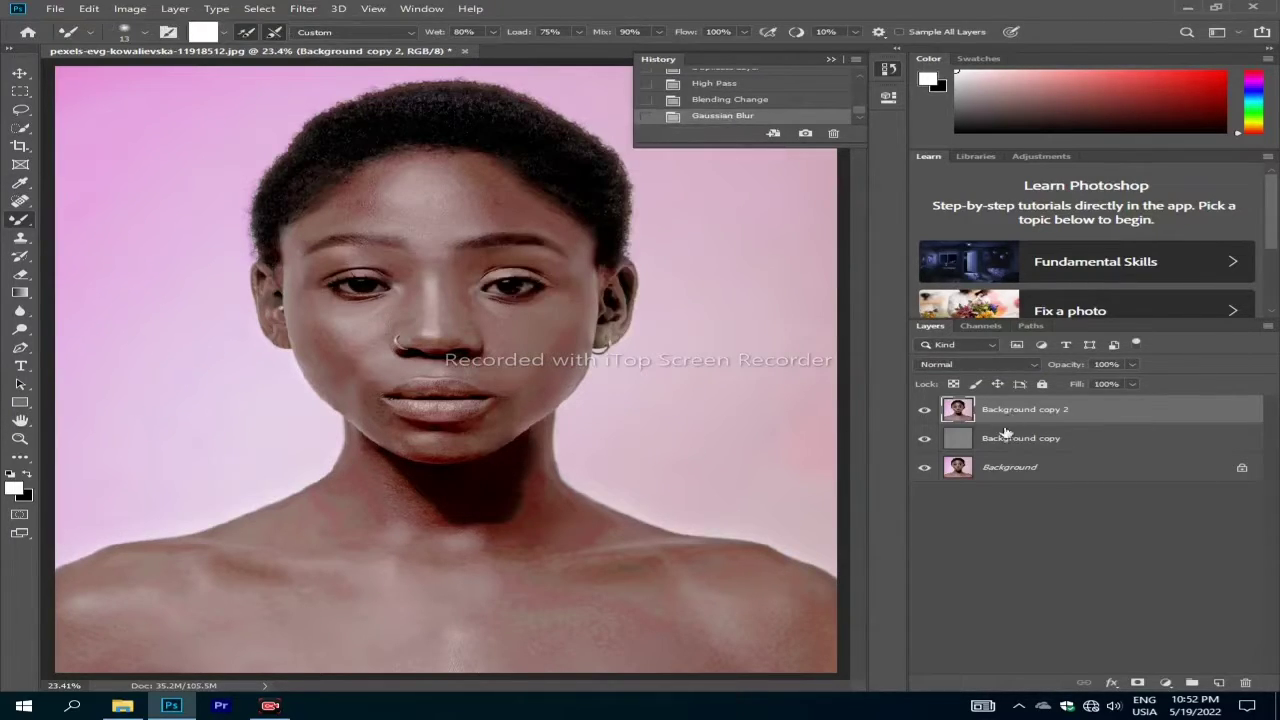
{"action": "left_click", "coordinate": [966, 440]}
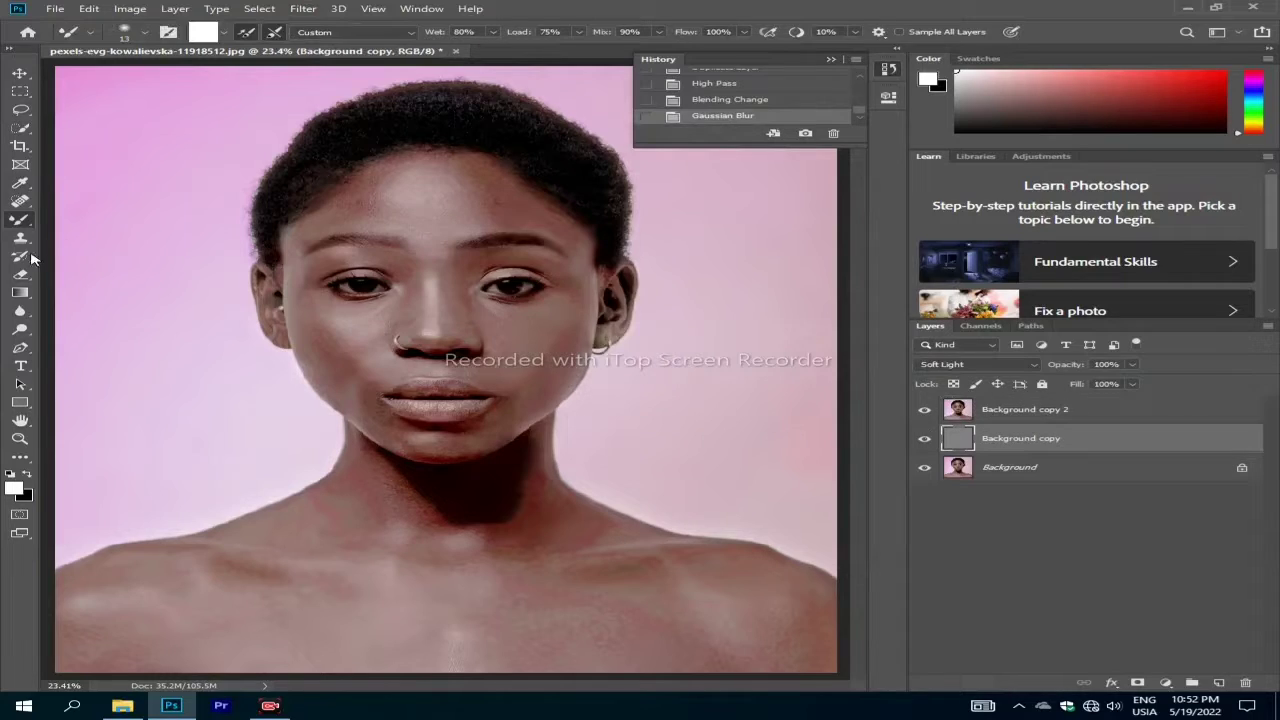
- Zoom into the face and blend the right forehead on Background copy 2 with the Mixer Brush
{"action": "left_click", "coordinate": [31, 440]}
{"action": "left_click_drag", "start_coordinate": [340, 177], "coordinate": [652, 410]}
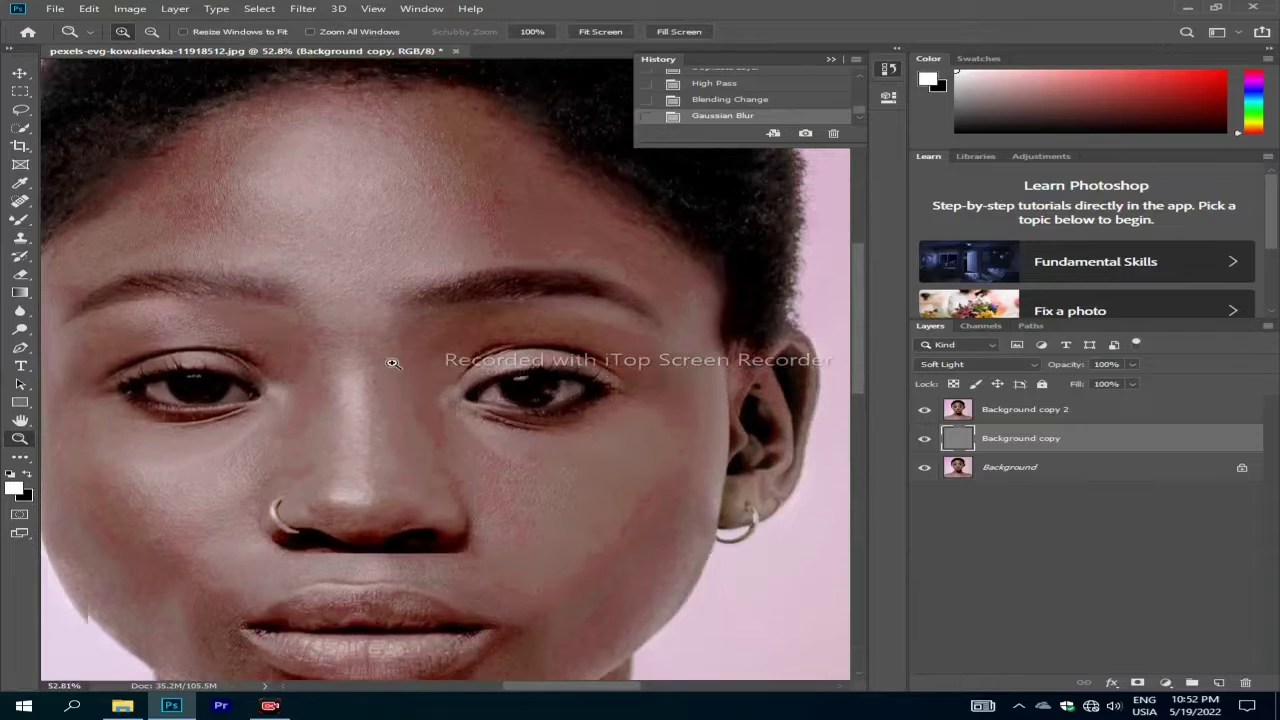
{"action": "left_click", "coordinate": [20, 220]}
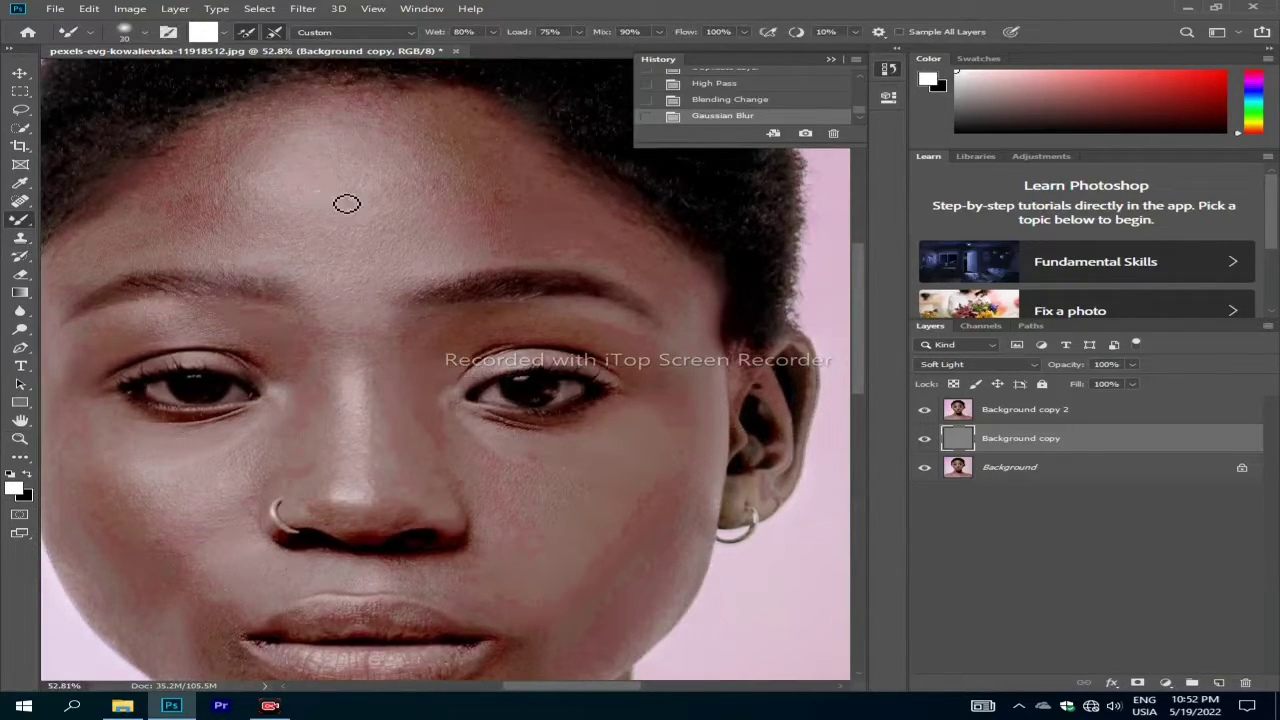
{"action": "key", "text": "alt+bracketright"}
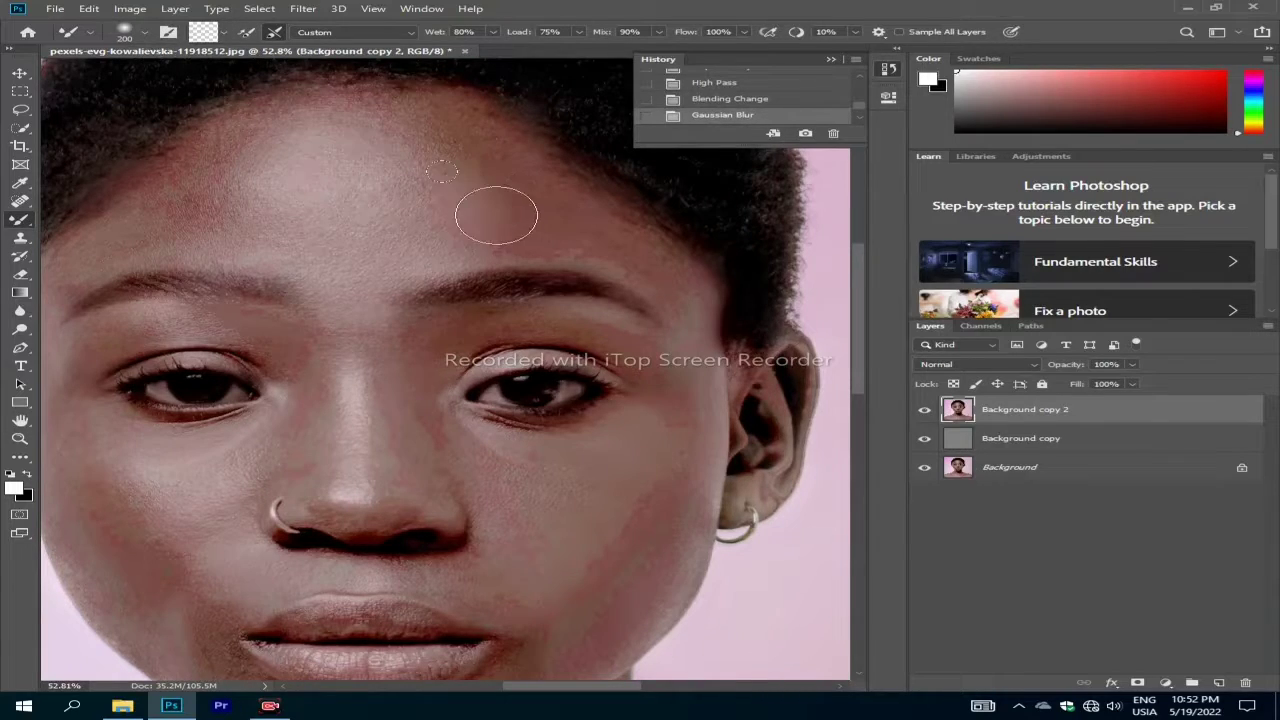
{"action": "key", "text": "bracketleft"}
{"action": "mouse_move", "coordinate": [571, 223]}
{"action": "left_mouse_down"}
{"action": "mouse_move", "coordinate": [620, 261]}
{"action": "mouse_move", "coordinate": [517, 220]}
{"action": "left_mouse_up"}
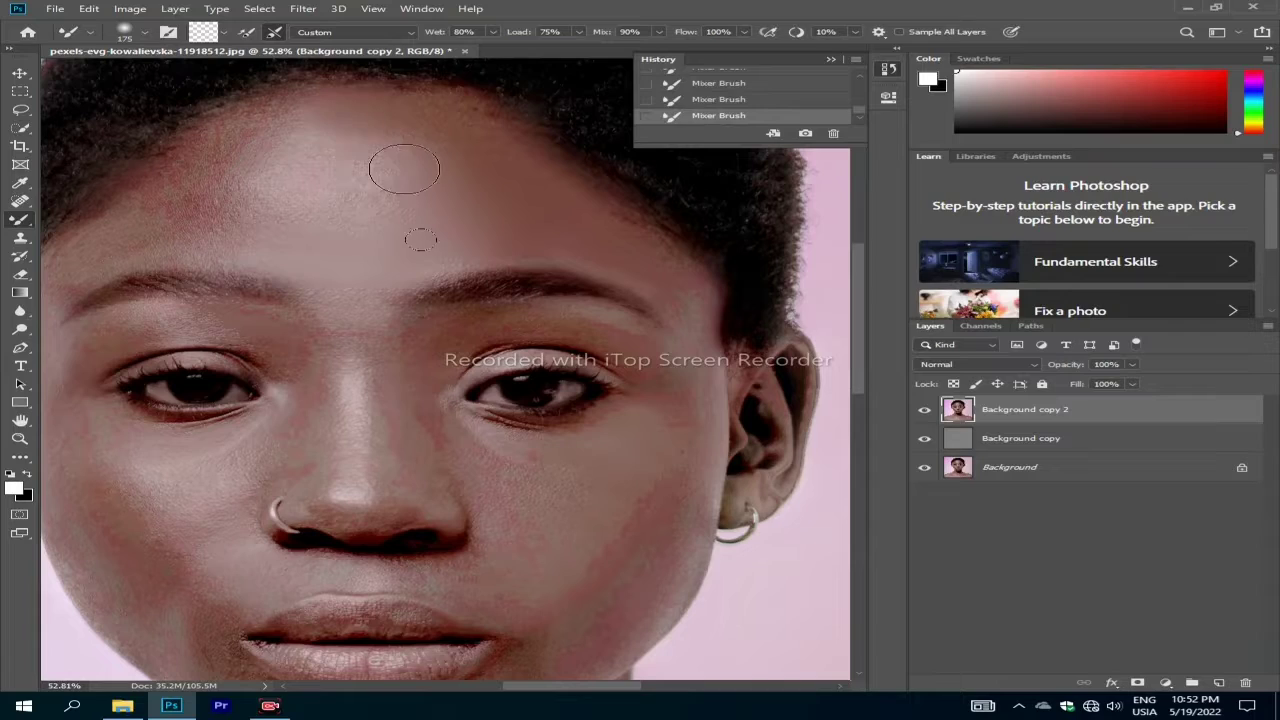
- Set the Mixer Brush Wet to 9% and smooth the skin across the forehead
{"action": "left_click", "coordinate": [491, 33]}
{"action": "left_click", "coordinate": [440, 150]}
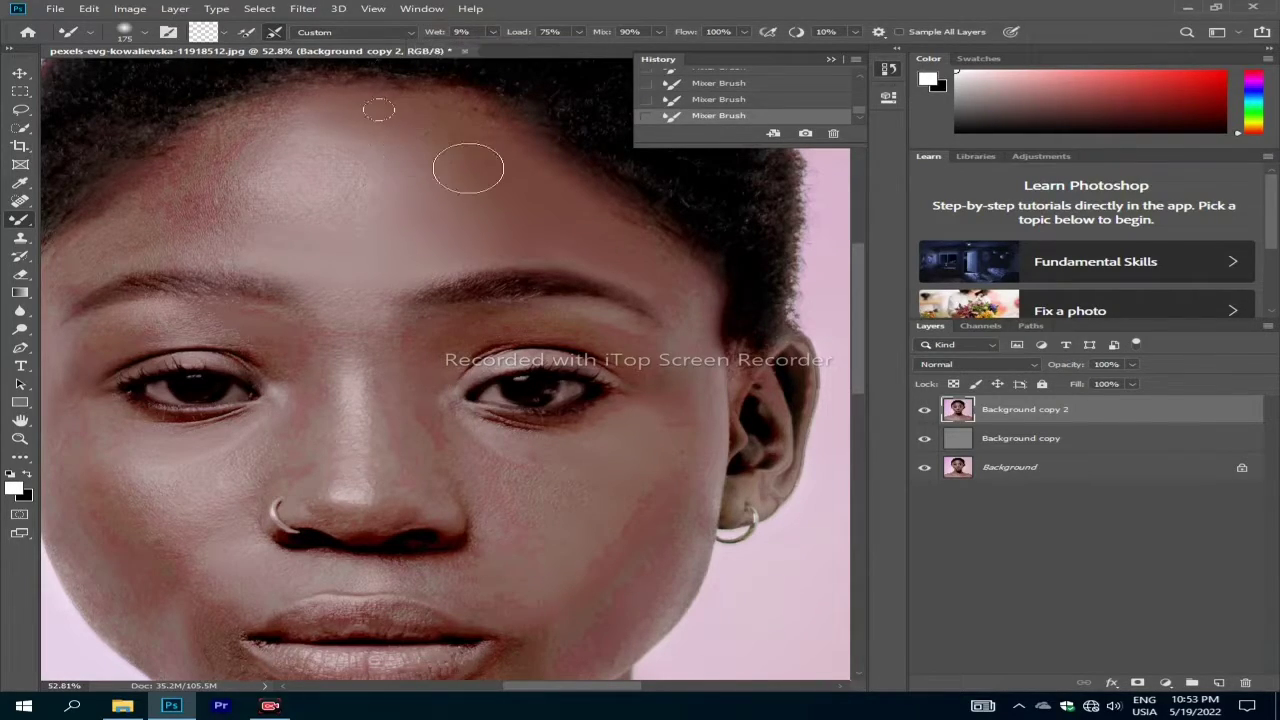
{"action": "mouse_move", "coordinate": [464, 151]}
{"action": "left_mouse_down"}
{"action": "mouse_move", "coordinate": [174, 196]}
{"action": "mouse_move", "coordinate": [296, 125]}
{"action": "left_mouse_up"}
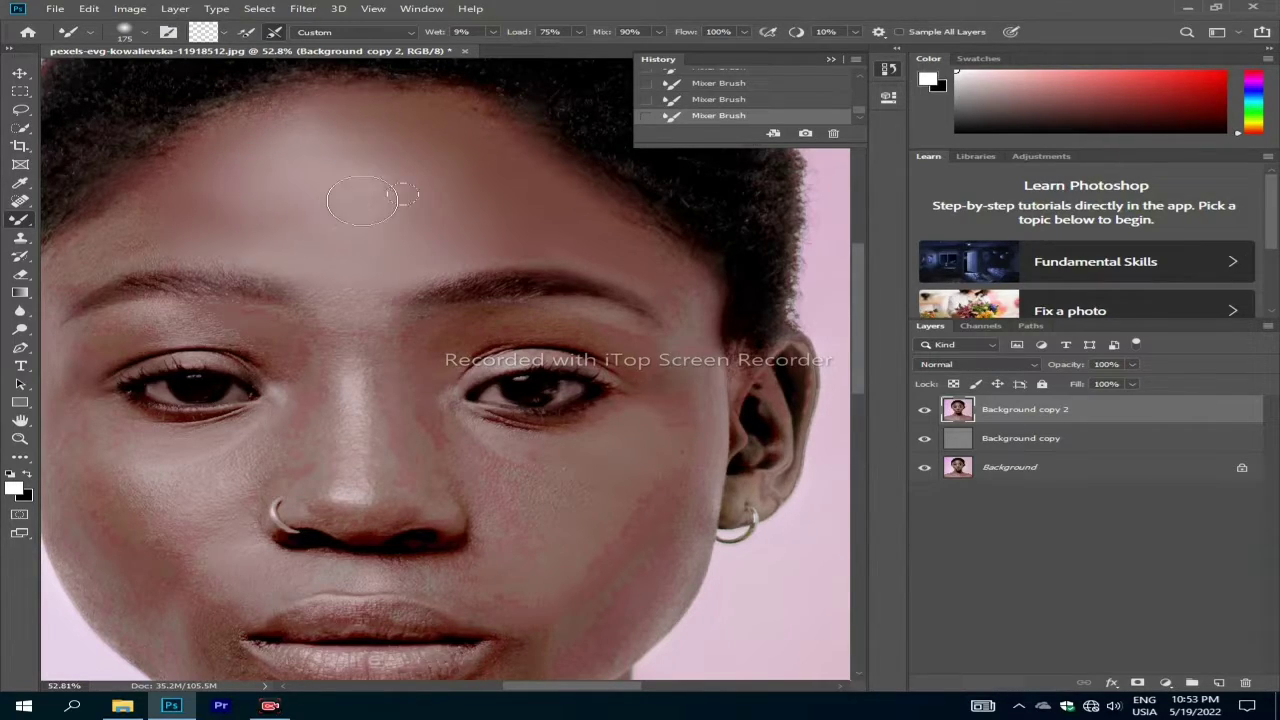
{"action": "mouse_move", "coordinate": [296, 125]}
{"action": "left_mouse_down"}
{"action": "mouse_move", "coordinate": [554, 243]}
{"action": "mouse_move", "coordinate": [348, 368]}
{"action": "left_mouse_up"}
{"action": "scroll", "coordinate": [702, 384], "scroll_direction": "down", "scroll_amount": 1}
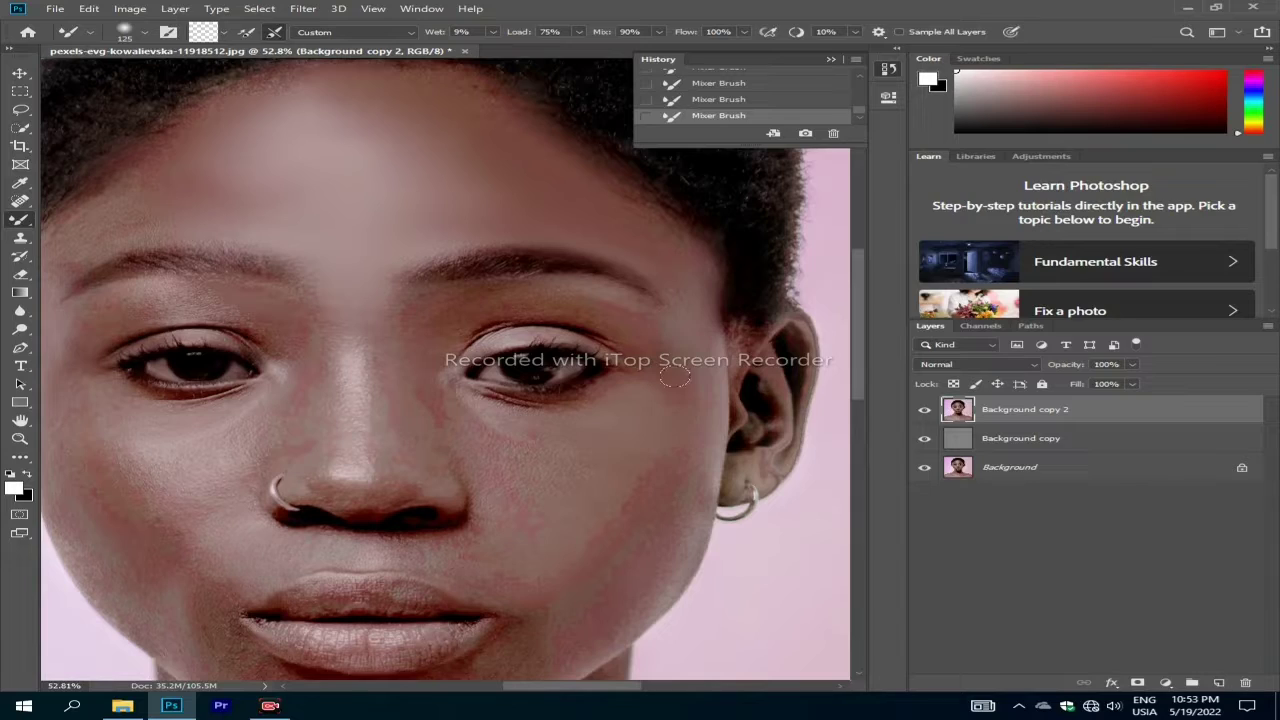
{"action": "left_click_drag", "start_coordinate": [556, 692], "coordinate": [505, 692]}
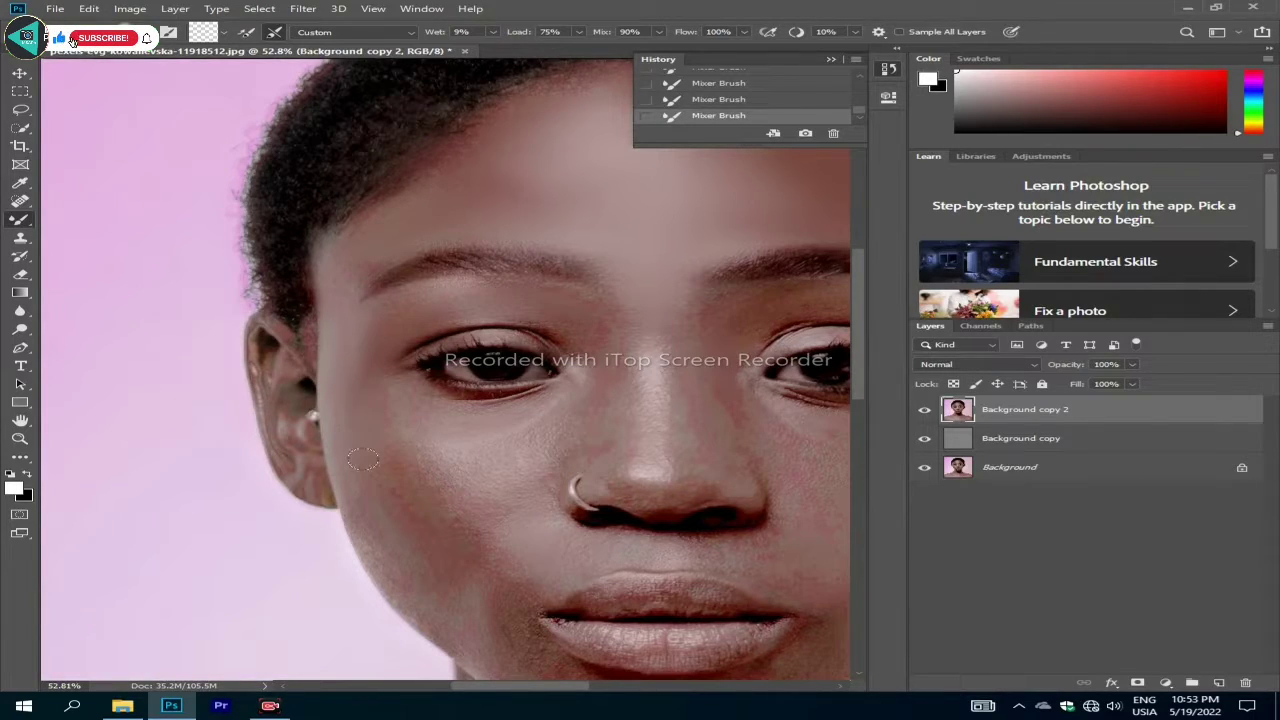
- Smooth the skin over the nose and brows, resizing the brush with [ and ]
{"action": "scroll", "coordinate": [500, 330], "scroll_direction": "down", "scroll_amount": 2}
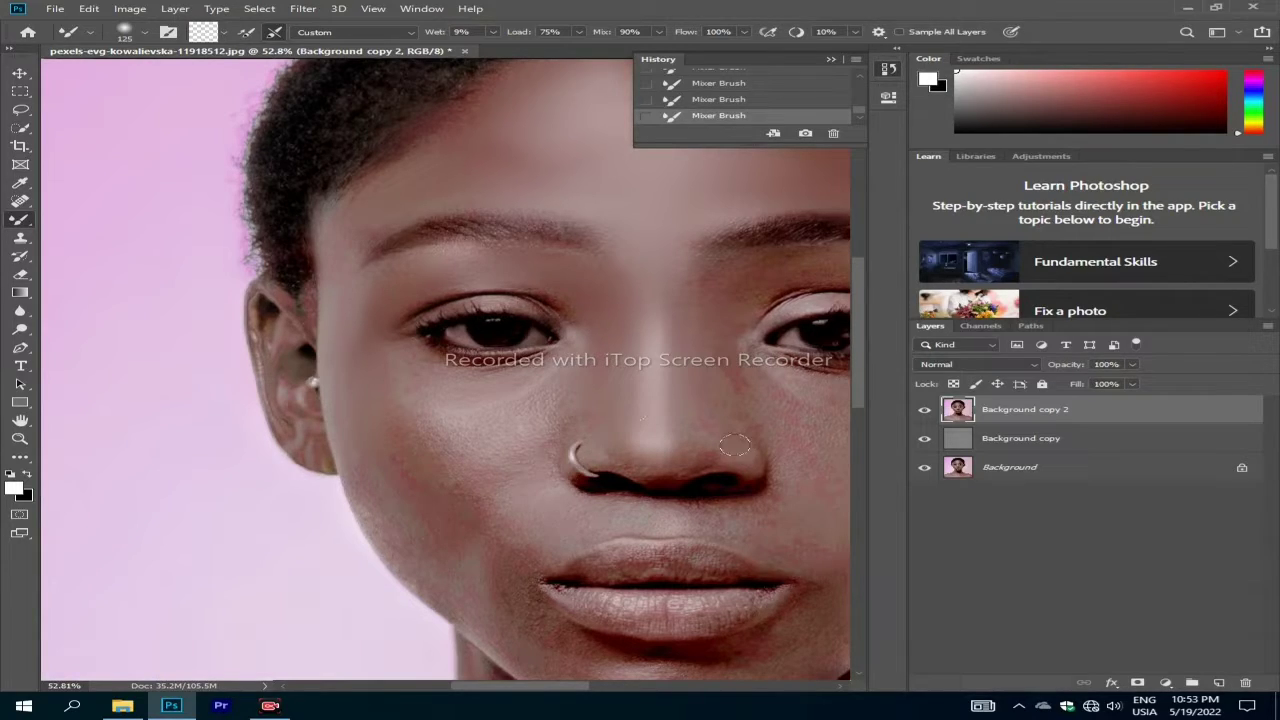
{"action": "key", "text": "bracketleft"}
{"action": "key", "text": "bracketleft"}
{"action": "key", "text": "bracketright"}
{"action": "scroll", "coordinate": [622, 598], "scroll_direction": "right", "scroll_amount": 5}
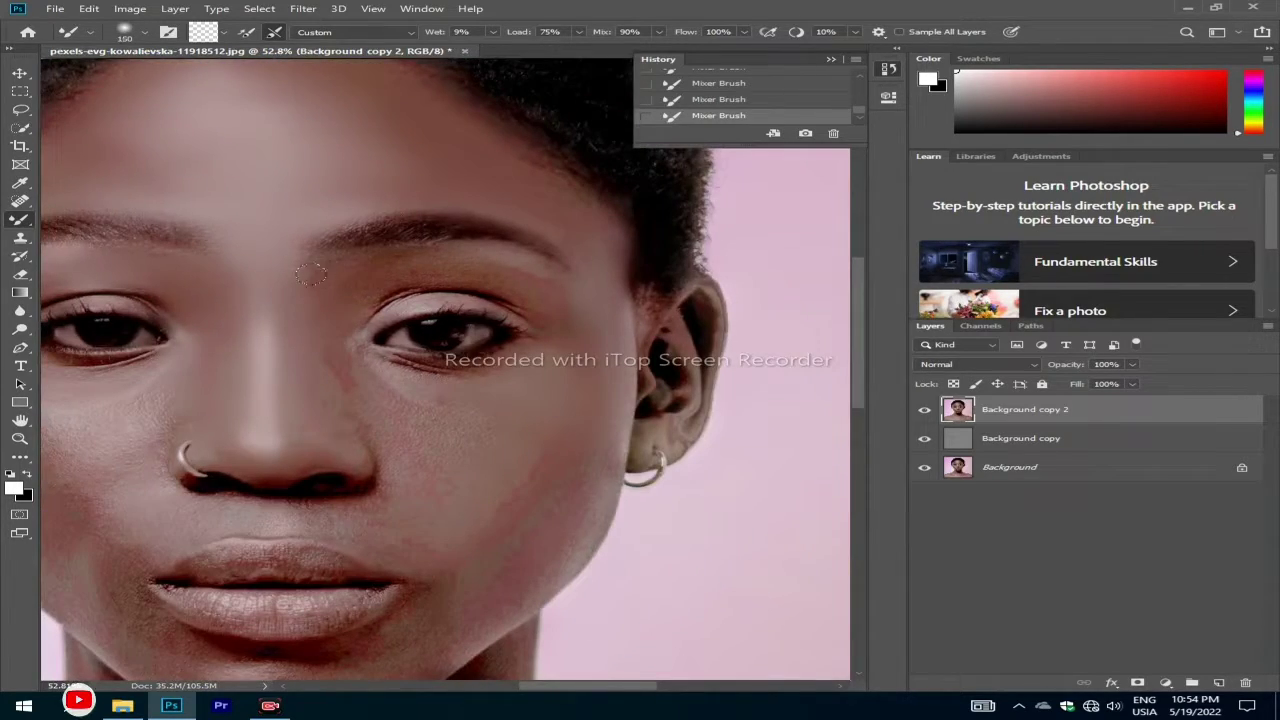
{"action": "key", "text": "bracketright"}
{"action": "key", "text": "bracketright"}
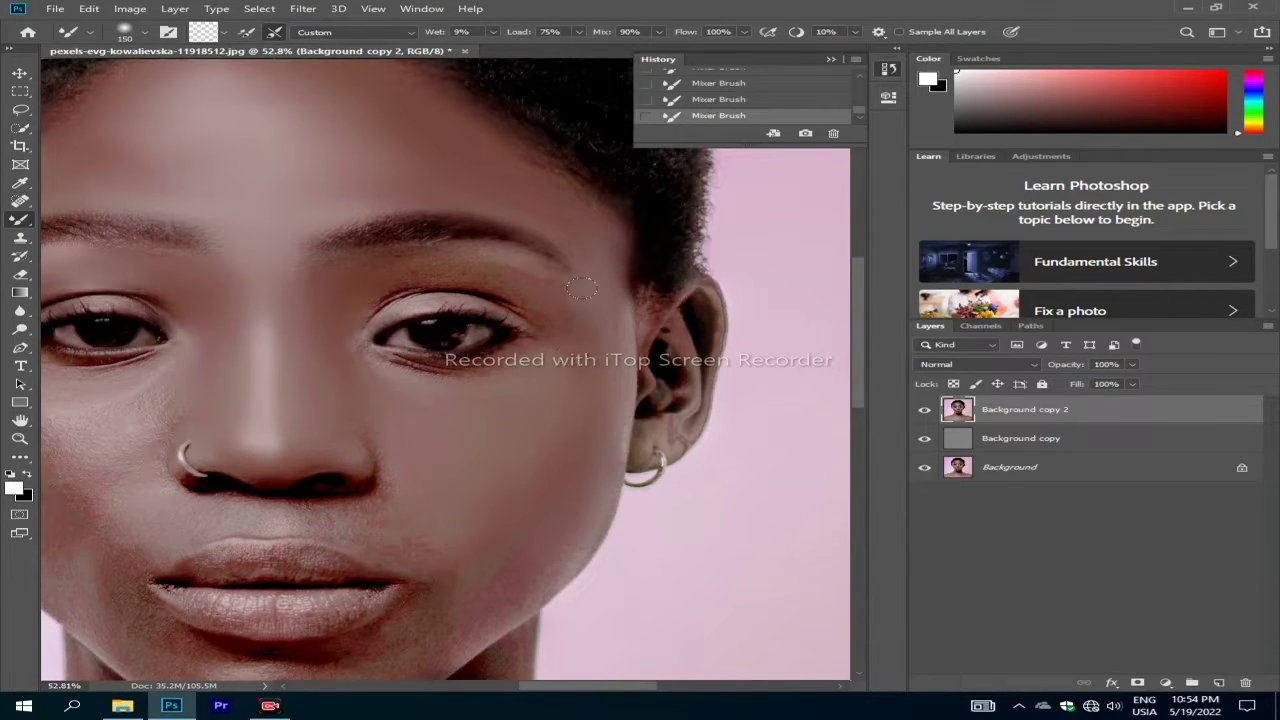
{"action": "key", "text": "bracketleft"}
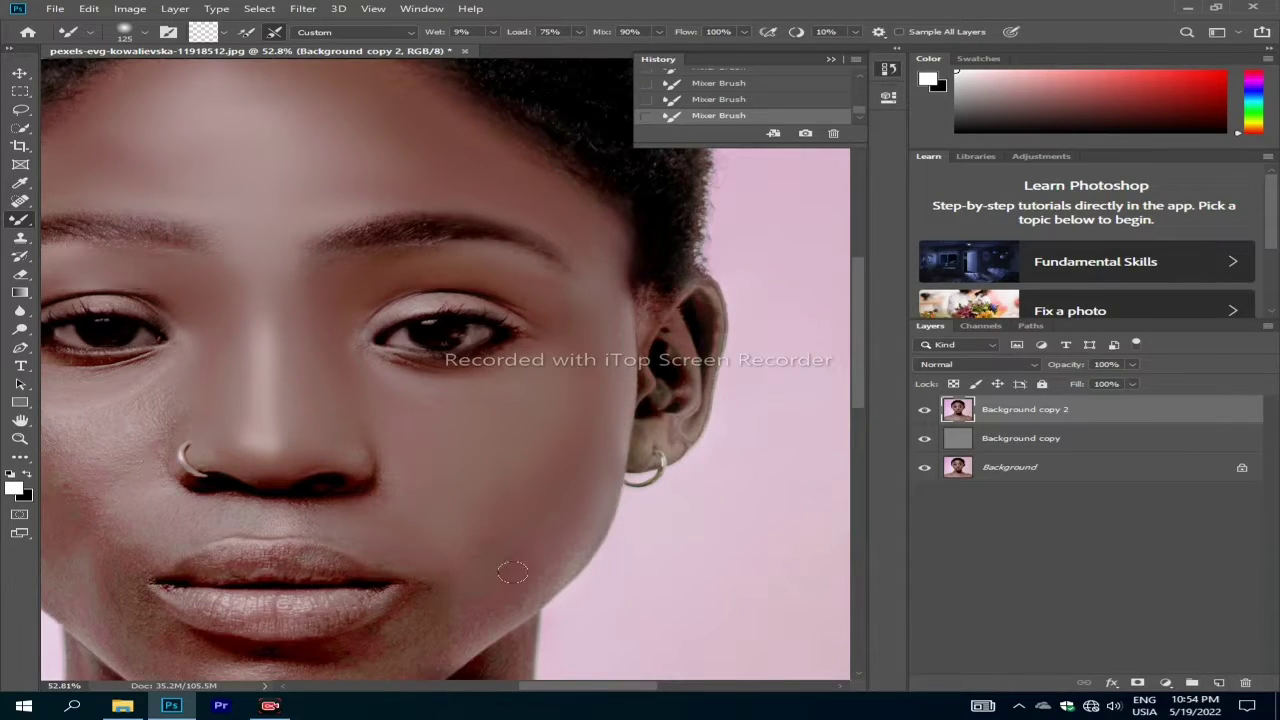
- Smooth the cheek, the area around the lips and the jawline with the Mixer Brush
{"action": "scroll", "coordinate": [472, 550], "scroll_direction": "down", "scroll_amount": 3}
{"action": "scroll", "coordinate": [467, 523], "scroll_direction": "down", "scroll_amount": 1}
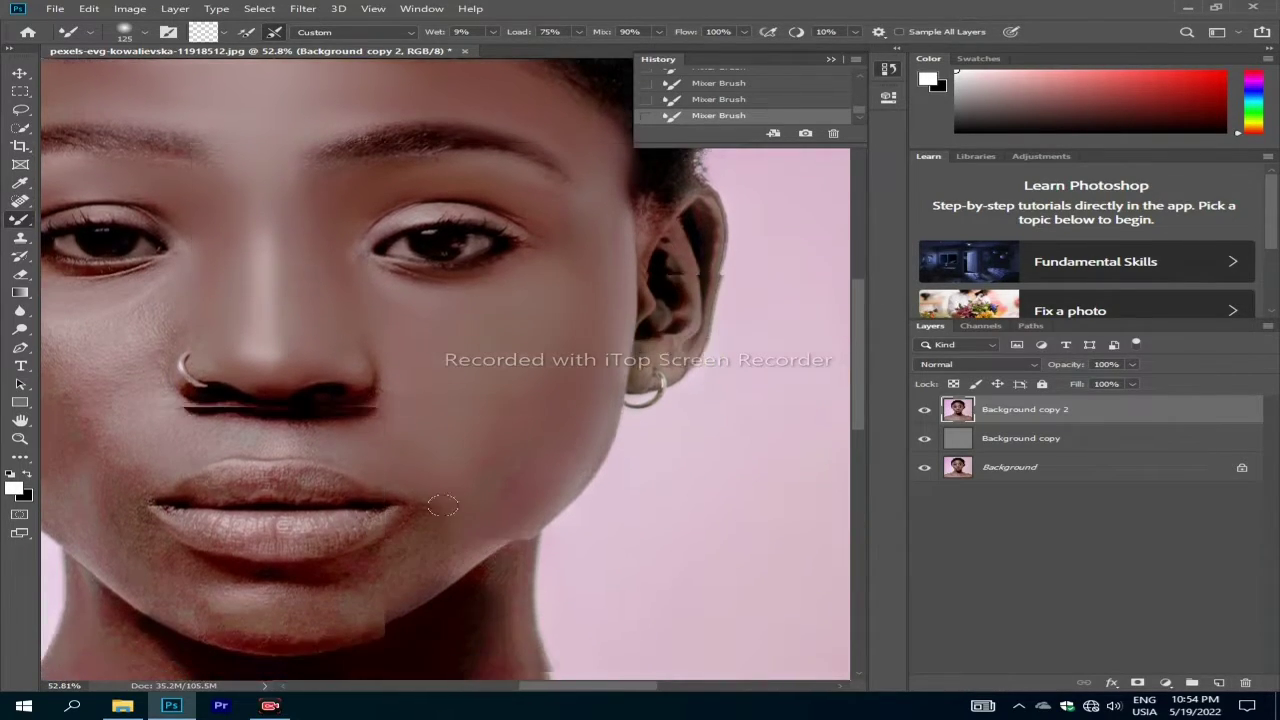
{"action": "left_click_drag", "start_coordinate": [598, 692], "coordinate": [568, 692]}
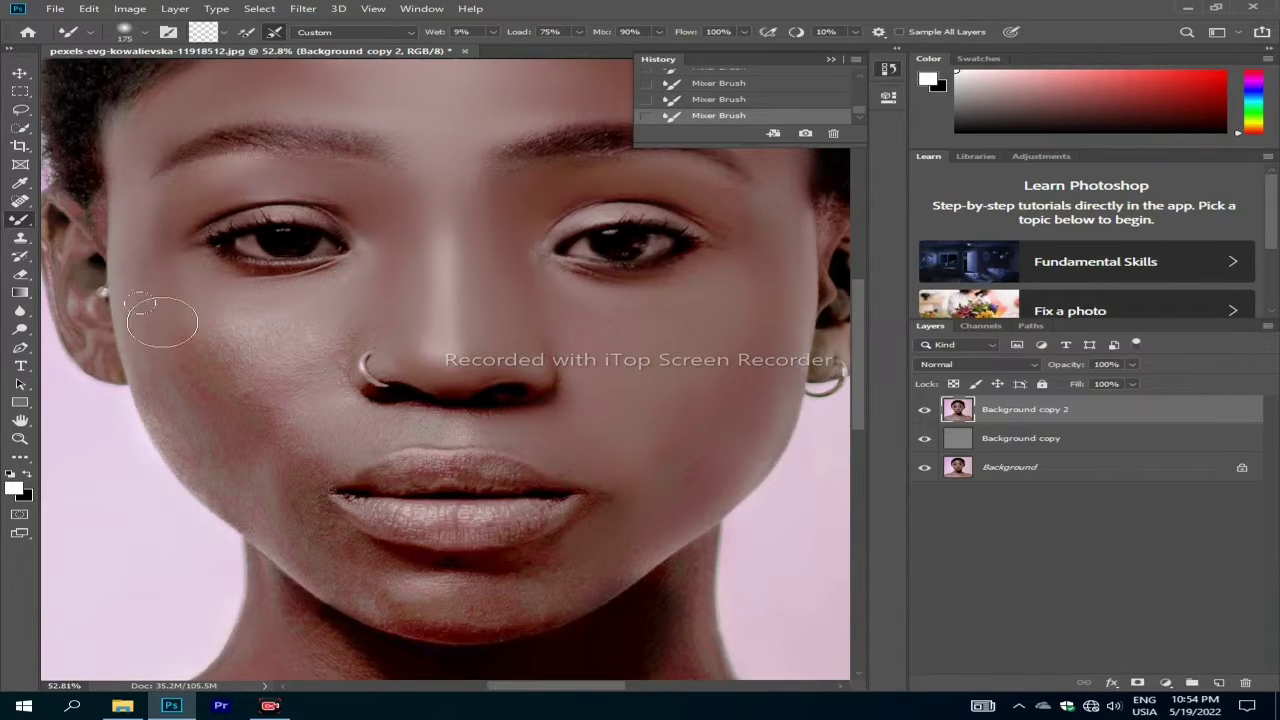
{"action": "key", "text": "bracketright"}
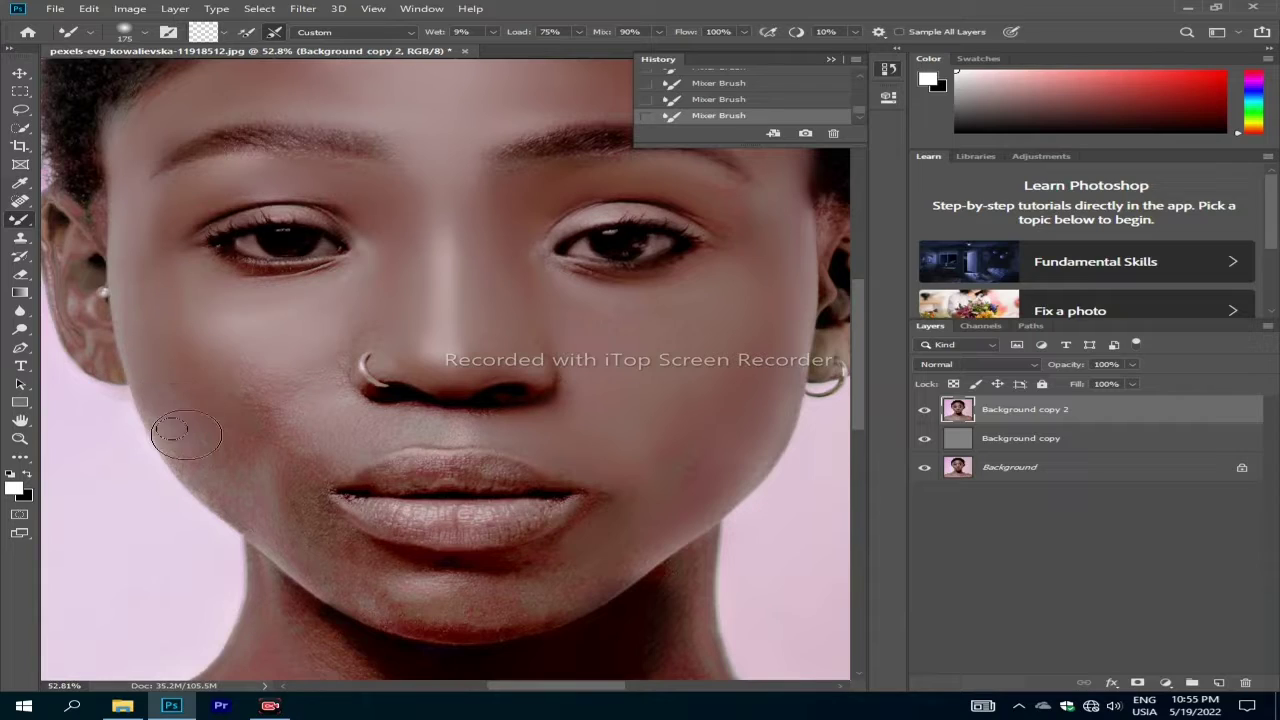
{"action": "key", "text": "bracketleft"}
{"action": "key", "text": "bracketleft"}
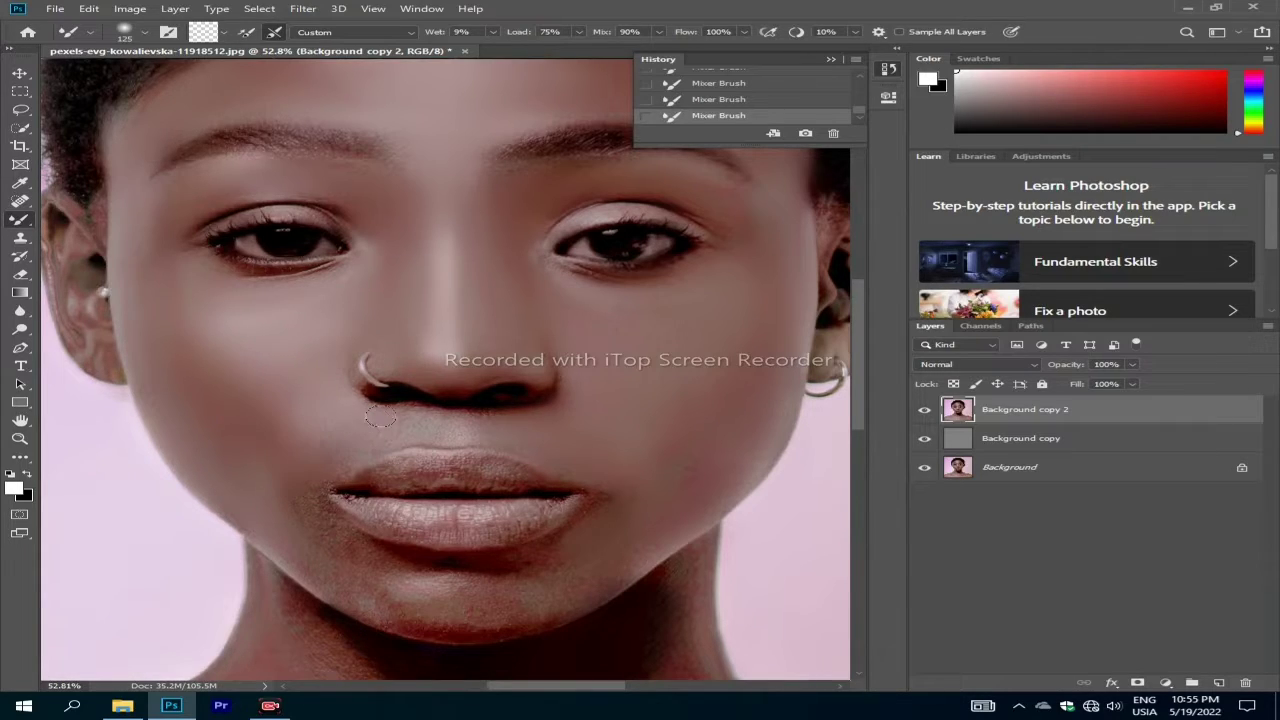
{"action": "key", "text": "bracketleft"}
{"action": "key", "text": "bracketleft"}
{"action": "scroll", "coordinate": [310, 470], "scroll_direction": "down", "scroll_amount": 2}
{"action": "key", "text": "bracketright"}
{"action": "key", "text": "bracketright"}
{"action": "key", "text": "bracketright"}
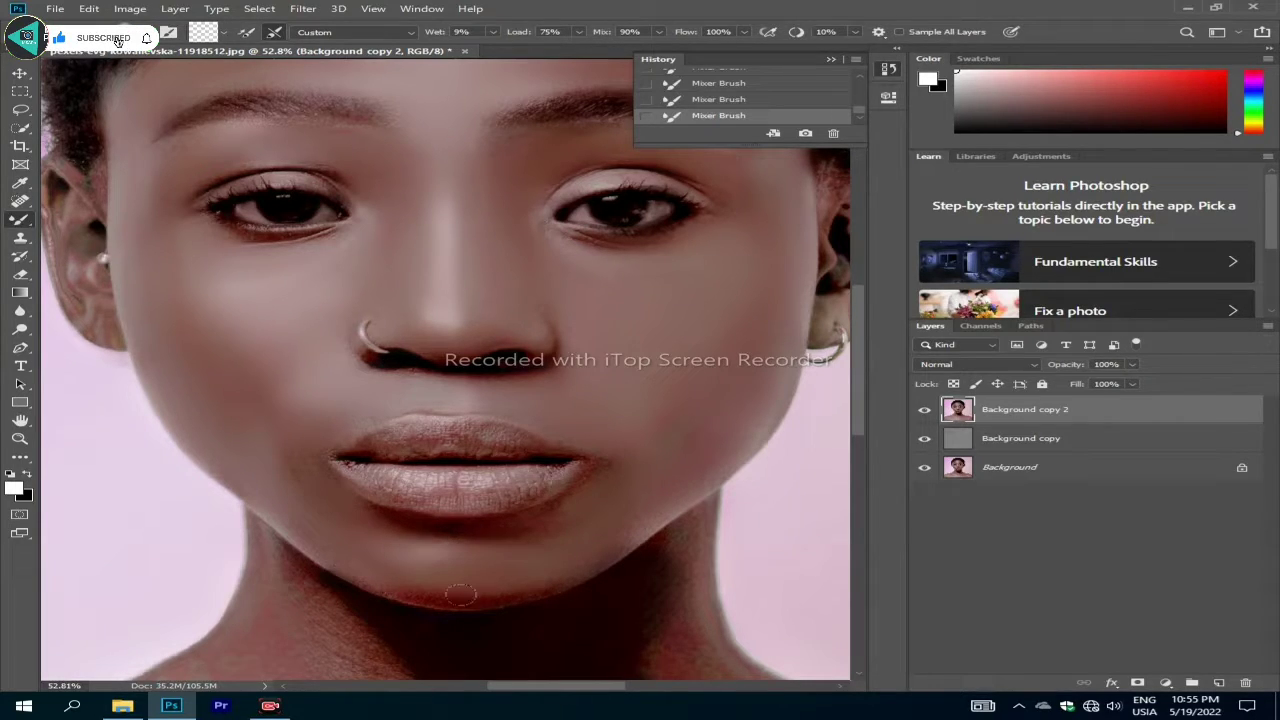
- Scroll down to the neck and blend its skin with the Mixer Brush
{"action": "scroll", "coordinate": [462, 610], "scroll_direction": "down", "scroll_amount": 2}
{"action": "scroll", "coordinate": [459, 627], "scroll_direction": "down", "scroll_amount": 1}
{"action": "scroll", "coordinate": [520, 500], "scroll_direction": "down", "scroll_amount": 2}
{"action": "scroll", "coordinate": [580, 380], "scroll_direction": "down", "scroll_amount": 2}
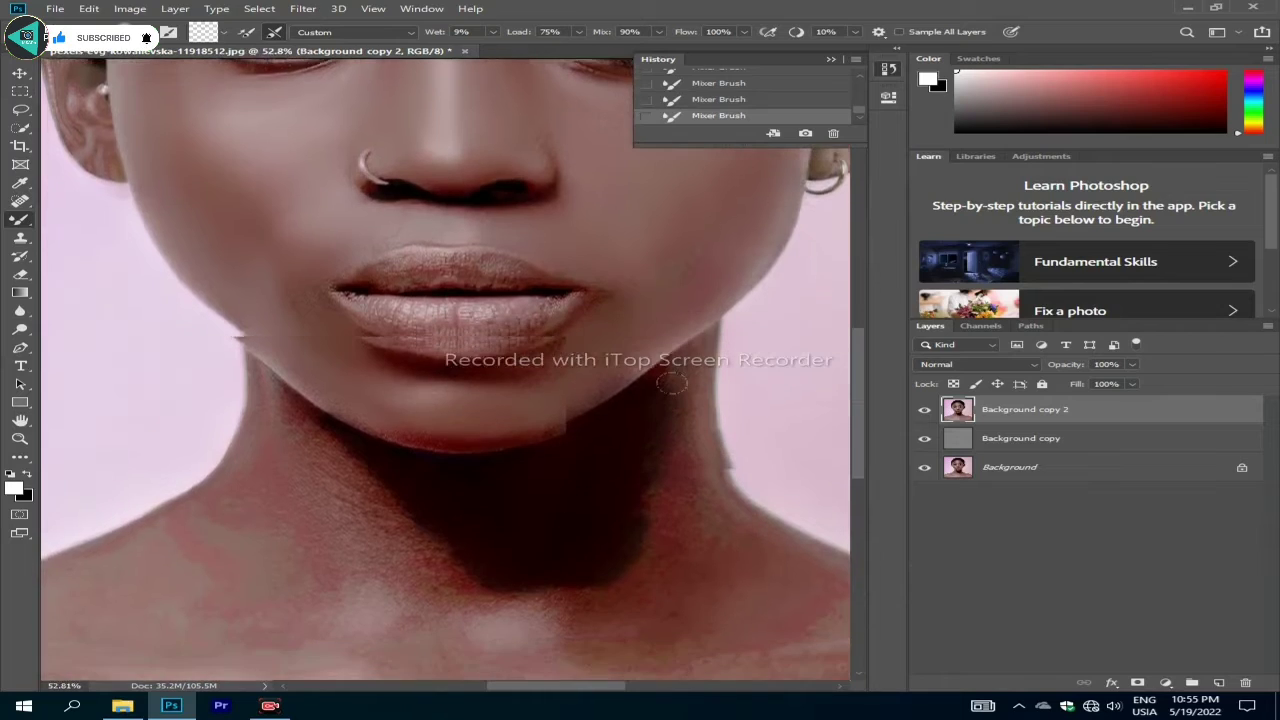
{"action": "scroll", "coordinate": [644, 256], "scroll_direction": "down", "scroll_amount": 1}
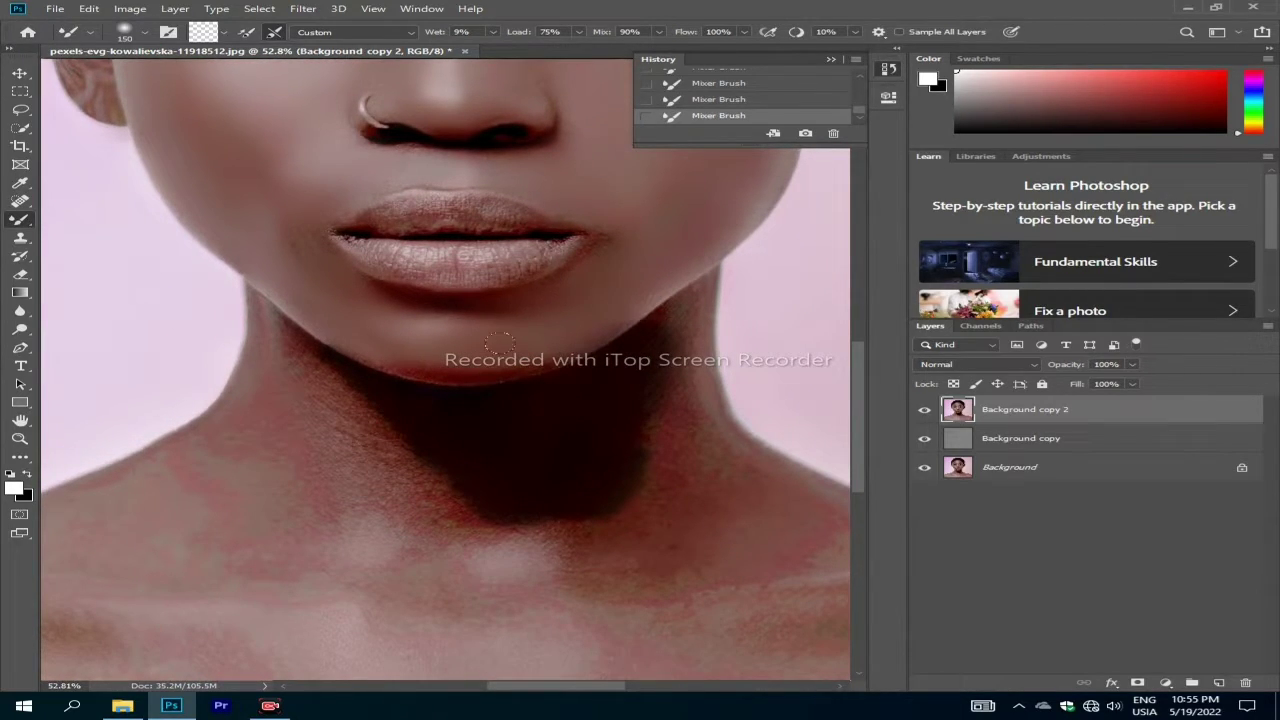
{"action": "key", "text": "bracketleft"}
{"action": "key", "text": "bracketright"}
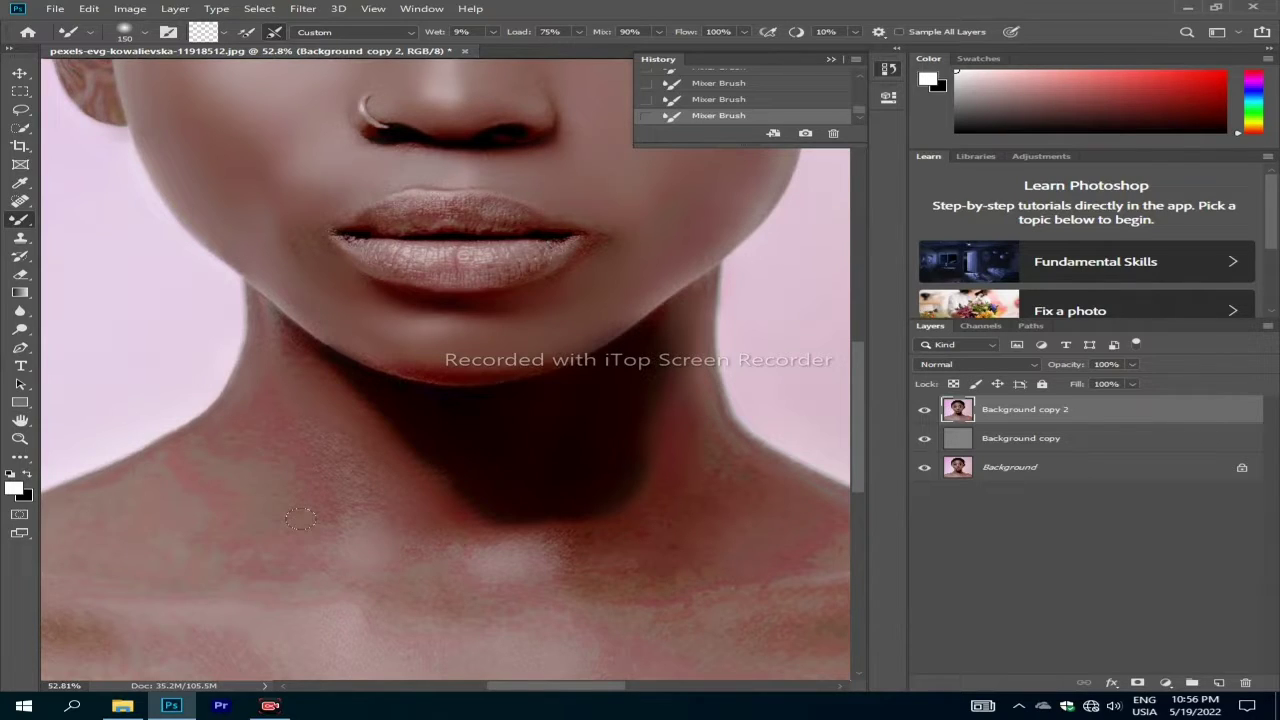
- Blend the lower neck and chest with a larger brush, then zoom out to the whole portrait
{"action": "key", "text": "ctrl+minus"}
{"action": "key", "text": "ctrl+minus"}
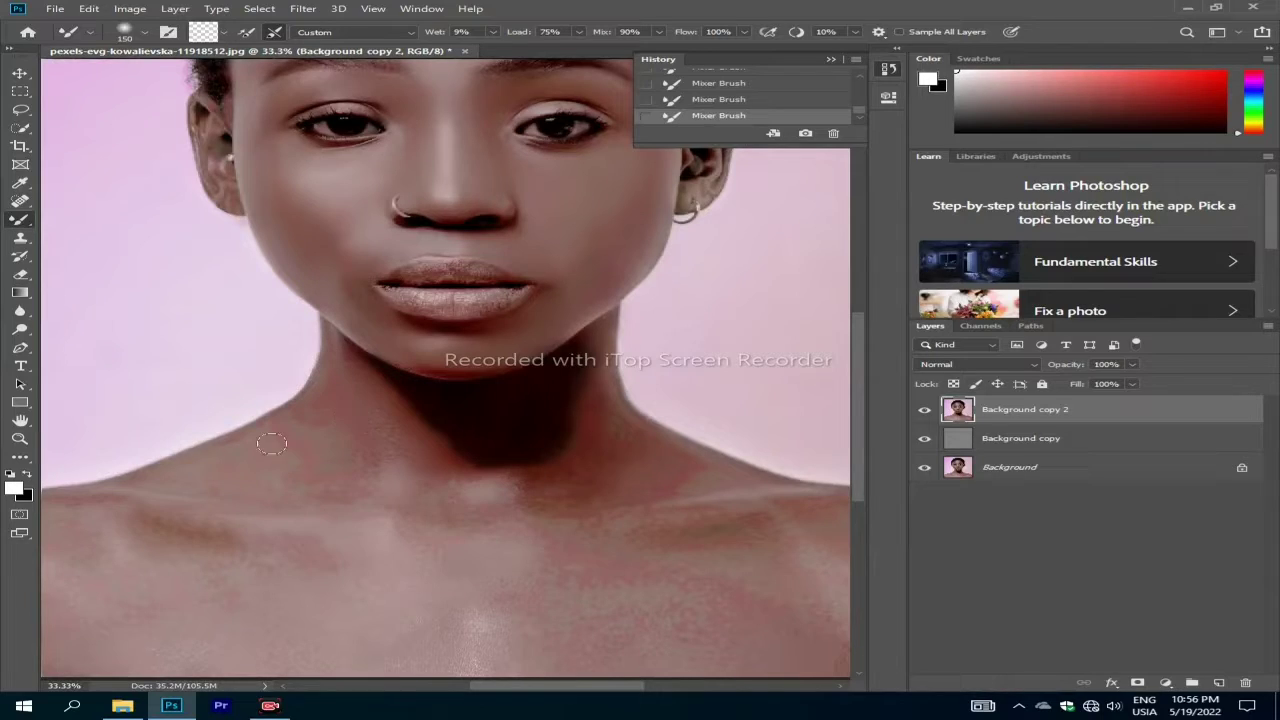
{"action": "key", "text": "bracketright"}
{"action": "key", "text": "bracketright"}
{"action": "key", "text": "bracketright"}
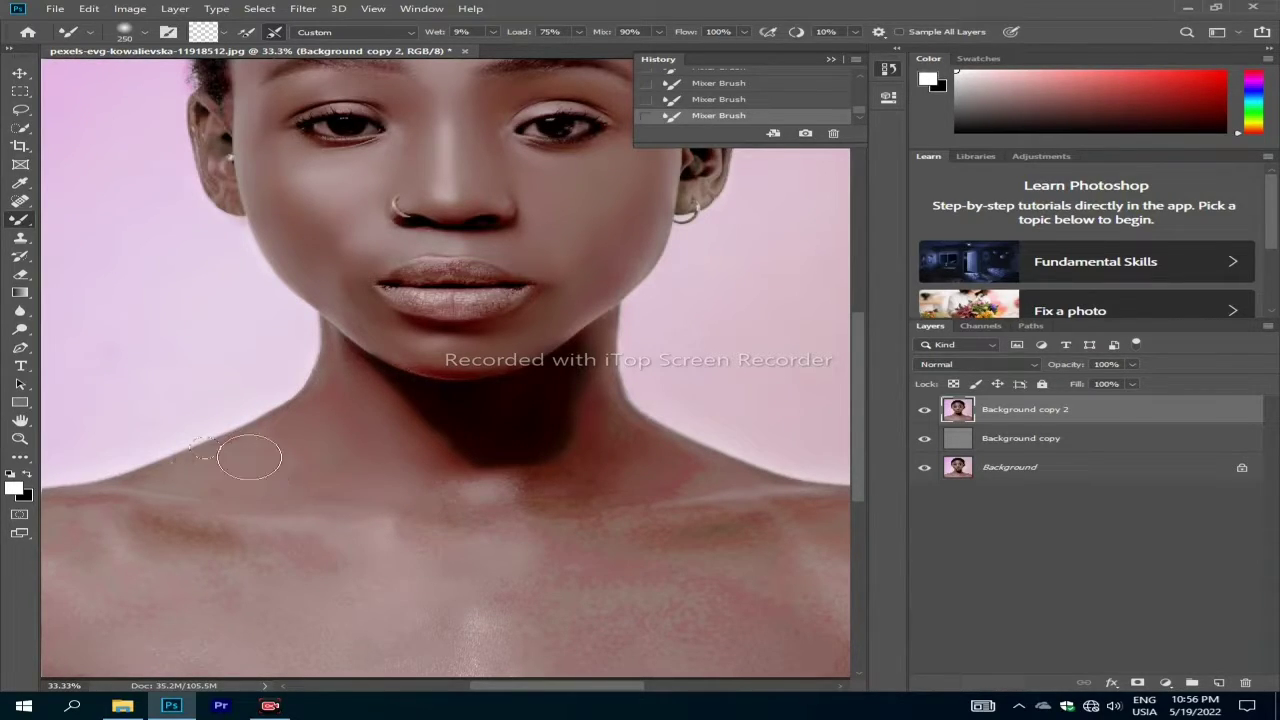
{"action": "key", "text": "bracketleft"}
{"action": "key", "text": "bracketleft"}
{"action": "key", "text": "bracketleft"}
{"action": "key", "text": "bracketright"}
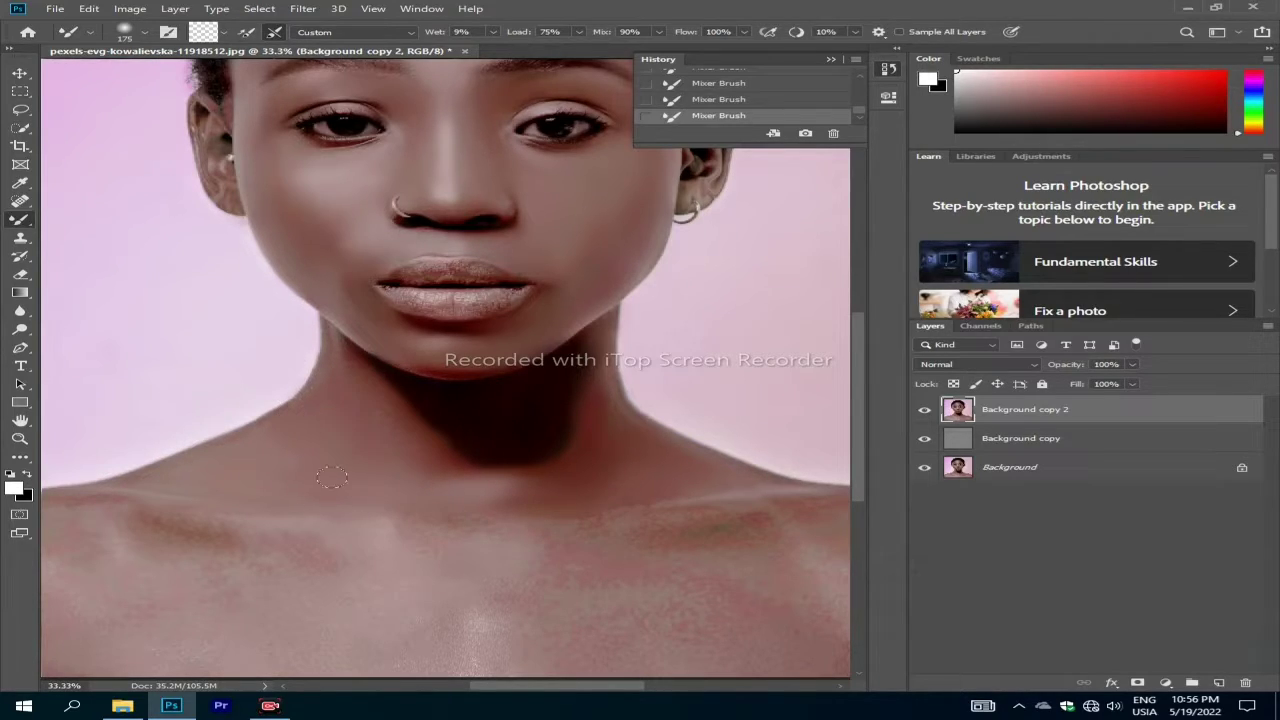
{"action": "key", "text": "ctrl+minus"}
{"action": "key", "text": "bracketright"}
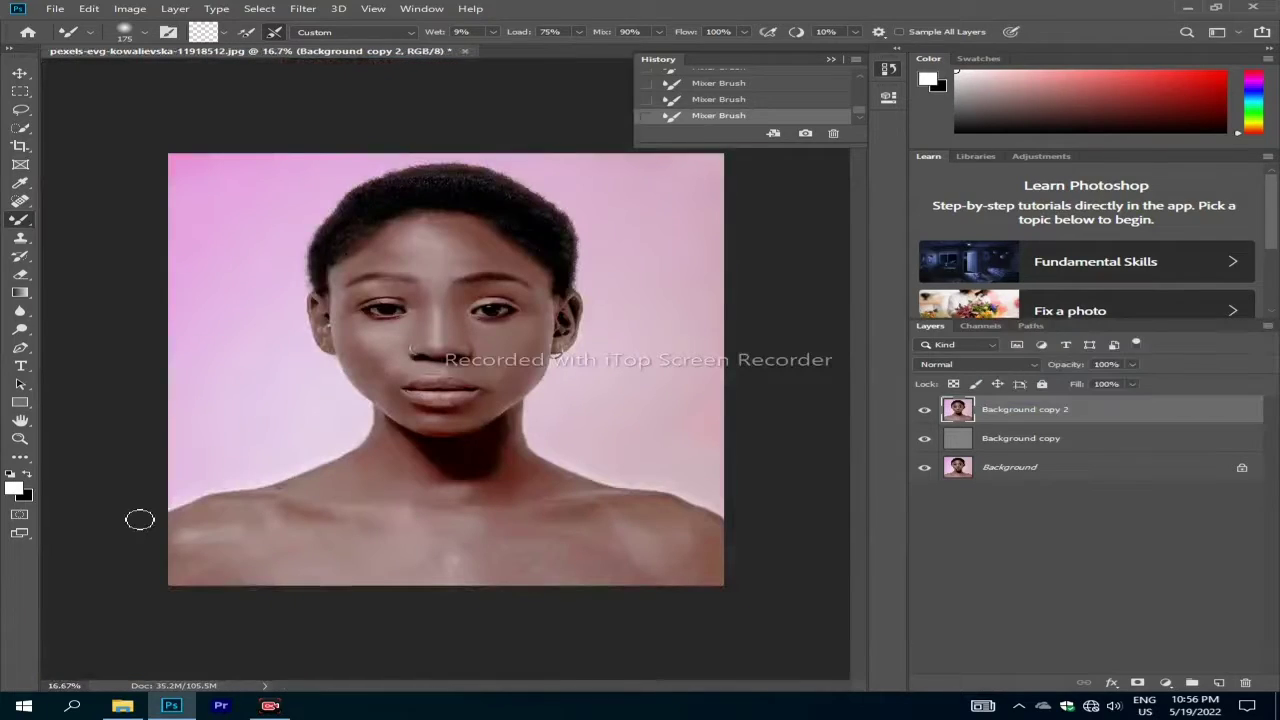
{"action": "key", "text": "bracketright"}
{"action": "key", "text": "bracketright"}
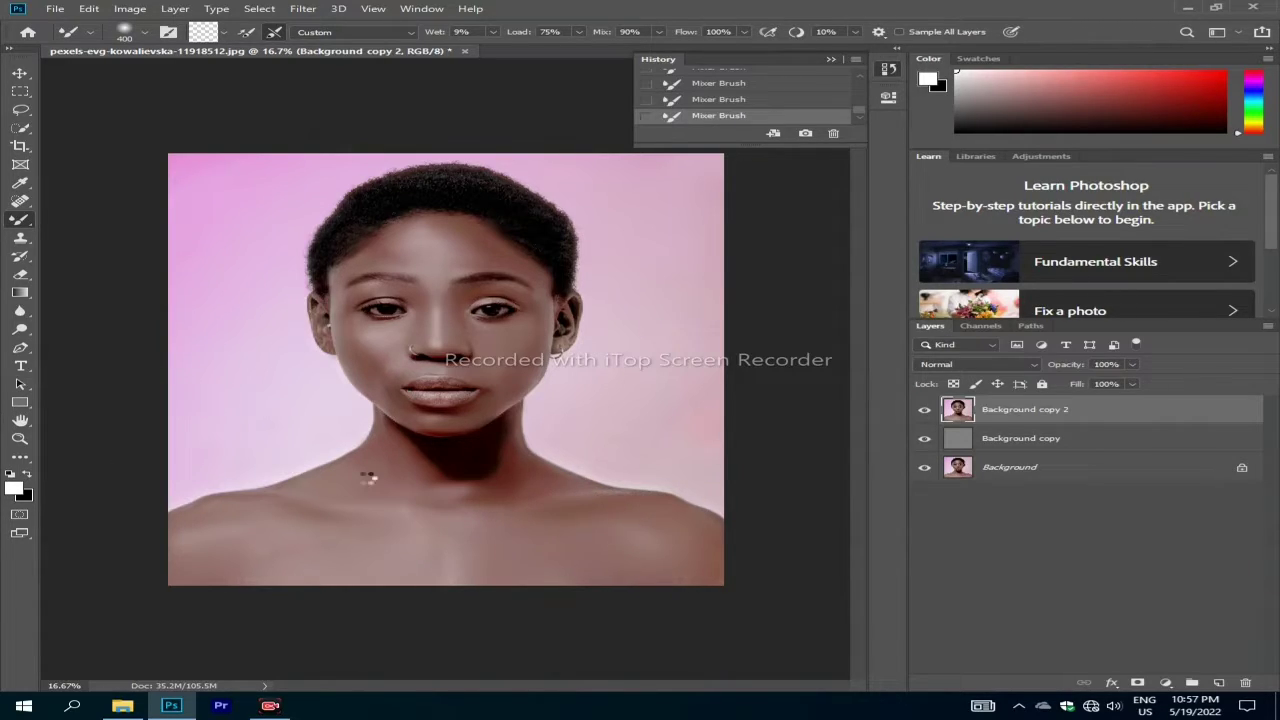
- Merge all visible layers into Background and duplicate it as Background copy
{"action": "right_click", "coordinate": [1027, 406]}
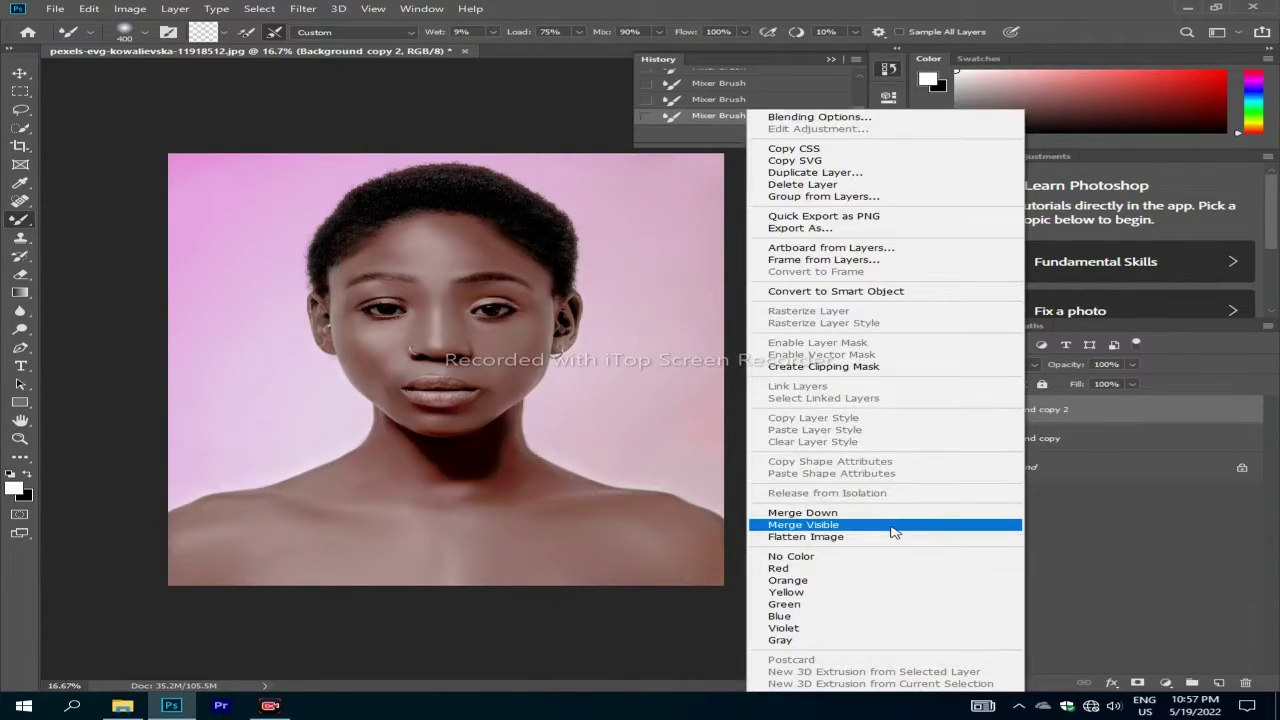
{"action": "left_click", "coordinate": [893, 525]}
{"action": "right_click", "coordinate": [1048, 413]}
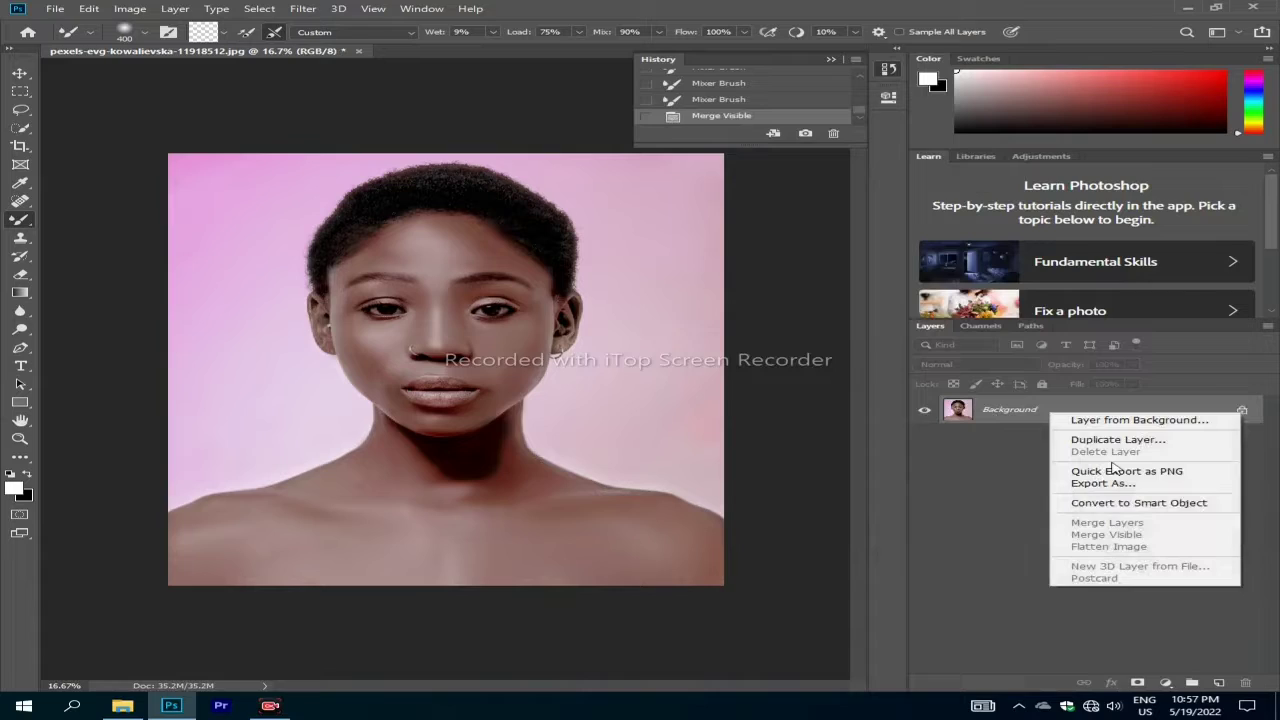
{"action": "left_click", "coordinate": [1157, 441]}
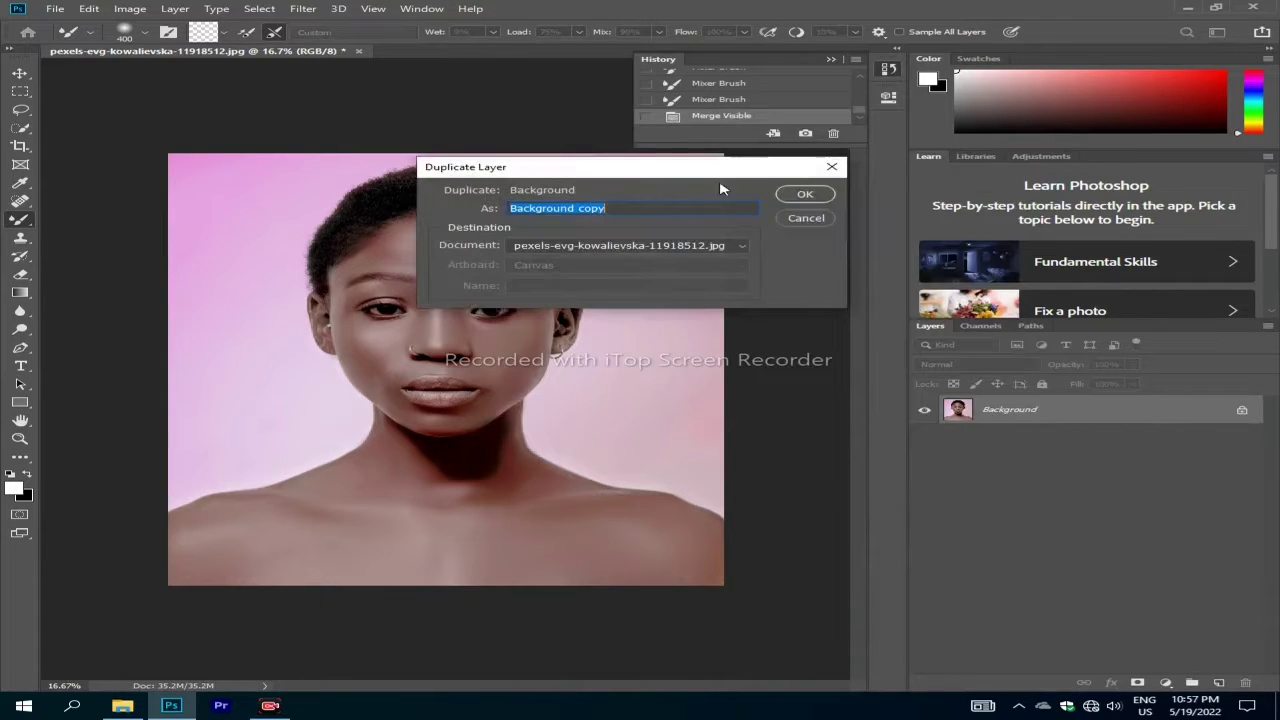
{"action": "left_click", "coordinate": [800, 192]}
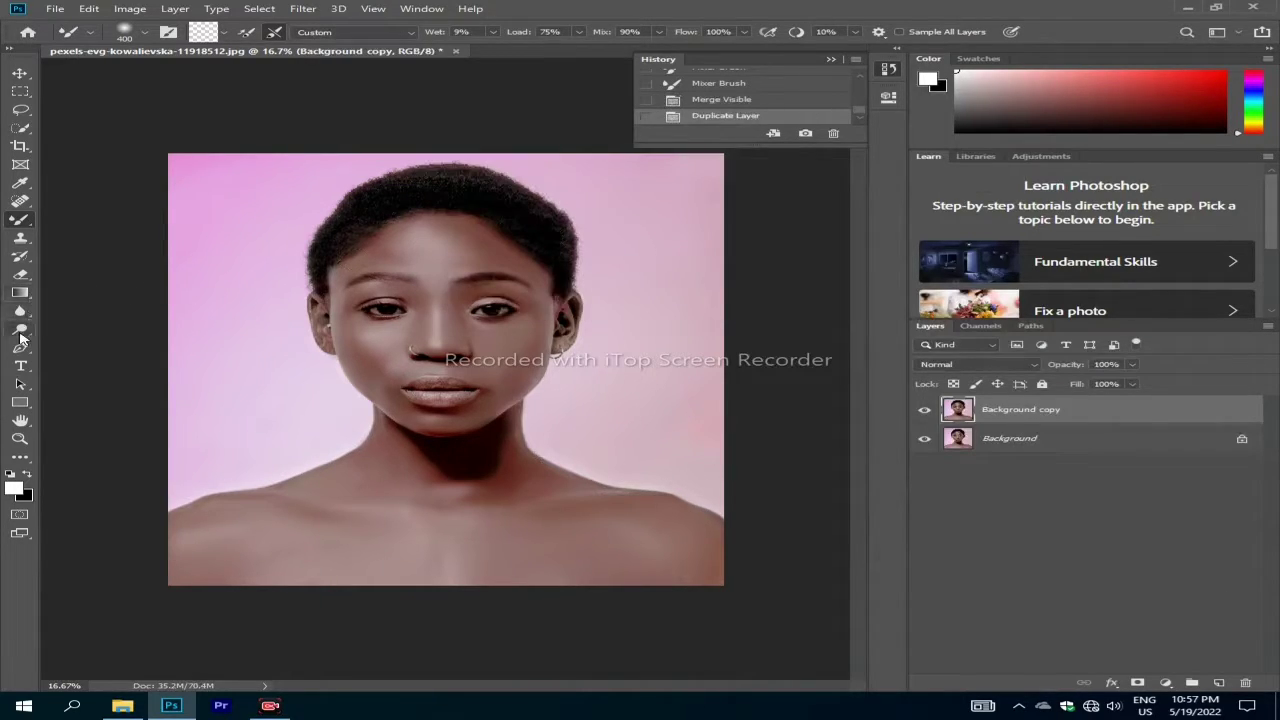
{"action": "left_click", "coordinate": [21, 329]}
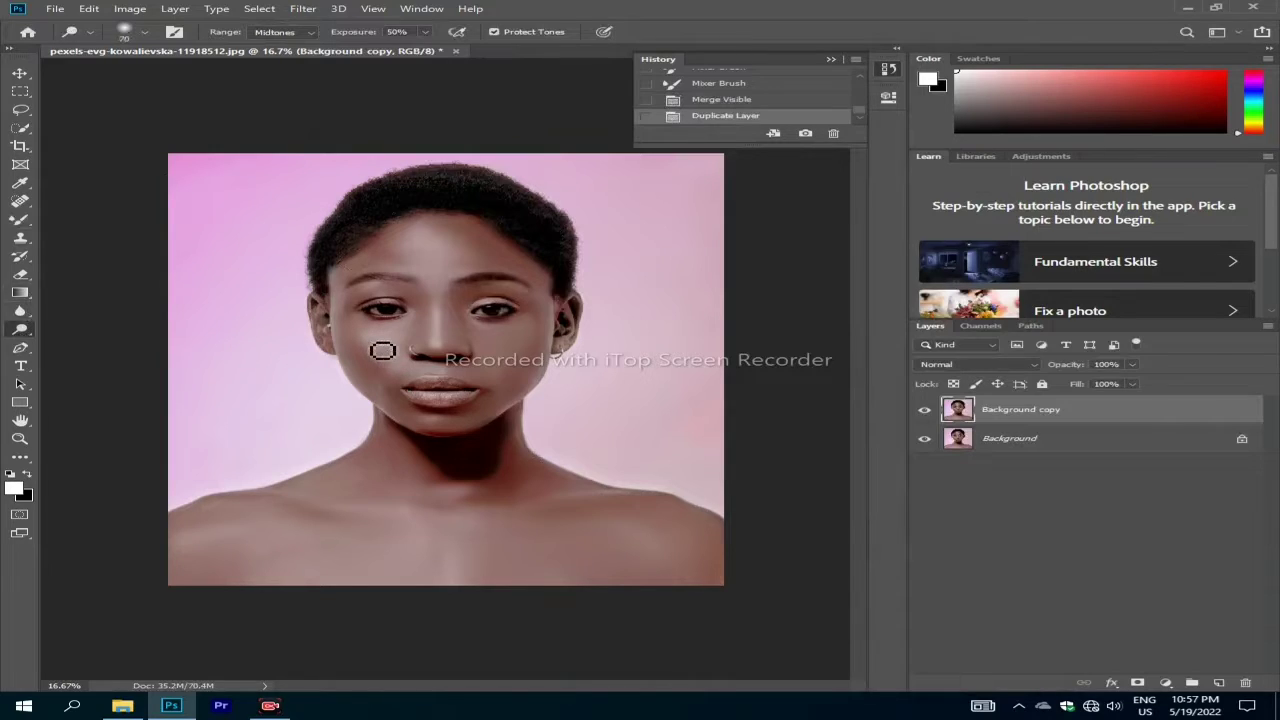
- Dodge below the lips, the base of the neck and the left cheek to lighten them
{"action": "key", "text": "bracketright"}
{"action": "key", "text": "bracketright"}
{"action": "key", "text": "bracketright"}
{"action": "key", "text": "bracketright"}
{"action": "key", "text": "bracketright"}
{"action": "key", "text": "bracketright"}
{"action": "mouse_move", "coordinate": [392, 396]}
{"action": "left_mouse_down"}
{"action": "mouse_move", "coordinate": [418, 414]}
{"action": "mouse_move", "coordinate": [394, 445]}
{"action": "left_mouse_up"}
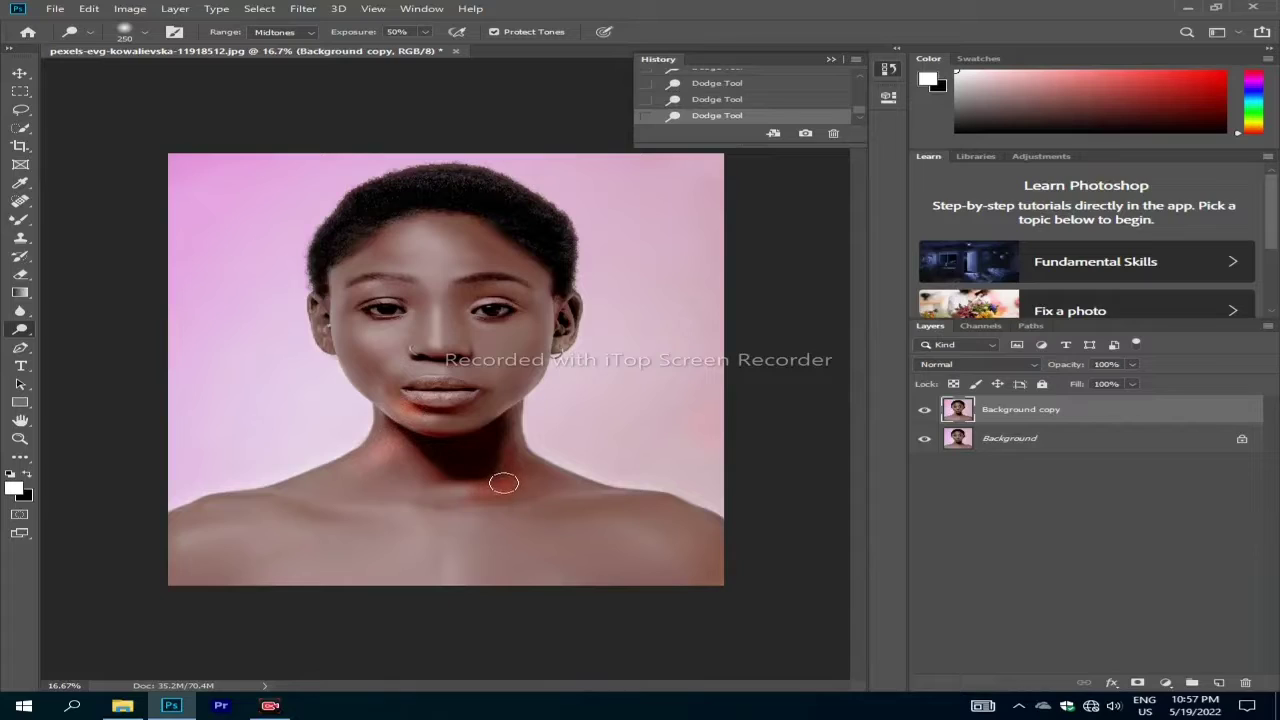
{"action": "left_click_drag", "start_coordinate": [503, 483], "coordinate": [531, 477]}
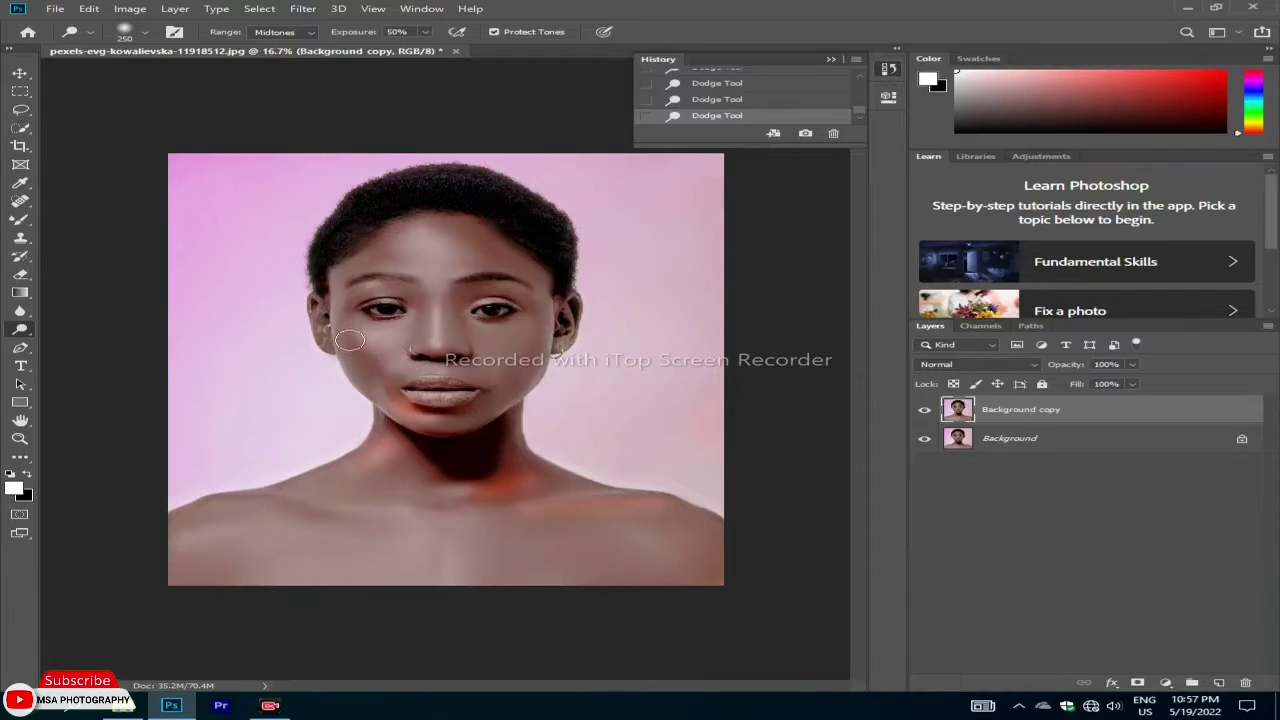
{"action": "left_click_drag", "start_coordinate": [350, 343], "coordinate": [390, 382]}
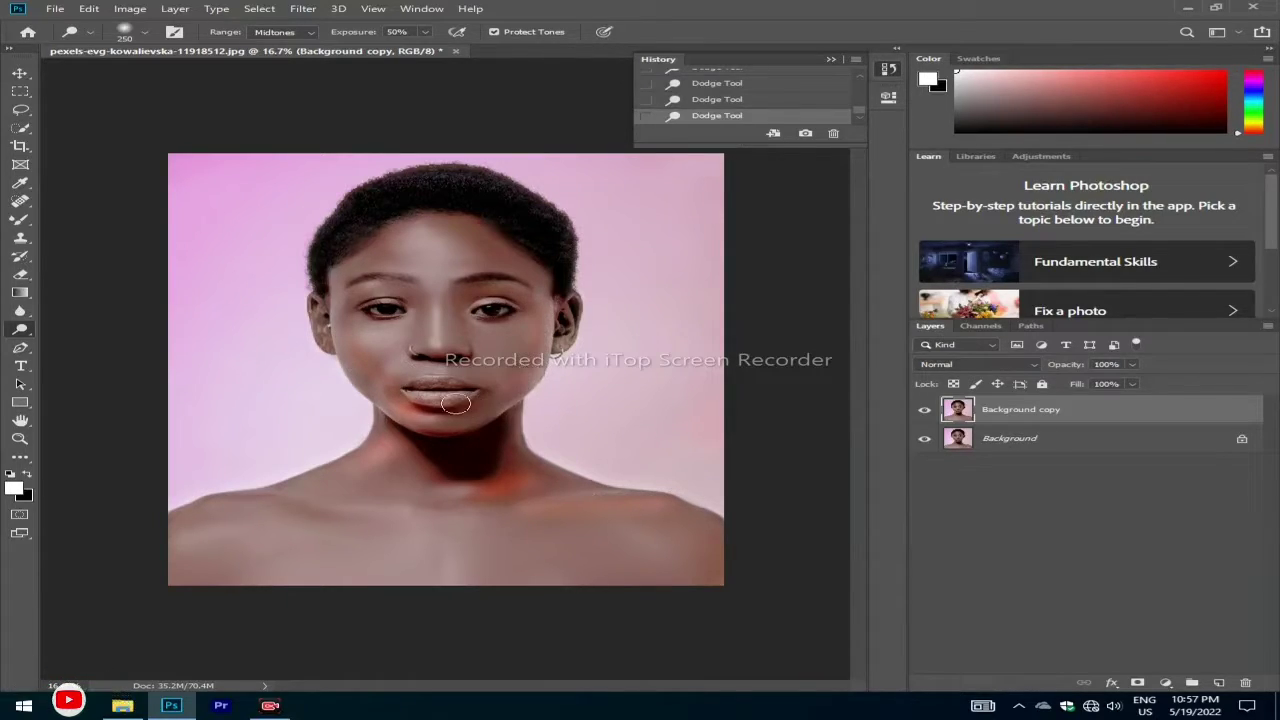
- Blend the cheek skin on Background copy with the Mixer Brush, adjusting brush size
{"action": "left_click", "coordinate": [23, 232]}
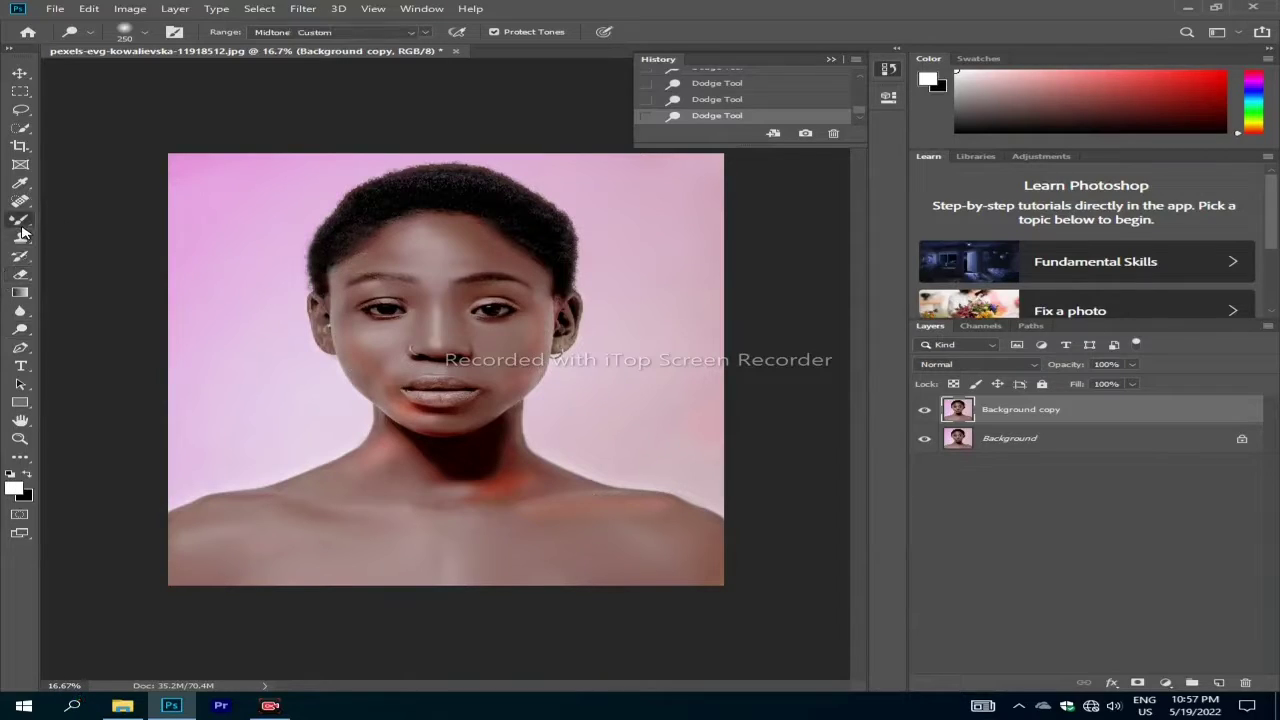
{"action": "key", "text": "bracketleft"}
{"action": "key", "text": "bracketleft"}
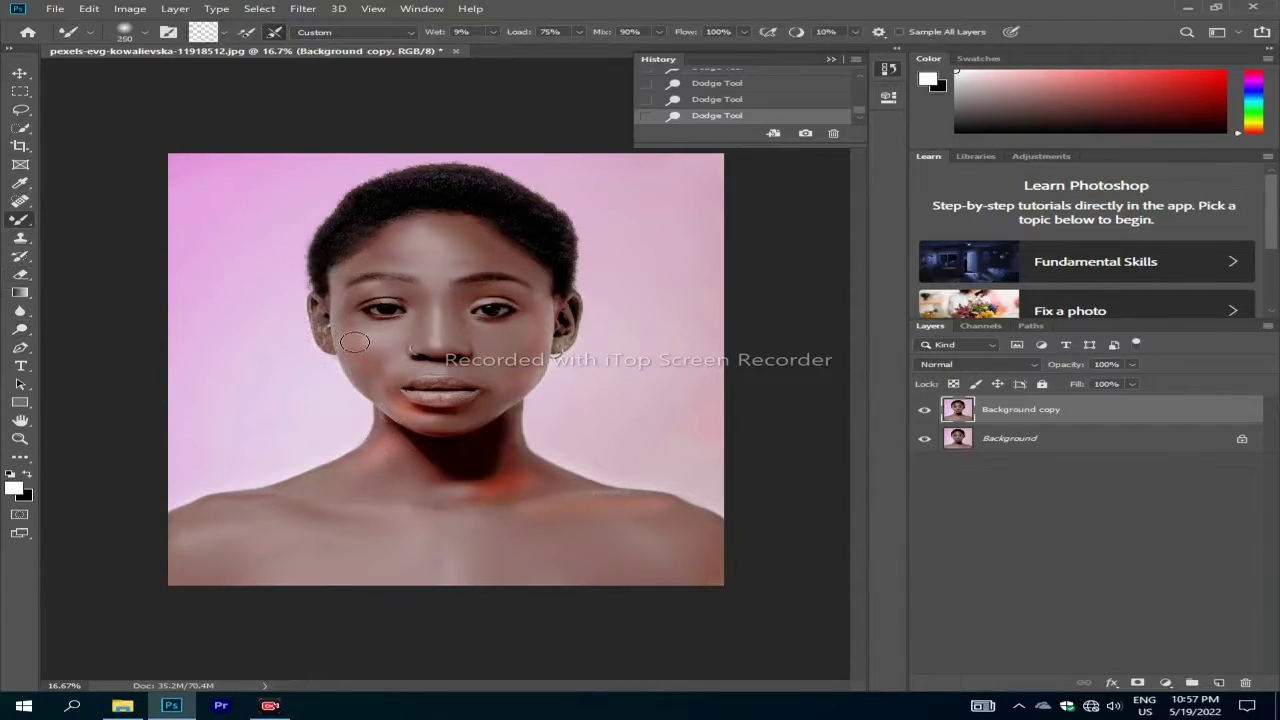
{"action": "left_click_drag", "start_coordinate": [358, 366], "coordinate": [471, 457]}
{"action": "key", "text": "bracketleft"}
{"action": "key", "text": "bracketleft"}
{"action": "key", "text": "bracketleft"}
{"action": "key", "text": "bracketright"}
{"action": "key", "text": "bracketright"}
{"action": "key", "text": "bracketright"}
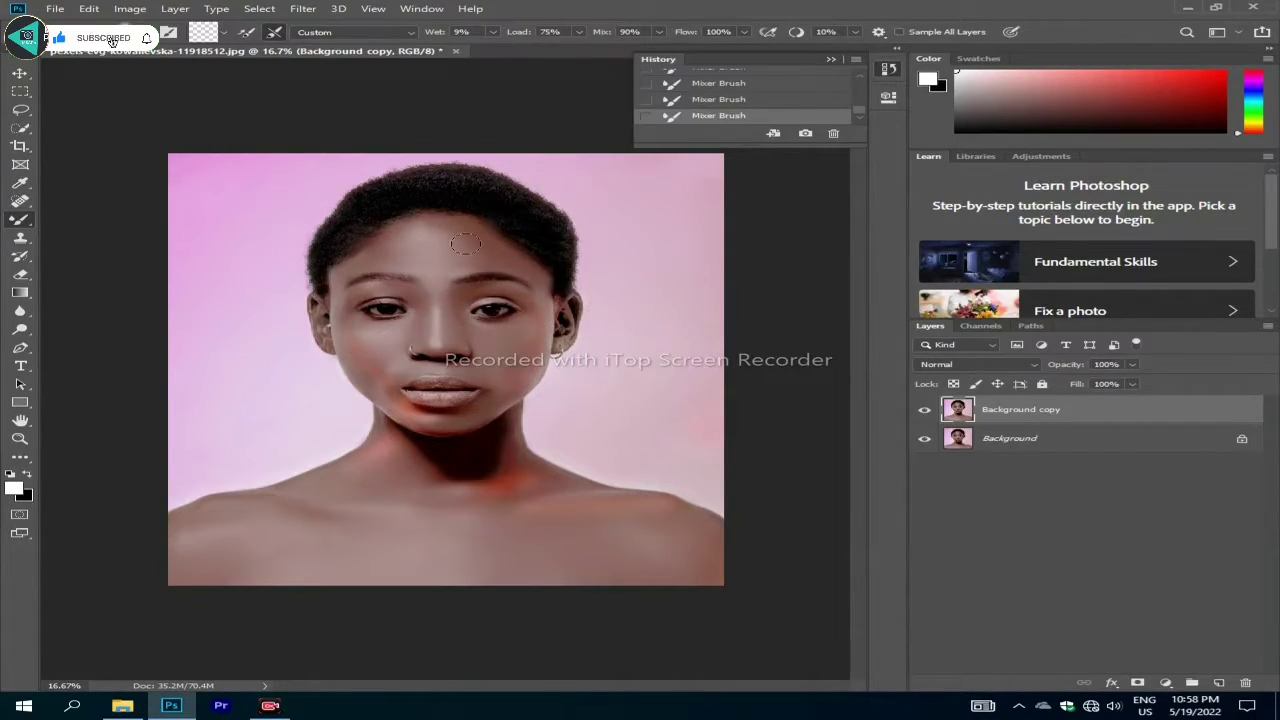
- Merge the visible layers into Background and duplicate it as Background copy
{"action": "right_click", "coordinate": [1055, 408]}
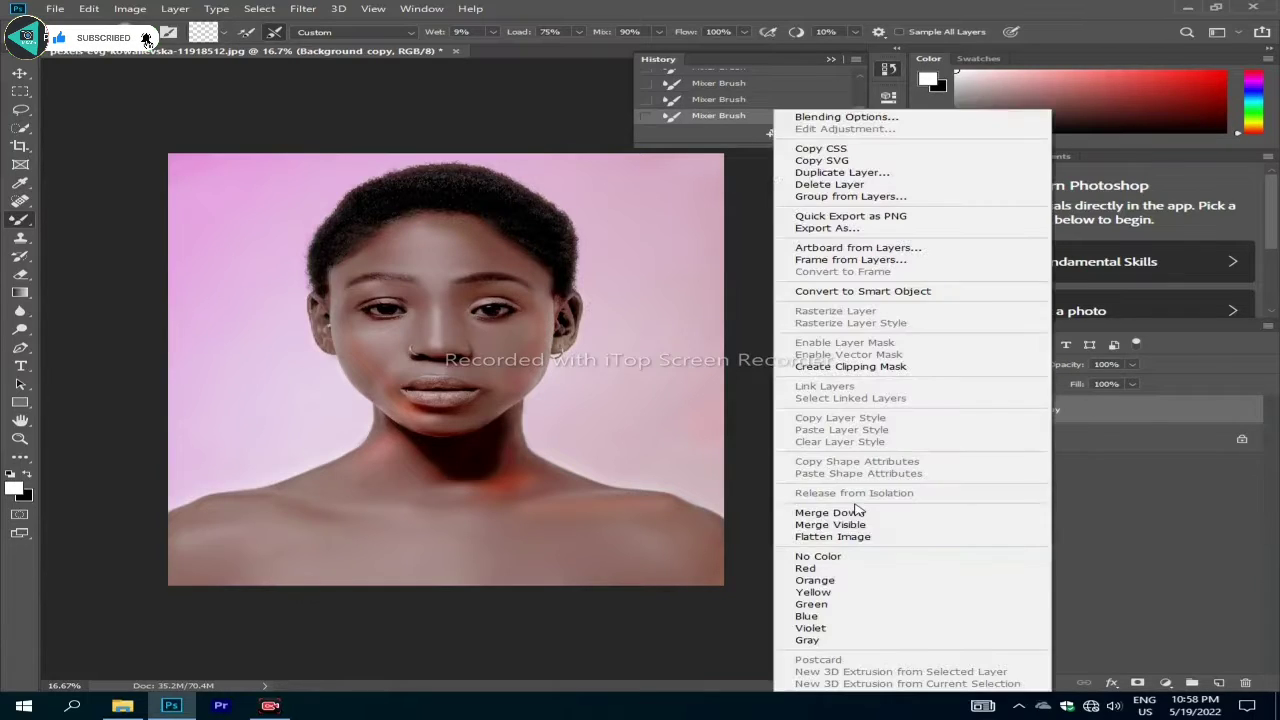
{"action": "key", "text": "Escape"}
{"action": "right_click", "coordinate": [1022, 410]}
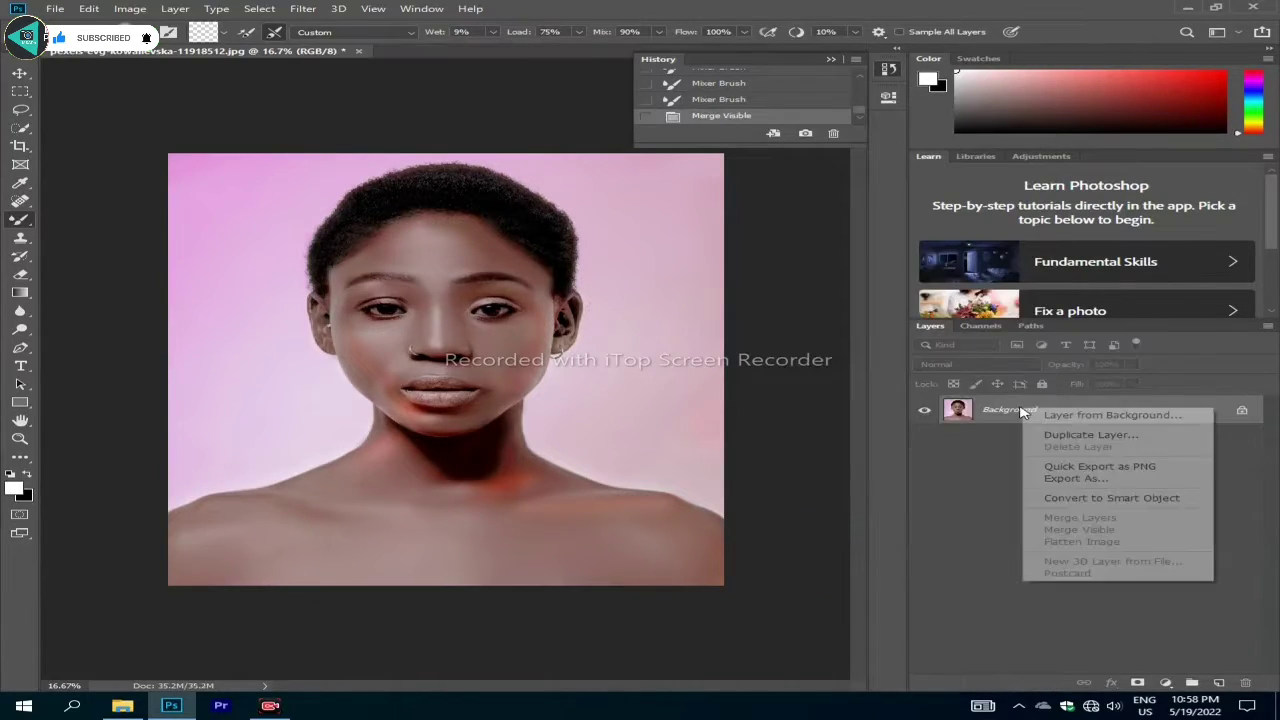
{"action": "left_click", "coordinate": [1060, 438]}
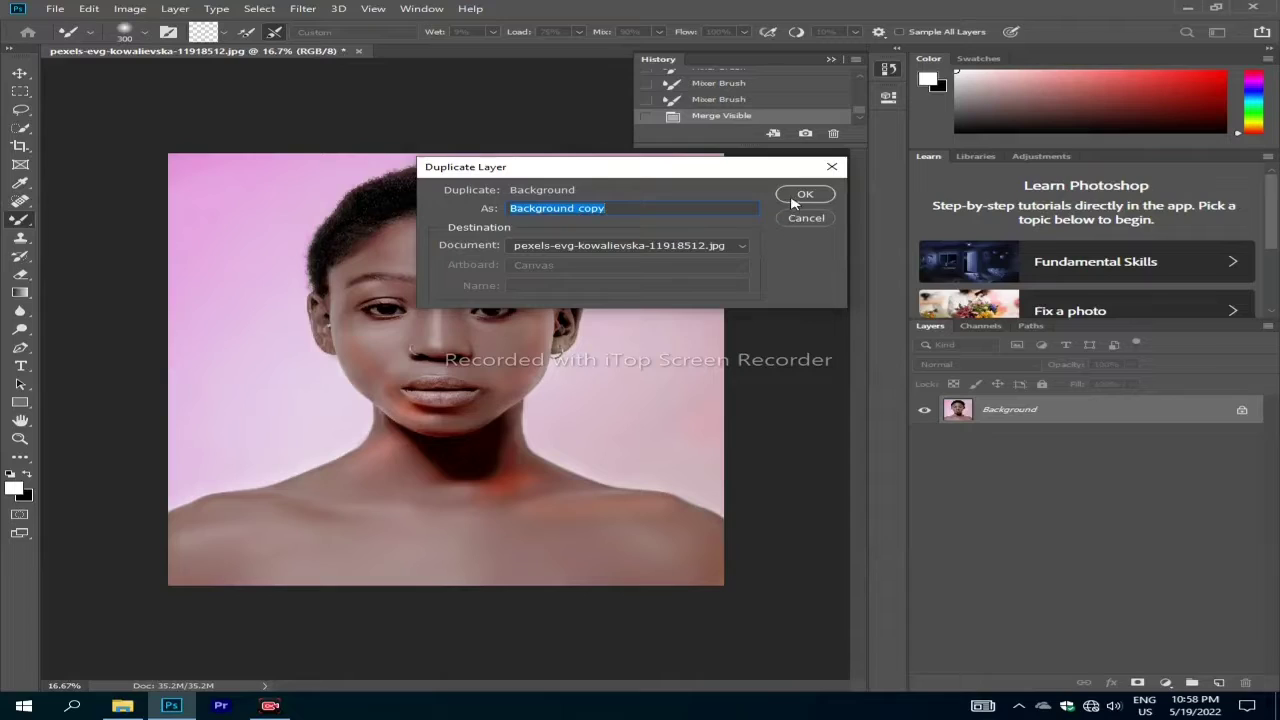
{"action": "left_click", "coordinate": [800, 196]}
- In Camera Raw HSL, set Oranges saturation -10, Oranges luminance +19 and Reds luminance +22
{"action": "left_click", "coordinate": [303, 9]}
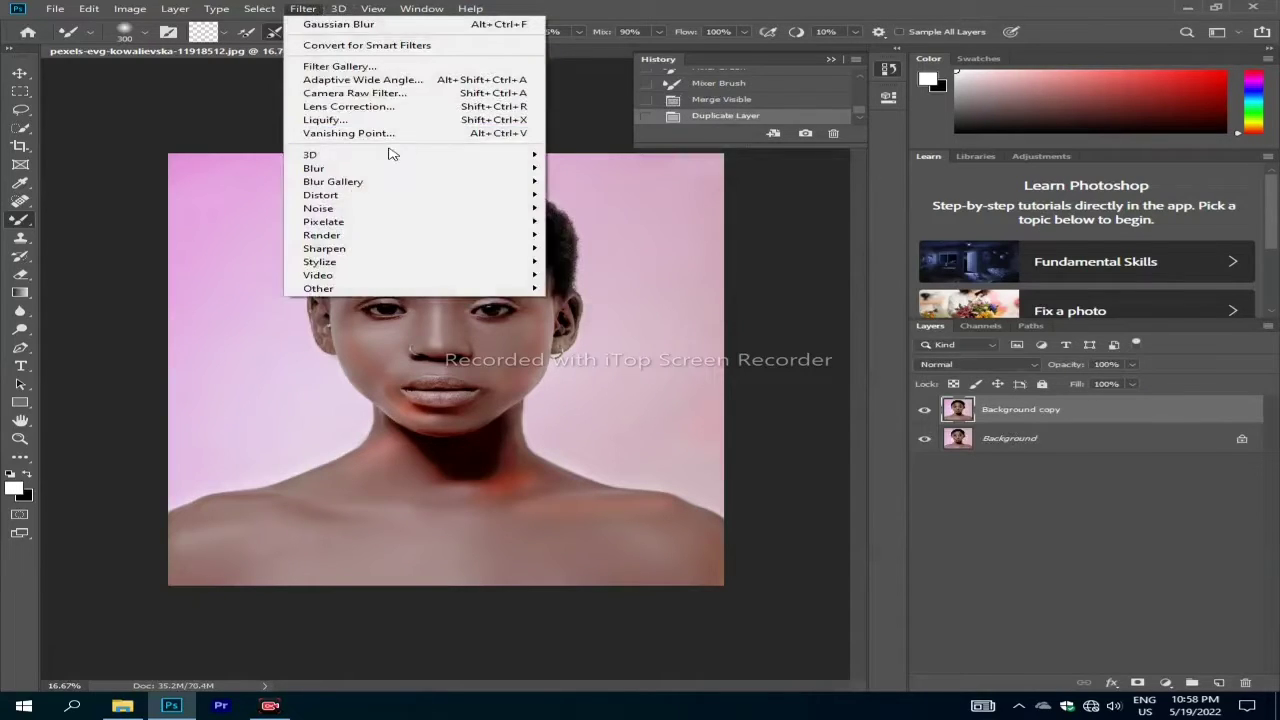
{"action": "left_click", "coordinate": [397, 93]}
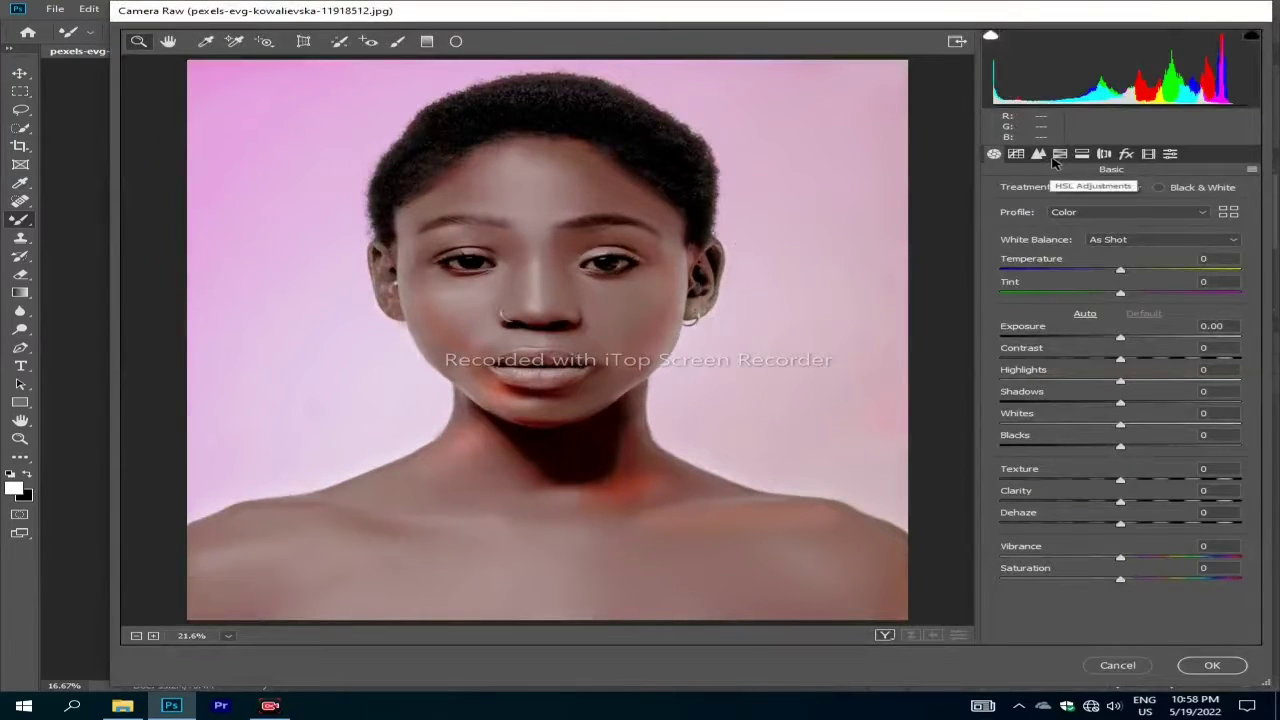
{"action": "left_click", "coordinate": [1060, 153]}
{"action": "left_click_drag", "start_coordinate": [1120, 259], "coordinate": [1072, 259]}
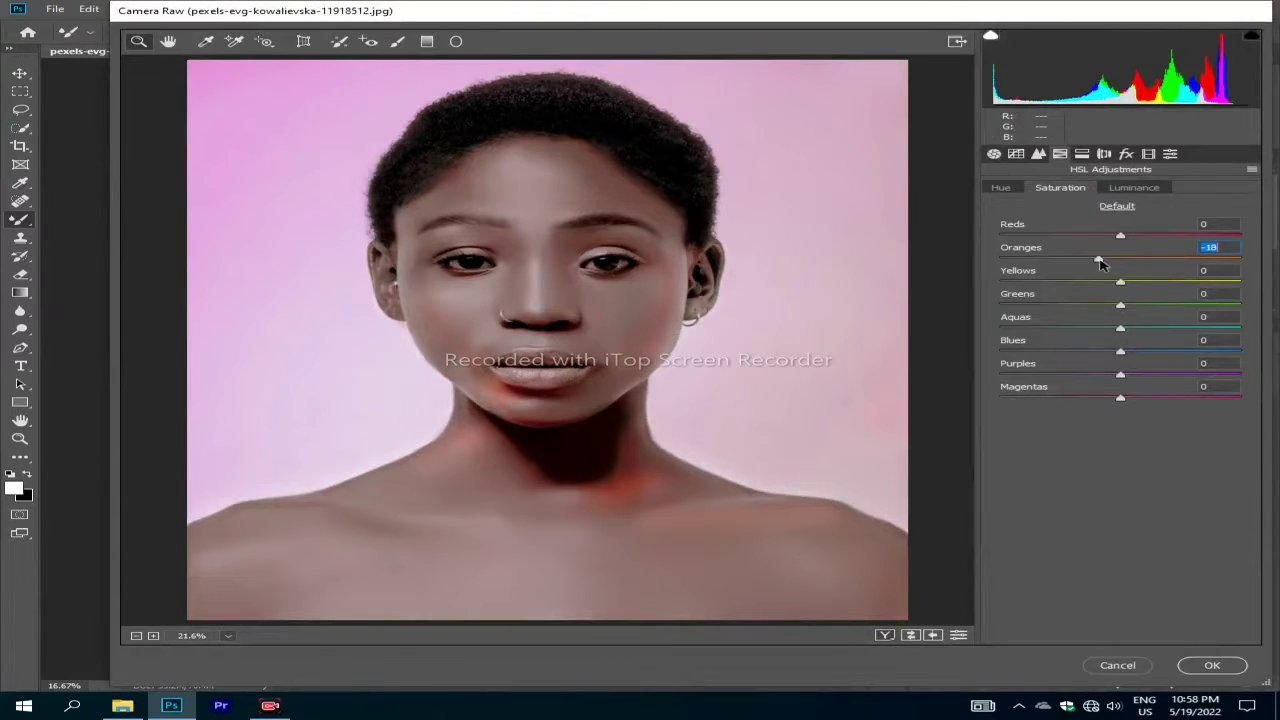
{"action": "left_click", "coordinate": [1120, 188]}
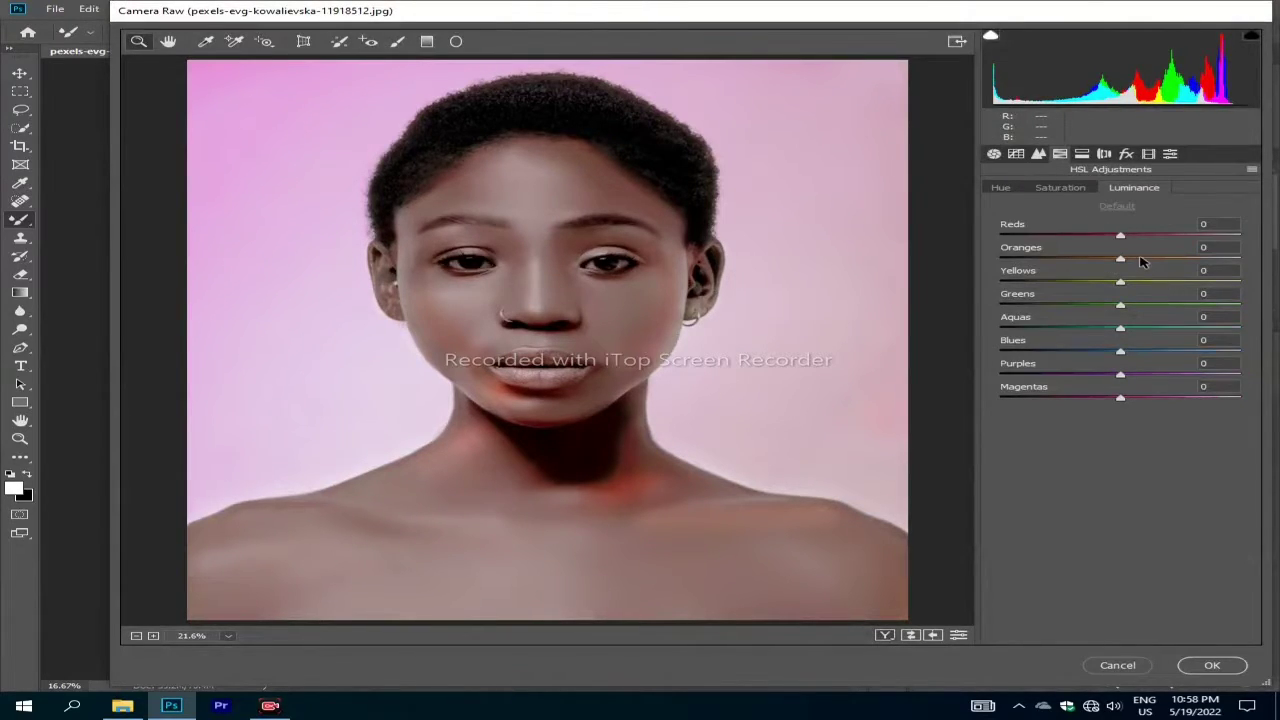
{"action": "mouse_move", "coordinate": [1143, 260]}
{"action": "left_mouse_down"}
{"action": "mouse_move", "coordinate": [1177, 259]}
{"action": "mouse_move", "coordinate": [1145, 261]}
{"action": "mouse_move", "coordinate": [1146, 236]}
{"action": "left_mouse_up"}
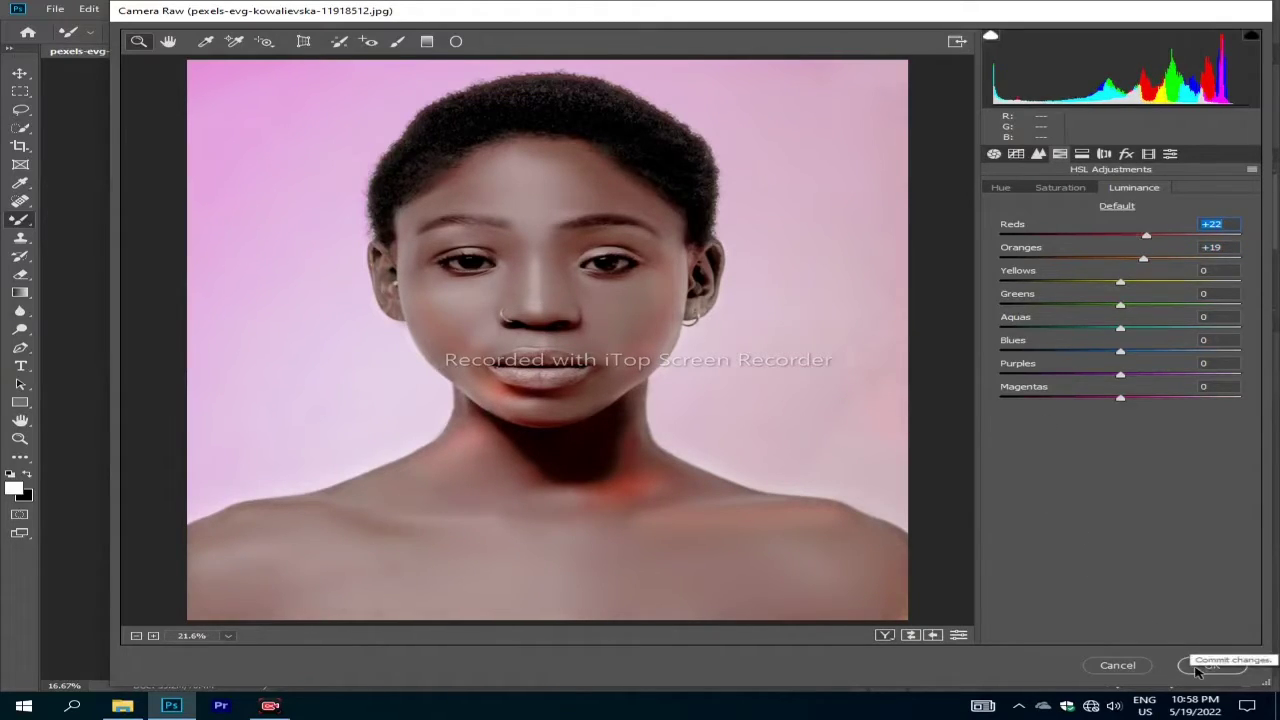
{"action": "left_click", "coordinate": [1233, 668]}
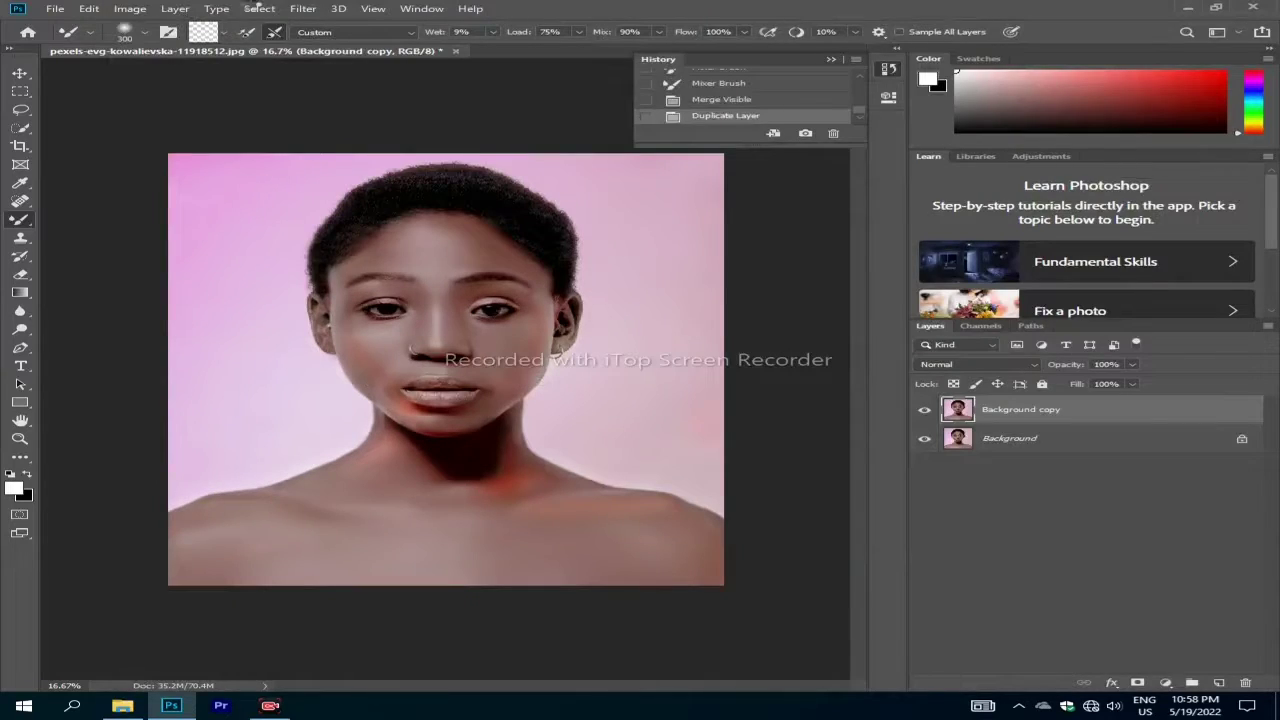
- In Selective Color, set black to -35 for Reds and +4 for Neutrals
{"action": "left_click", "coordinate": [130, 9]}
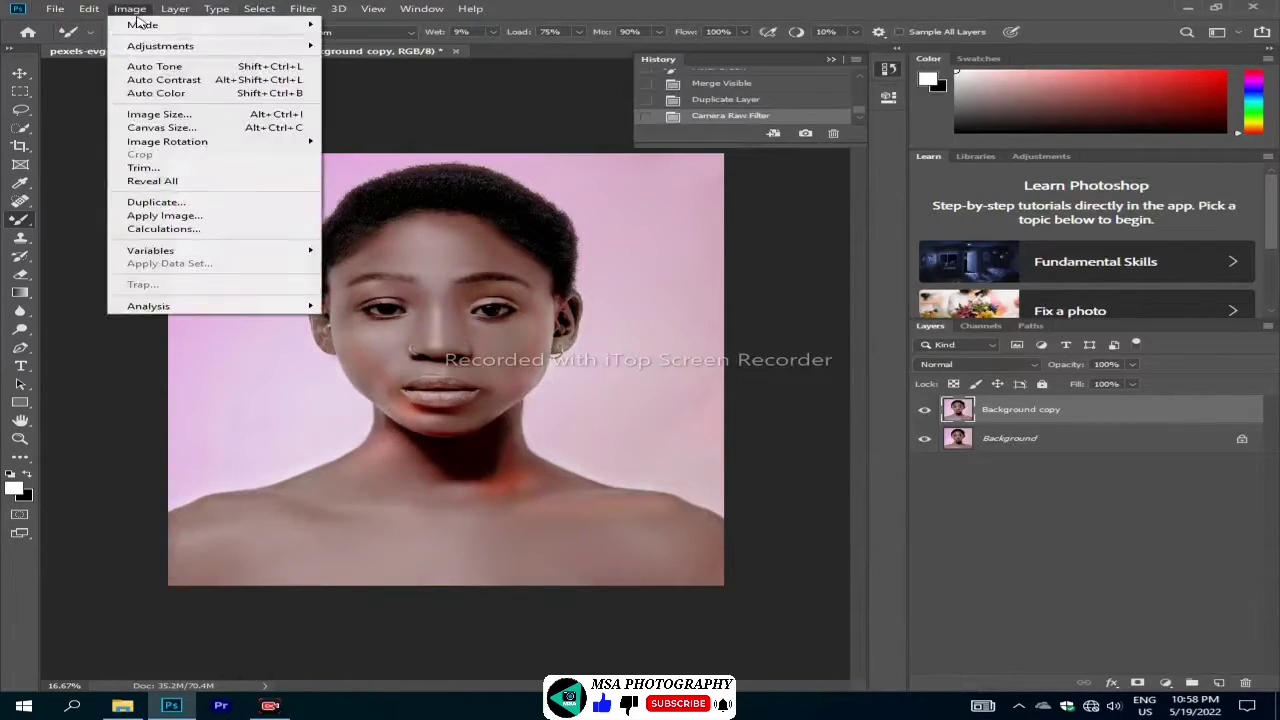
{"action": "mouse_move", "coordinate": [160, 46]}
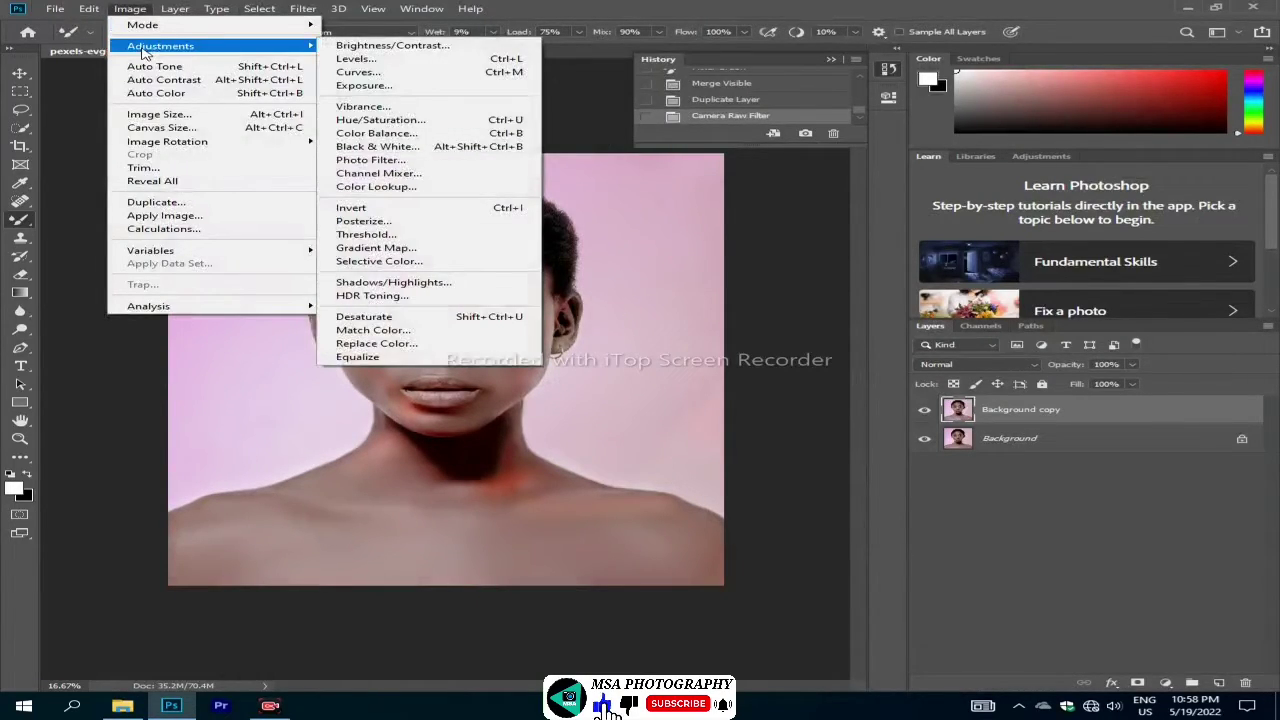
{"action": "left_click", "coordinate": [379, 261]}
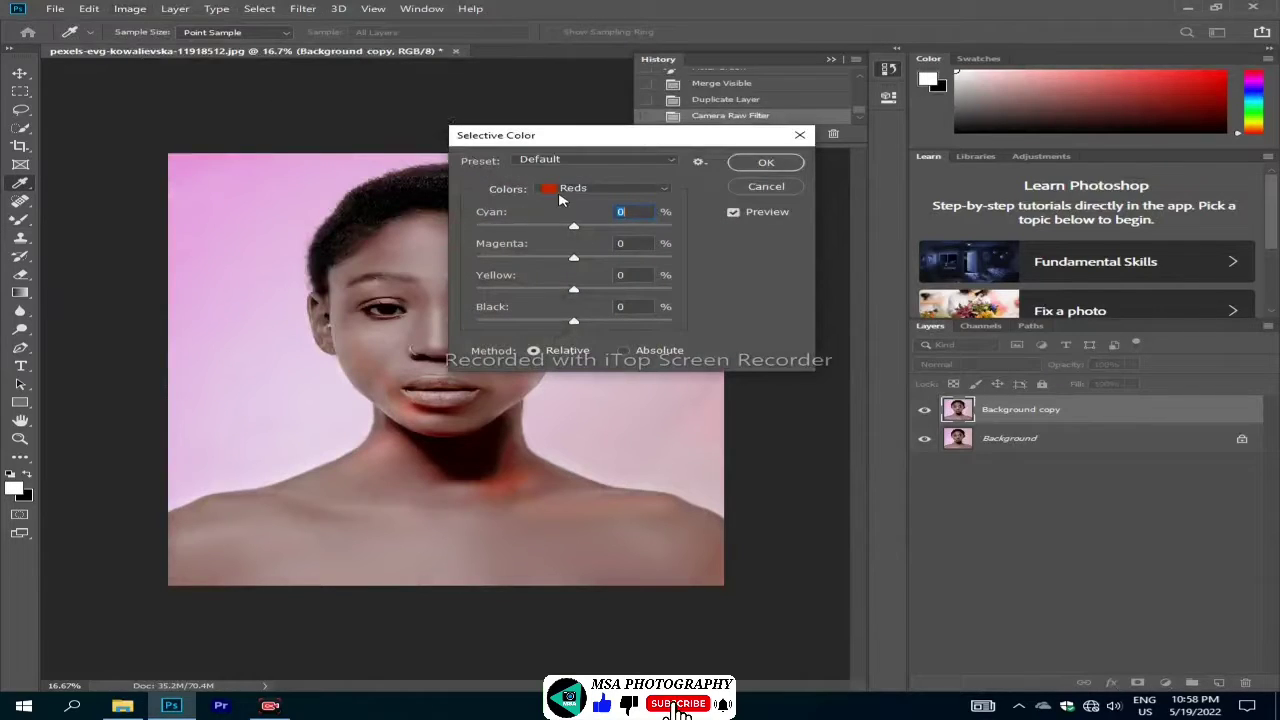
{"action": "left_click_drag", "start_coordinate": [628, 149], "coordinate": [844, 145]}
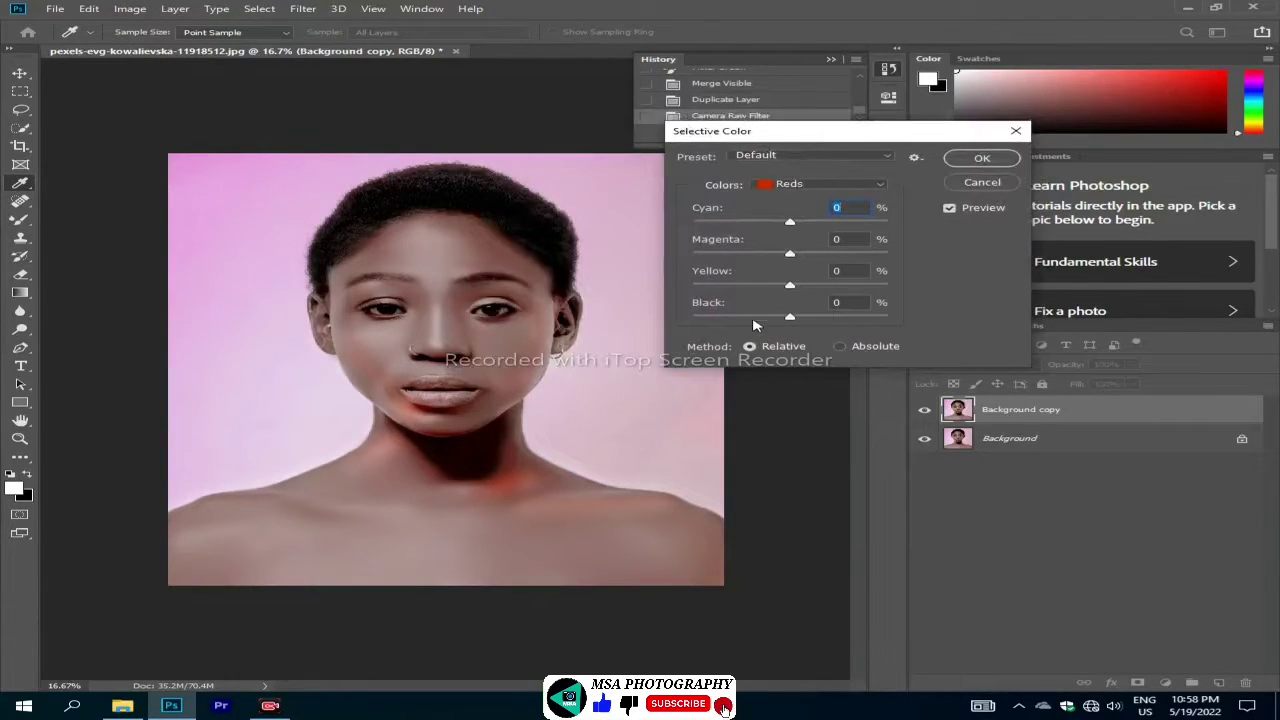
{"action": "left_click_drag", "start_coordinate": [789, 317], "coordinate": [758, 320]}
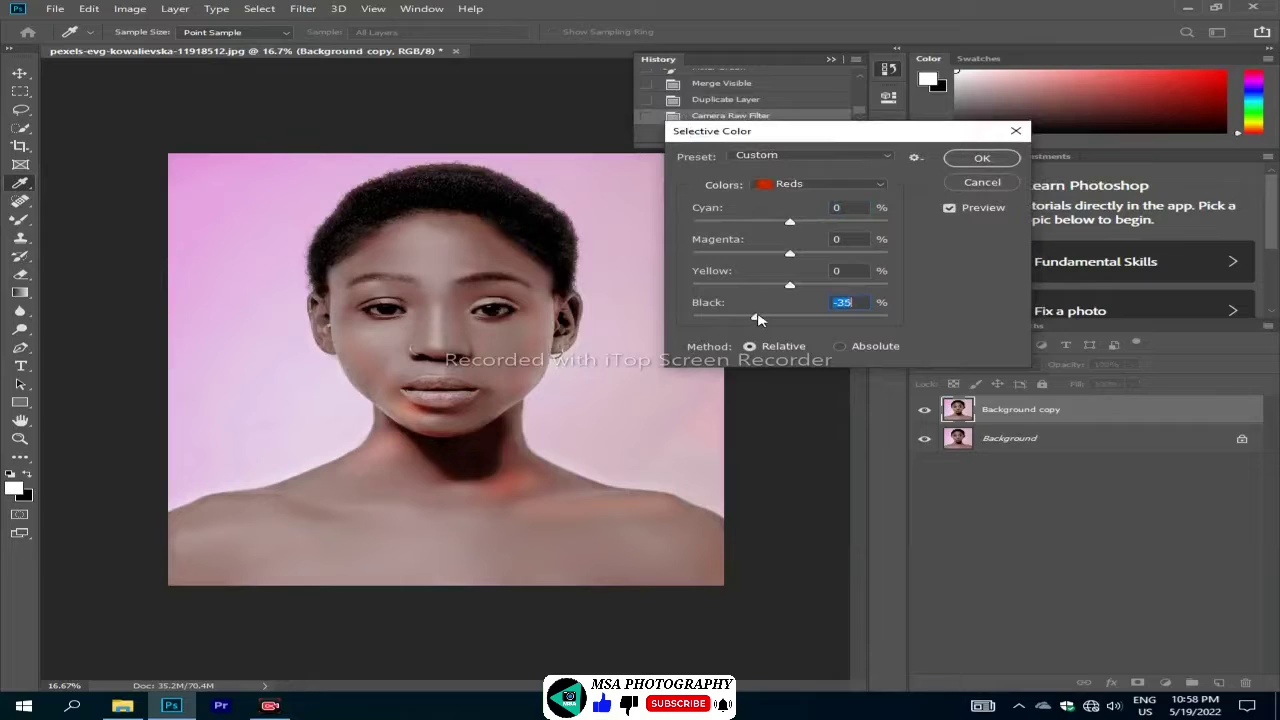
{"action": "left_click", "coordinate": [816, 186]}
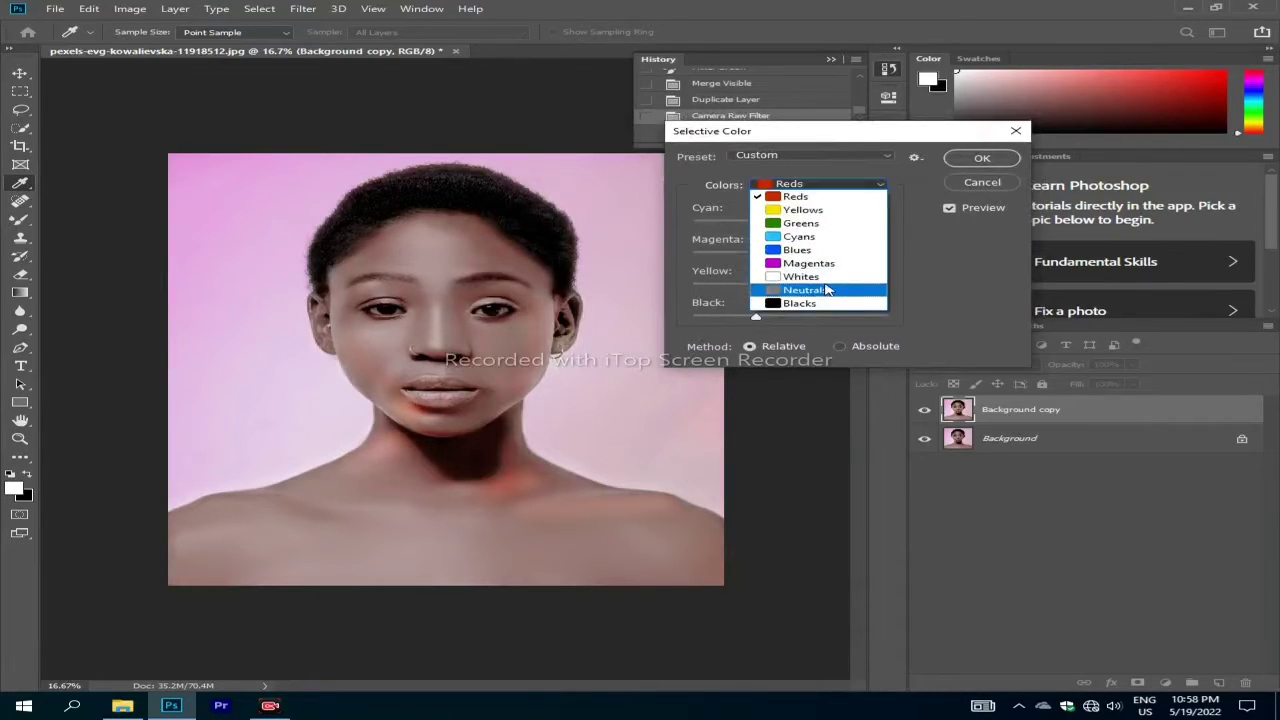
{"action": "left_click", "coordinate": [824, 292]}
{"action": "mouse_move", "coordinate": [792, 318]}
{"action": "left_mouse_down"}
{"action": "mouse_move", "coordinate": [768, 323]}
{"action": "mouse_move", "coordinate": [798, 322]}
{"action": "left_mouse_up"}
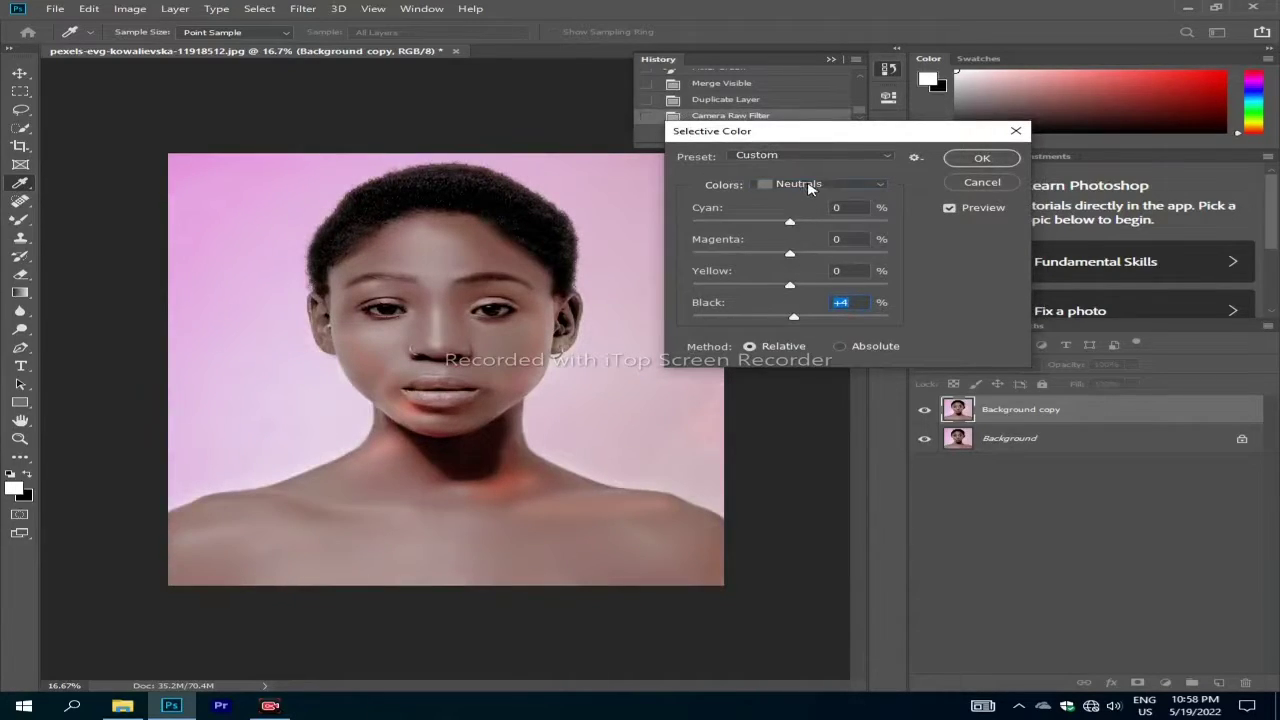
- Set Selective Color black to +34 for Yellows and +41 for Magentas, and apply it
{"action": "left_click", "coordinate": [810, 188]}
{"action": "left_click", "coordinate": [836, 207]}
{"action": "left_click", "coordinate": [822, 317]}
{"action": "left_click", "coordinate": [805, 185]}
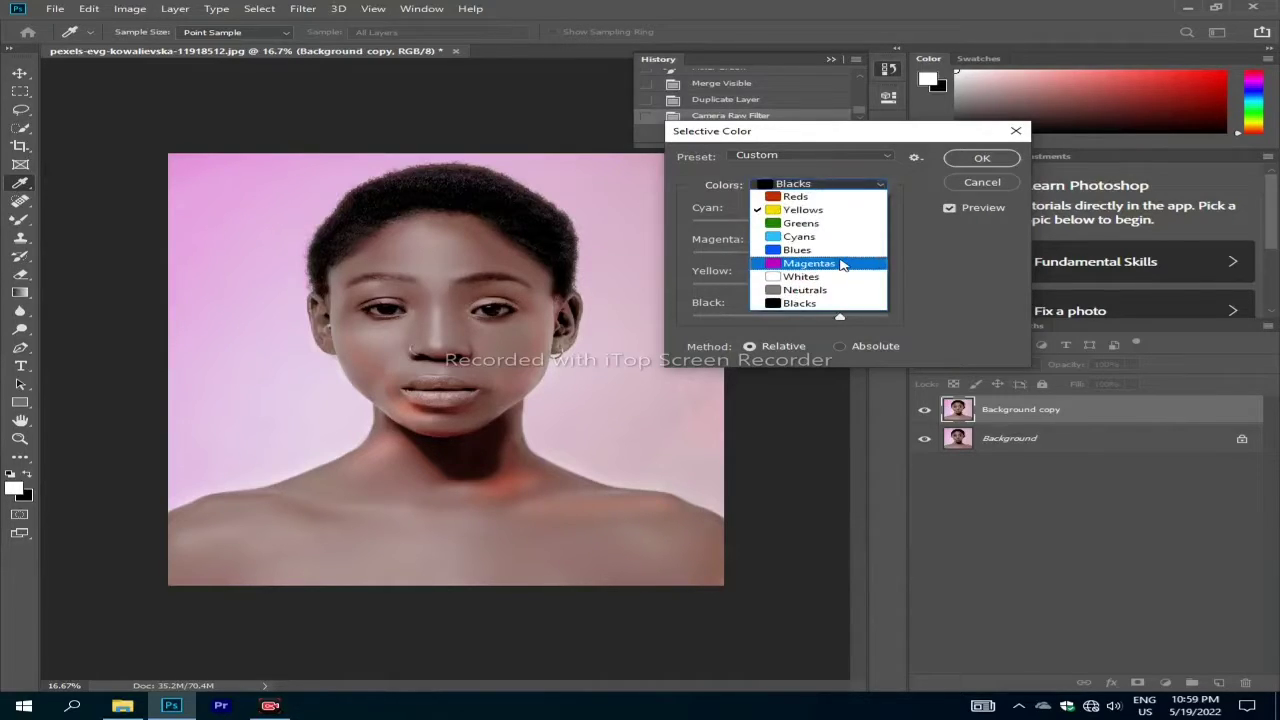
{"action": "left_click", "coordinate": [840, 263]}
{"action": "left_click_drag", "start_coordinate": [826, 318], "coordinate": [832, 318]}
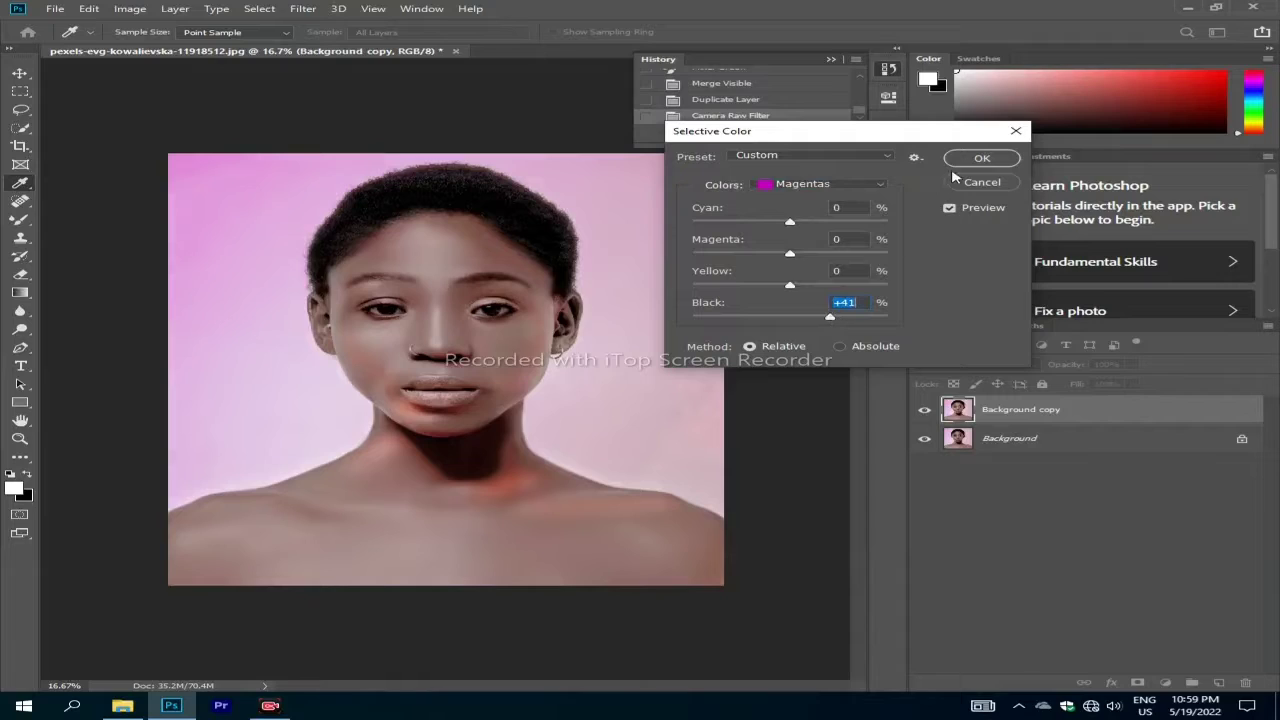
{"action": "left_click", "coordinate": [981, 158]}
- Merge all visible layers into Background and duplicate it as Background copy
{"action": "right_click", "coordinate": [980, 410]}
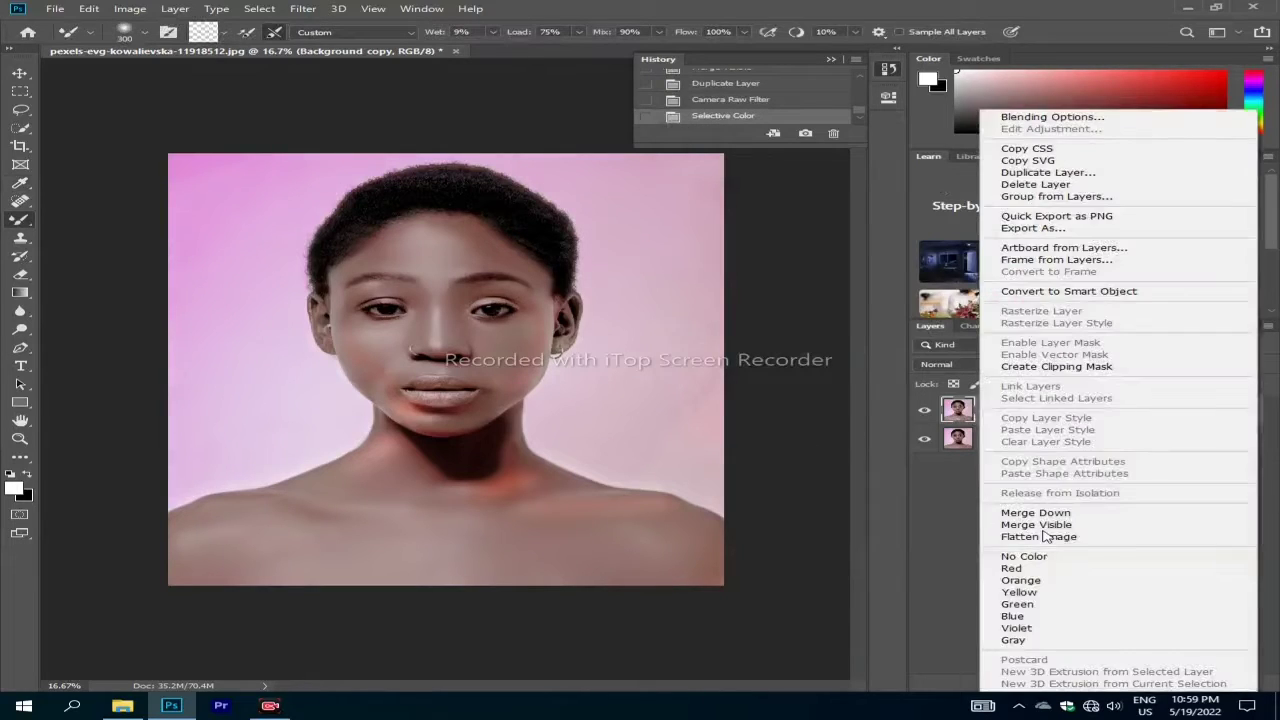
{"action": "left_click", "coordinate": [1036, 524]}
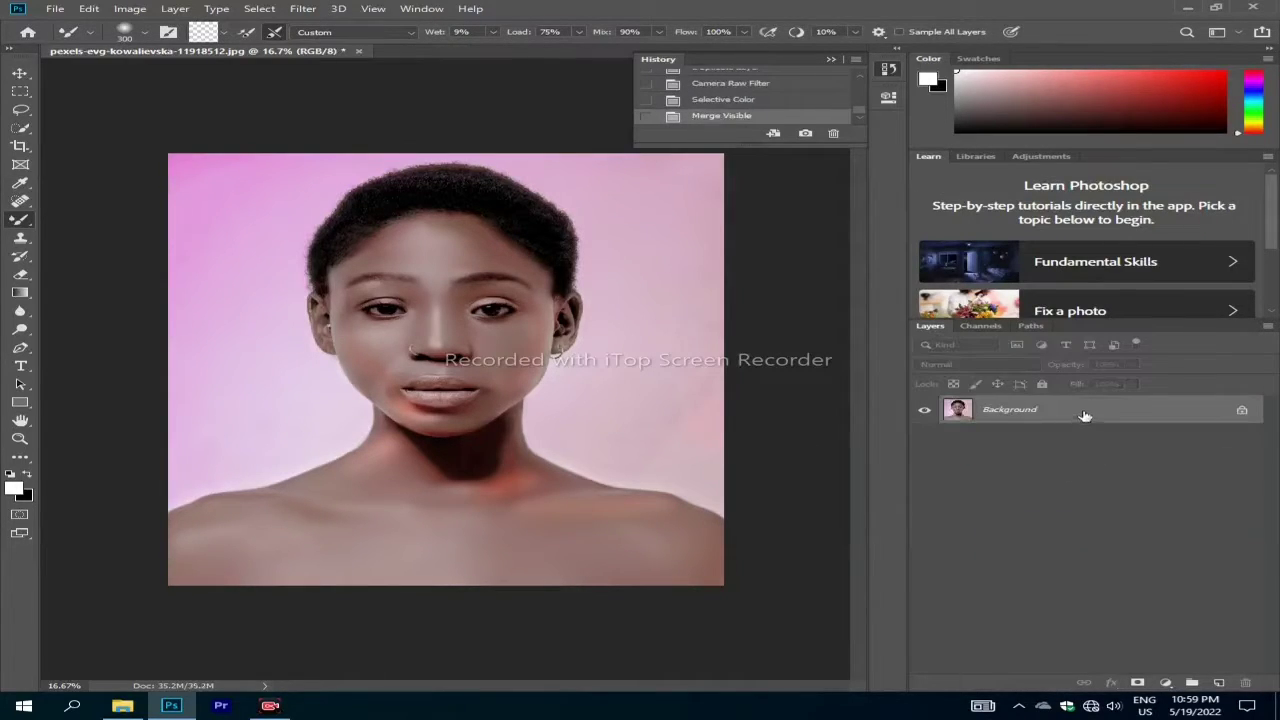
{"action": "right_click", "coordinate": [1085, 415]}
{"action": "left_click", "coordinate": [1120, 441]}
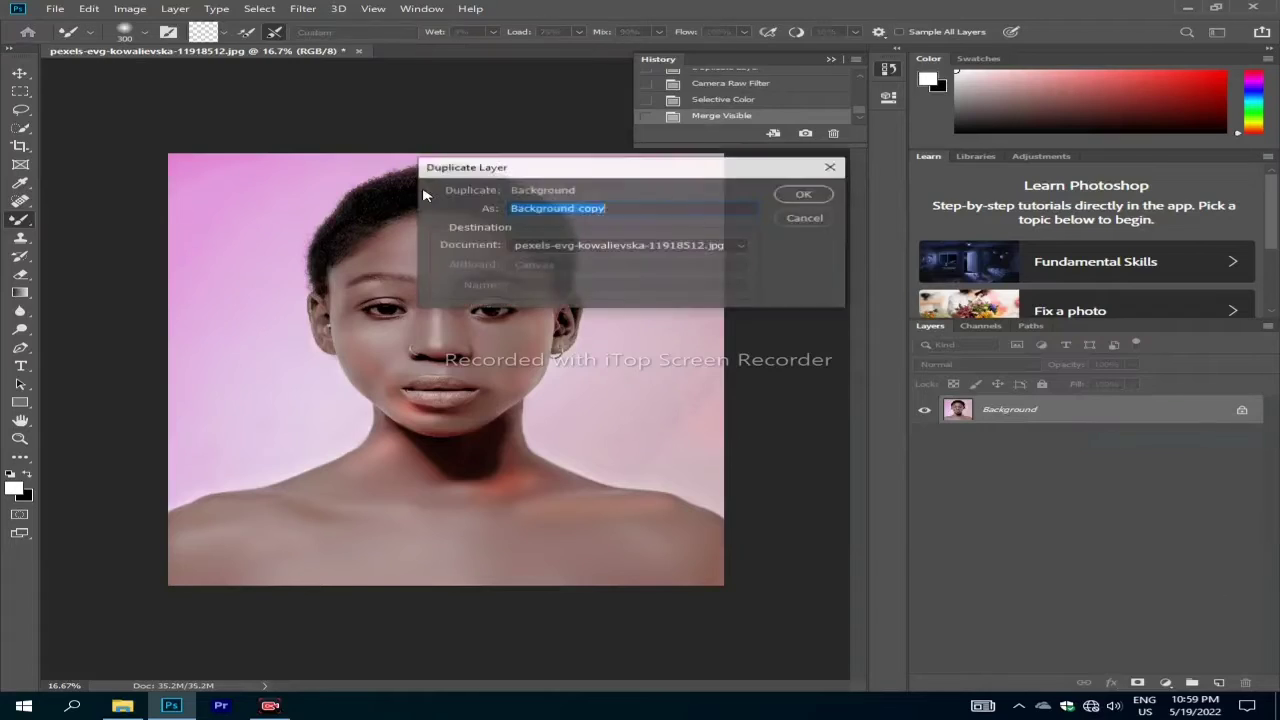
{"action": "left_click", "coordinate": [800, 196]}
- In Camera Raw HSL, set Oranges luminance -10 and Reds saturation +20
{"action": "left_click", "coordinate": [303, 8]}
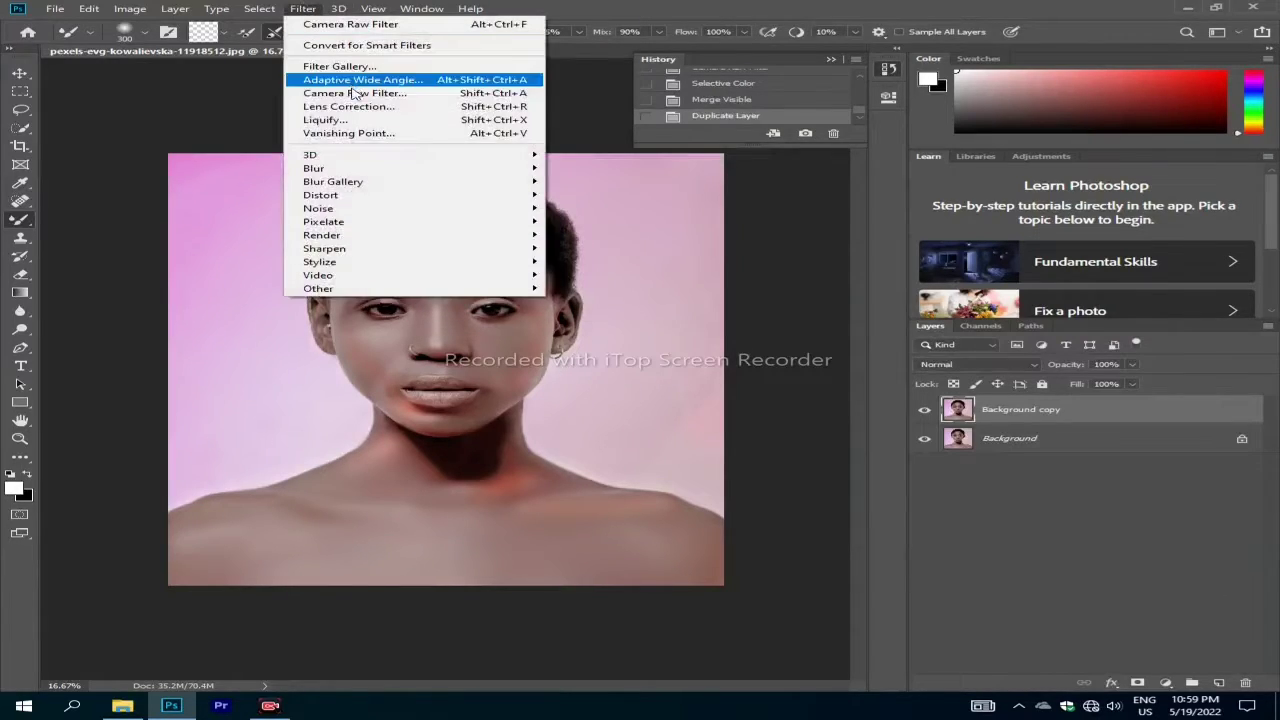
{"action": "left_click", "coordinate": [229, 91]}
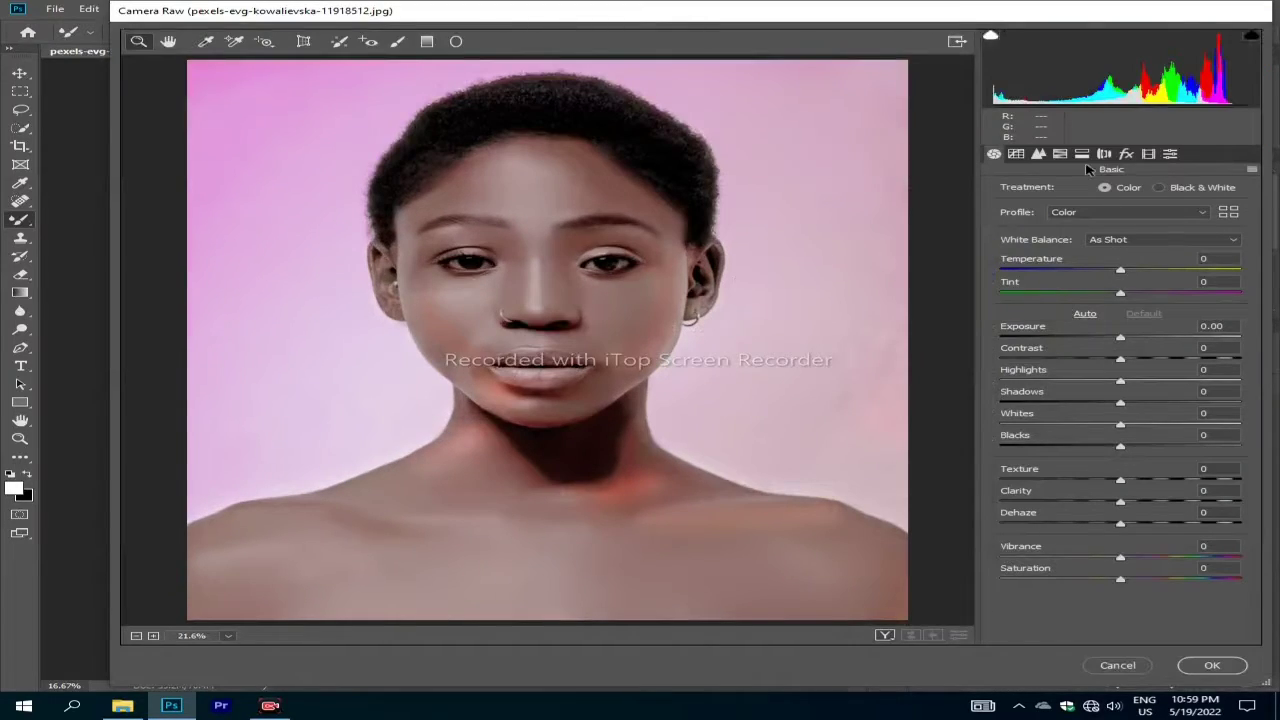
{"action": "left_click", "coordinate": [1062, 154]}
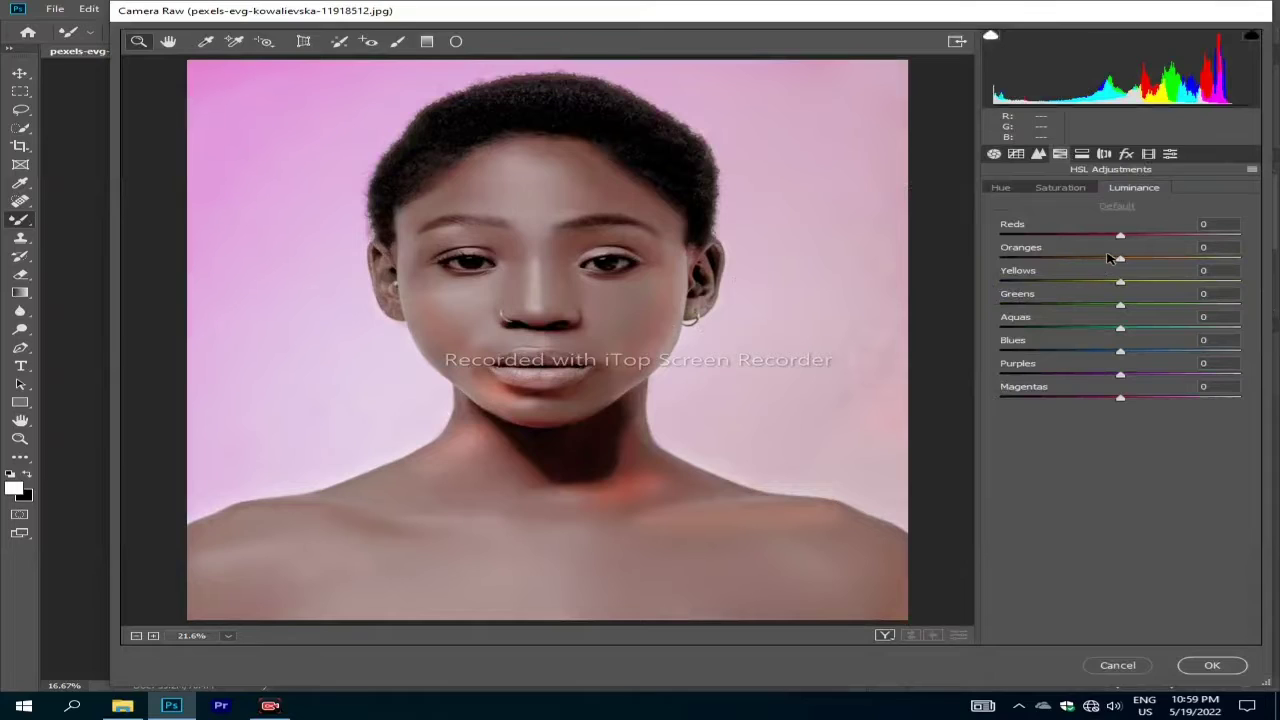
{"action": "left_click", "coordinate": [1109, 259]}
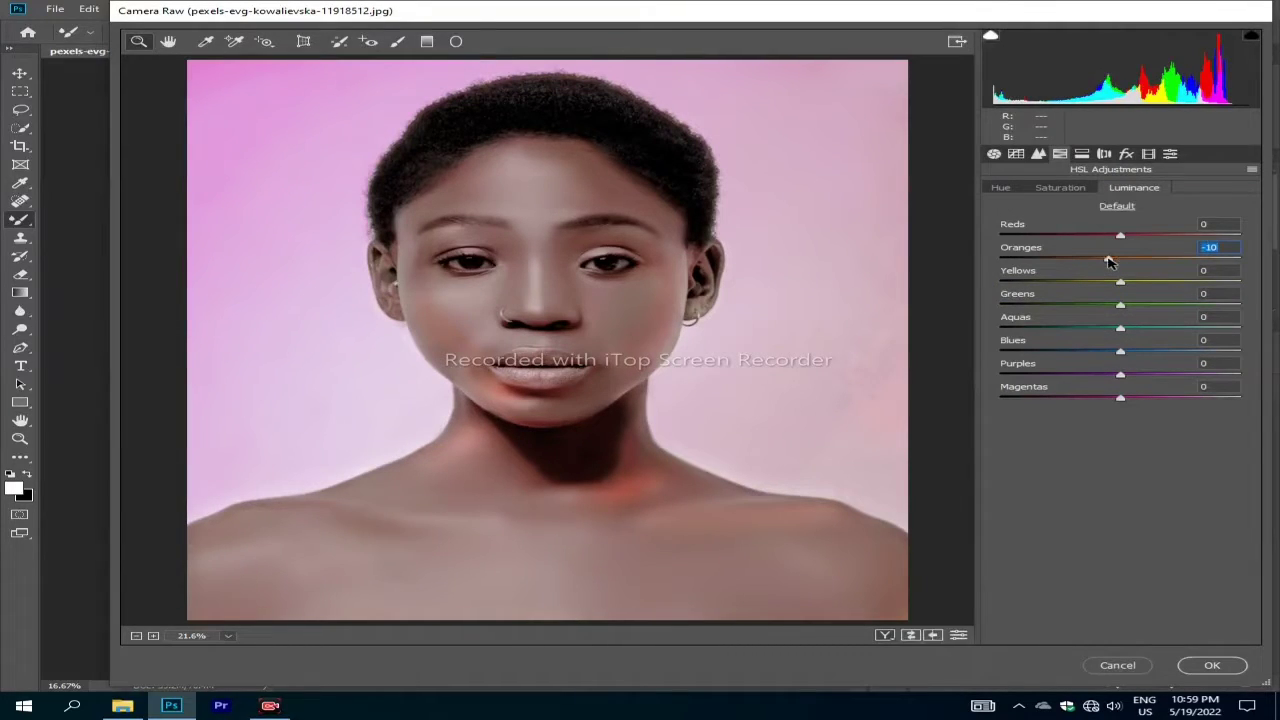
{"action": "left_click", "coordinate": [1057, 187]}
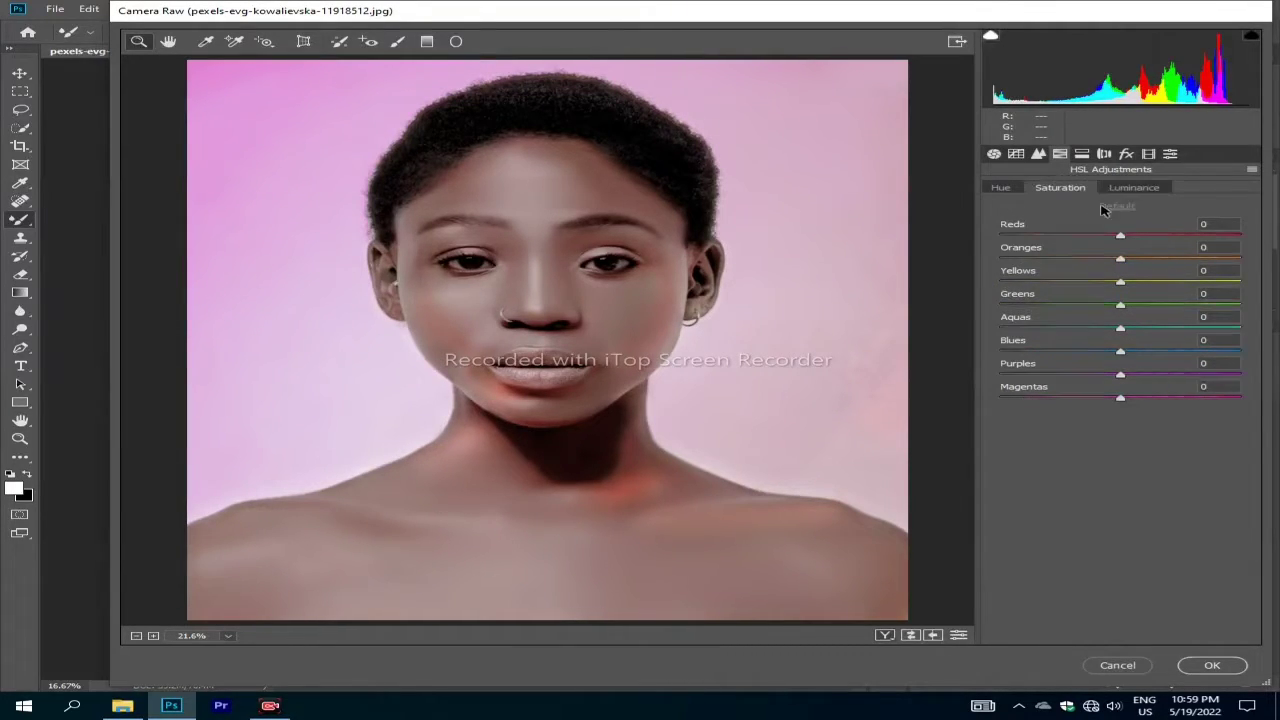
{"action": "left_click", "coordinate": [1144, 235]}
{"action": "left_click", "coordinate": [1211, 665]}
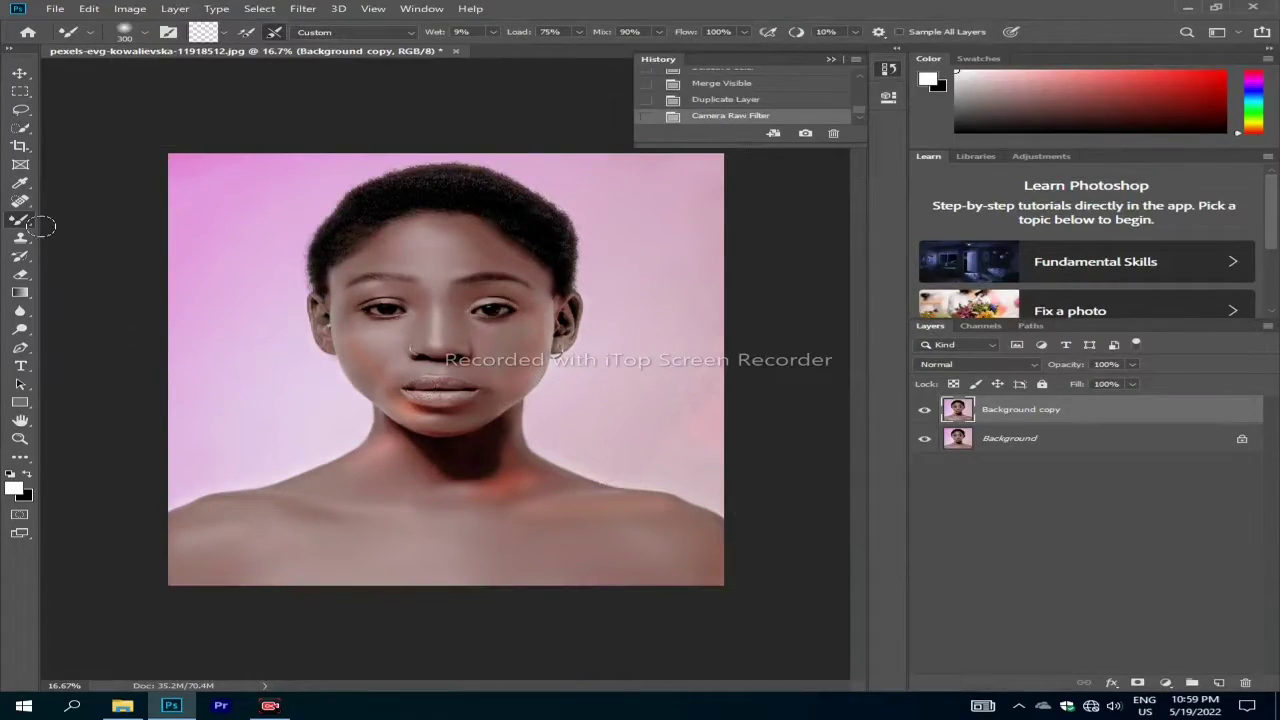
- Use the Mixer Brush to blend skin from the forehead near the right eye toward the left cheek
{"action": "left_click_drag", "start_coordinate": [476, 244], "coordinate": [516, 282]}
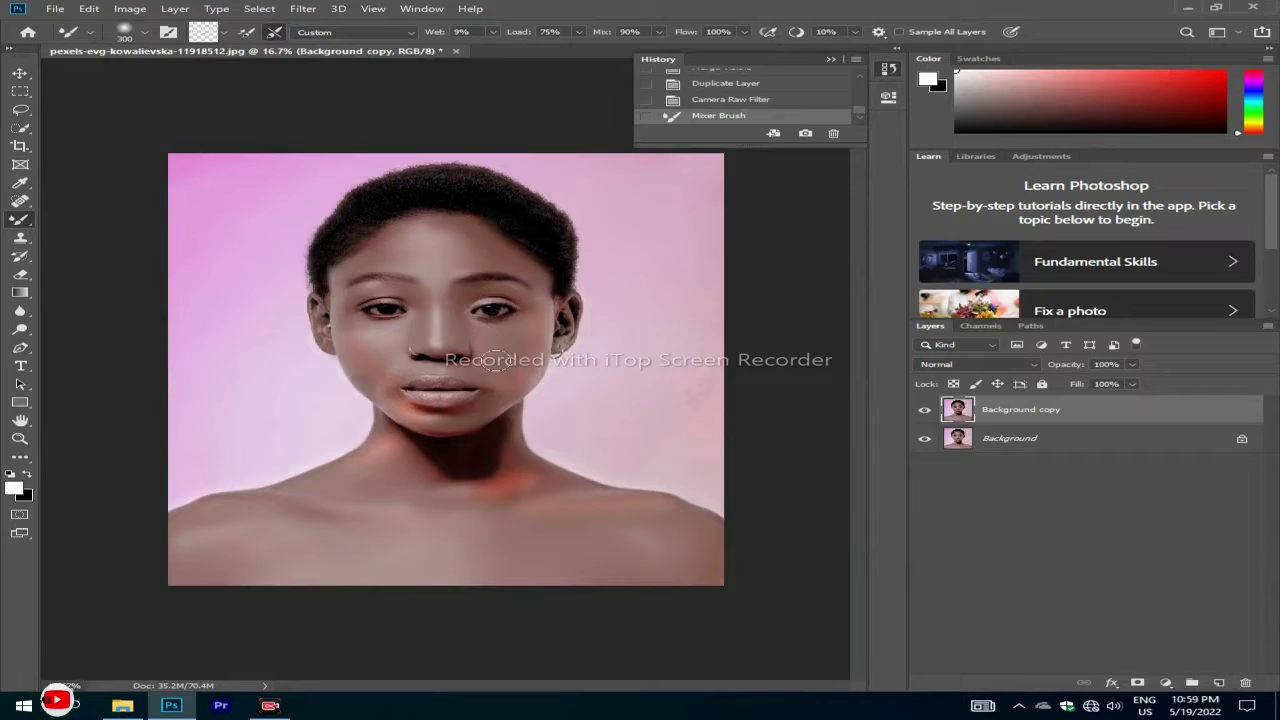
{"action": "mouse_move", "coordinate": [495, 364]}
{"action": "left_mouse_down"}
{"action": "mouse_move", "coordinate": [389, 370]}
{"action": "mouse_move", "coordinate": [405, 385]}
{"action": "left_mouse_up"}
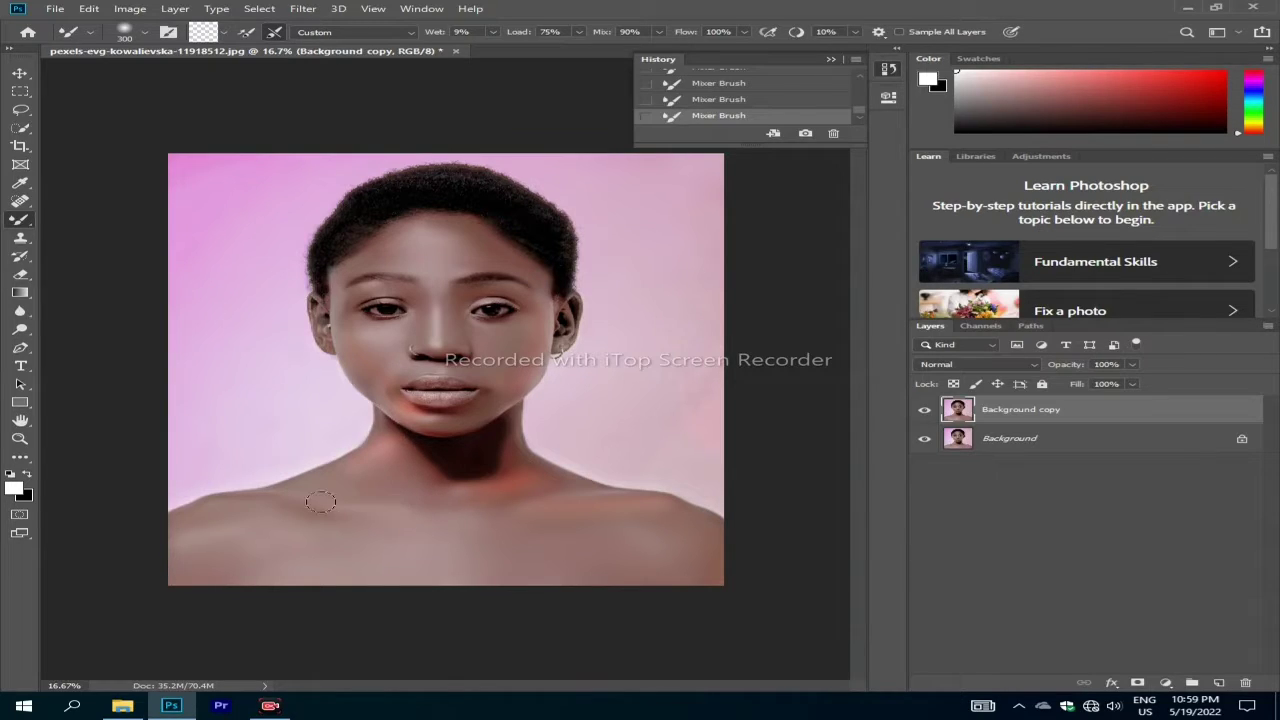
{"action": "left_click", "coordinate": [320, 8]}
- In Camera Raw HSL, set Reds saturation +58 and luminance +7, and Oranges hue -31, saturation -32, luminance -8
{"action": "left_click", "coordinate": [340, 95]}
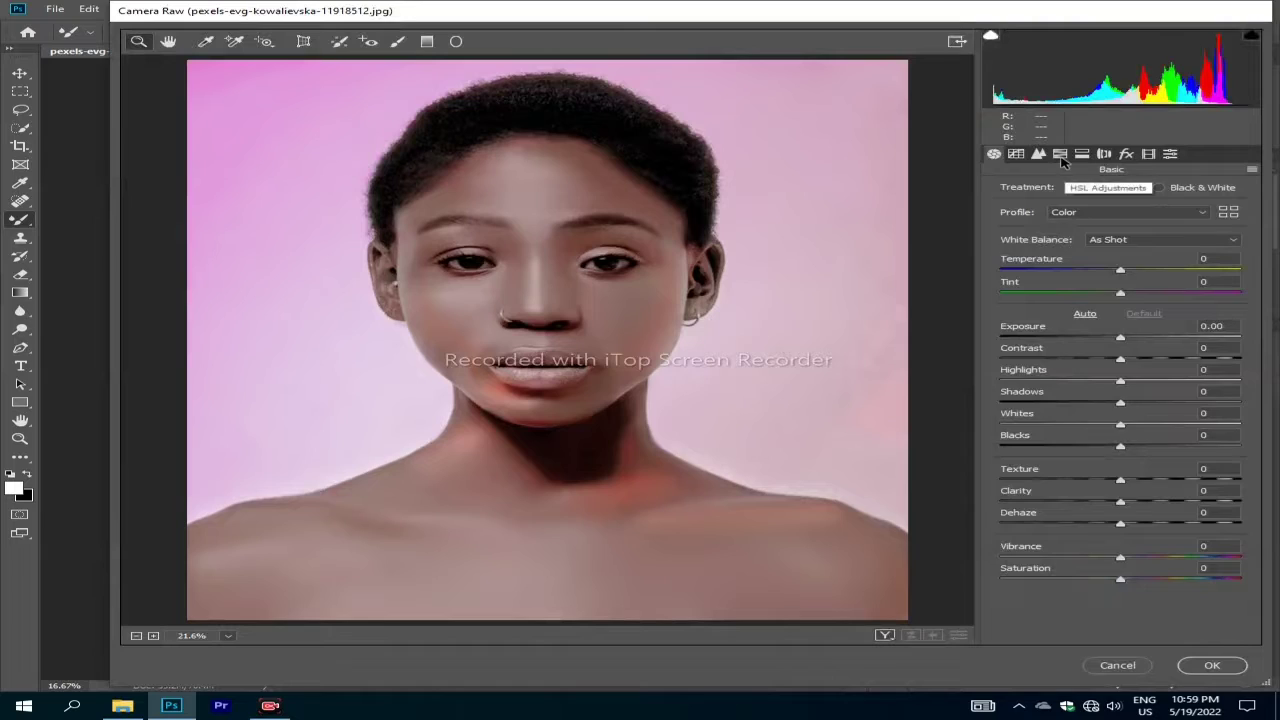
{"action": "left_click", "coordinate": [1060, 153]}
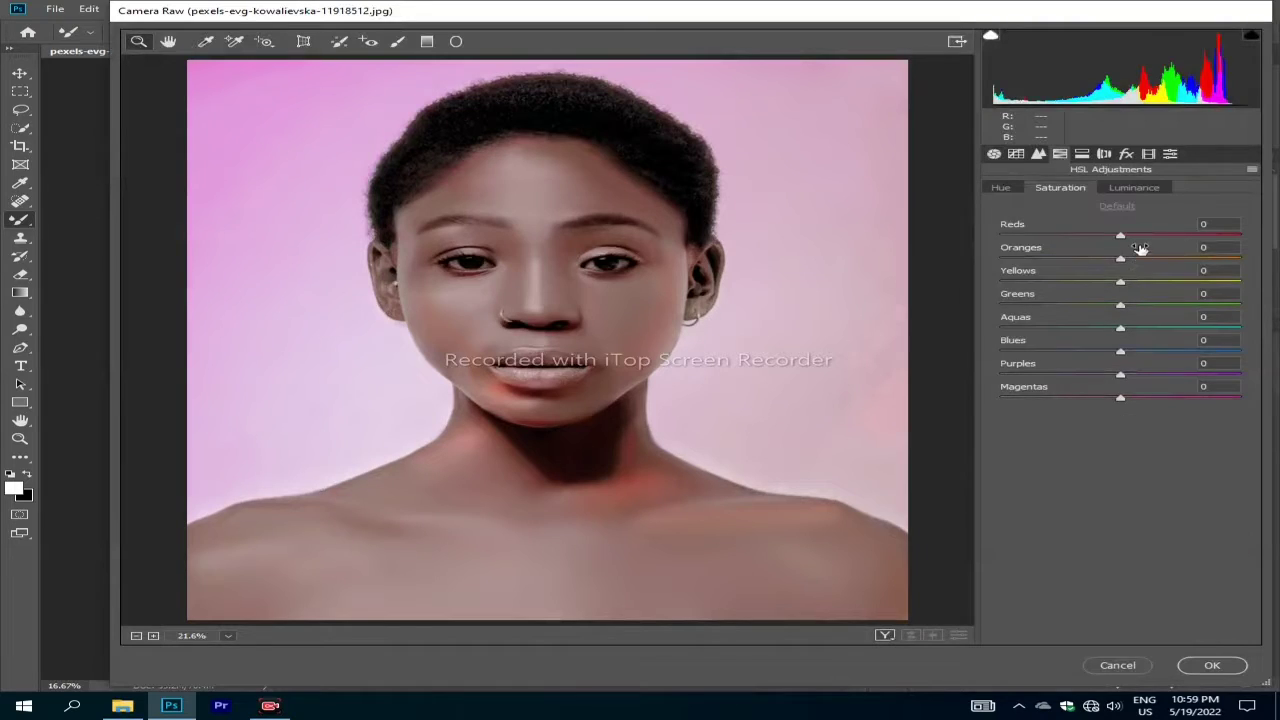
{"action": "left_click", "coordinate": [1189, 235]}
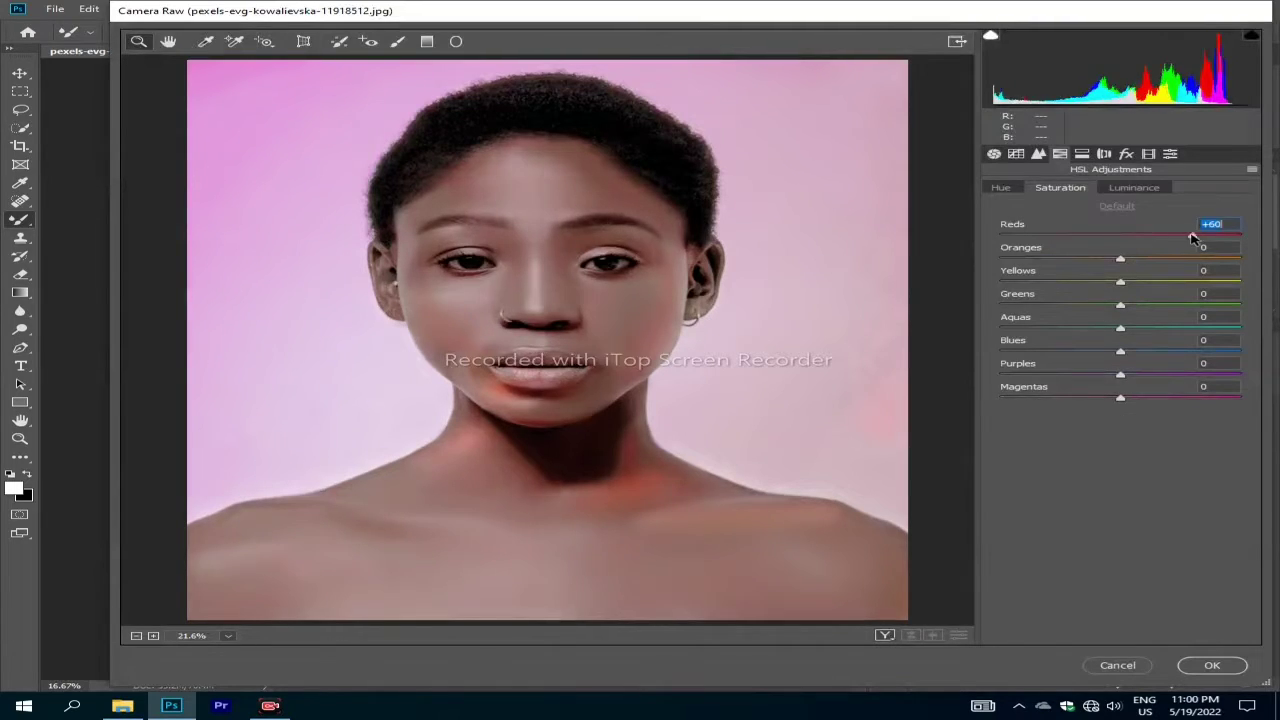
{"action": "left_click", "coordinate": [1001, 188]}
{"action": "left_click_drag", "start_coordinate": [1110, 259], "coordinate": [1083, 259]}
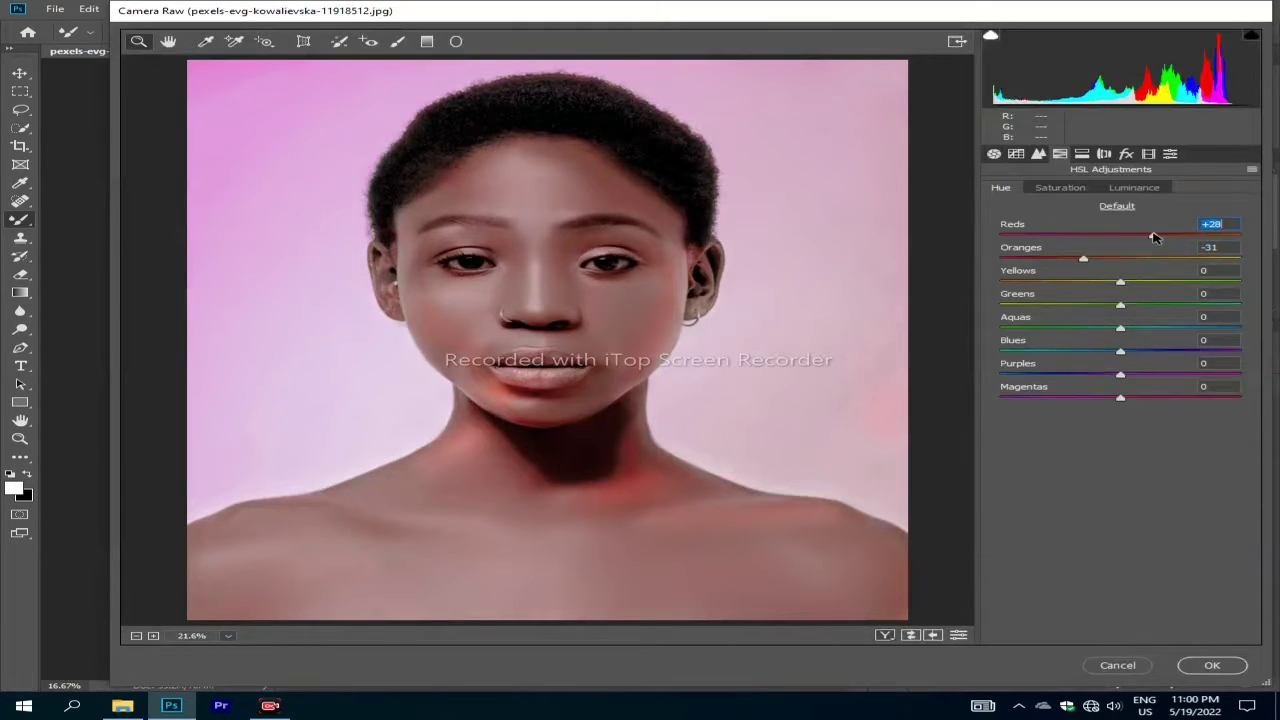
{"action": "left_click", "coordinate": [1070, 188]}
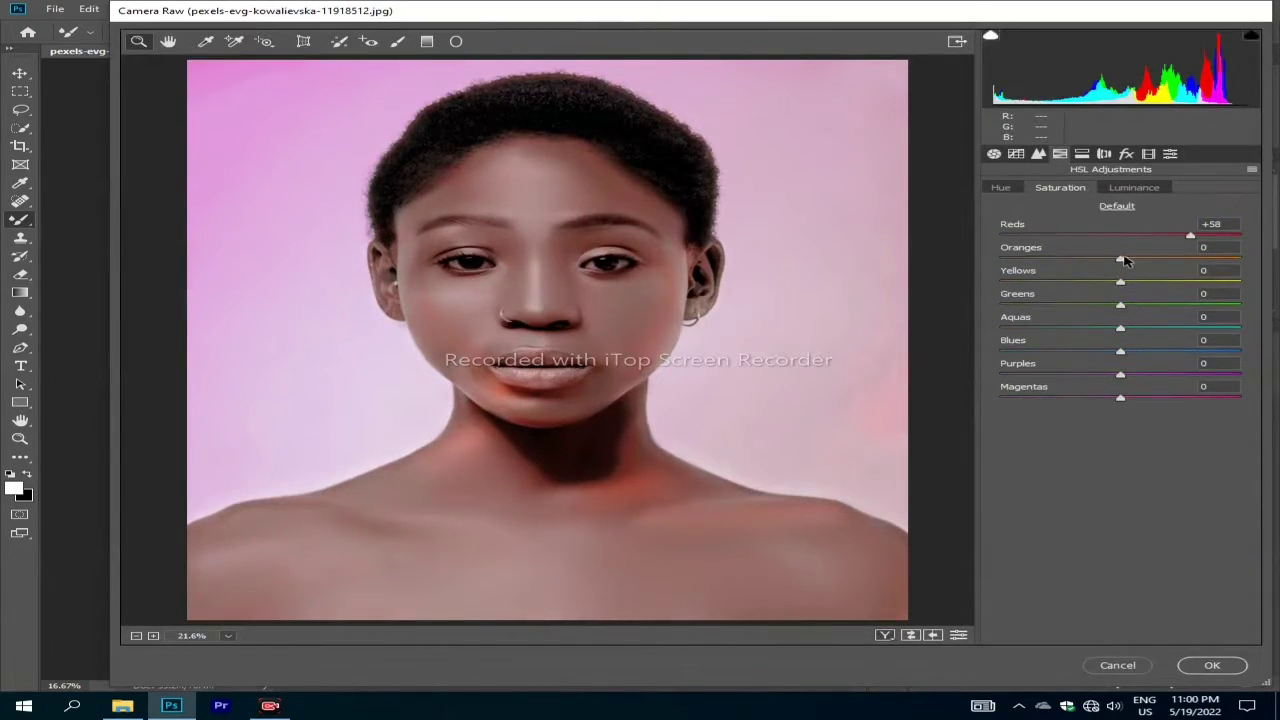
{"action": "left_click_drag", "start_coordinate": [1140, 259], "coordinate": [1085, 263]}
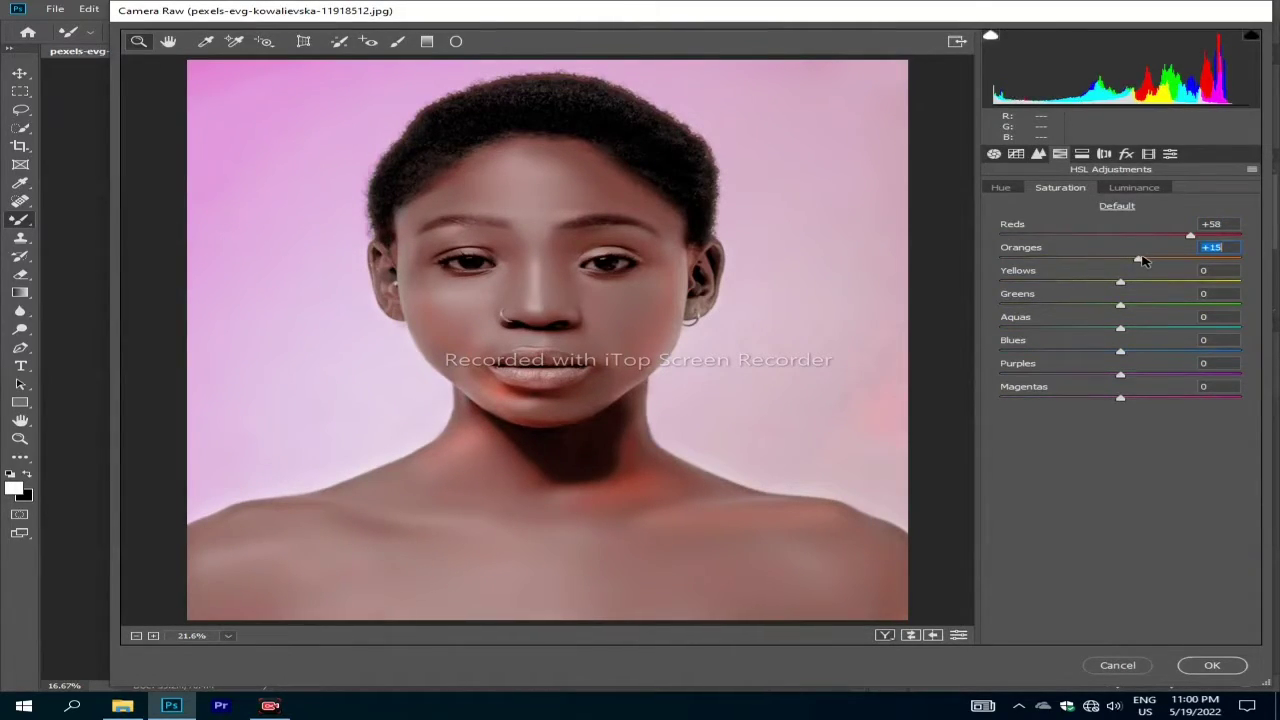
{"action": "left_click", "coordinate": [1084, 261]}
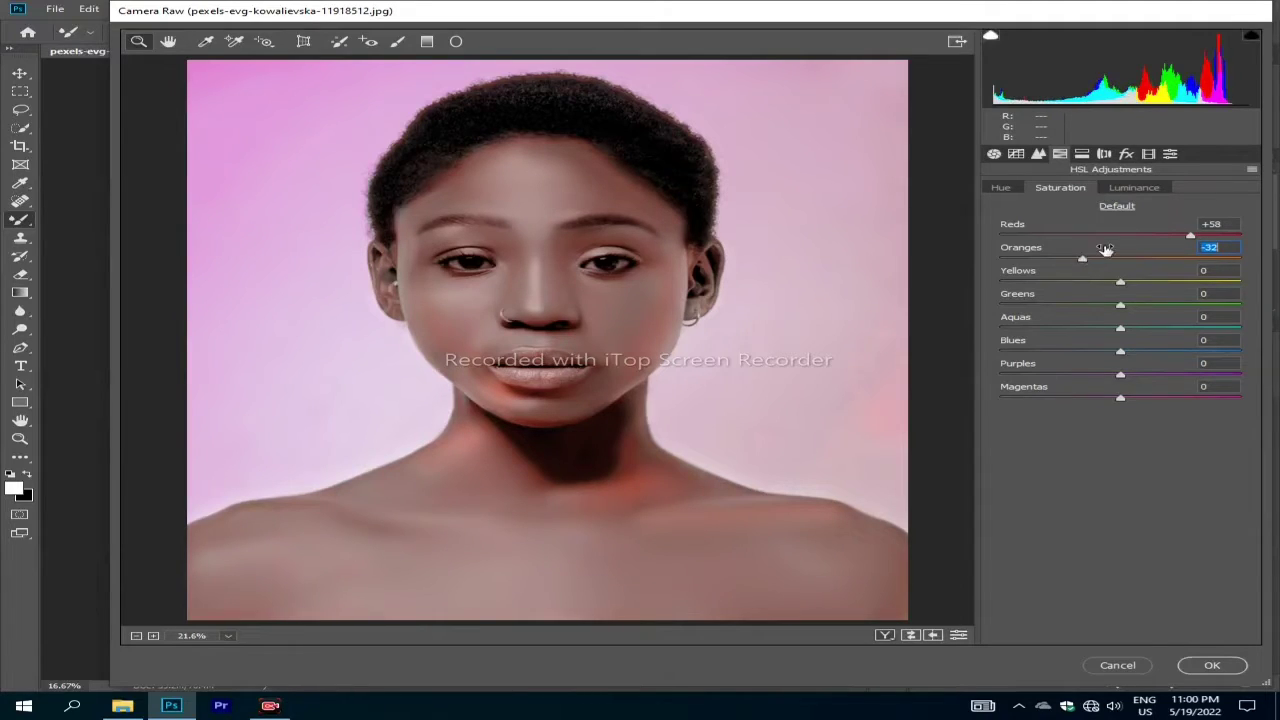
{"action": "left_click", "coordinate": [1124, 190]}
{"action": "left_click", "coordinate": [1147, 261]}
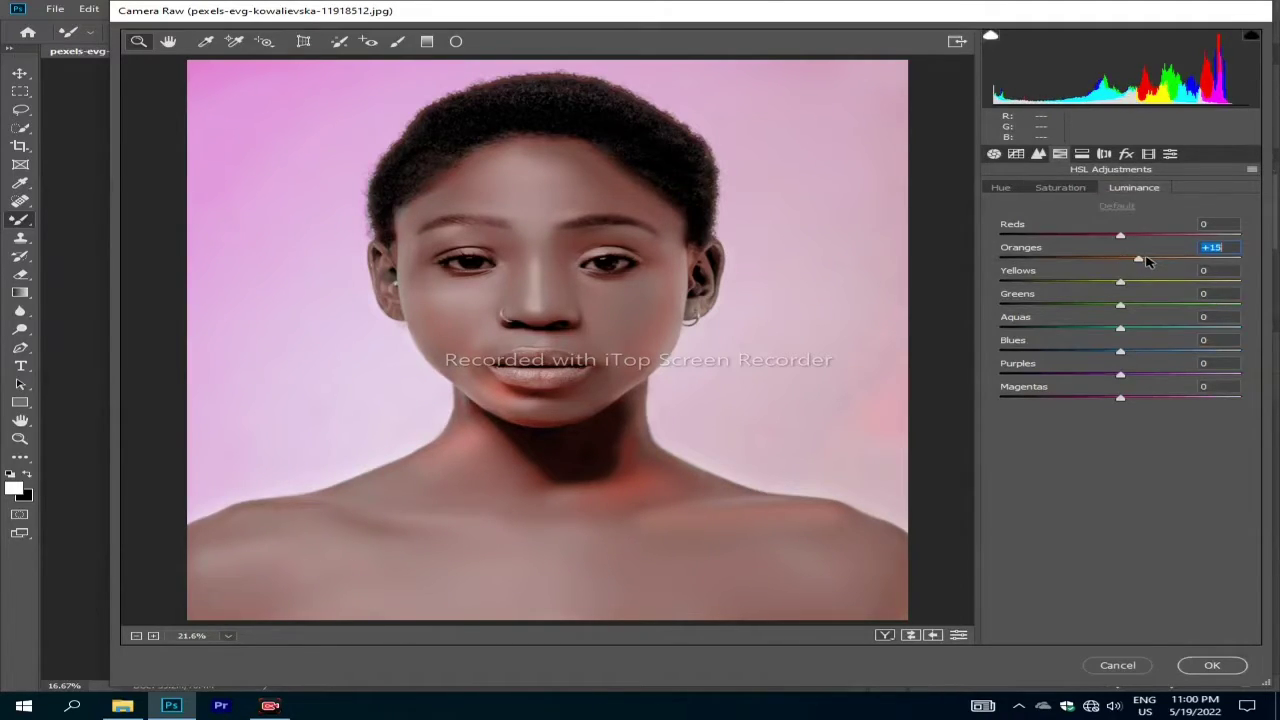
{"action": "mouse_move", "coordinate": [1147, 261]}
{"action": "left_mouse_down"}
{"action": "mouse_move", "coordinate": [1110, 260]}
{"action": "mouse_move", "coordinate": [1138, 238]}
{"action": "left_mouse_up"}
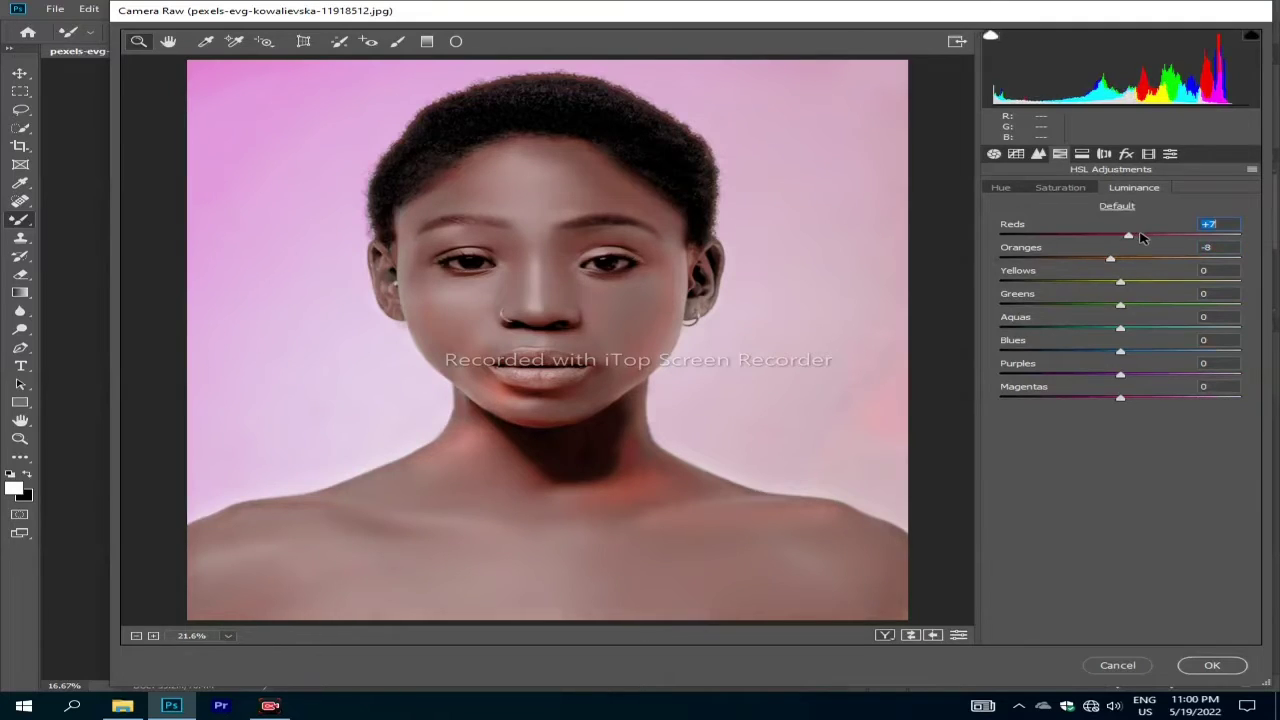
- Apply the Camera Raw adjustment and zoom in on the lips and neck
{"action": "left_click", "coordinate": [1212, 665]}
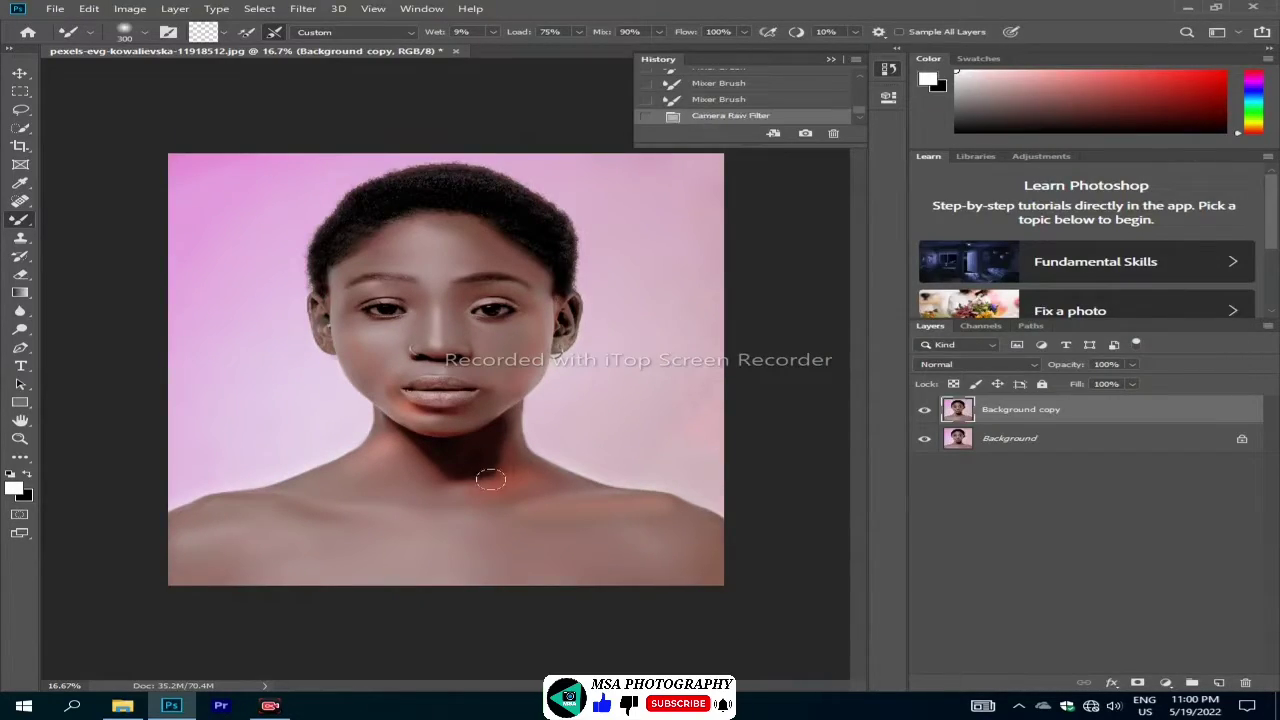
{"action": "left_click", "coordinate": [19, 438]}
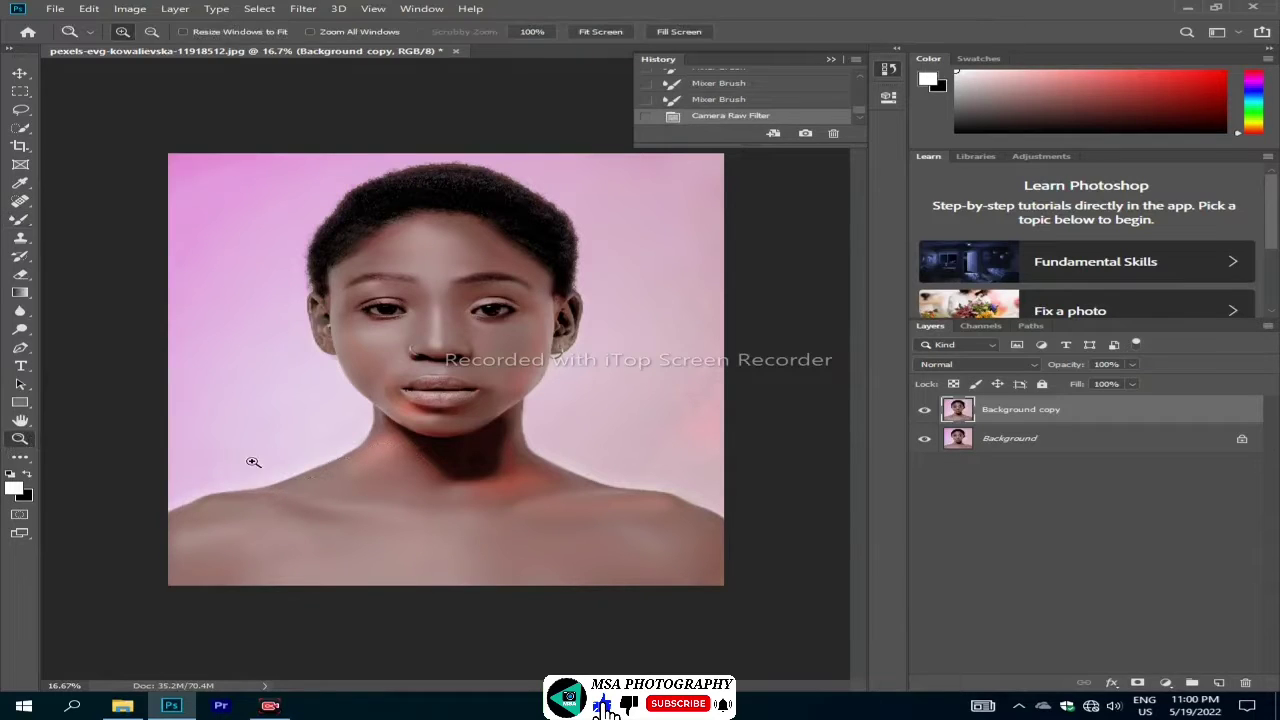
{"action": "left_click_drag", "start_coordinate": [450, 402], "coordinate": [611, 546]}
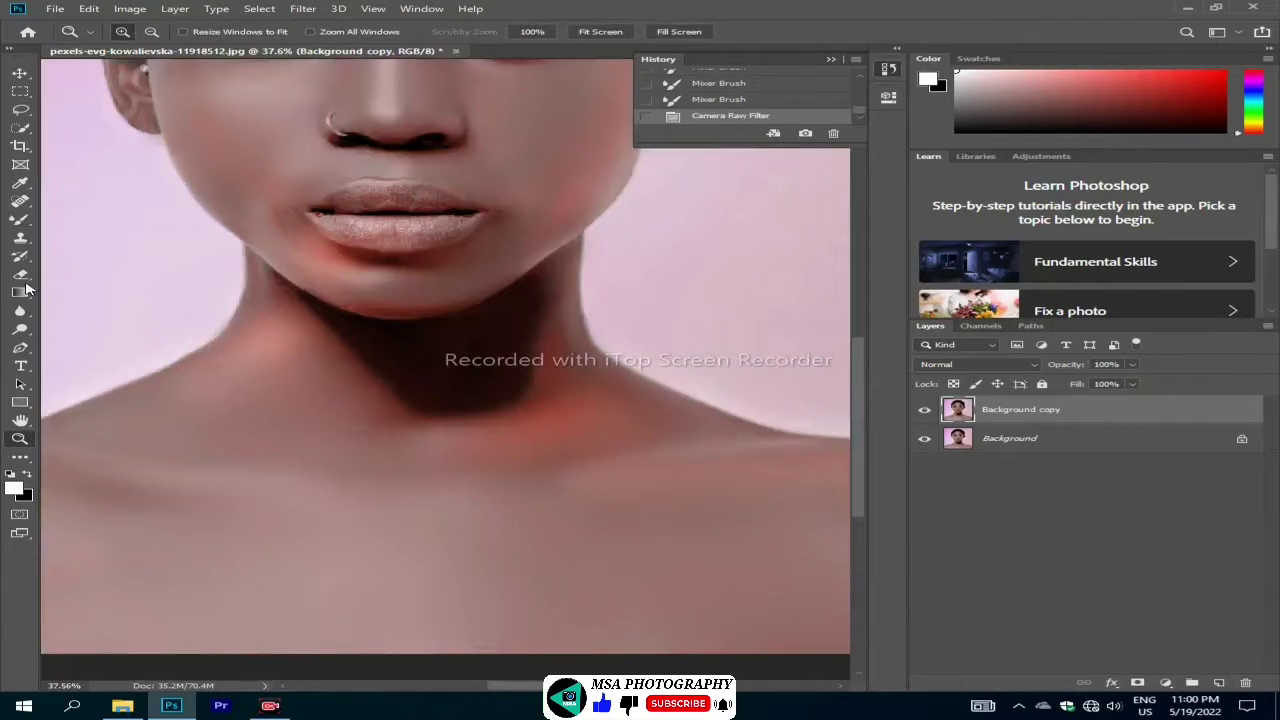
- Try a Dodge stroke on the neck's dark shadow, then delete that History state
{"action": "left_click", "coordinate": [22, 330]}
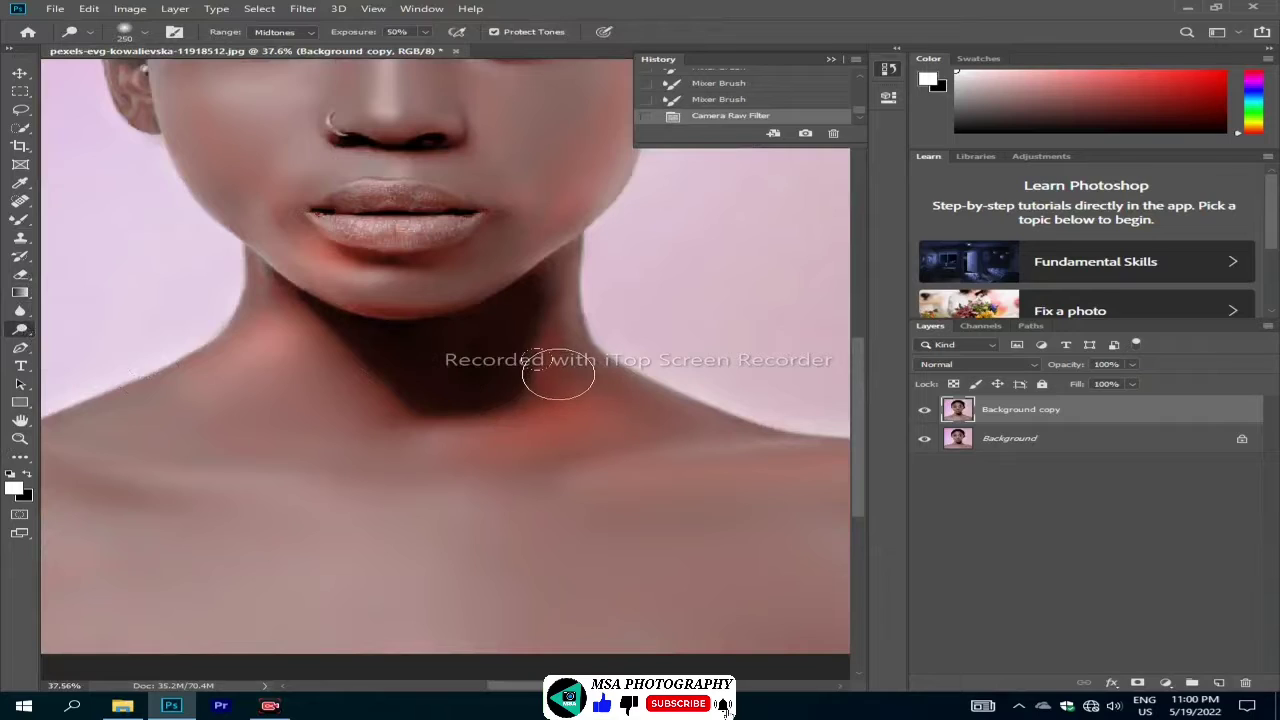
{"action": "left_click_drag", "start_coordinate": [551, 394], "coordinate": [520, 415]}
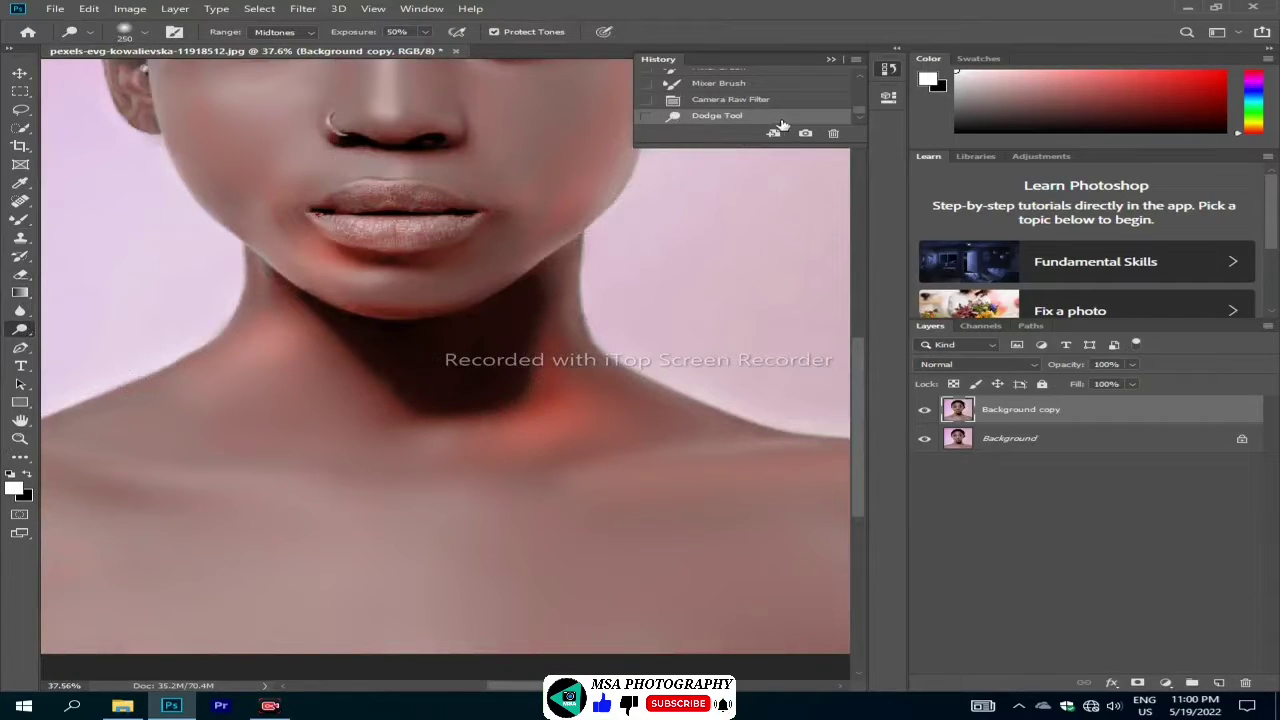
{"action": "left_click", "coordinate": [833, 133]}
{"action": "left_click", "coordinate": [547, 263]}
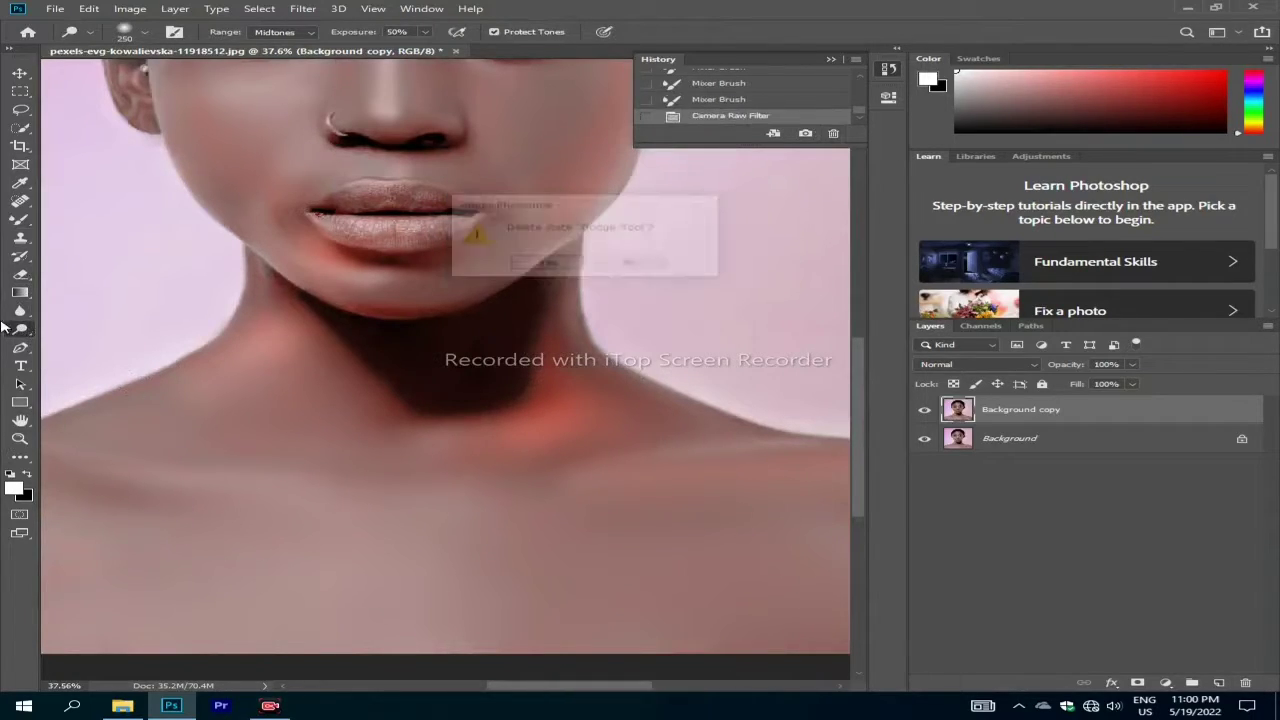
{"action": "right_click", "coordinate": [16, 330]}
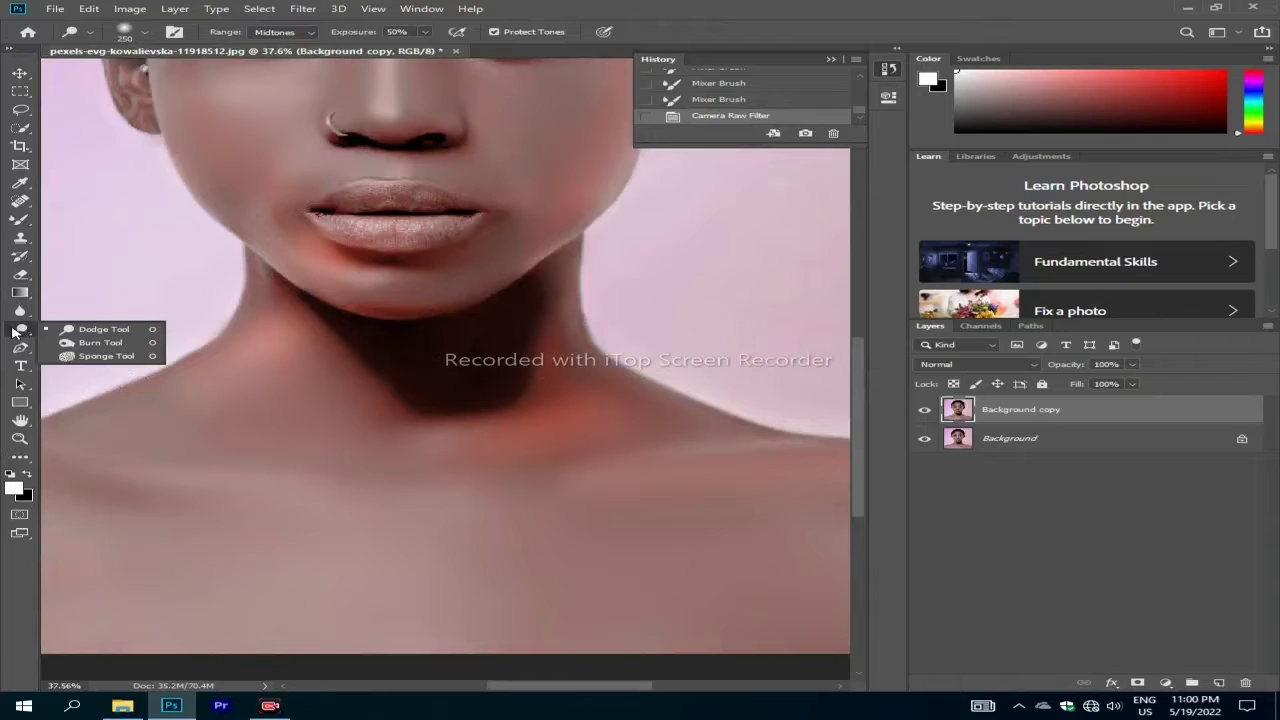
- Desaturate the reddish patches on the neck with an enlarged Sponge brush
{"action": "left_click", "coordinate": [73, 357]}
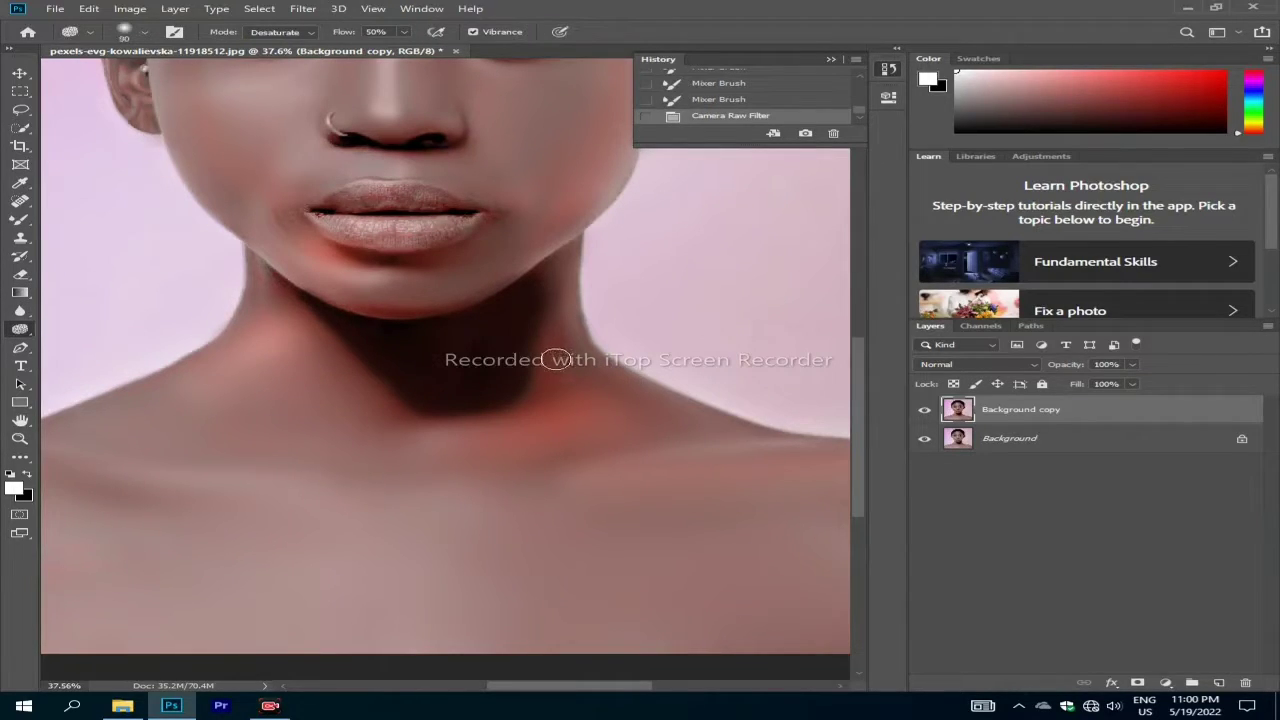
{"action": "key", "text": "bracketright"}
{"action": "key", "text": "bracketright"}
{"action": "left_click", "coordinate": [557, 414]}
{"action": "left_click_drag", "start_coordinate": [553, 408], "coordinate": [530, 359]}
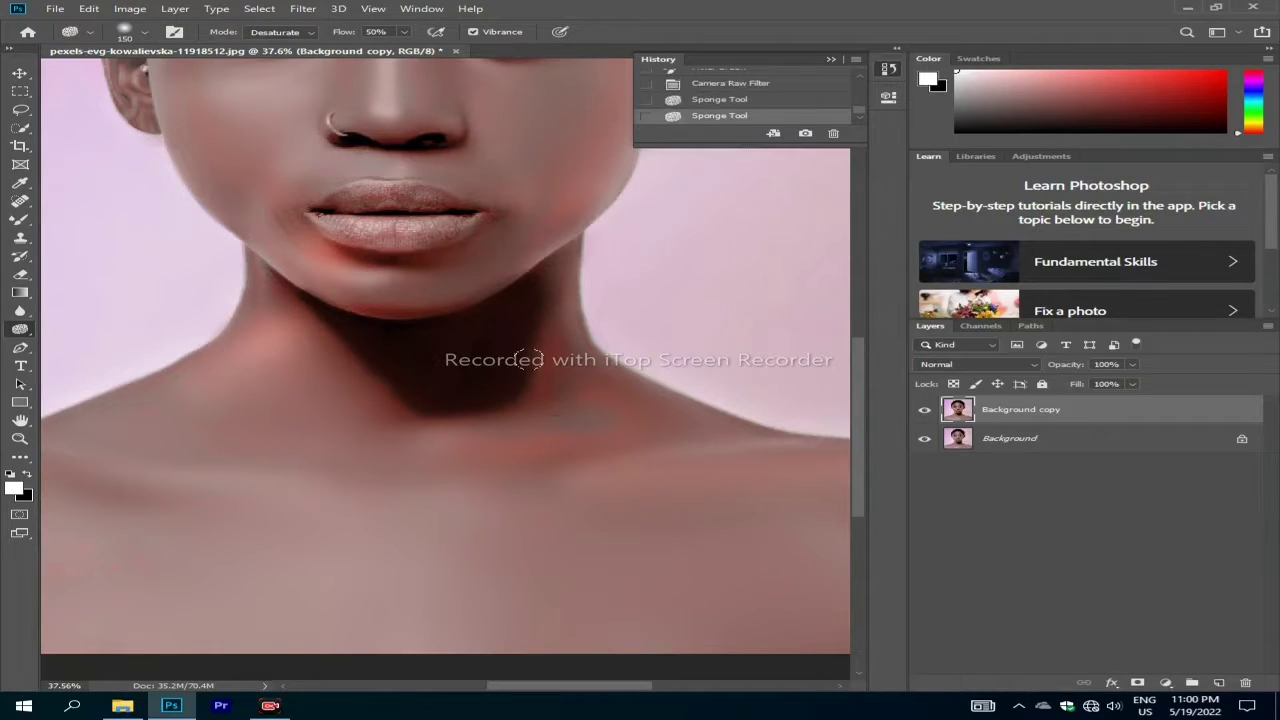
{"action": "left_click", "coordinate": [540, 400]}
{"action": "scroll", "coordinate": [460, 193], "scroll_direction": "up", "scroll_amount": 3}
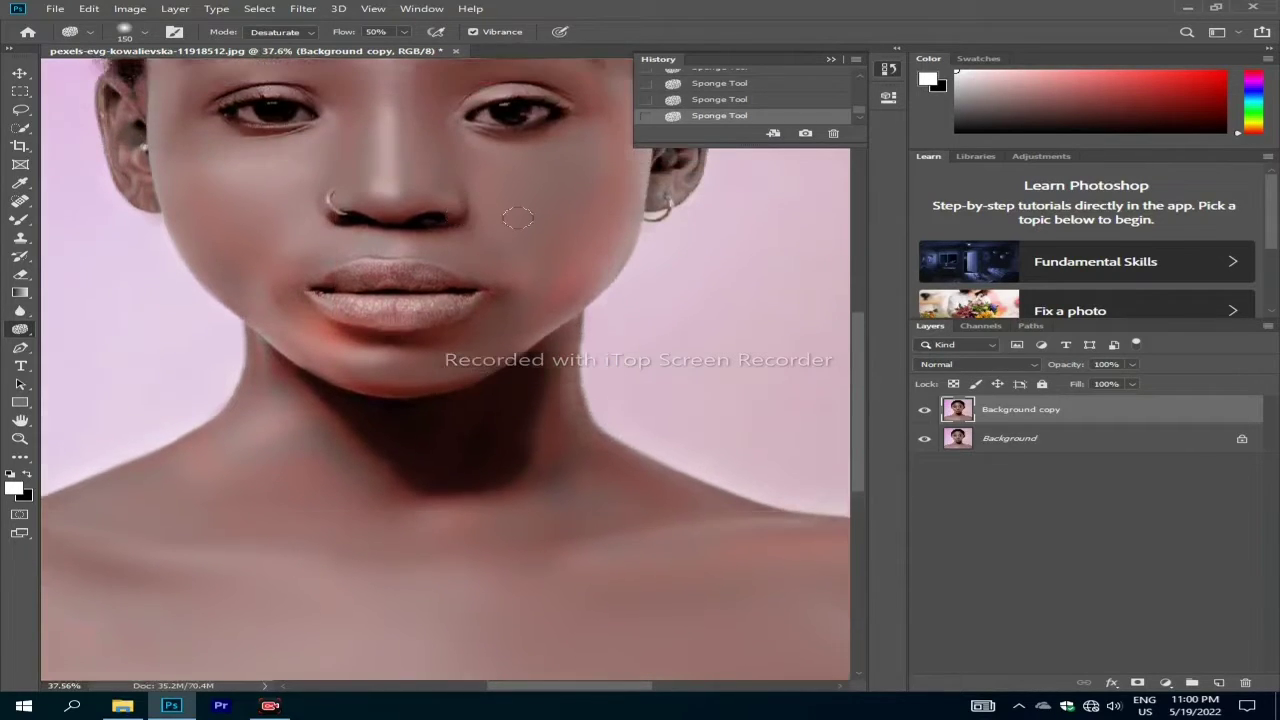
{"action": "scroll", "coordinate": [520, 208], "scroll_direction": "up", "scroll_amount": 3}
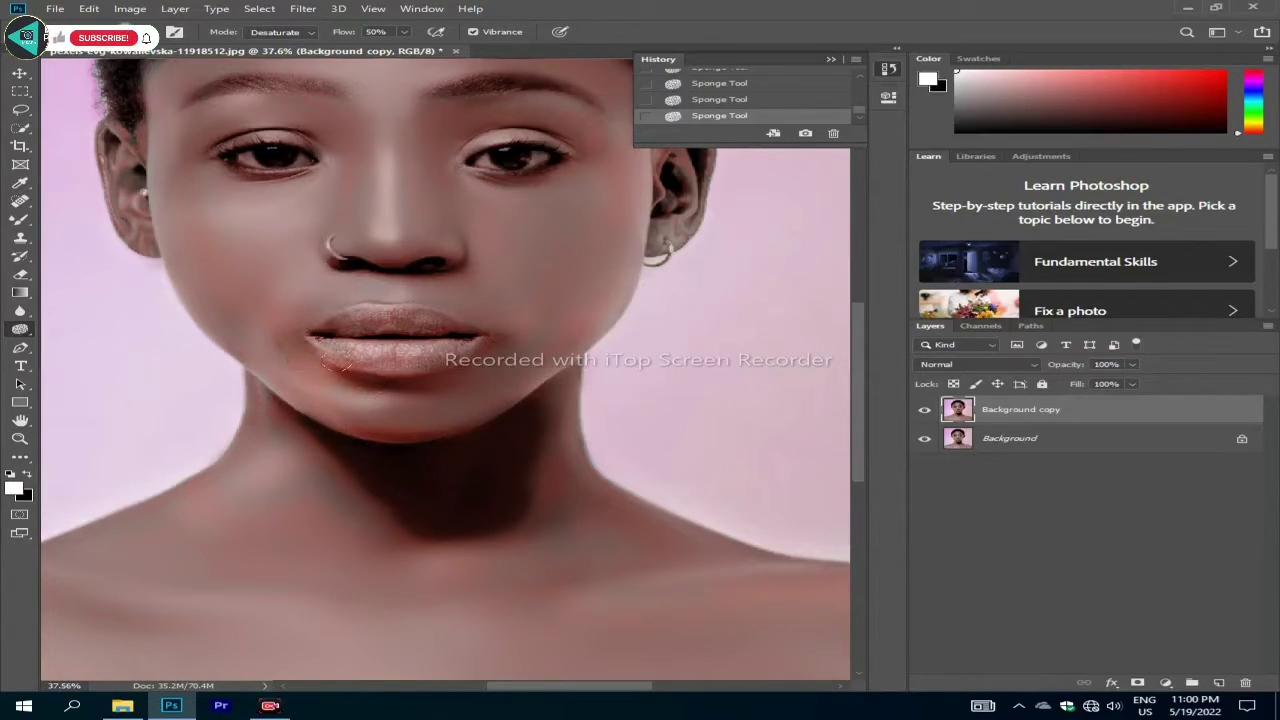
{"action": "left_click", "coordinate": [20, 219]}
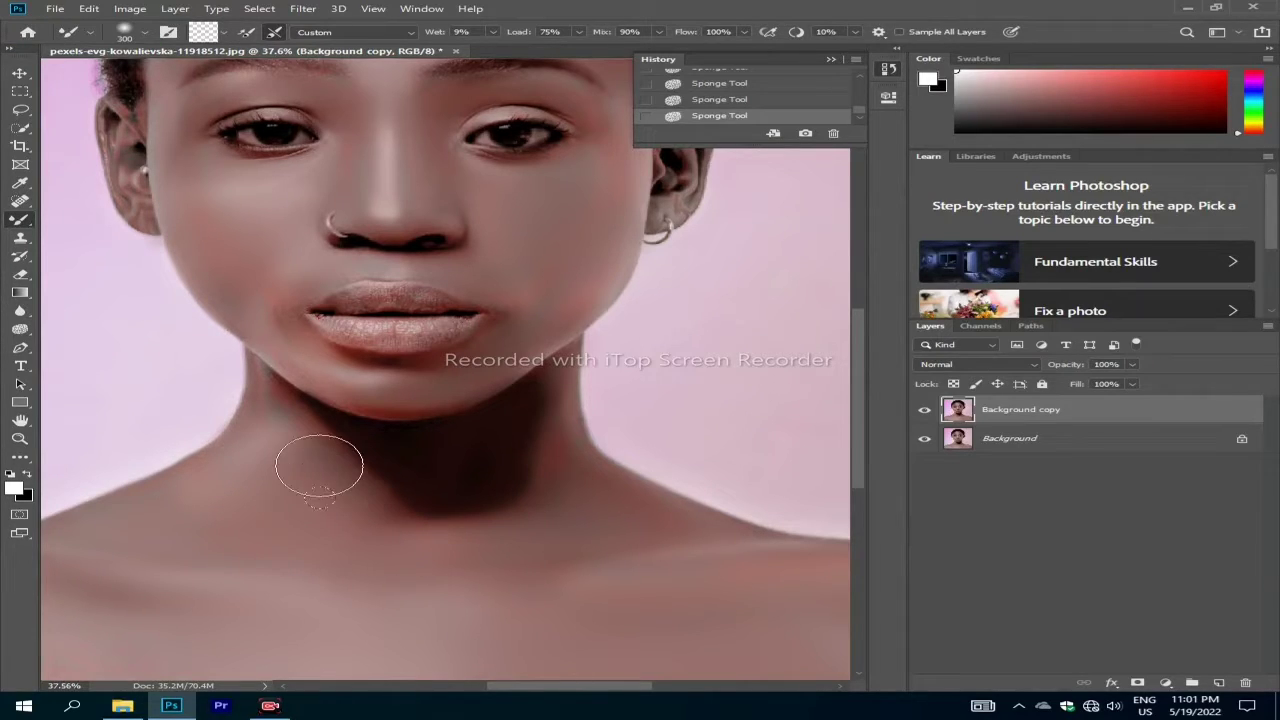
- Blend the skin on the left side of the neck and the left cheek with the Mixer Brush
{"action": "left_click_drag", "start_coordinate": [293, 522], "coordinate": [529, 443]}
{"action": "scroll", "coordinate": [530, 430], "scroll_direction": "up", "scroll_amount": 3}
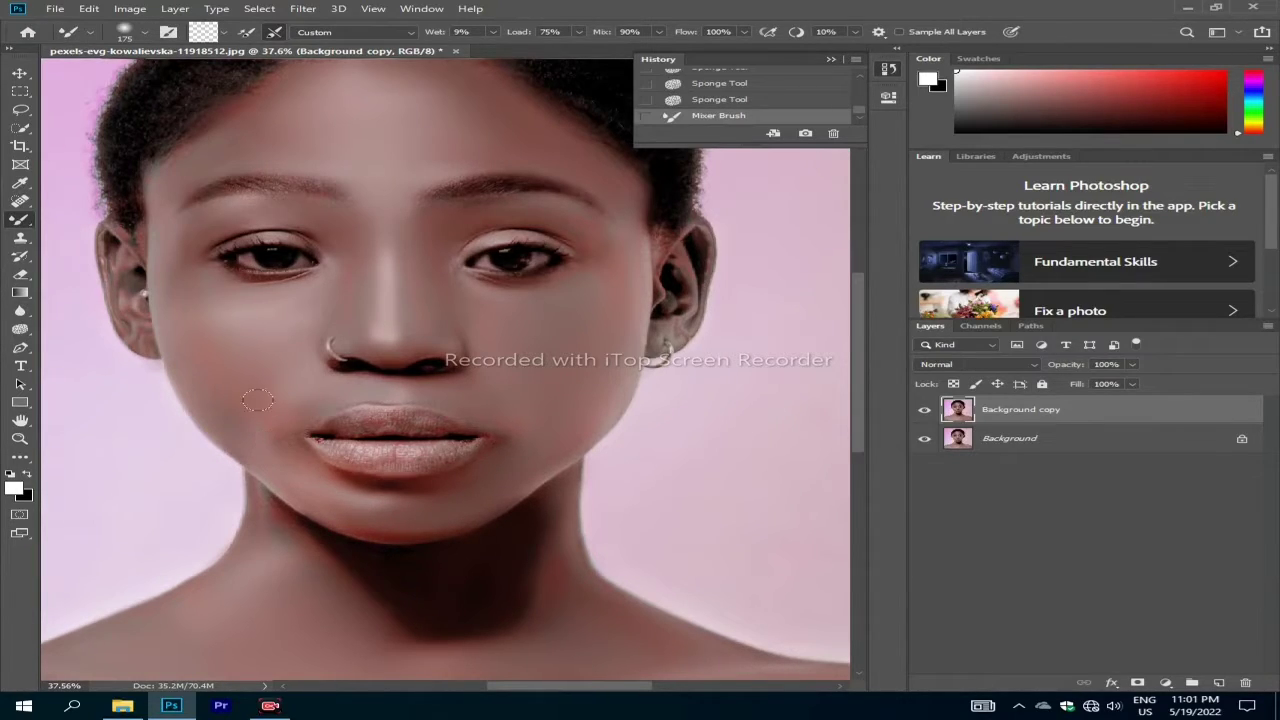
{"action": "left_click_drag", "start_coordinate": [221, 331], "coordinate": [240, 337]}
{"action": "key", "text": "p"}
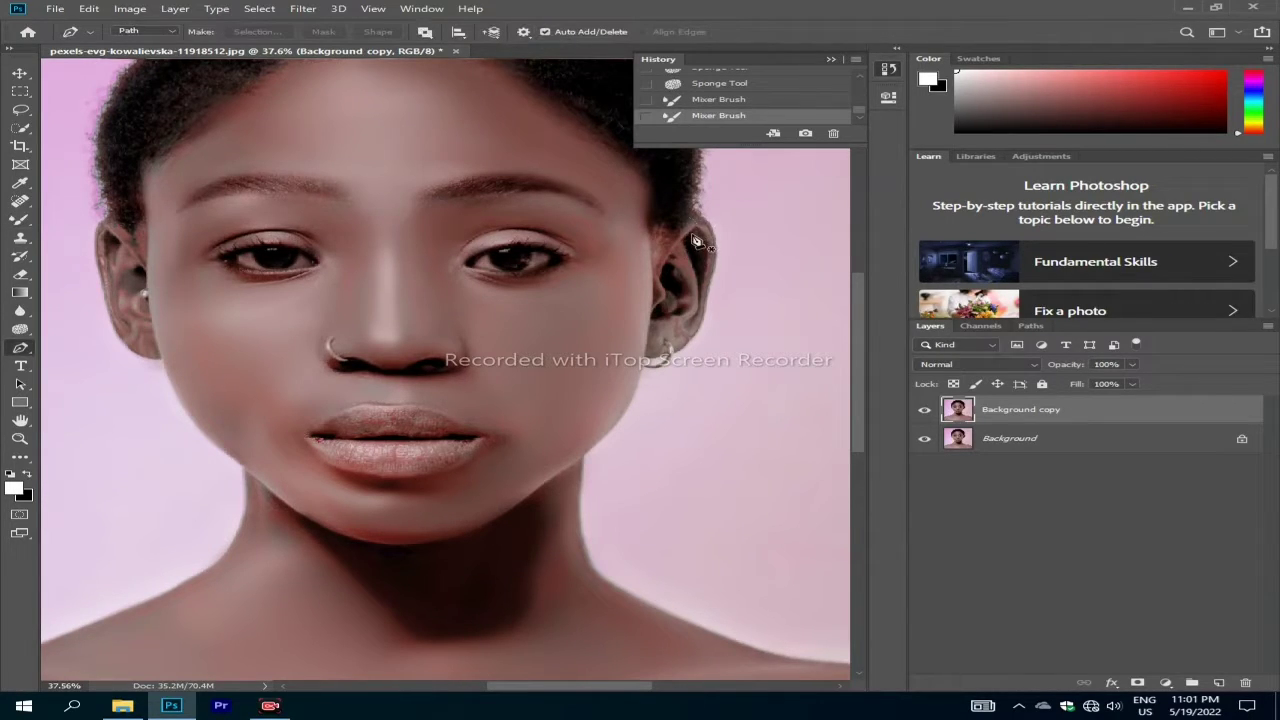
{"action": "key", "text": "b"}
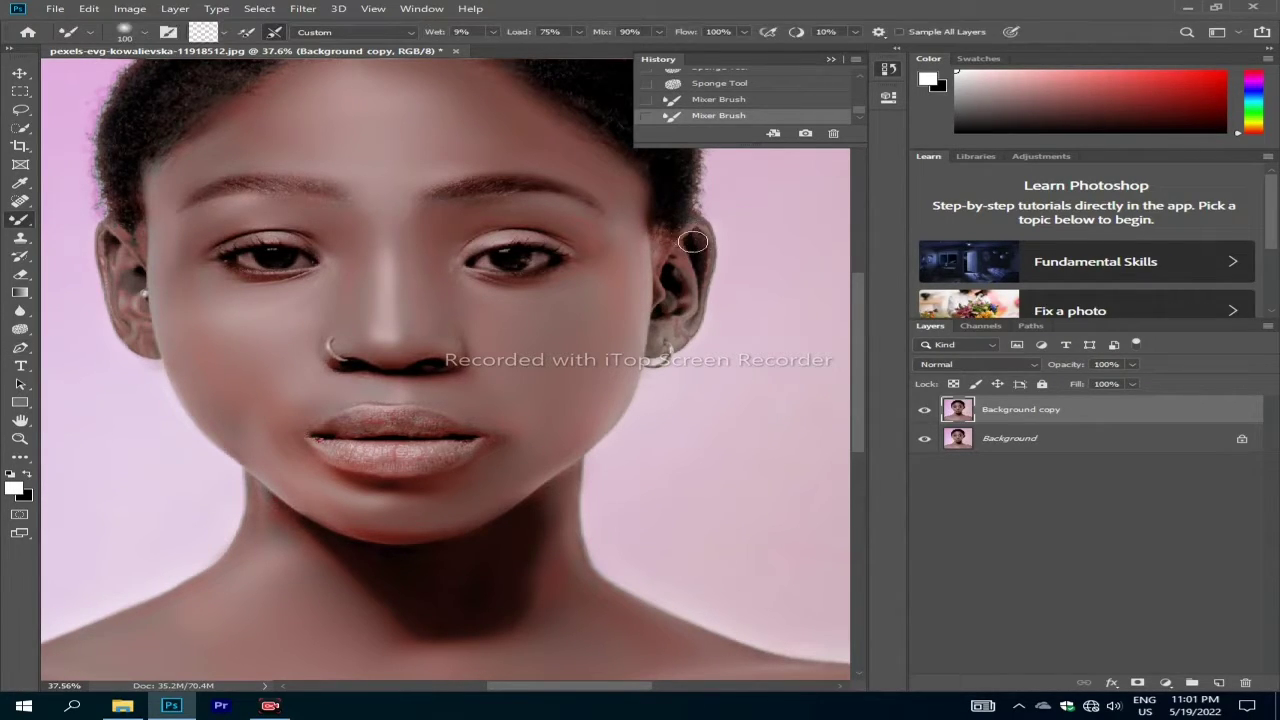
- Blend the skin along the ear and other facial areas using a 70 px Mixer Brush
{"action": "key", "text": "bracketleft"}
{"action": "key", "text": "bracketleft"}
{"action": "key", "text": "bracketleft"}
{"action": "left_click_drag", "start_coordinate": [674, 332], "coordinate": [690, 258]}
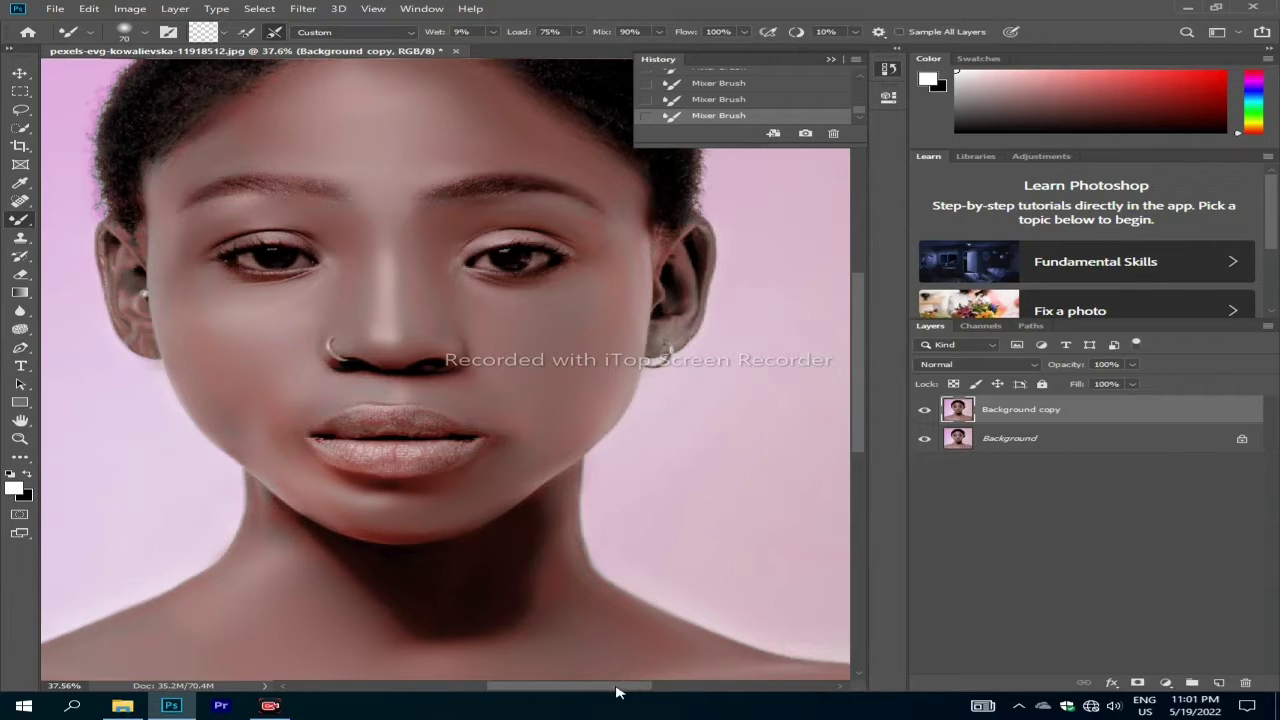
{"action": "left_click_drag", "start_coordinate": [626, 681], "coordinate": [559, 683]}
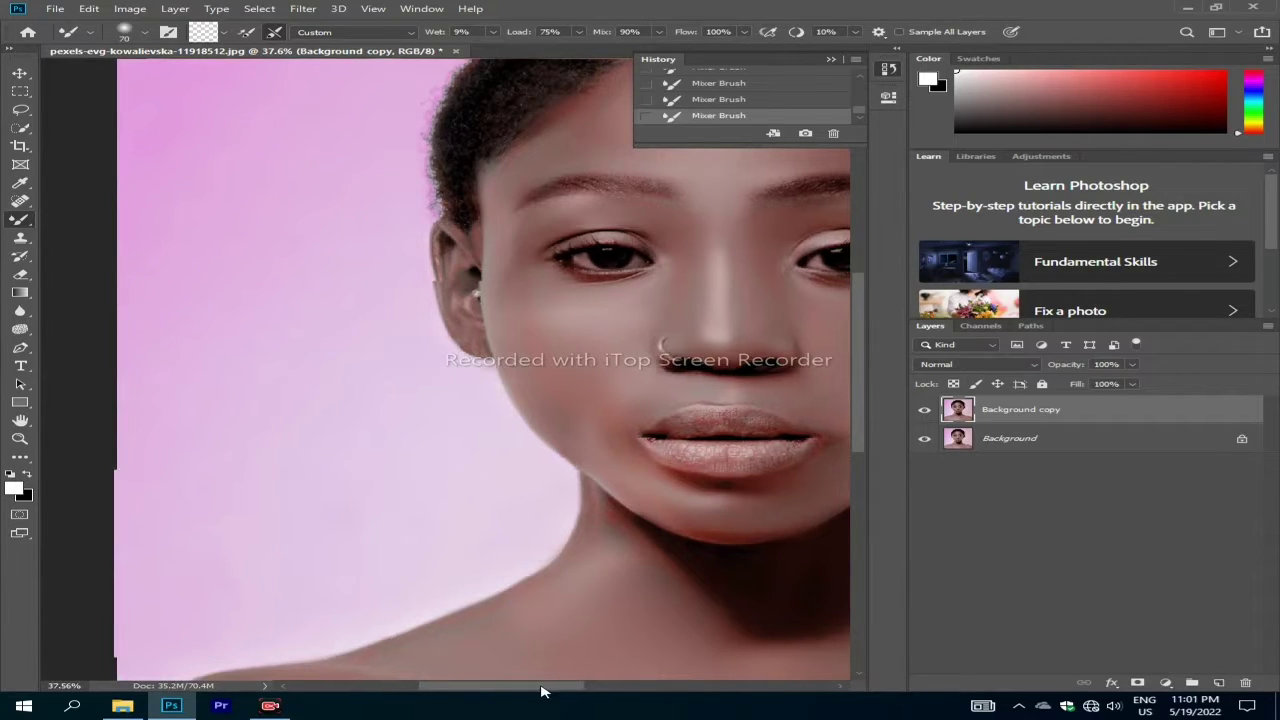
{"action": "left_click_drag", "start_coordinate": [519, 690], "coordinate": [545, 690]}
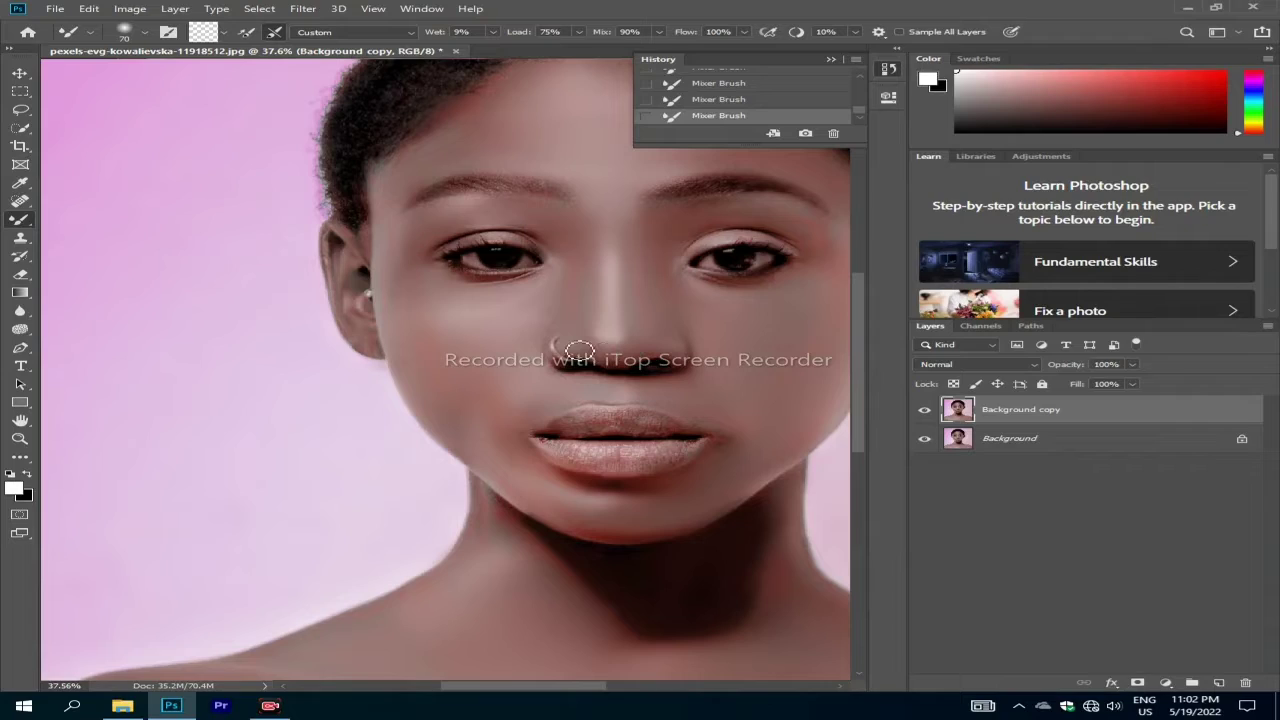
{"action": "key", "text": "bracketright"}
- Fit the whole image on screen and merge all visible layers into Background
{"action": "left_click", "coordinate": [19, 438]}
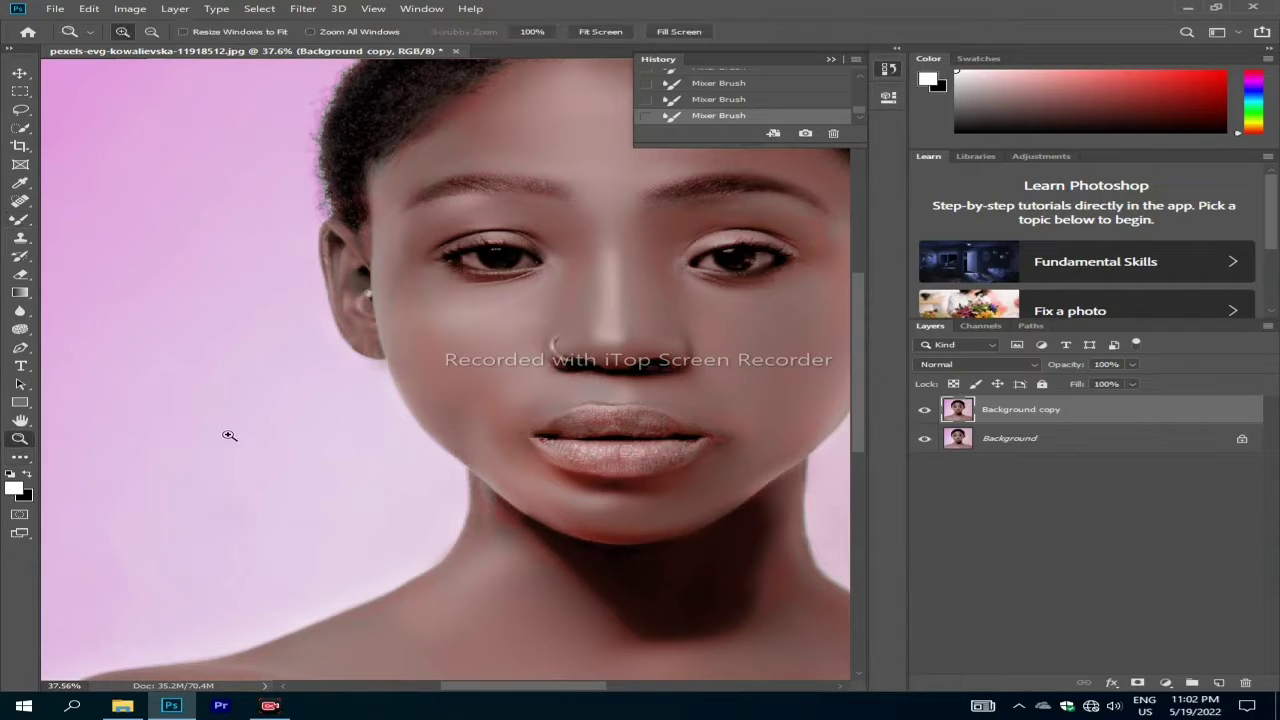
{"action": "right_click", "coordinate": [230, 446]}
{"action": "left_click", "coordinate": [290, 452]}
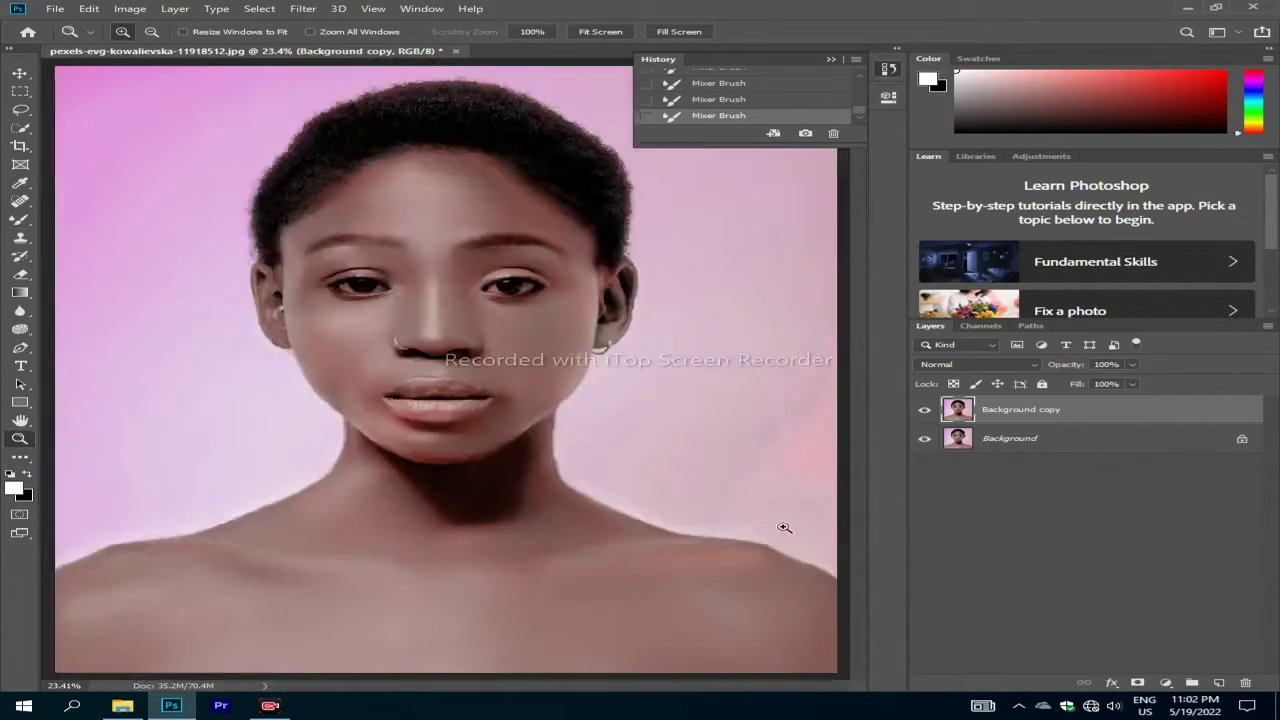
{"action": "right_click", "coordinate": [1006, 413]}
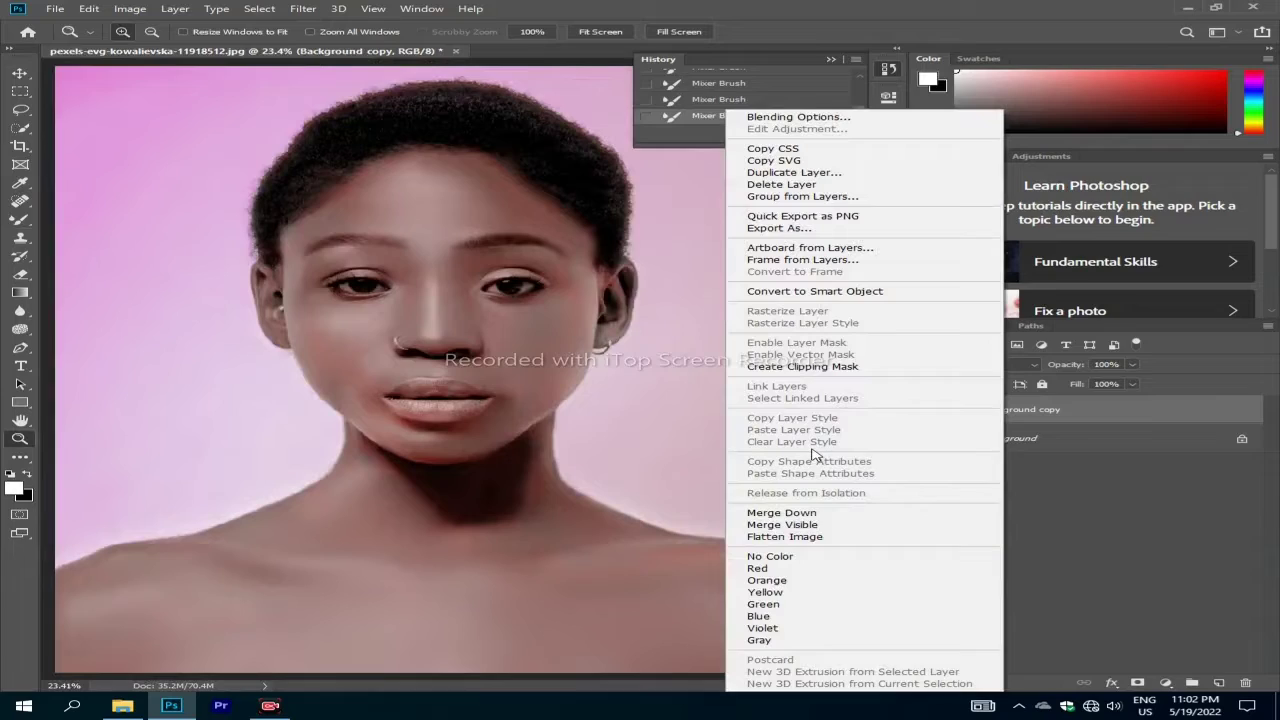
{"action": "left_click", "coordinate": [815, 526]}
- Add an empty Layer 1, set the foreground colour to red, and zoom in on the lips
{"action": "left_click", "coordinate": [1219, 683]}
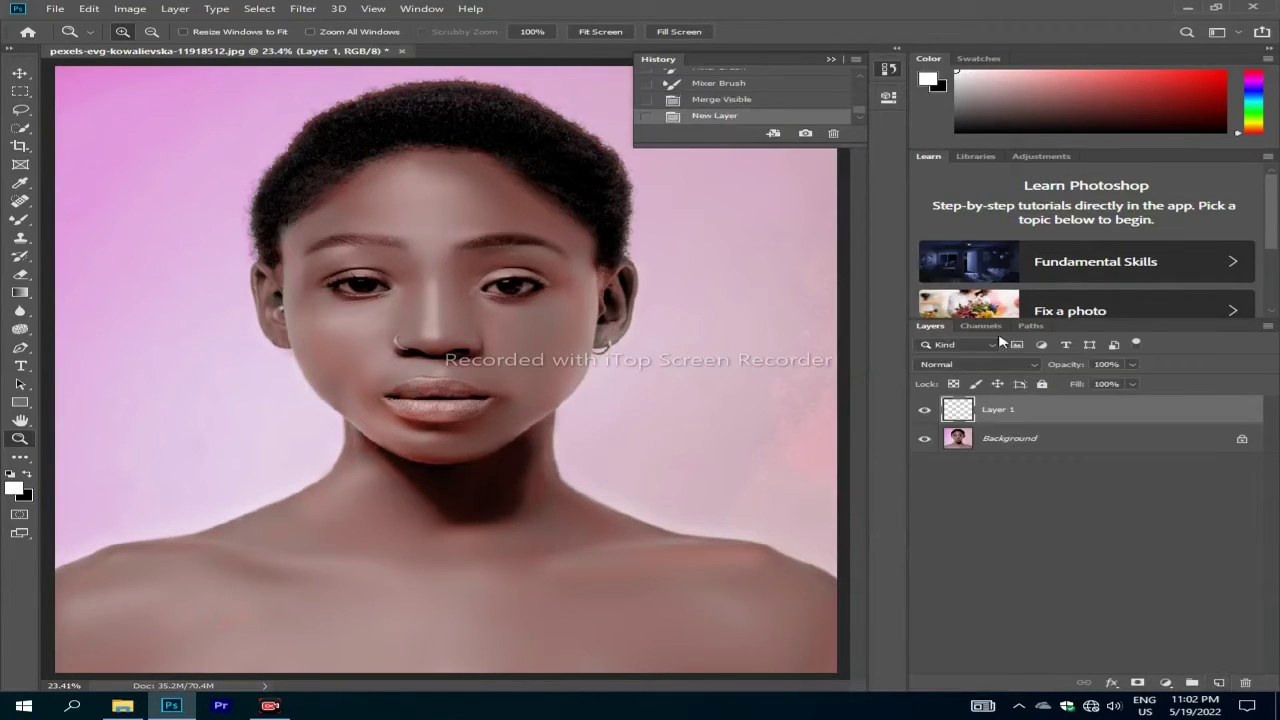
{"action": "left_click_drag", "start_coordinate": [1170, 83], "coordinate": [1218, 75]}
{"action": "left_click", "coordinate": [1220, 75]}
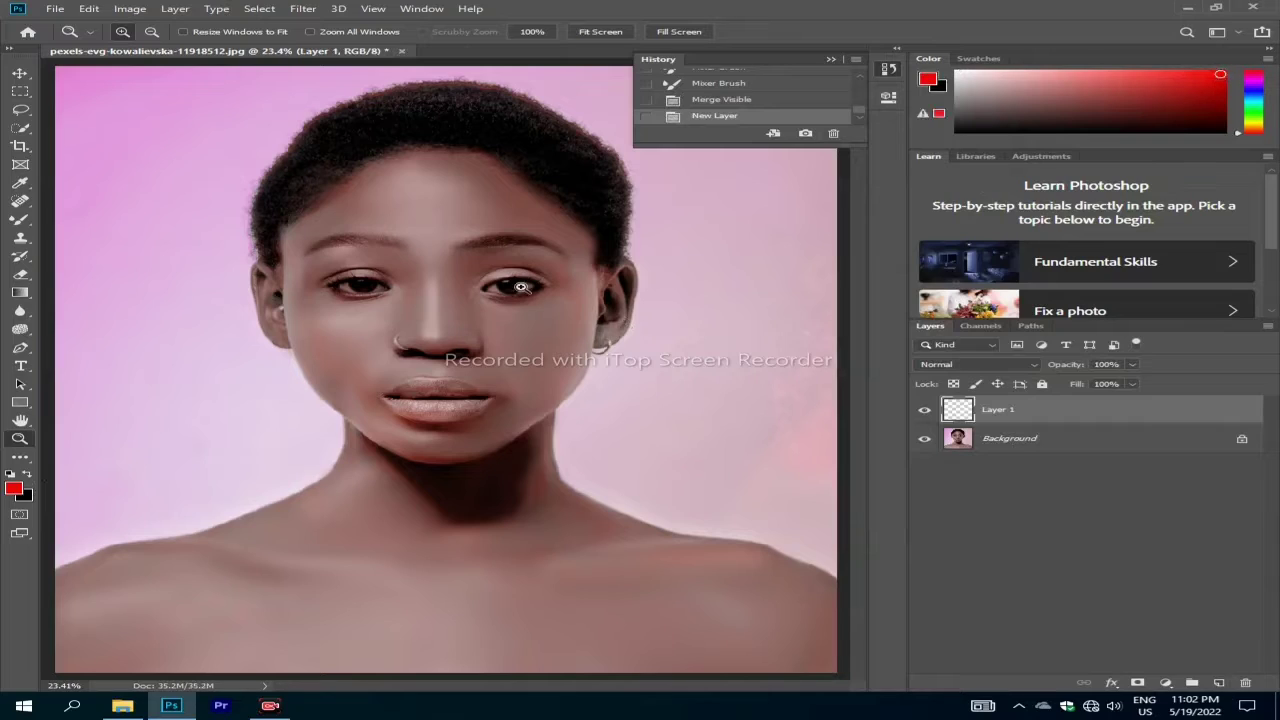
{"action": "left_click_drag", "start_coordinate": [320, 389], "coordinate": [531, 453]}
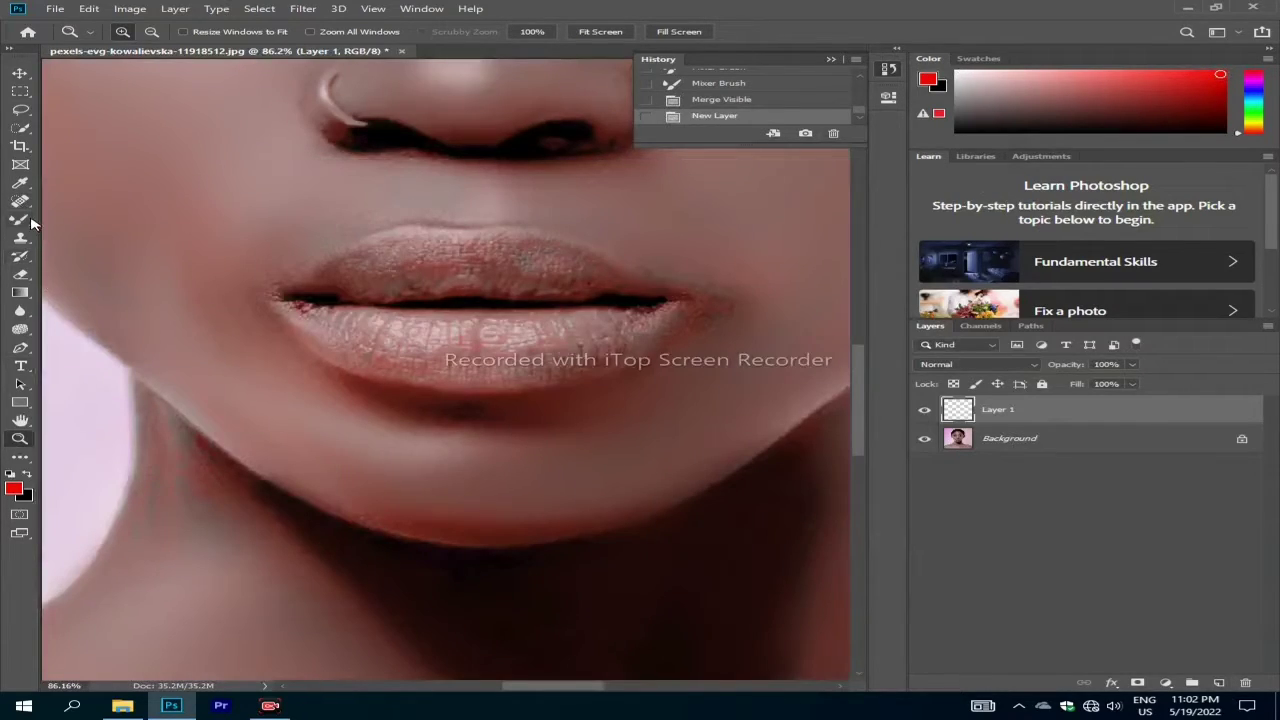
{"action": "left_click_drag", "start_coordinate": [30, 222], "coordinate": [152, 222]}
- Paint solid red over the lips and both mouth corners on Layer 1
{"action": "left_click", "coordinate": [152, 222]}
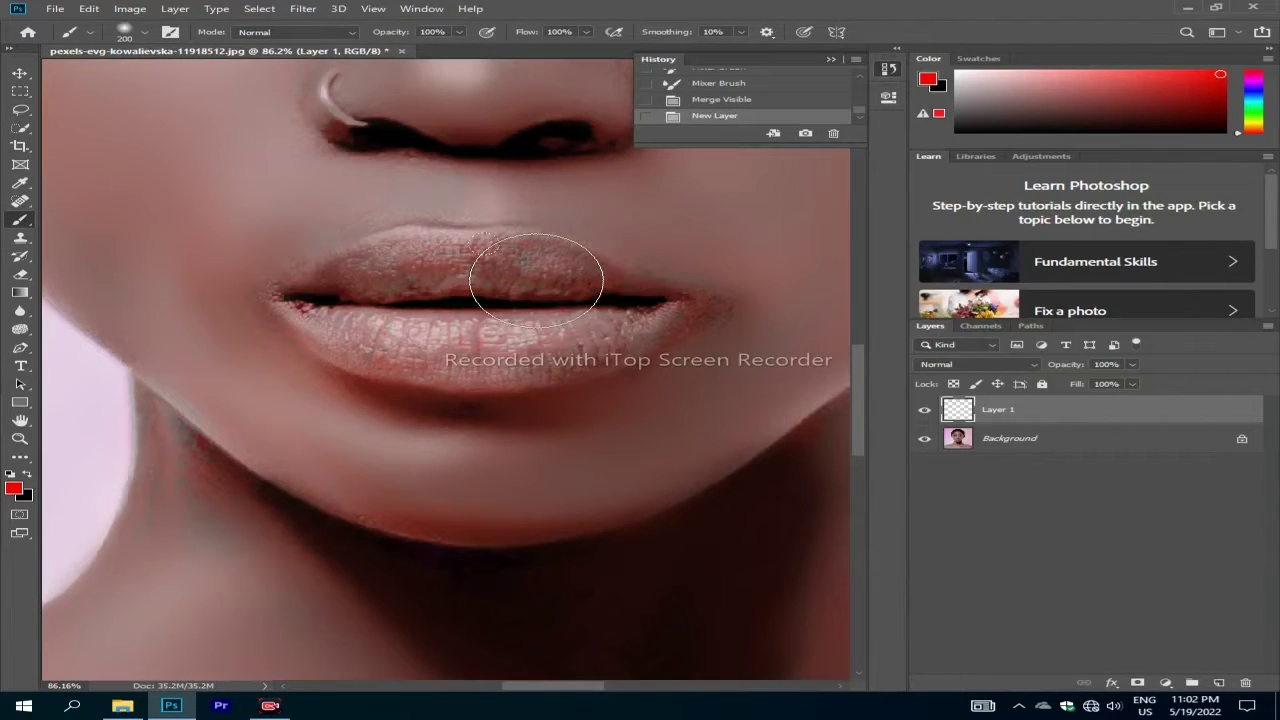
{"action": "key", "text": "bracketleft"}
{"action": "key", "text": "bracketleft"}
{"action": "key", "text": "bracketleft"}
{"action": "left_click", "coordinate": [505, 249]}
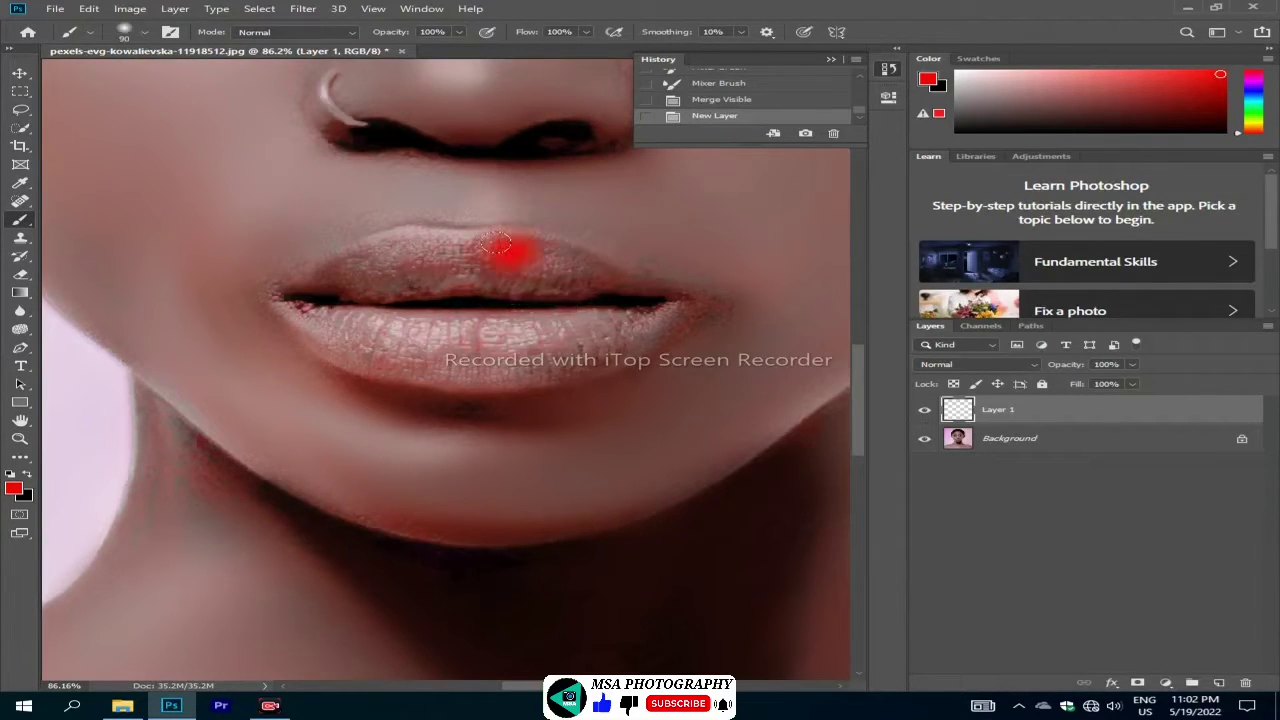
{"action": "left_click_drag", "start_coordinate": [402, 244], "coordinate": [562, 263]}
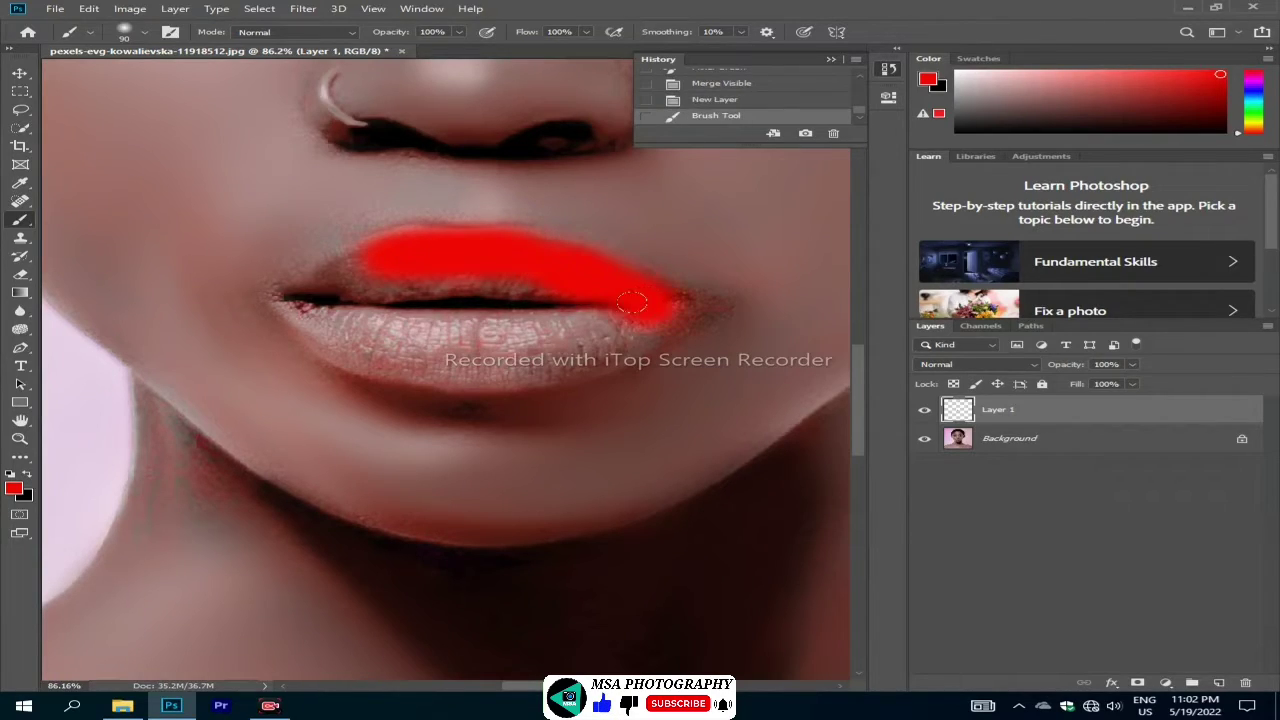
{"action": "mouse_move", "coordinate": [562, 263]}
{"action": "left_mouse_down"}
{"action": "mouse_move", "coordinate": [628, 332]}
{"action": "mouse_move", "coordinate": [320, 273]}
{"action": "mouse_move", "coordinate": [460, 335]}
{"action": "mouse_move", "coordinate": [677, 302]}
{"action": "left_mouse_up"}
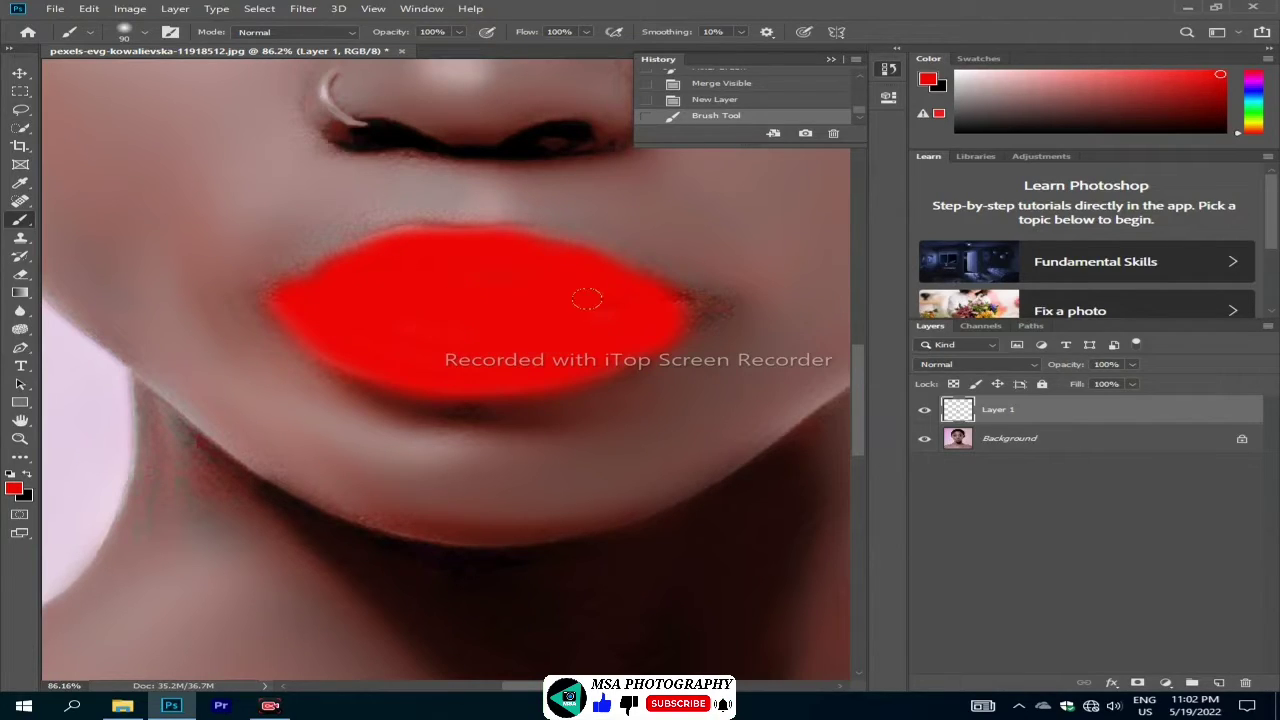
{"action": "left_click_drag", "start_coordinate": [284, 286], "coordinate": [255, 284]}
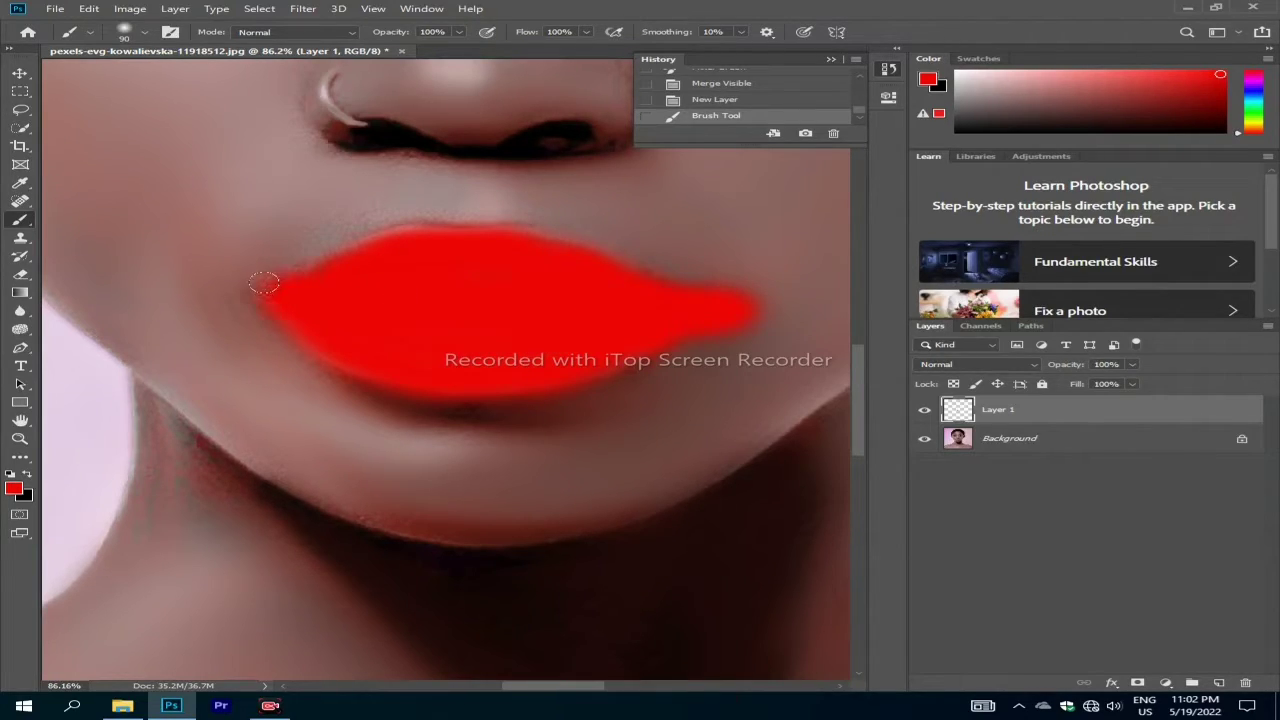
- Erase the red overspill at the right mouth corner
{"action": "left_click", "coordinate": [20, 274]}
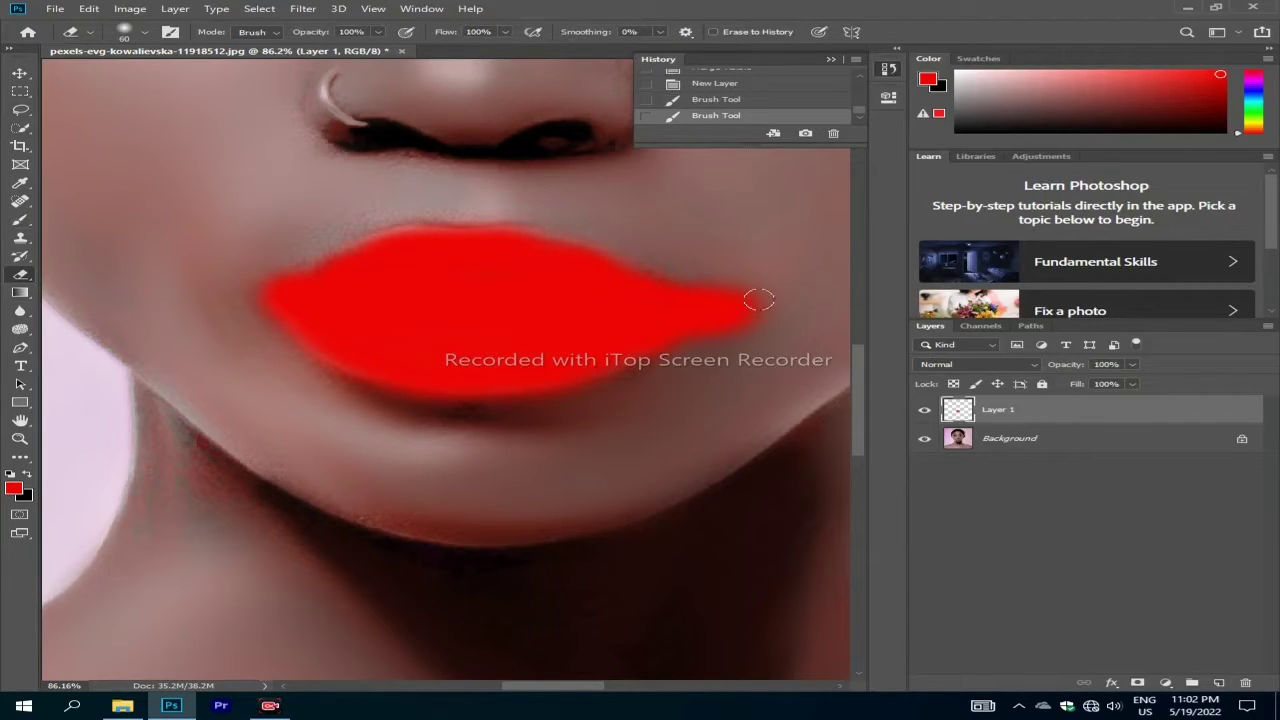
{"action": "mouse_move", "coordinate": [729, 313]}
{"action": "left_mouse_down"}
{"action": "mouse_move", "coordinate": [737, 286]}
{"action": "mouse_move", "coordinate": [663, 246]}
{"action": "left_mouse_up"}
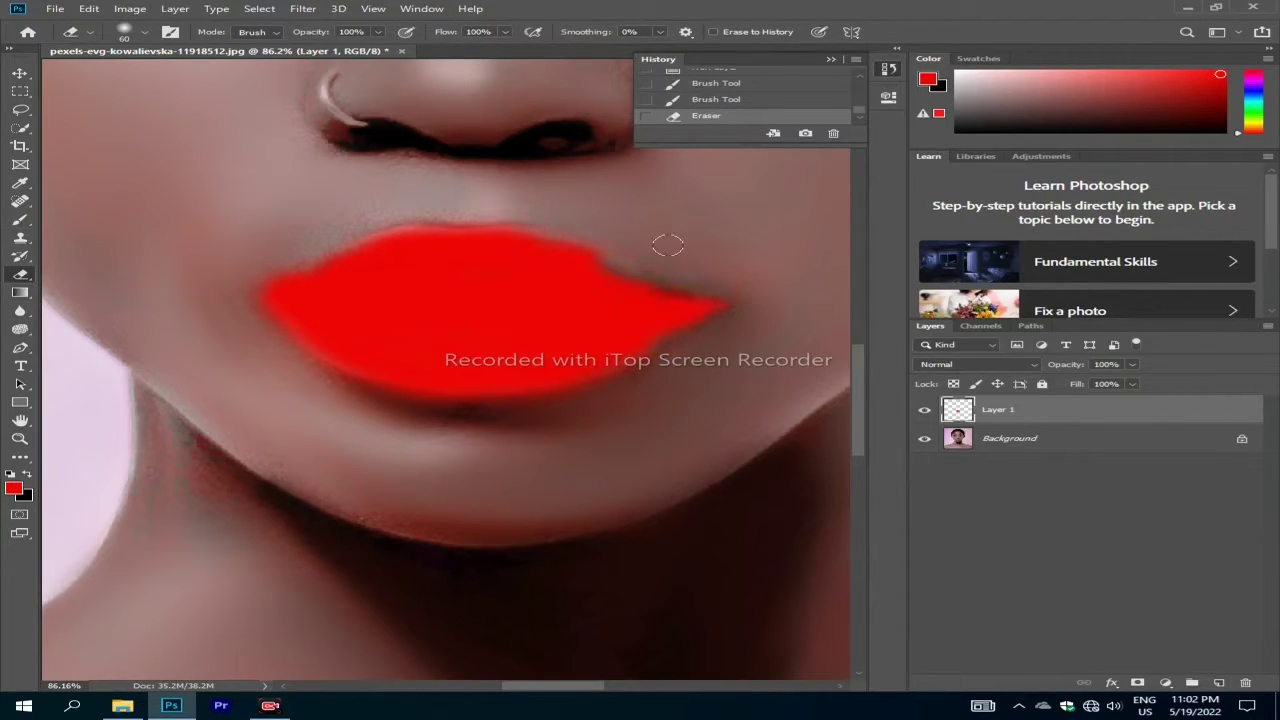
{"action": "left_click", "coordinate": [946, 365]}
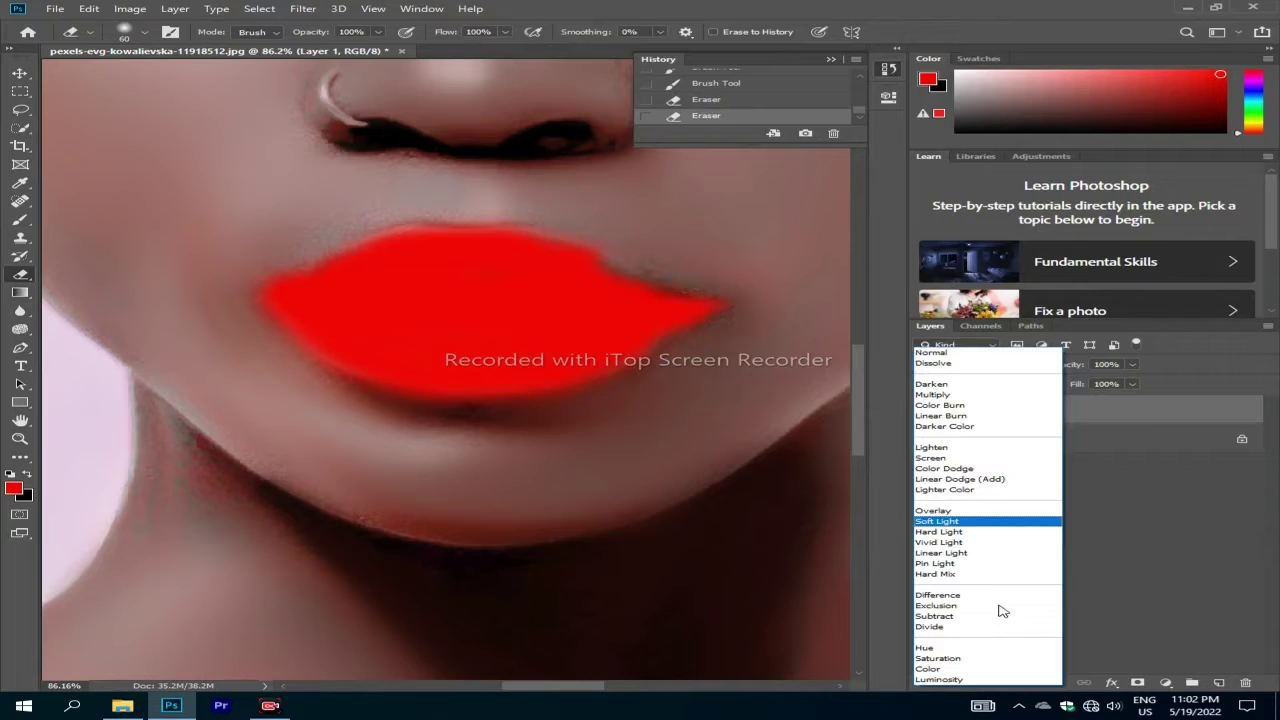
- Set Layer 1 to Soft Light blending with Fill at 37%, fitting the image on screen
{"action": "left_click", "coordinate": [990, 511]}
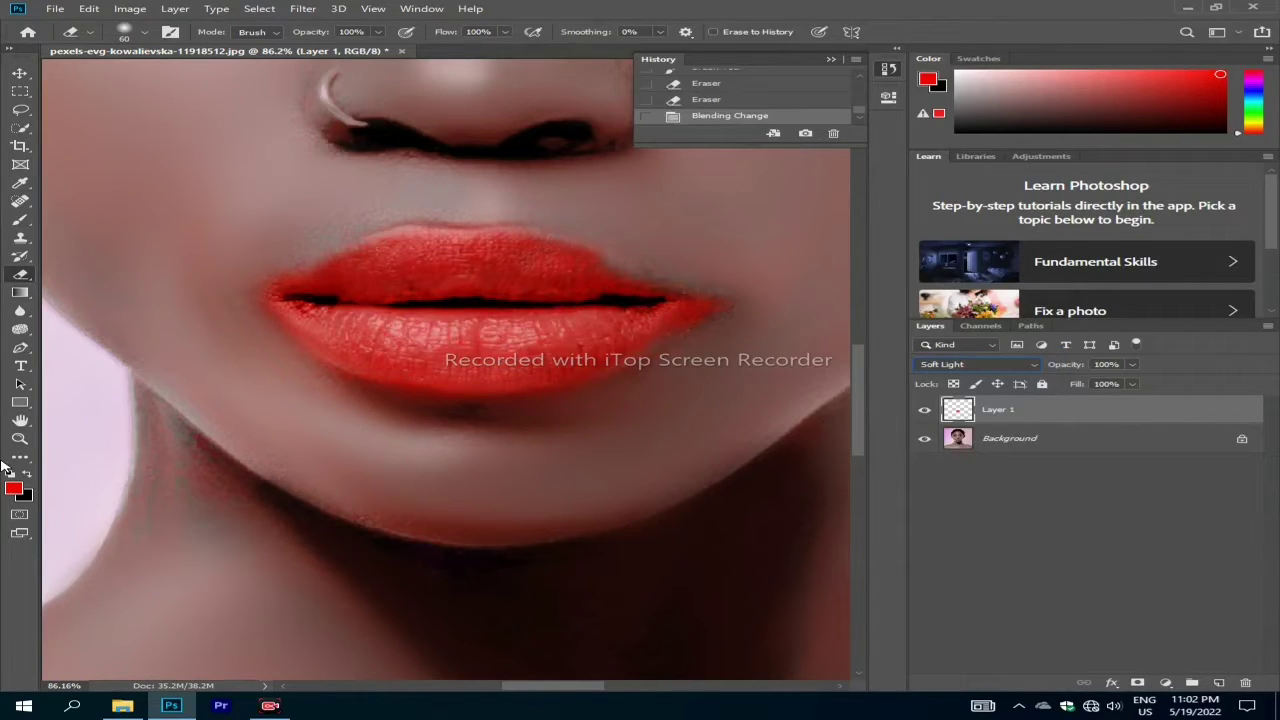
{"action": "left_click", "coordinate": [20, 439]}
{"action": "right_click", "coordinate": [315, 438]}
{"action": "left_click", "coordinate": [370, 446]}
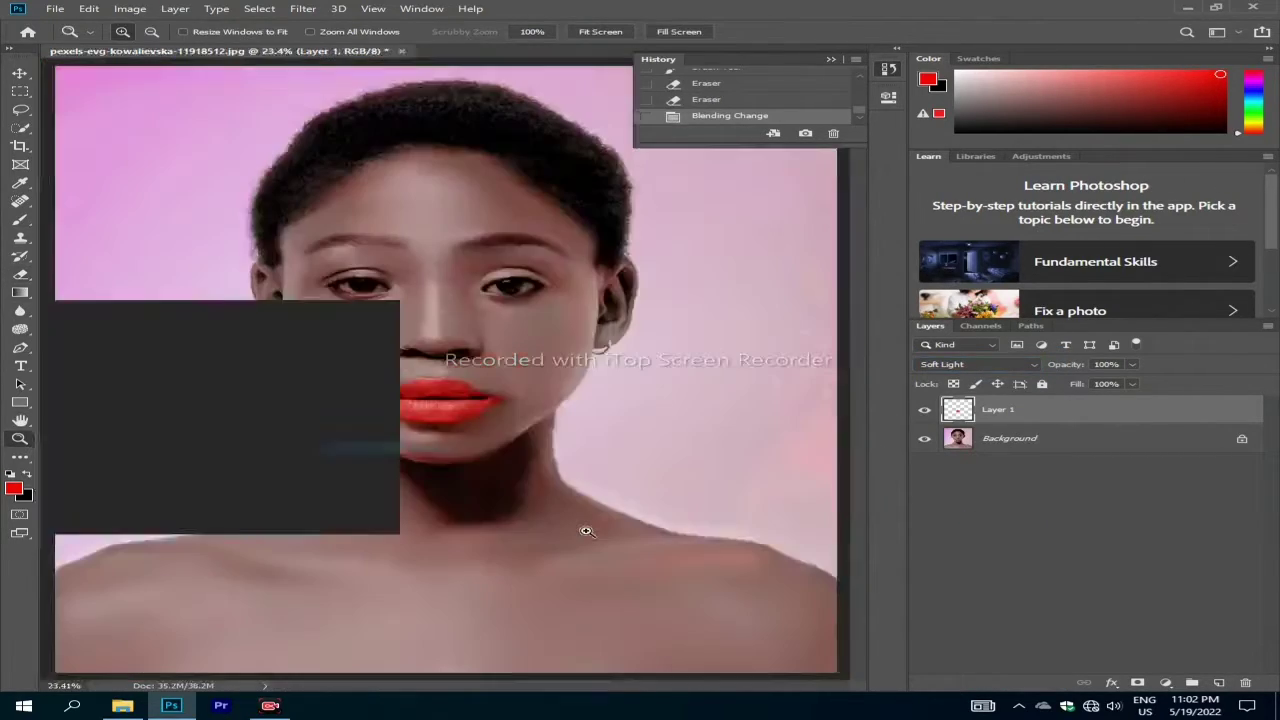
{"action": "left_click", "coordinate": [1133, 385]}
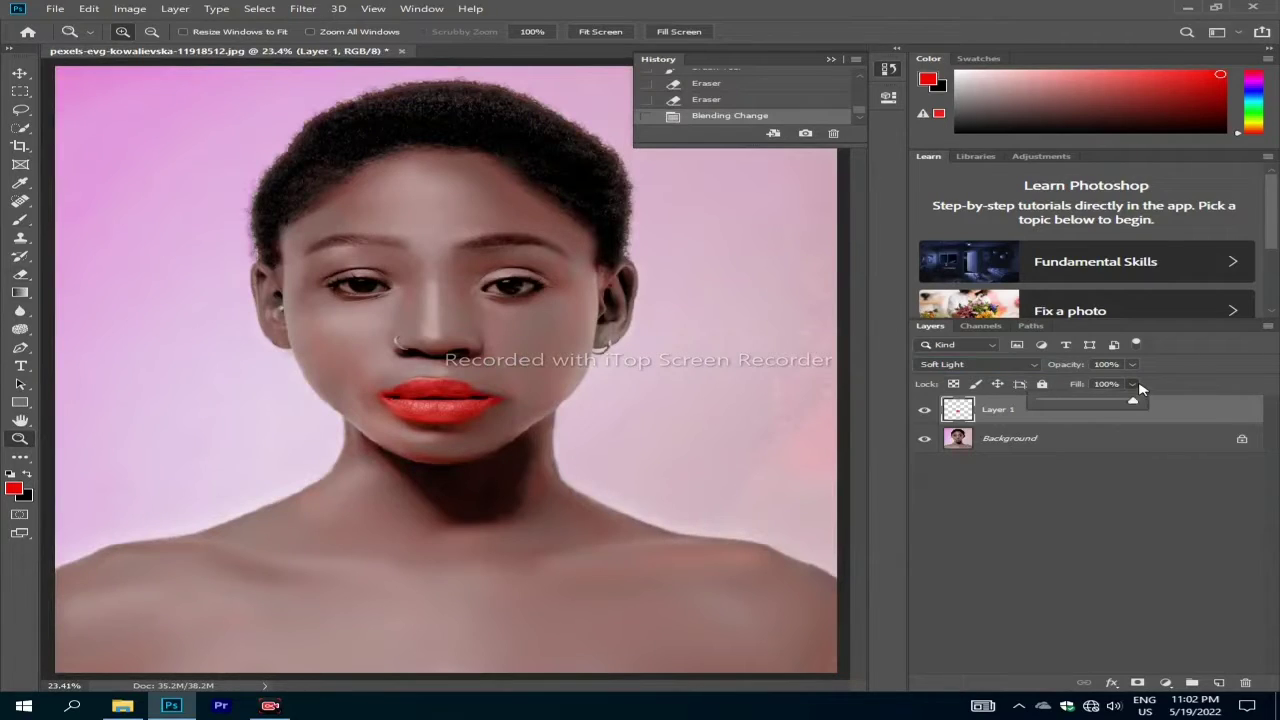
{"action": "left_click_drag", "start_coordinate": [1103, 408], "coordinate": [1075, 405]}
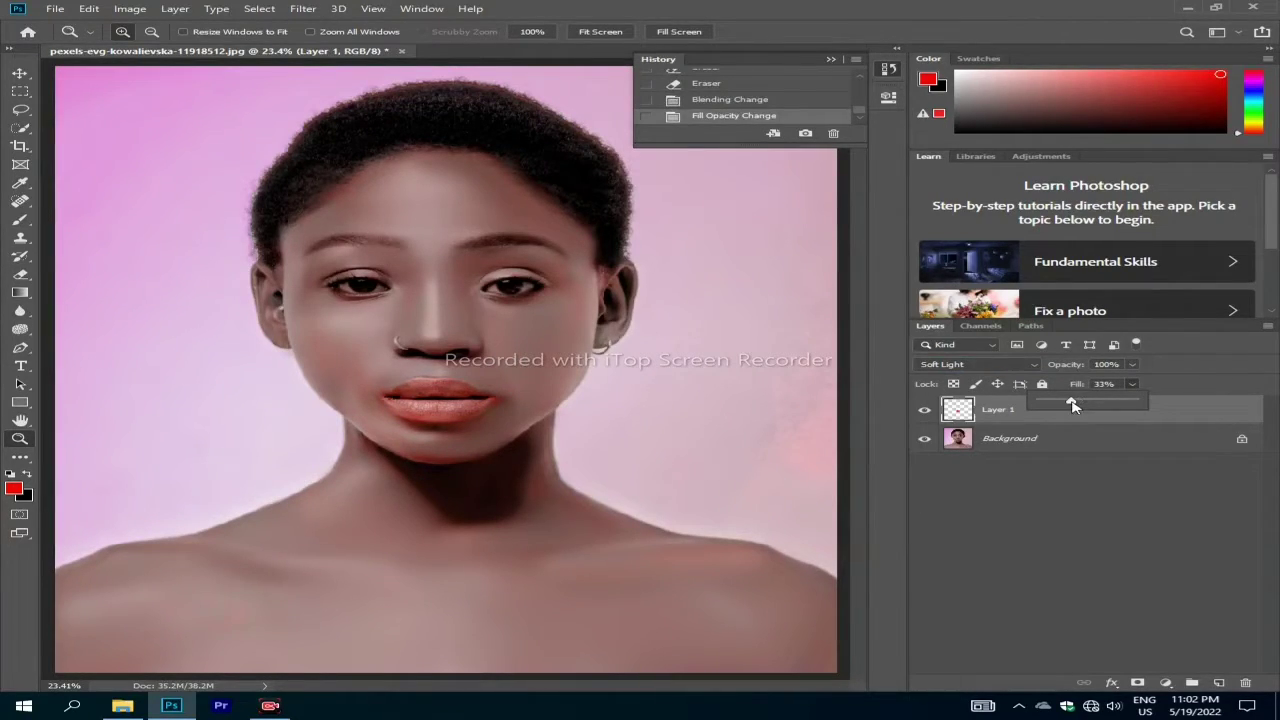
{"action": "mouse_move", "coordinate": [1075, 406]}
{"action": "left_mouse_down"}
{"action": "mouse_move", "coordinate": [1088, 406]}
{"action": "mouse_move", "coordinate": [1074, 404]}
{"action": "left_mouse_up"}
{"action": "mouse_move", "coordinate": [375, 393]}
{"action": "left_mouse_down"}
{"action": "mouse_move", "coordinate": [526, 470]}
{"action": "mouse_move", "coordinate": [516, 466]}
{"action": "left_mouse_up"}
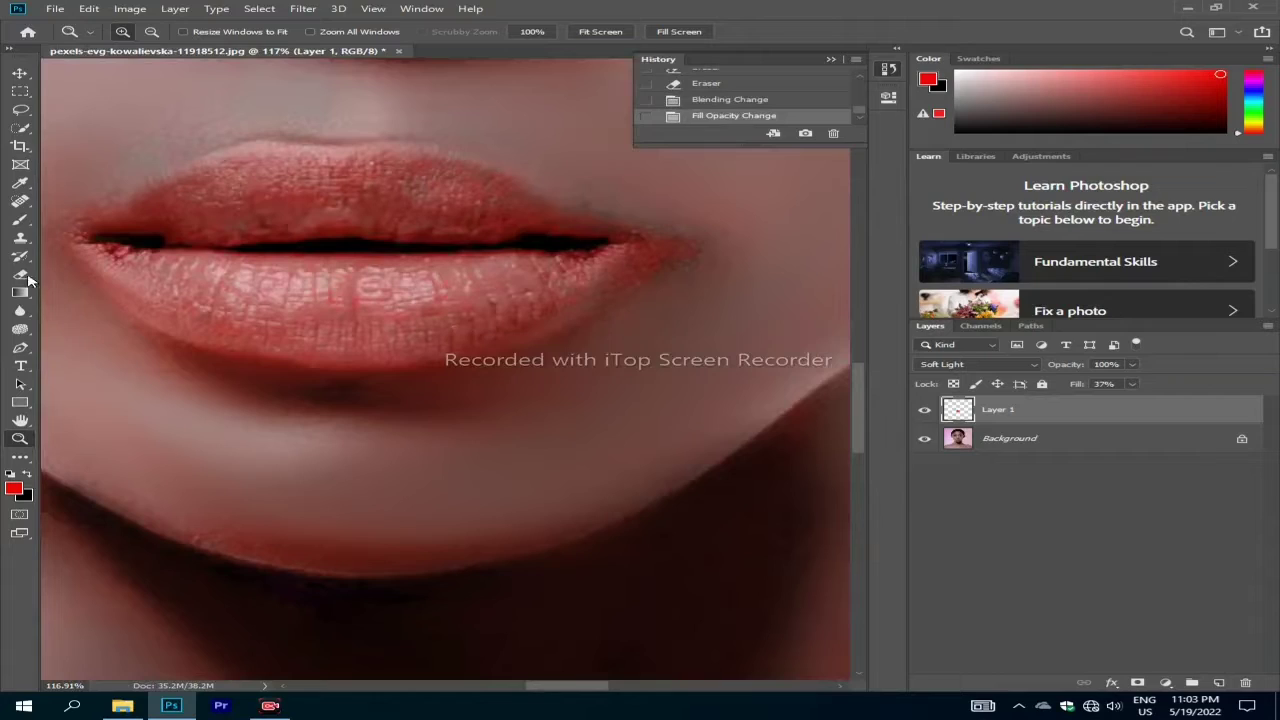
- Erase stray red tint at the right lip corner and below the lower lip
{"action": "left_click", "coordinate": [21, 275]}
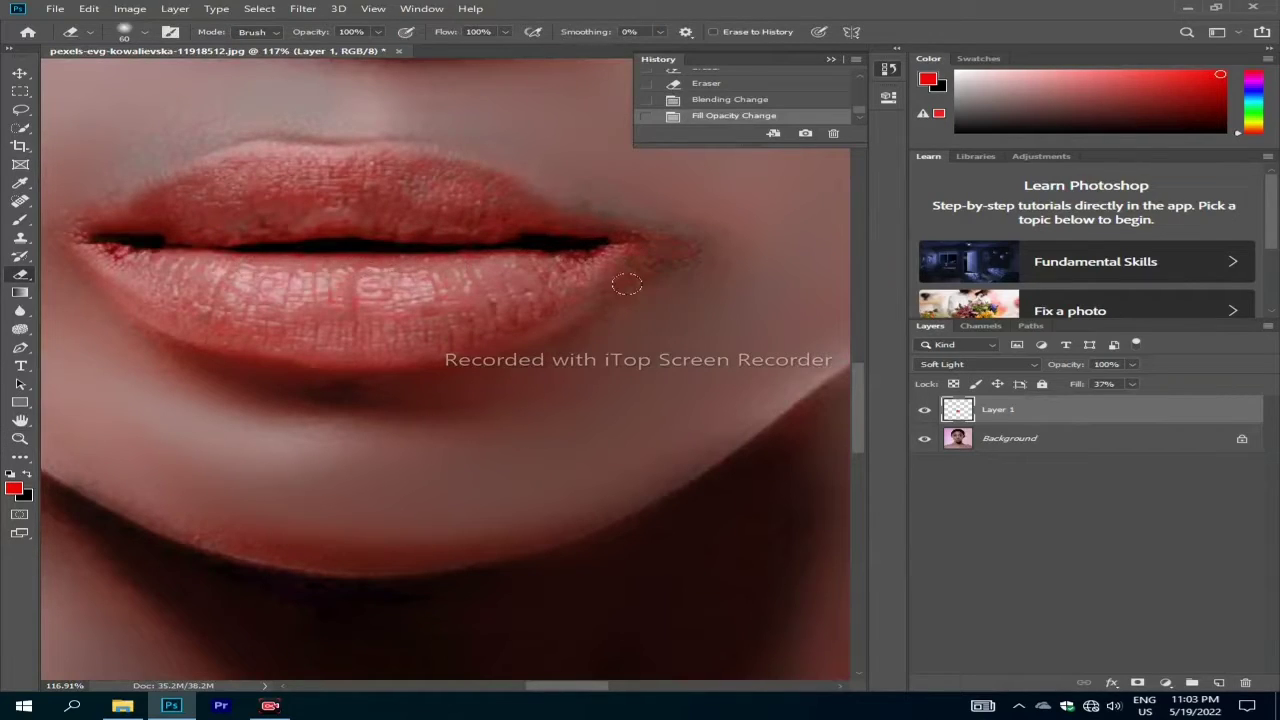
{"action": "left_click_drag", "start_coordinate": [687, 247], "coordinate": [670, 225]}
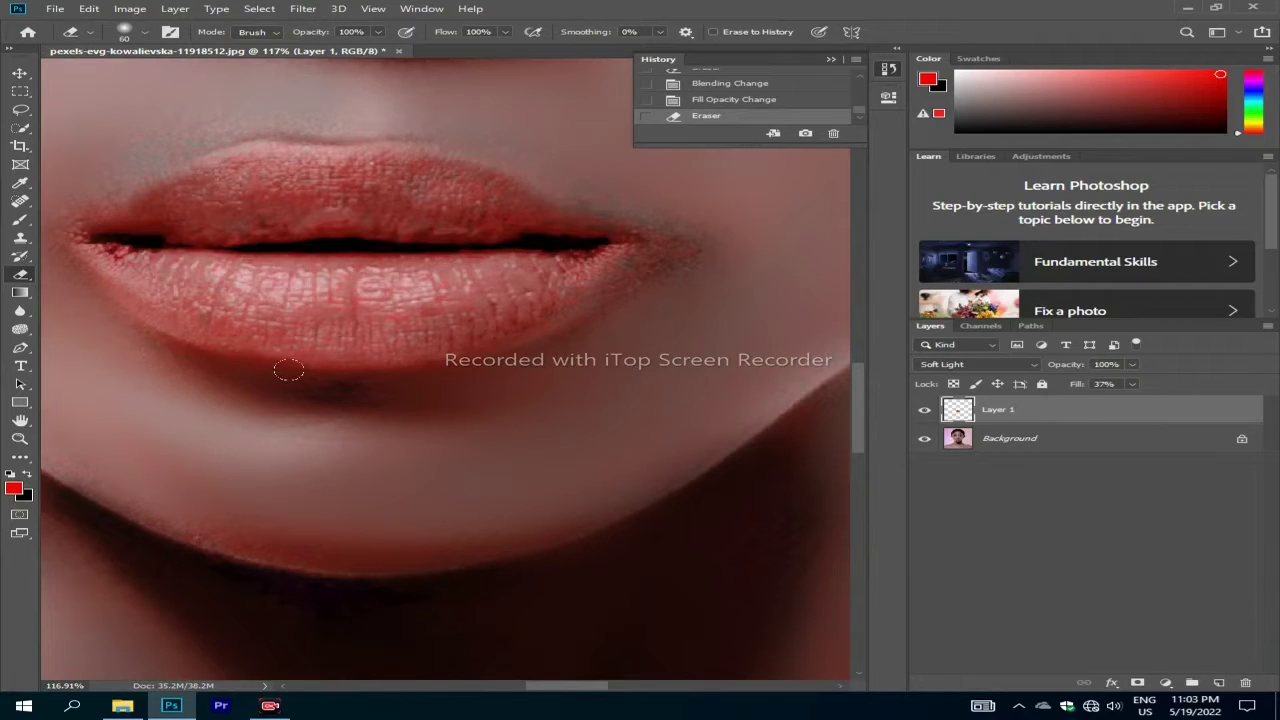
{"action": "left_click", "coordinate": [454, 366]}
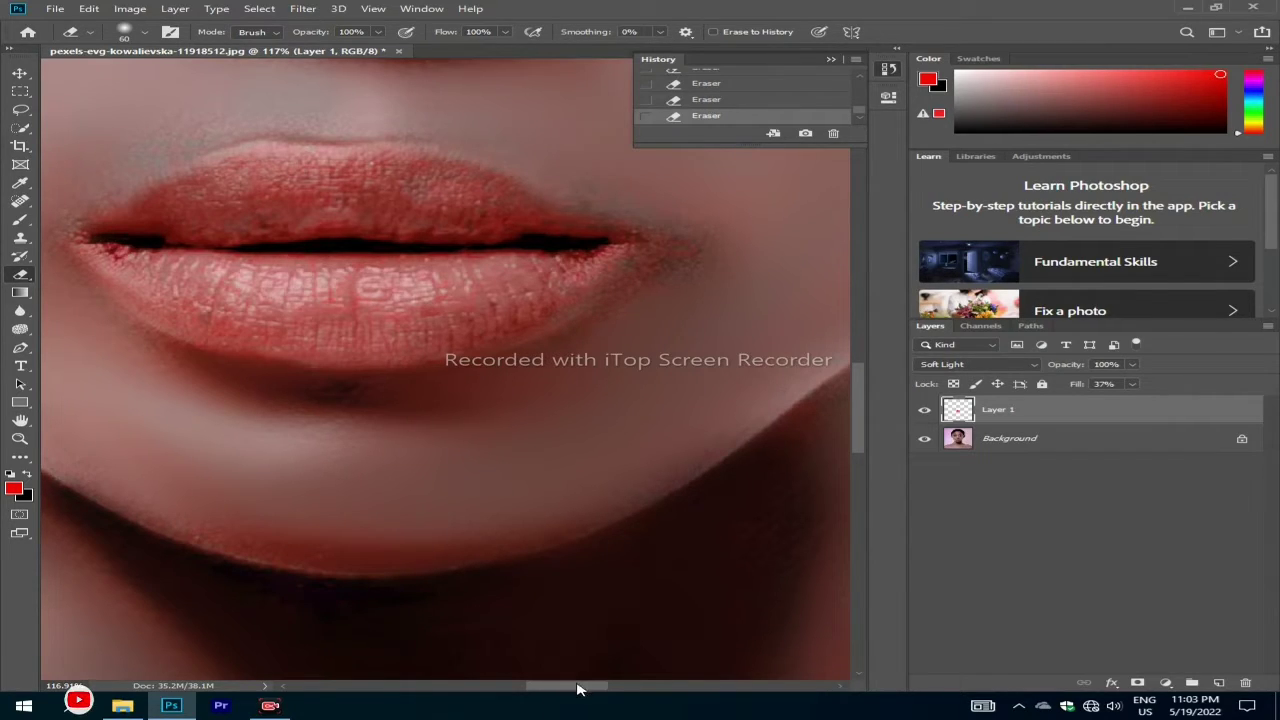
{"action": "left_click_drag", "start_coordinate": [558, 690], "coordinate": [573, 690]}
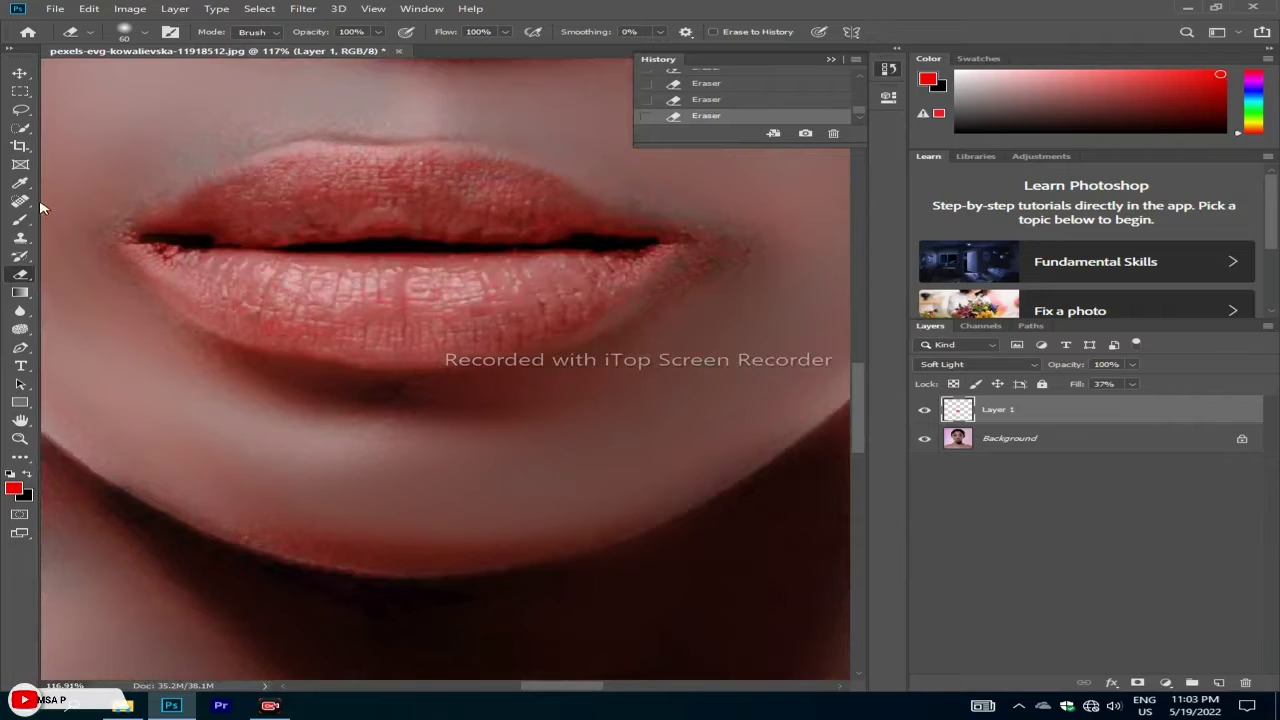
- Switch to the Mixer Brush tool and bring up Layer 1's context menu
{"action": "left_click", "coordinate": [20, 219]}
{"action": "right_click", "coordinate": [20, 219]}
{"action": "left_click", "coordinate": [80, 260]}
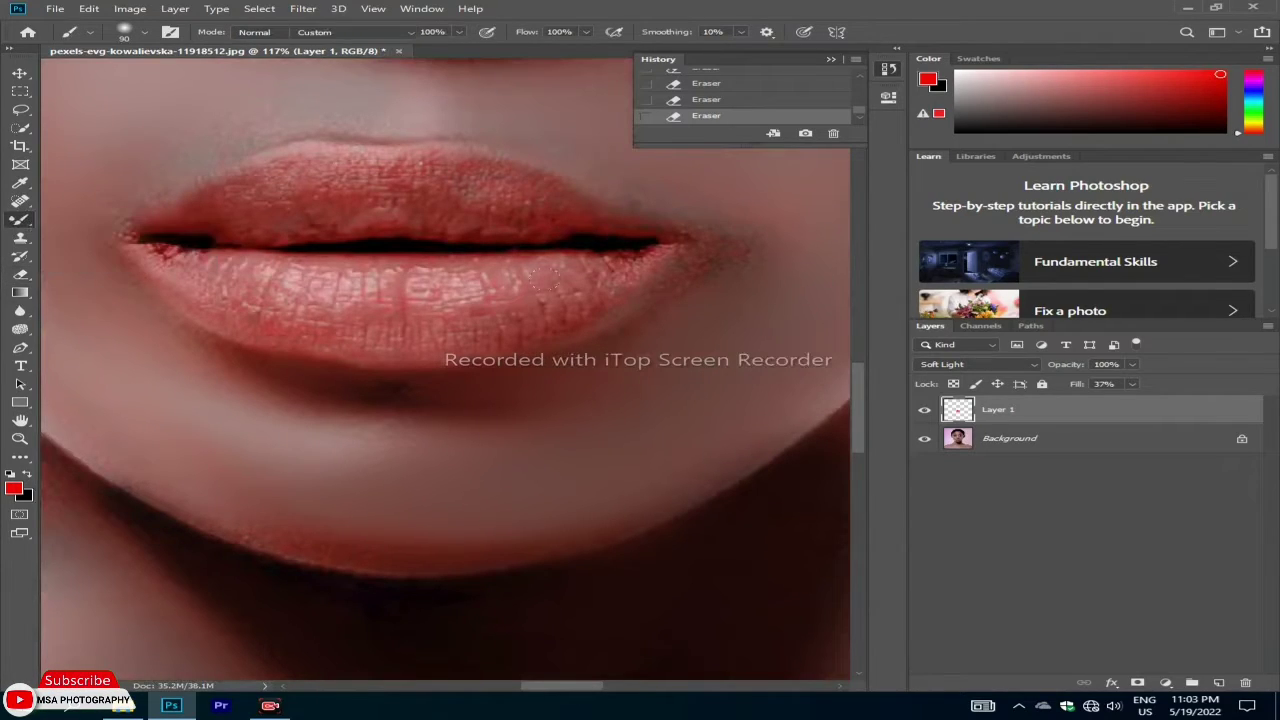
{"action": "right_click", "coordinate": [975, 420]}
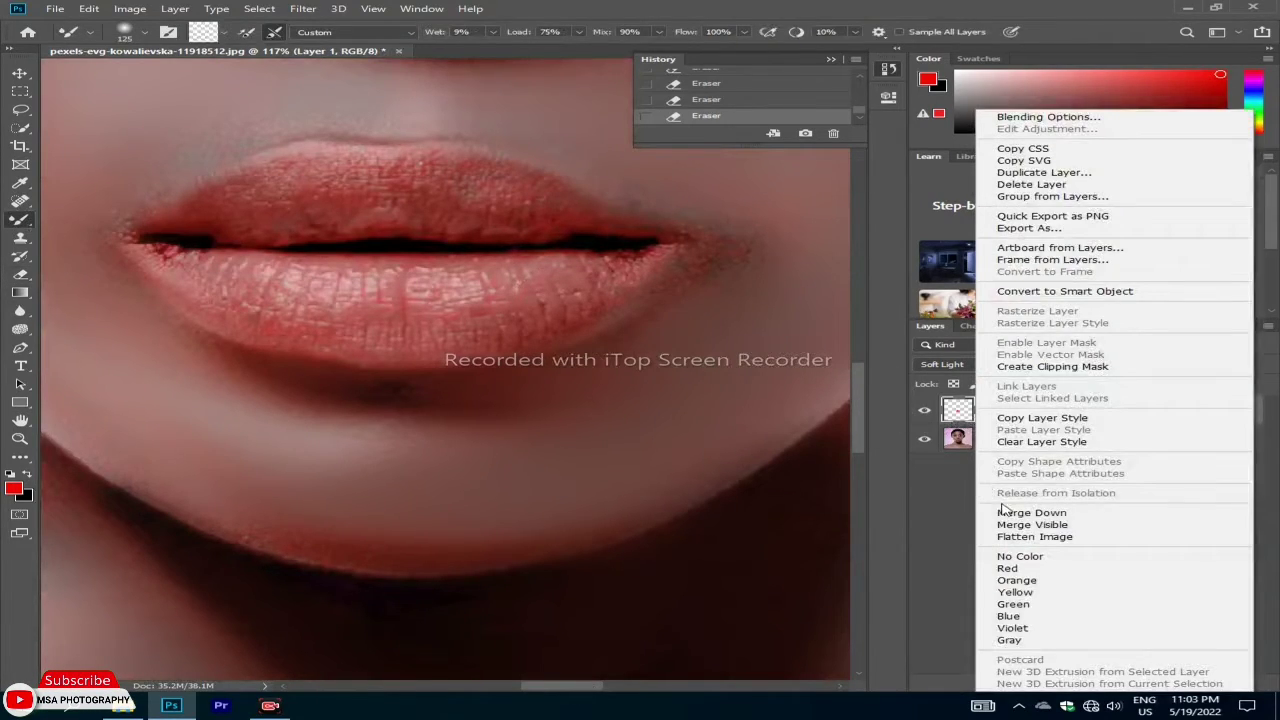
- Fit the portrait on screen and merge Layer 1 into the Background with Merge Visible
{"action": "left_click", "coordinate": [782, 507]}
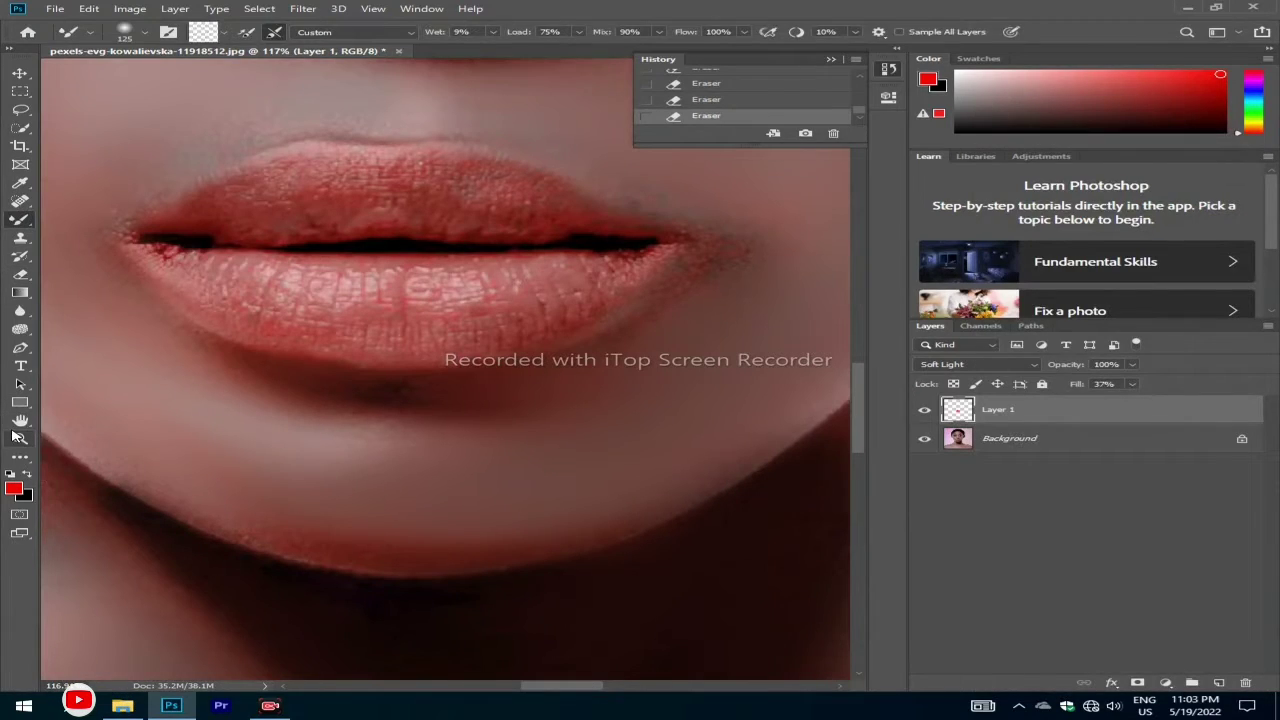
{"action": "left_click", "coordinate": [18, 437]}
{"action": "right_click", "coordinate": [414, 403]}
{"action": "left_click", "coordinate": [450, 410]}
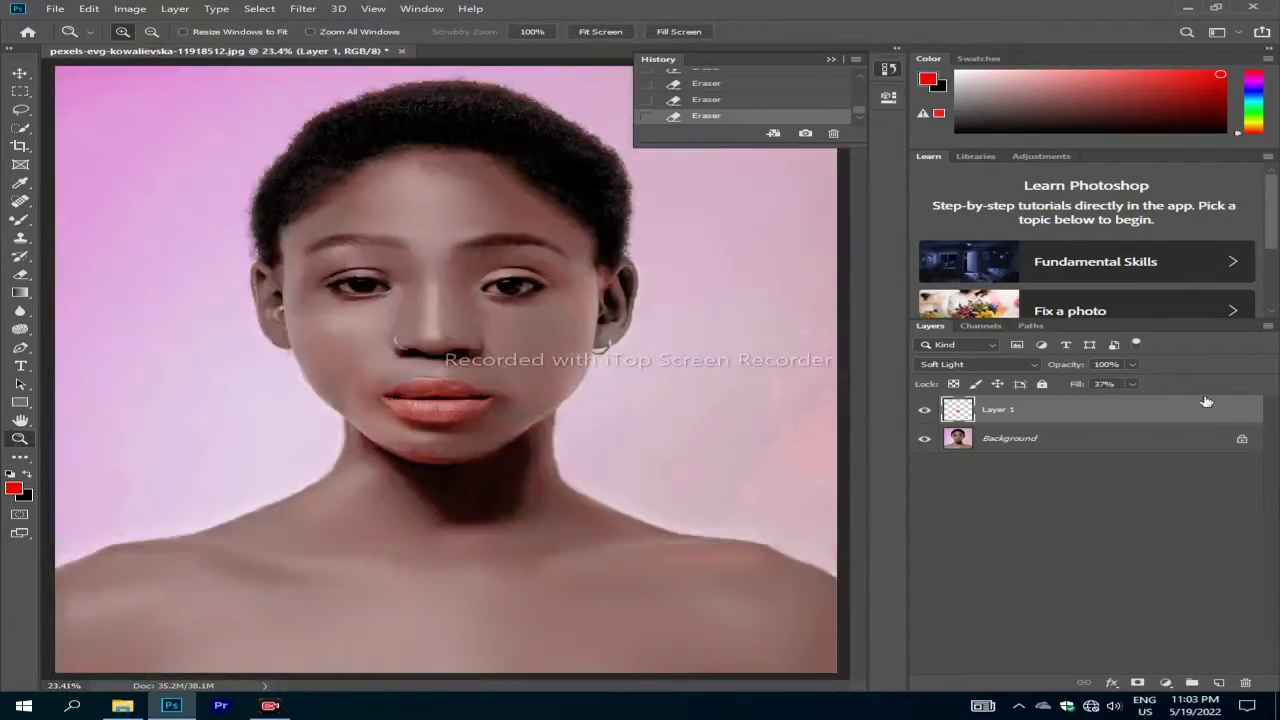
{"action": "right_click", "coordinate": [1075, 418]}
{"action": "left_click", "coordinate": [1160, 460]}
{"action": "right_click", "coordinate": [1100, 410]}
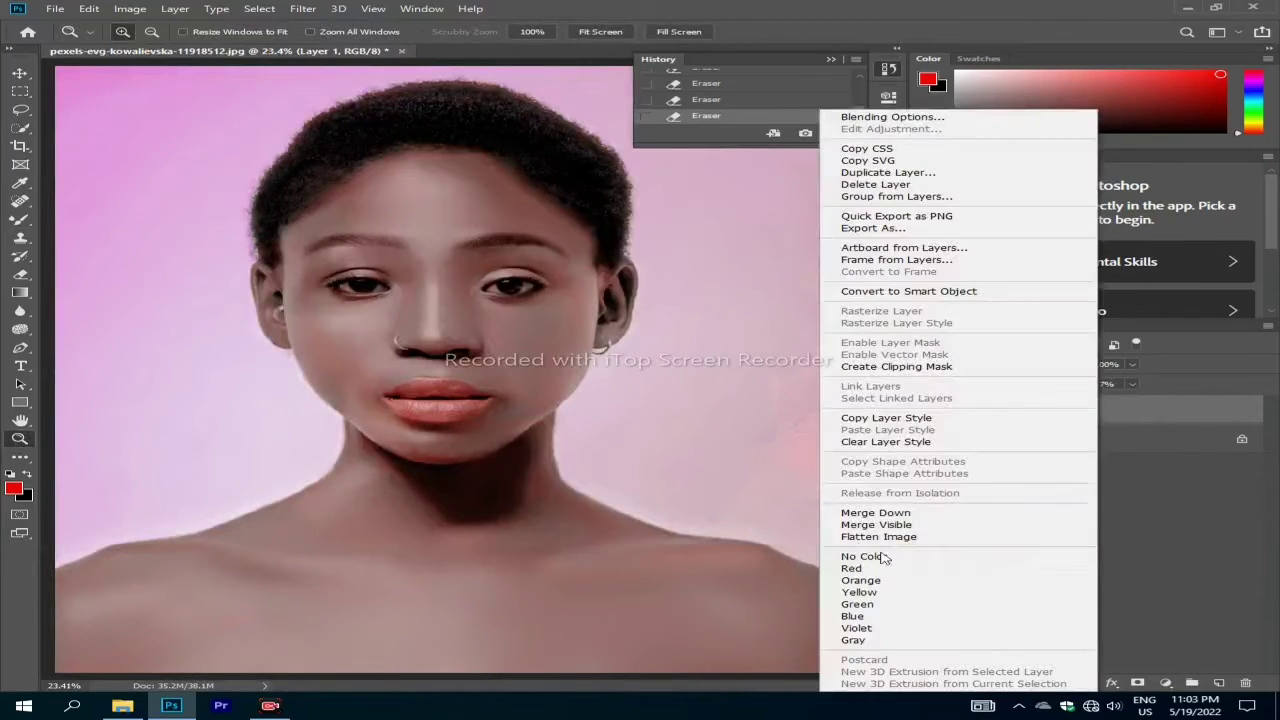
{"action": "left_click", "coordinate": [880, 522]}
- With a smaller Mixer Brush, blend above the upper lip, along the lips and the right mouth corner
{"action": "left_click_drag", "start_coordinate": [366, 380], "coordinate": [543, 452]}
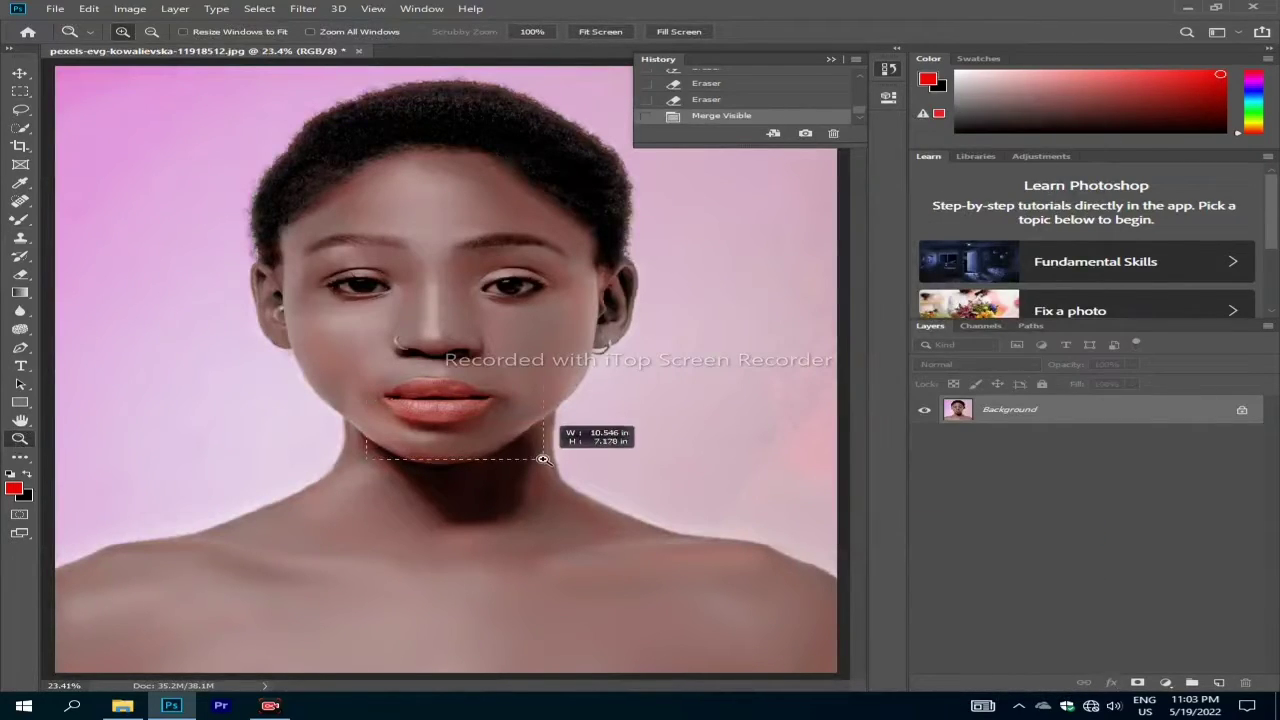
{"action": "left_click", "coordinate": [20, 219]}
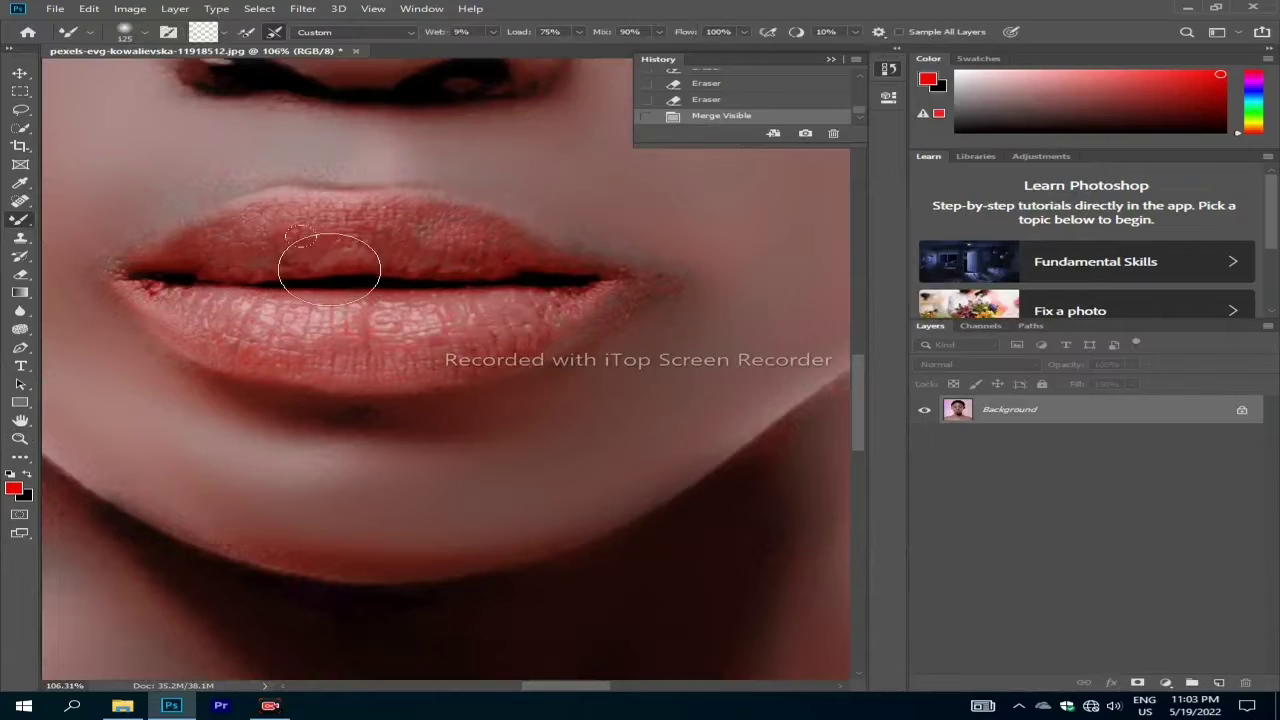
{"action": "key", "text": "bracketleft"}
{"action": "key", "text": "bracketleft"}
{"action": "key", "text": "bracketleft"}
{"action": "key", "text": "bracketleft"}
{"action": "key", "text": "bracketleft"}
{"action": "left_click_drag", "start_coordinate": [363, 157], "coordinate": [217, 179]}
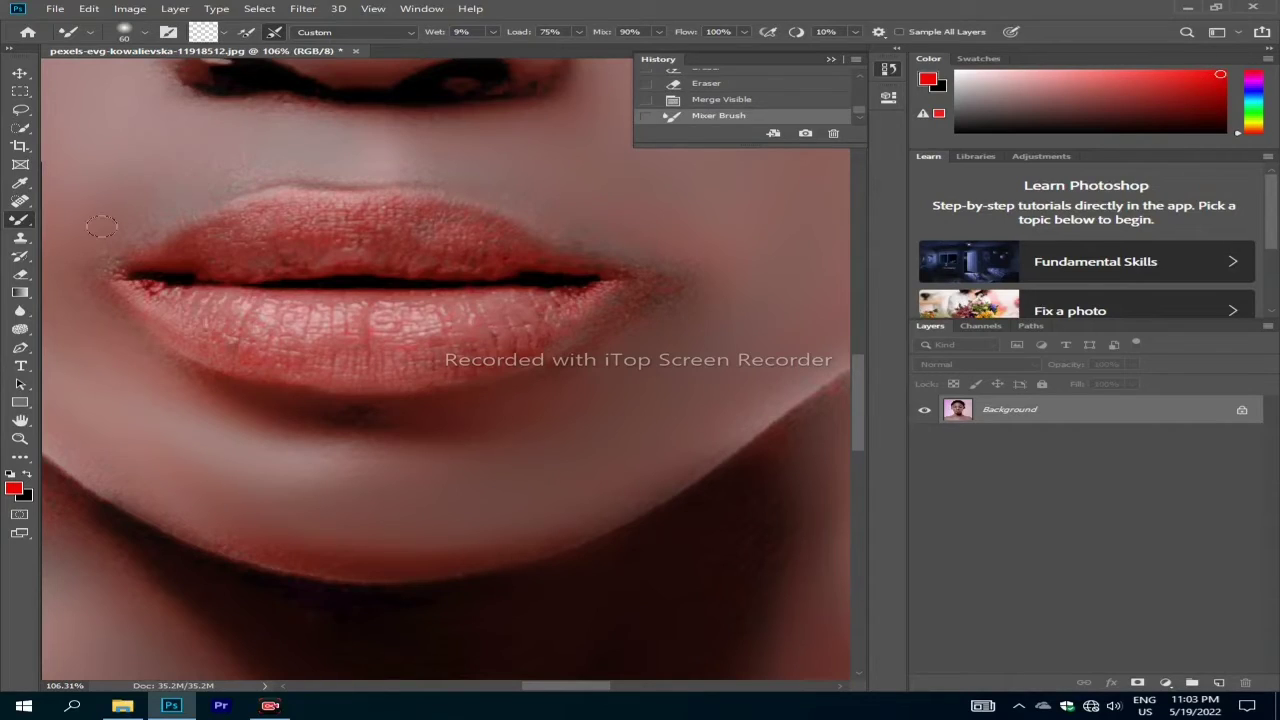
{"action": "left_click_drag", "start_coordinate": [67, 268], "coordinate": [565, 330]}
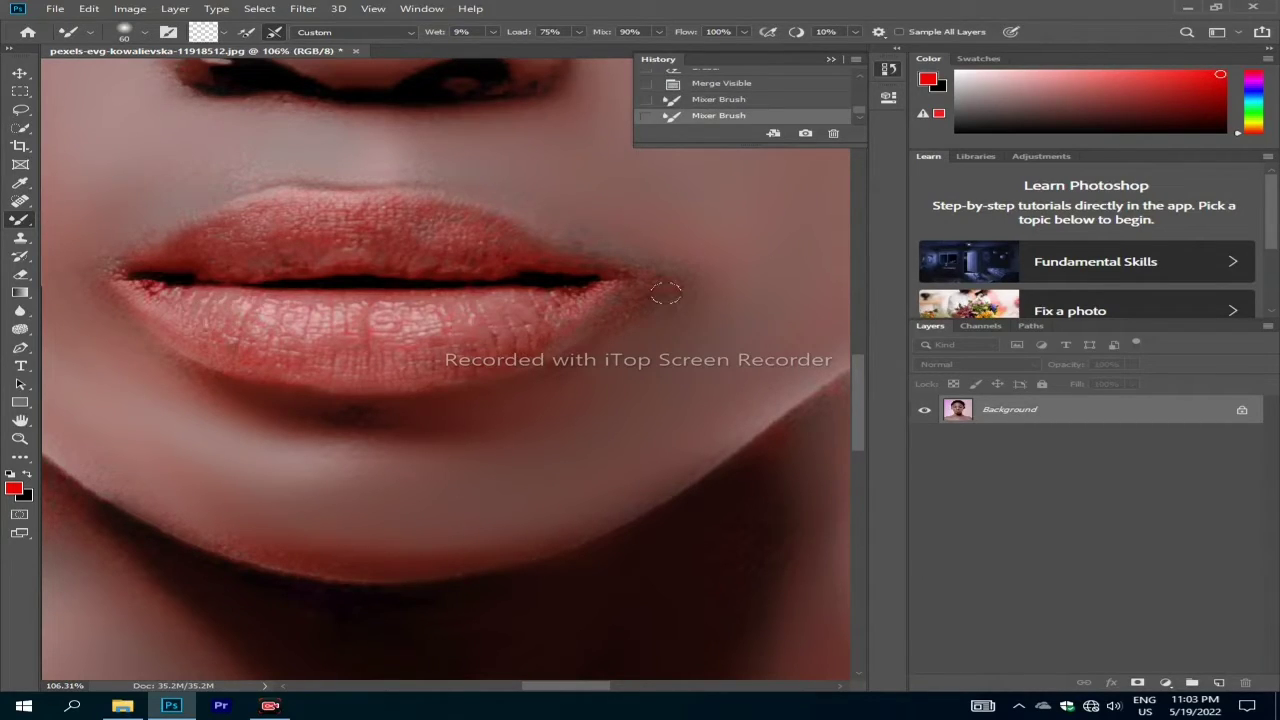
{"action": "left_click_drag", "start_coordinate": [662, 279], "coordinate": [646, 254]}
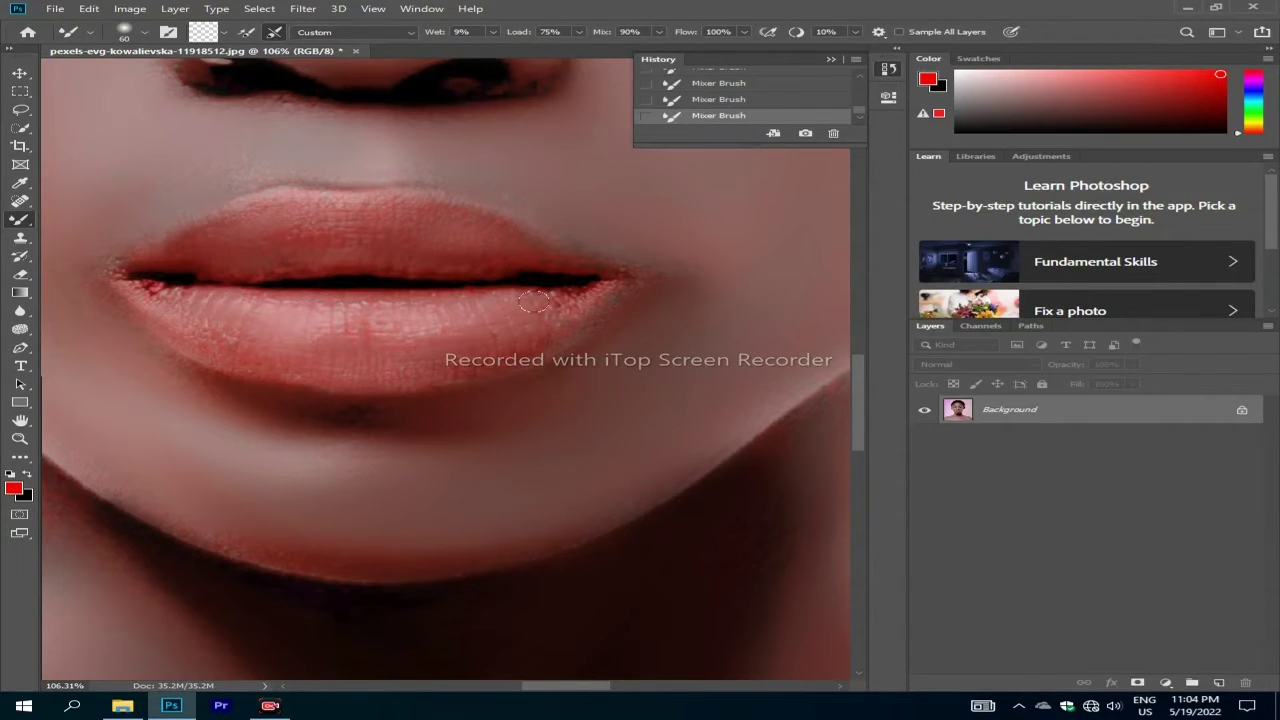
{"action": "left_click", "coordinate": [20, 438]}
- Fit the portrait on screen and browse the Filter menu
{"action": "right_click", "coordinate": [171, 408]}
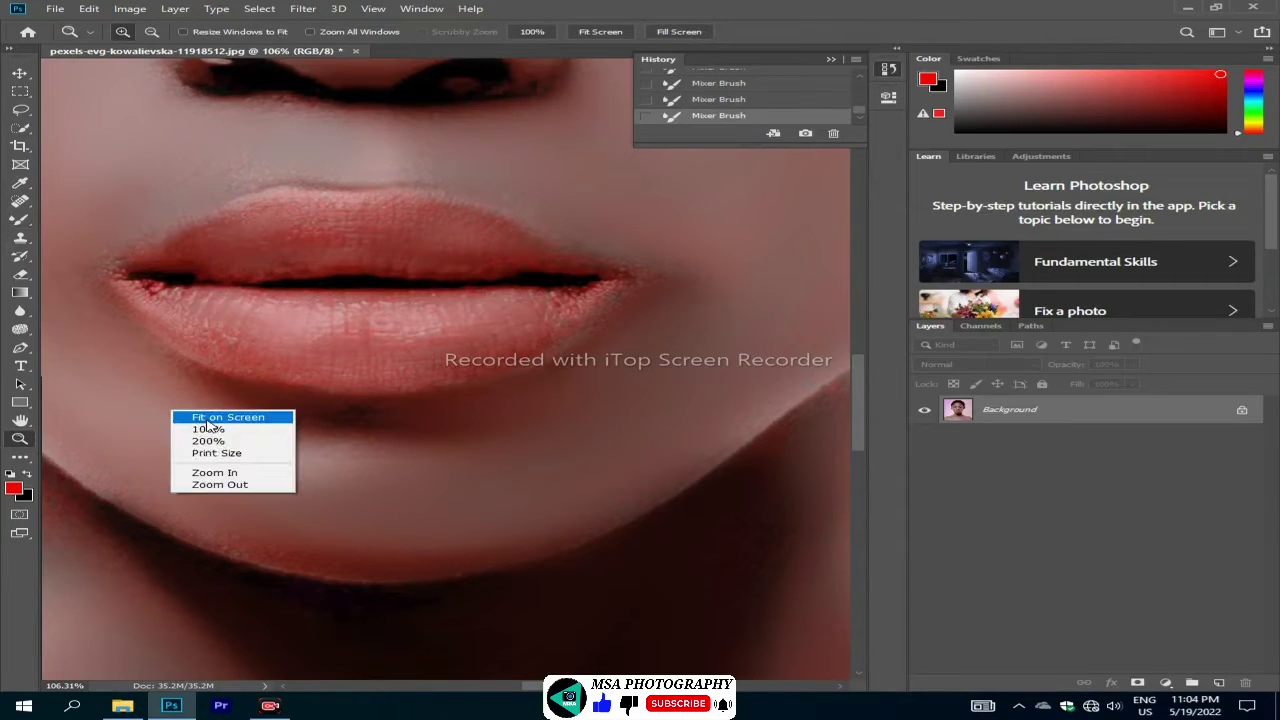
{"action": "left_click", "coordinate": [181, 414]}
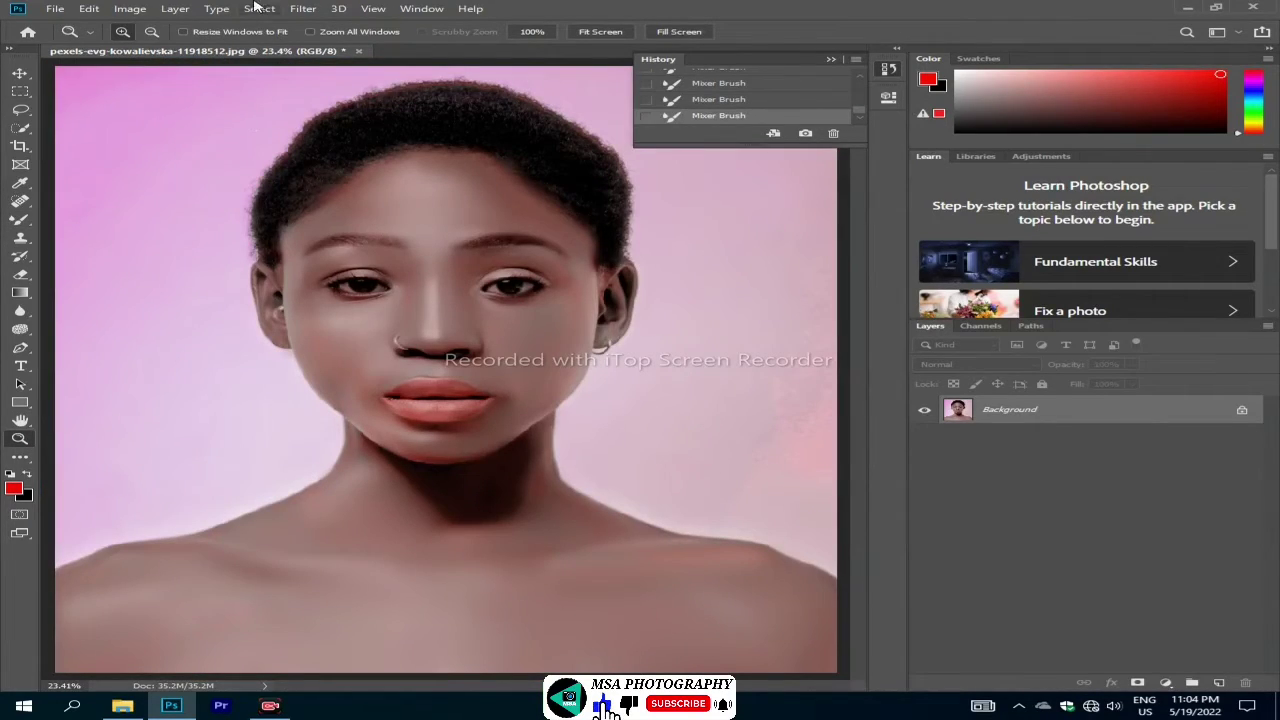
{"action": "left_click", "coordinate": [316, 9]}
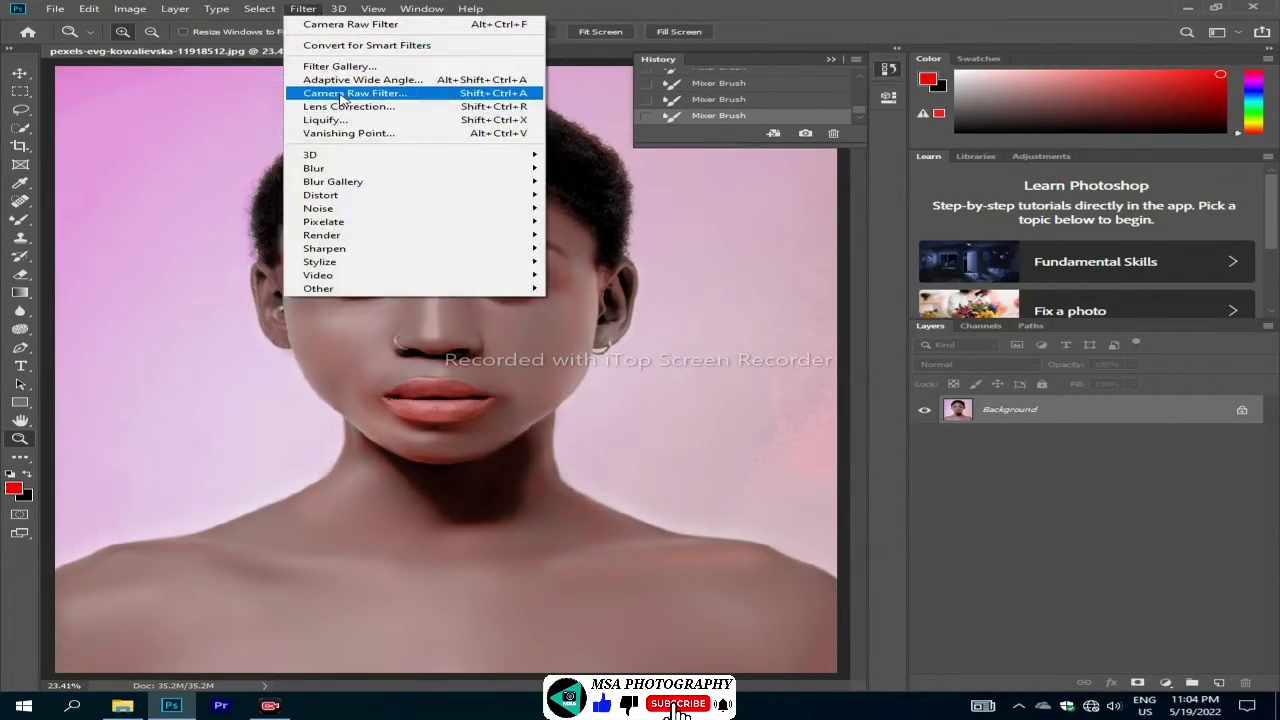
{"action": "key", "text": "Escape"}
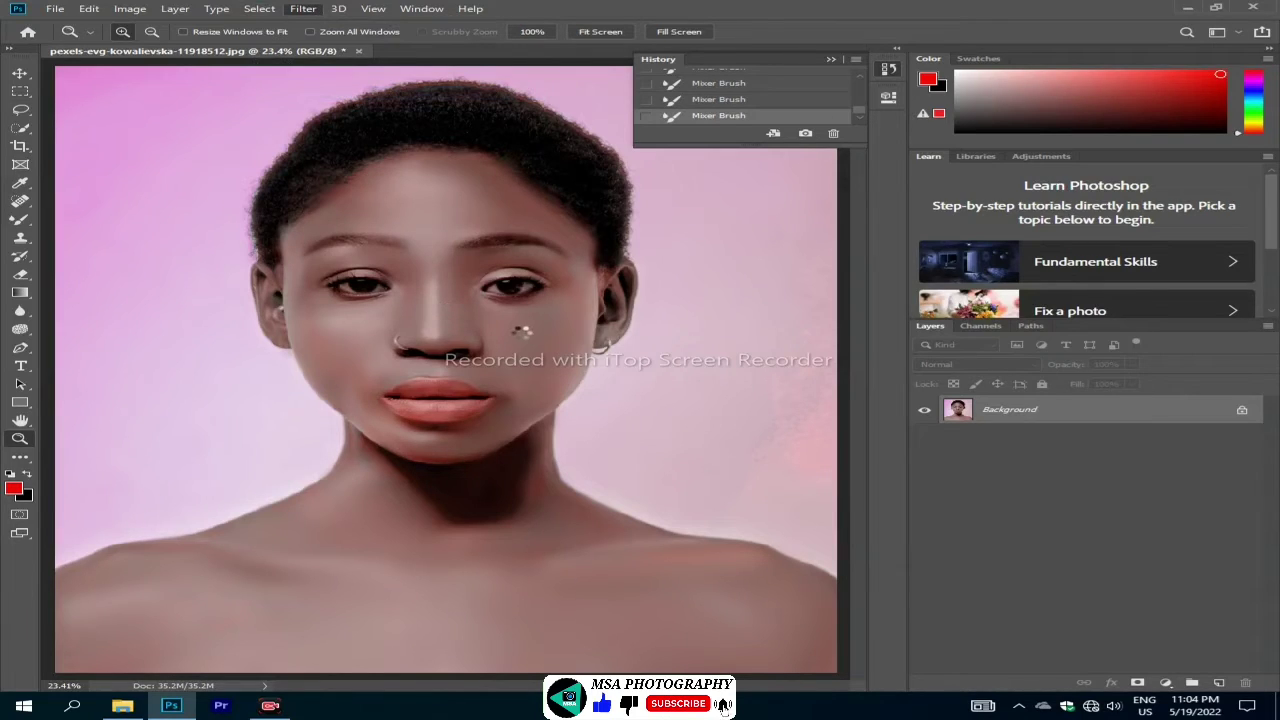
- In Camera Raw HSL, darken Oranges luminance, set Reds saturation +79 and Oranges +14, and apply
{"action": "key", "text": "ctrl+shift+a"}
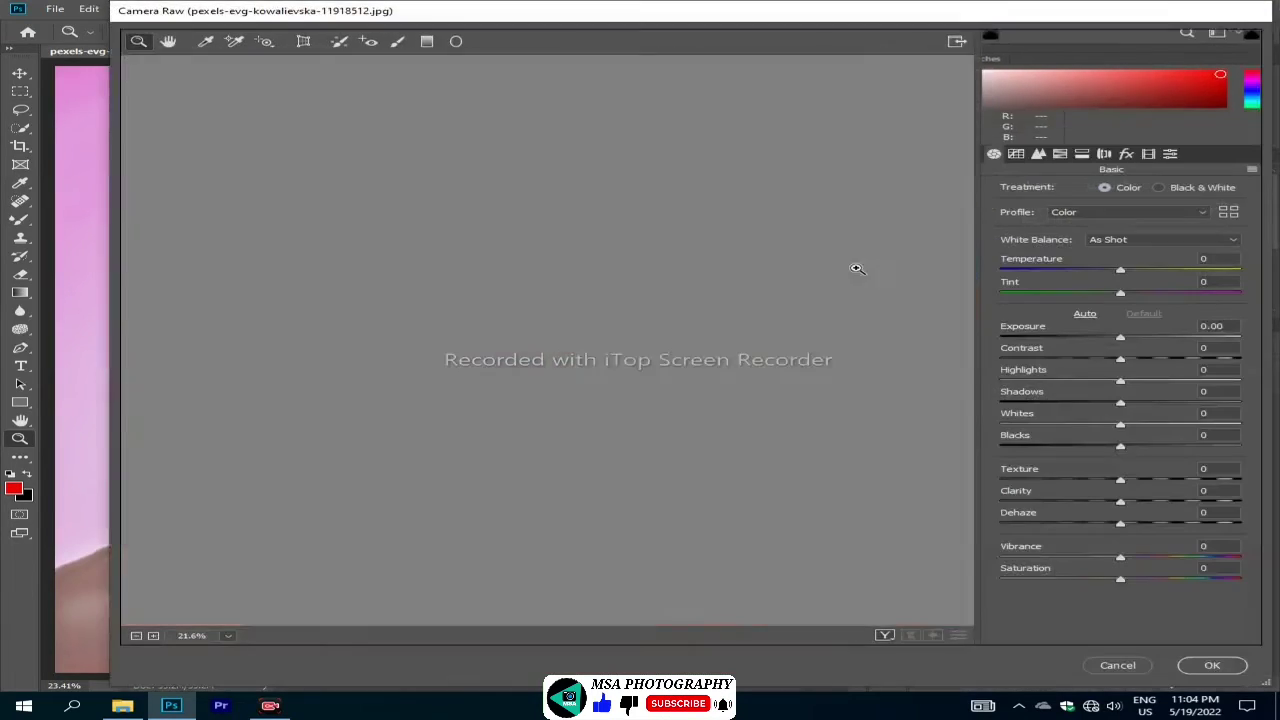
{"action": "left_click", "coordinate": [1058, 156]}
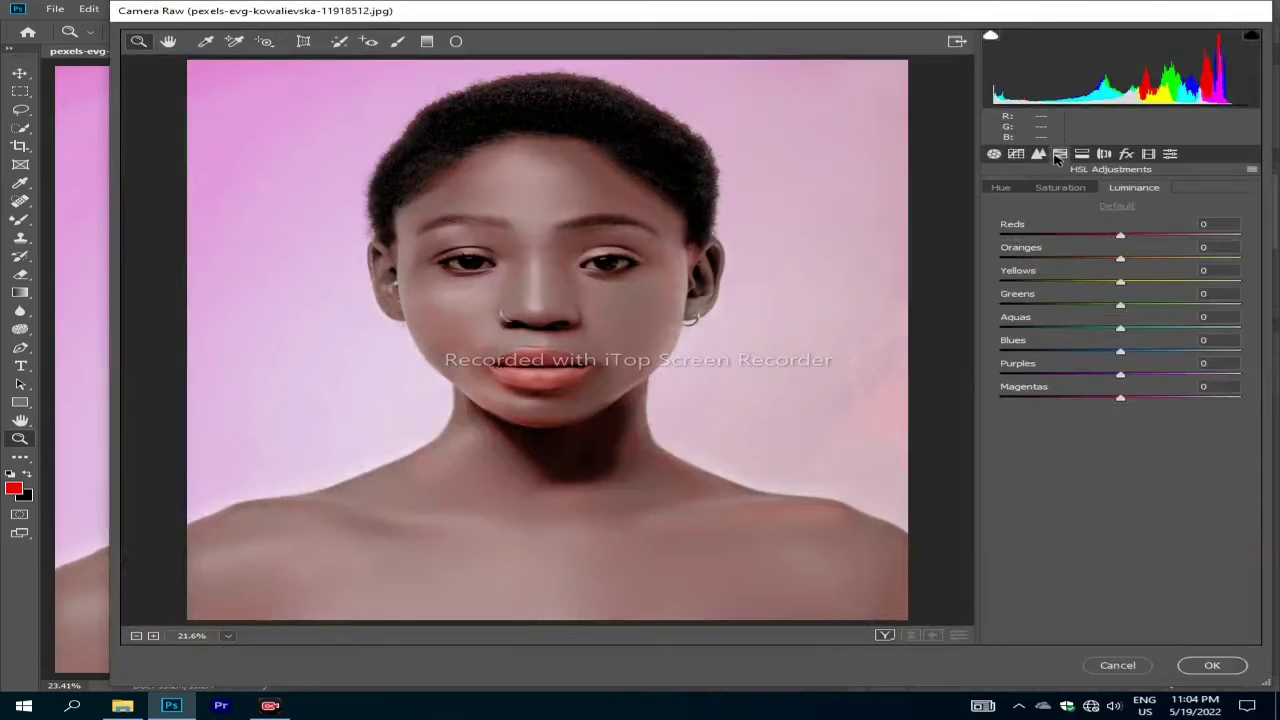
{"action": "left_click_drag", "start_coordinate": [1113, 260], "coordinate": [1098, 261]}
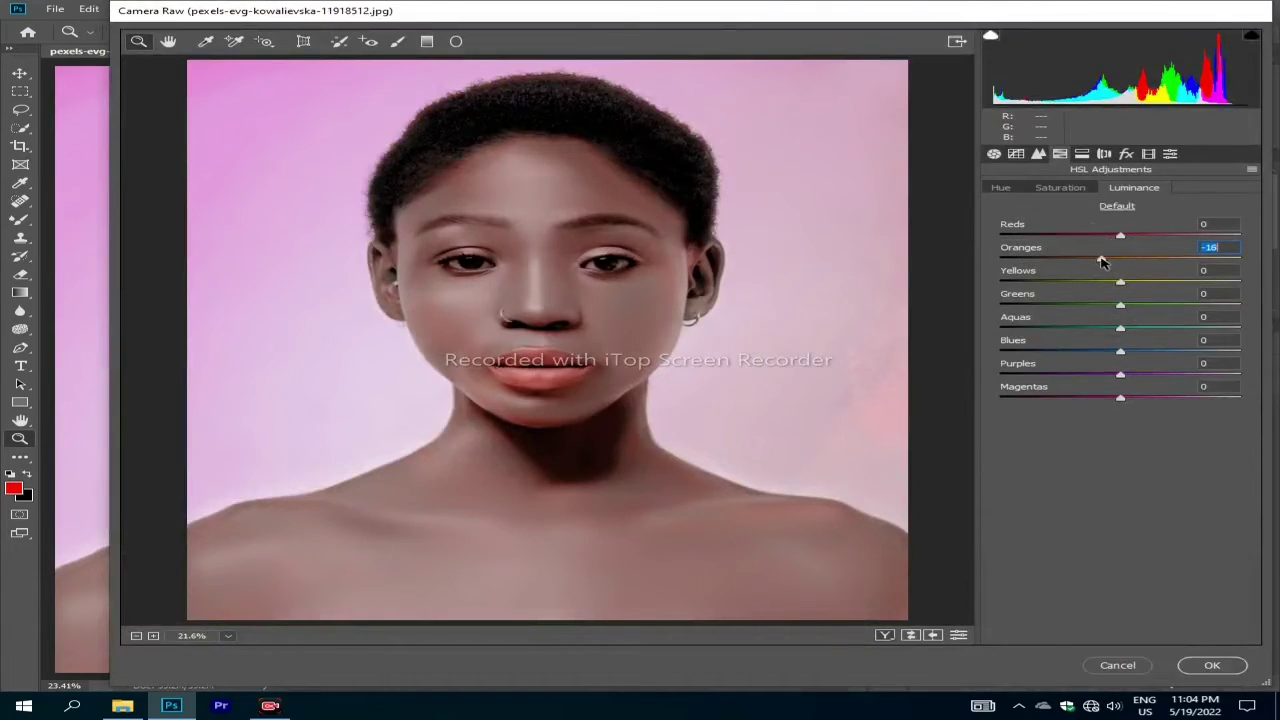
{"action": "left_click", "coordinate": [1060, 187]}
{"action": "left_click_drag", "start_coordinate": [1120, 235], "coordinate": [1197, 243]}
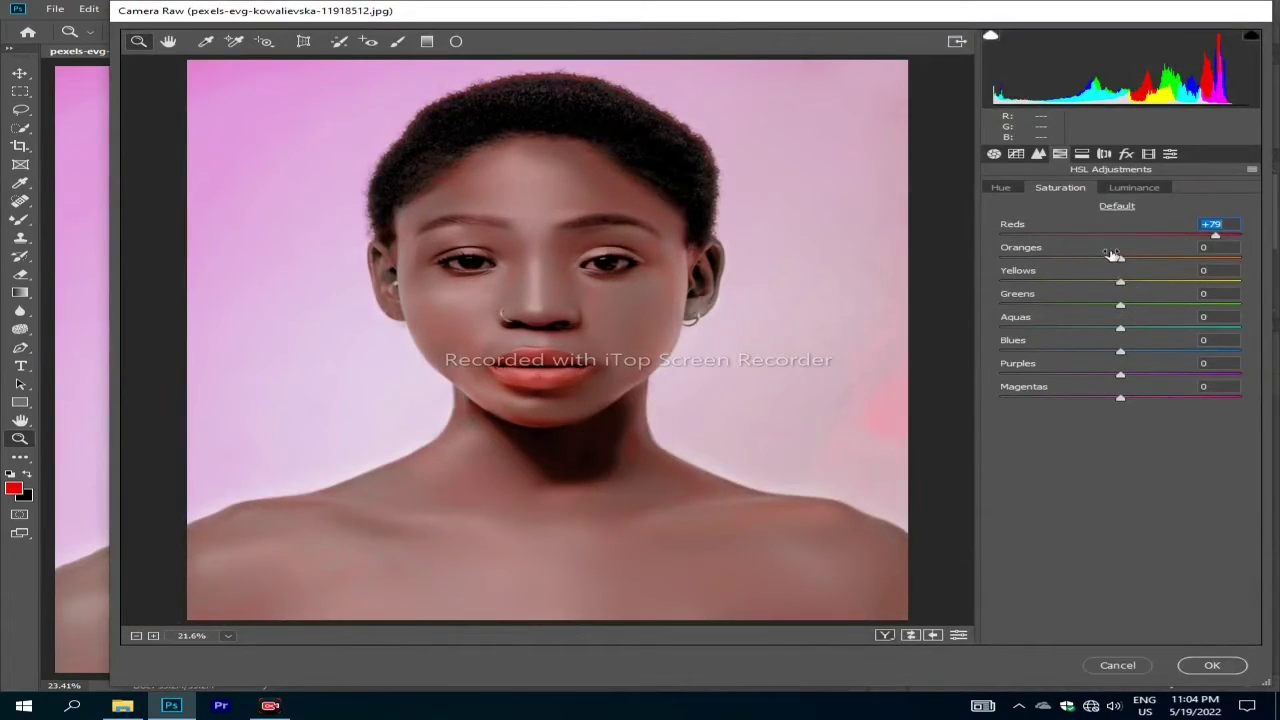
{"action": "mouse_move", "coordinate": [1118, 260]}
{"action": "left_mouse_down"}
{"action": "mouse_move", "coordinate": [1079, 260]}
{"action": "mouse_move", "coordinate": [1268, 295]}
{"action": "mouse_move", "coordinate": [1212, 300]}
{"action": "mouse_move", "coordinate": [1118, 338]}
{"action": "left_mouse_up"}
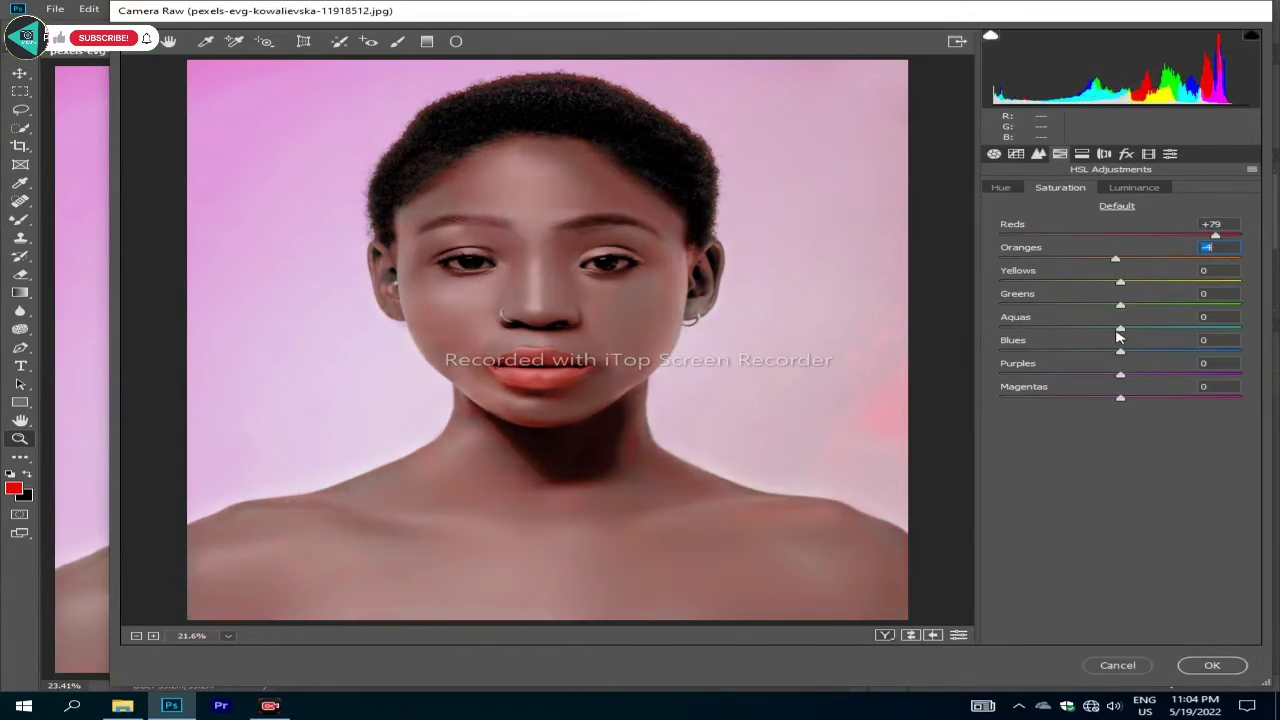
{"action": "mouse_move", "coordinate": [1118, 338]}
{"action": "left_mouse_down"}
{"action": "mouse_move", "coordinate": [1140, 347]}
{"action": "mouse_move", "coordinate": [1068, 347]}
{"action": "left_mouse_up"}
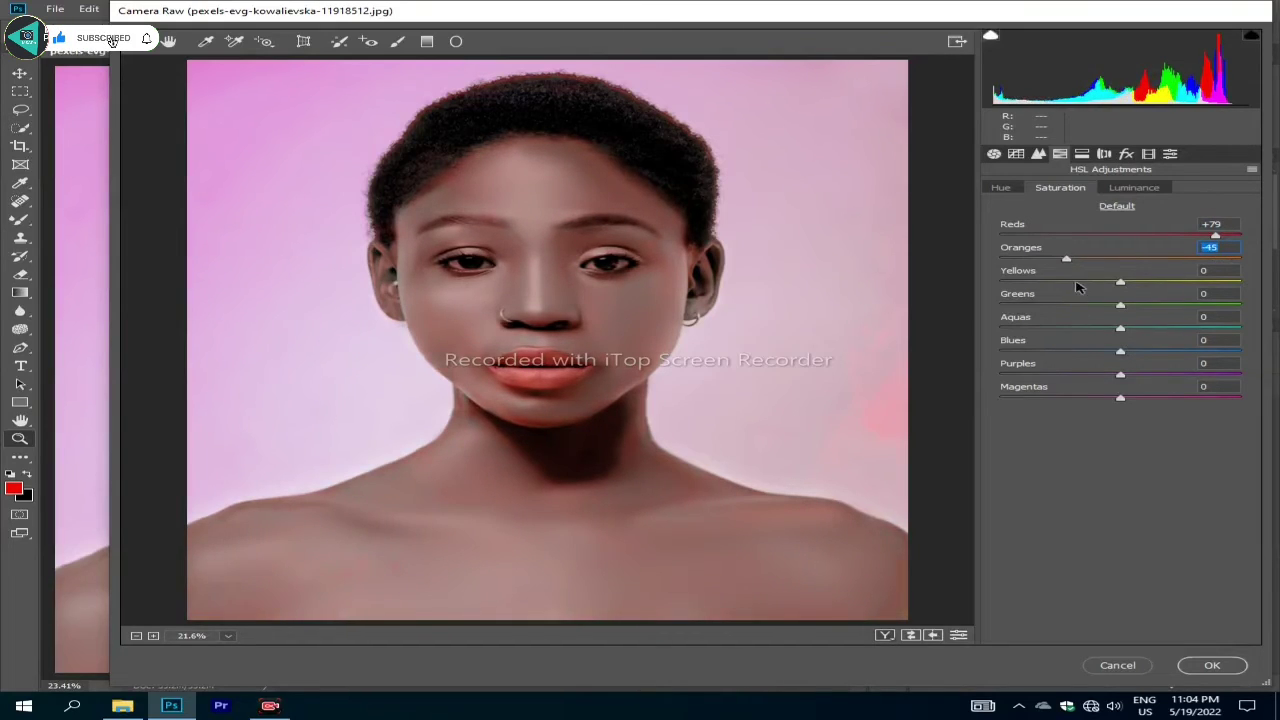
{"action": "mouse_move", "coordinate": [1066, 258]}
{"action": "left_mouse_down"}
{"action": "mouse_move", "coordinate": [1273, 264]}
{"action": "mouse_move", "coordinate": [1137, 272]}
{"action": "left_mouse_up"}
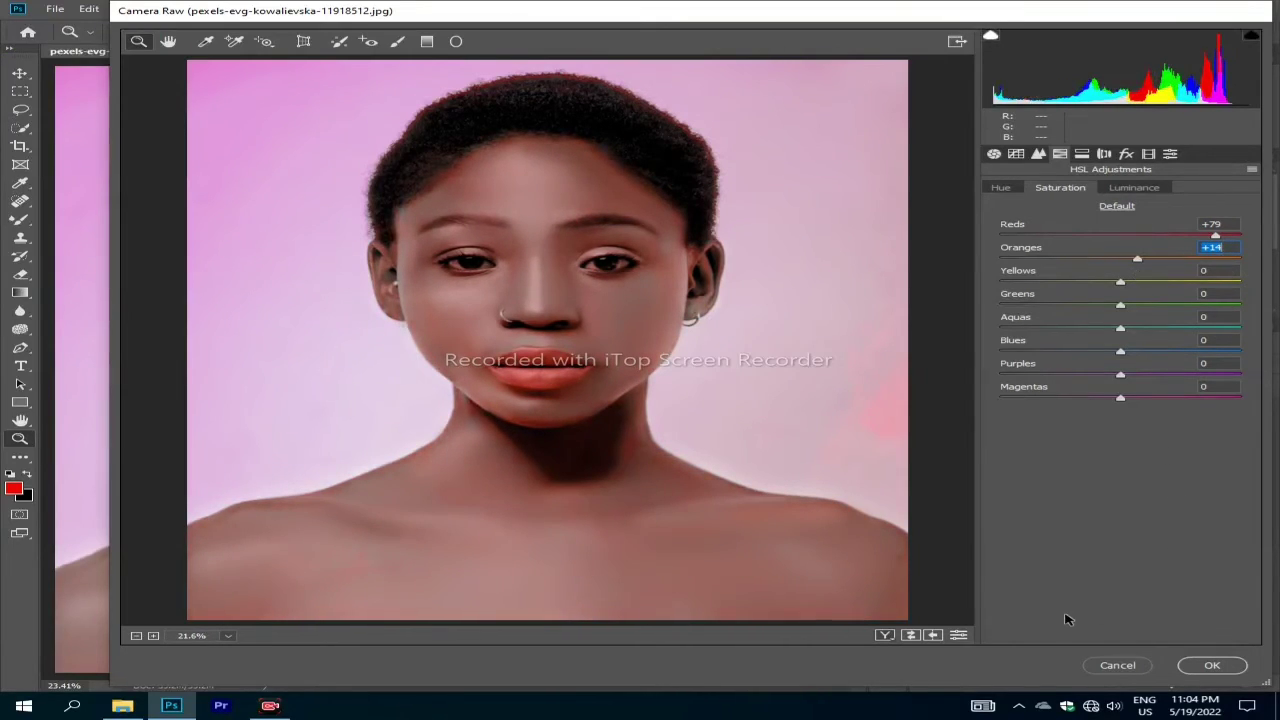
{"action": "left_click", "coordinate": [1209, 667]}
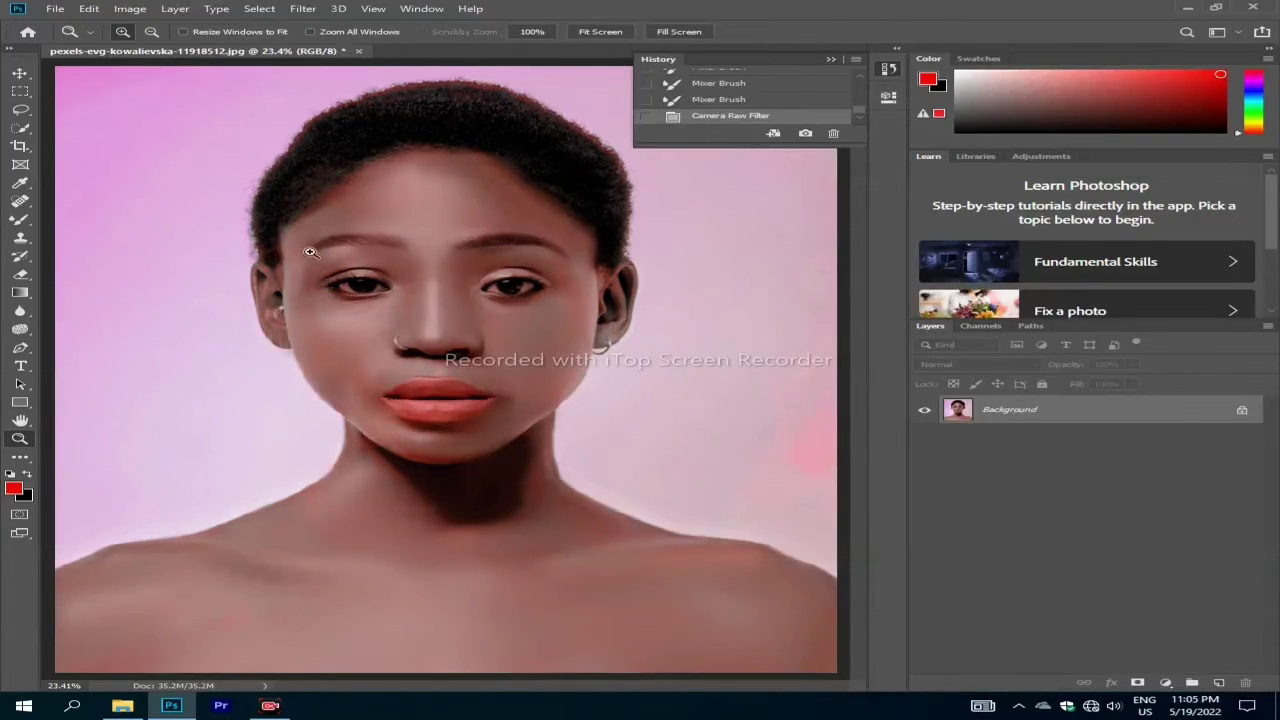
- Smooth the forehead, cheek and chin skin with a 200-size Mixer Brush
{"action": "left_click", "coordinate": [19, 220]}
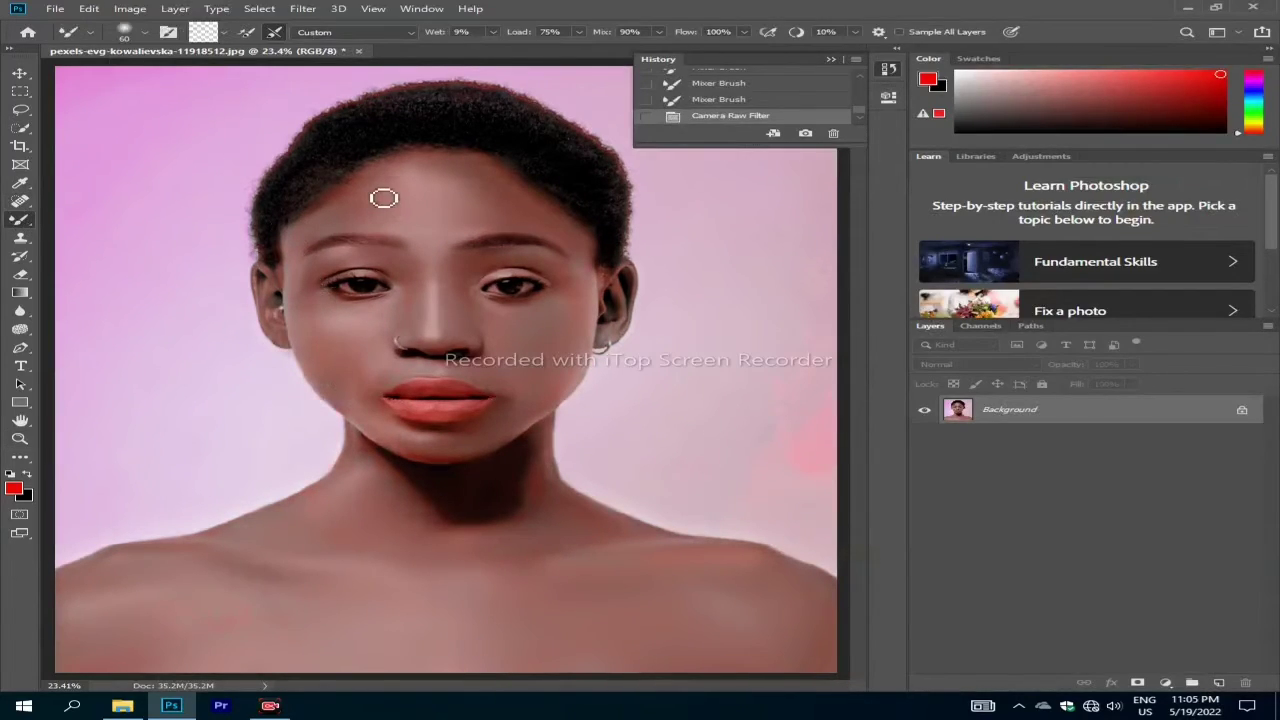
{"action": "key", "text": "bracketright"}
{"action": "key", "text": "bracketright"}
{"action": "key", "text": "bracketright"}
{"action": "key", "text": "bracketright"}
{"action": "key", "text": "bracketright"}
{"action": "key", "text": "bracketright"}
{"action": "left_click", "coordinate": [493, 199]}
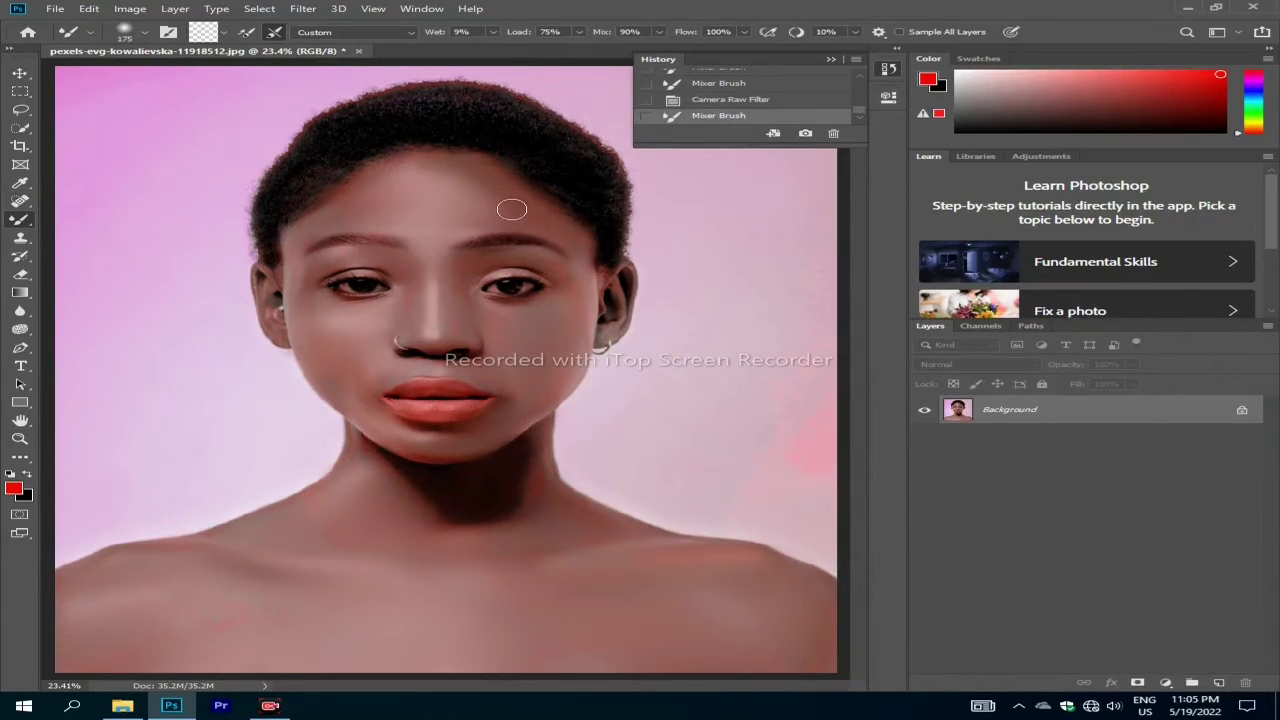
{"action": "left_click", "coordinate": [531, 226]}
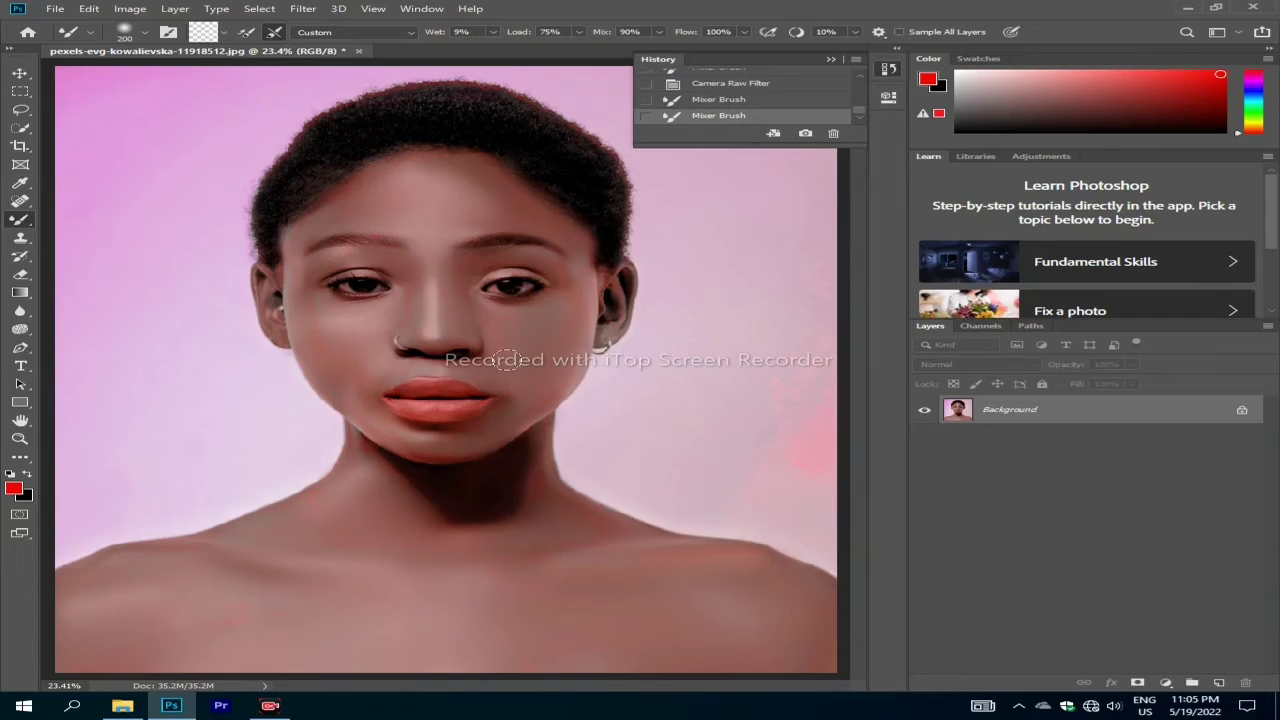
{"action": "left_click_drag", "start_coordinate": [508, 326], "coordinate": [539, 322]}
{"action": "left_click_drag", "start_coordinate": [531, 391], "coordinate": [323, 336]}
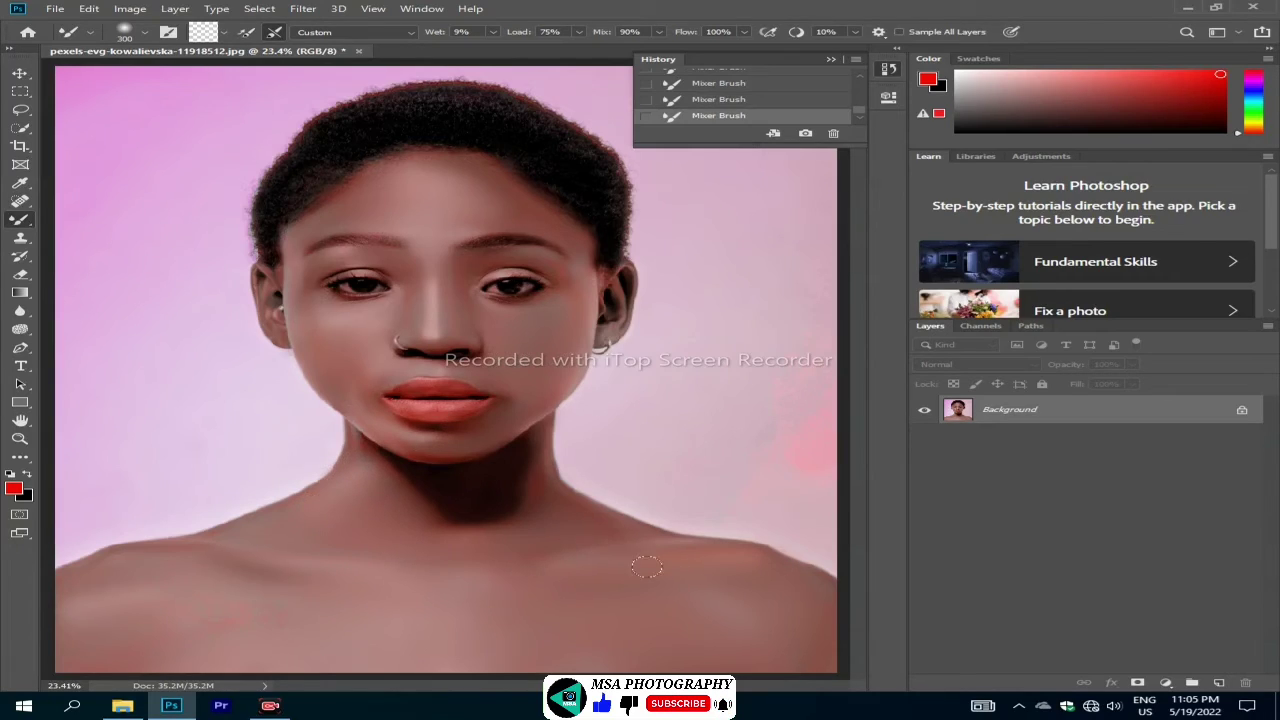
- Resize the Mixer Brush through 500 and 300, settling at 125
{"action": "key", "text": "bracketright"}
{"action": "key", "text": "bracketright"}
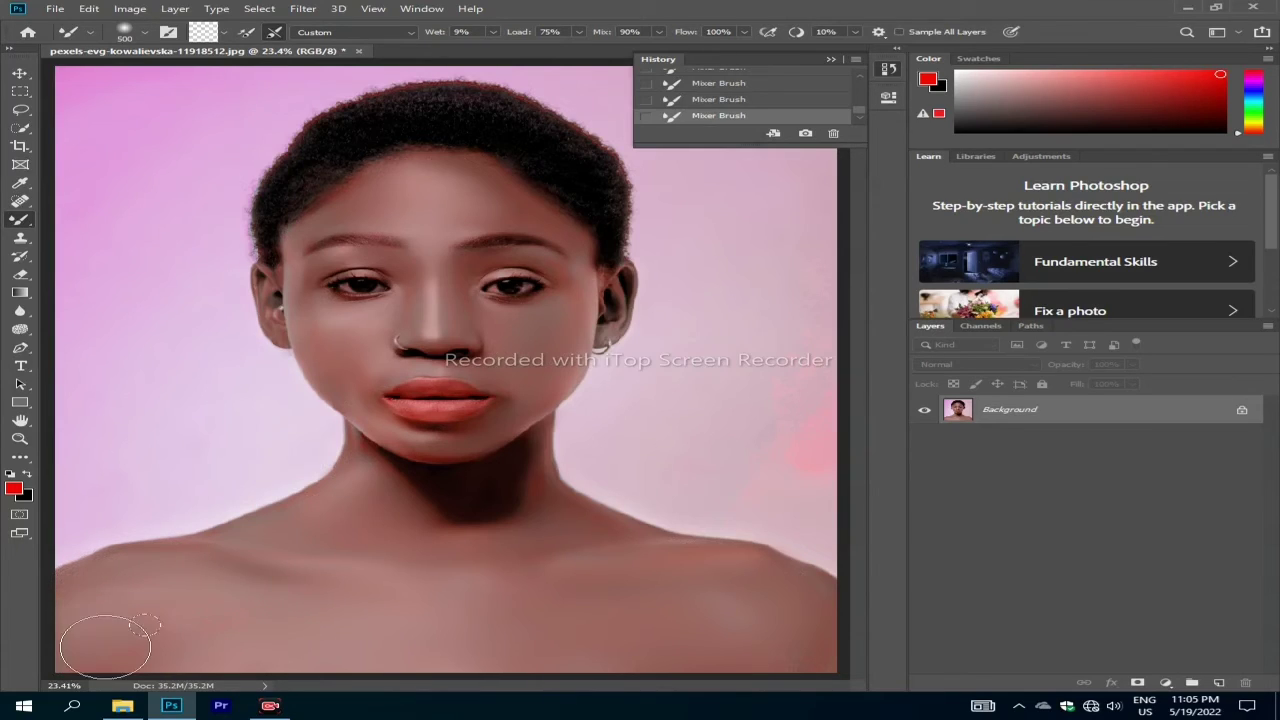
{"action": "key", "text": "bracketleft"}
{"action": "key", "text": "bracketleft"}
{"action": "key", "text": "z"}
{"action": "right_click", "coordinate": [151, 437]}
{"action": "key", "text": "Escape"}
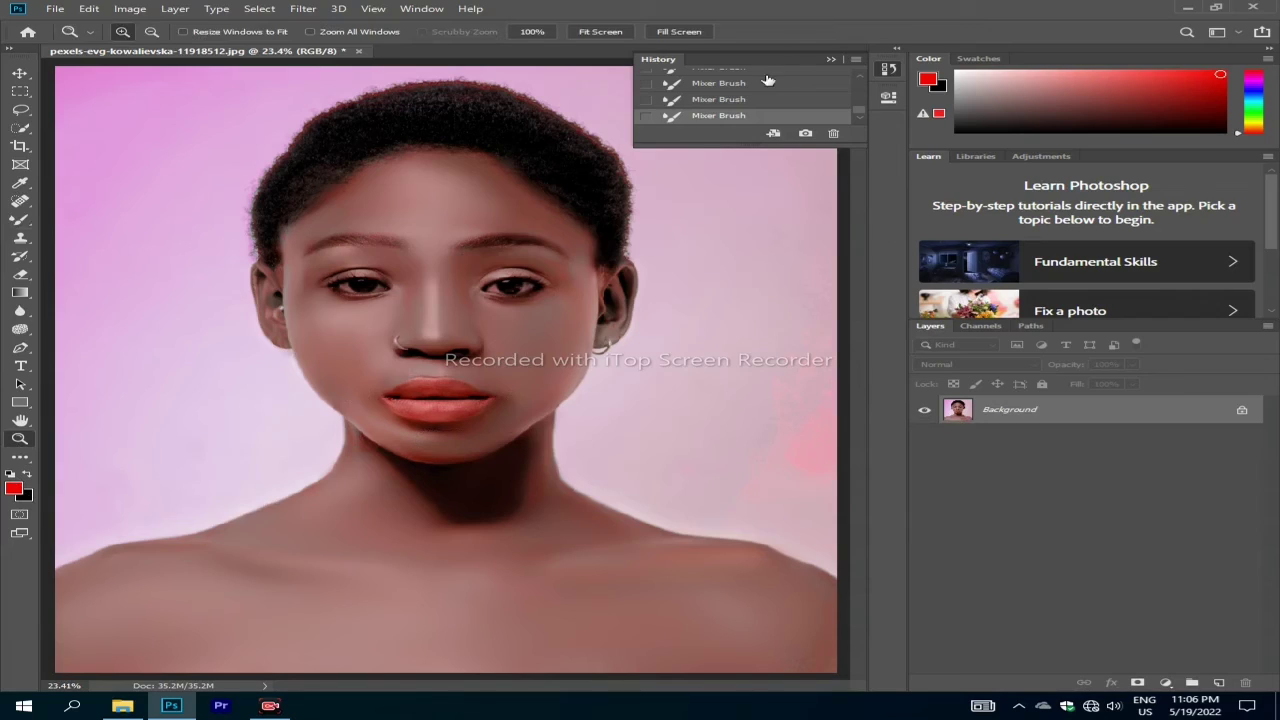
{"action": "left_click", "coordinate": [20, 221]}
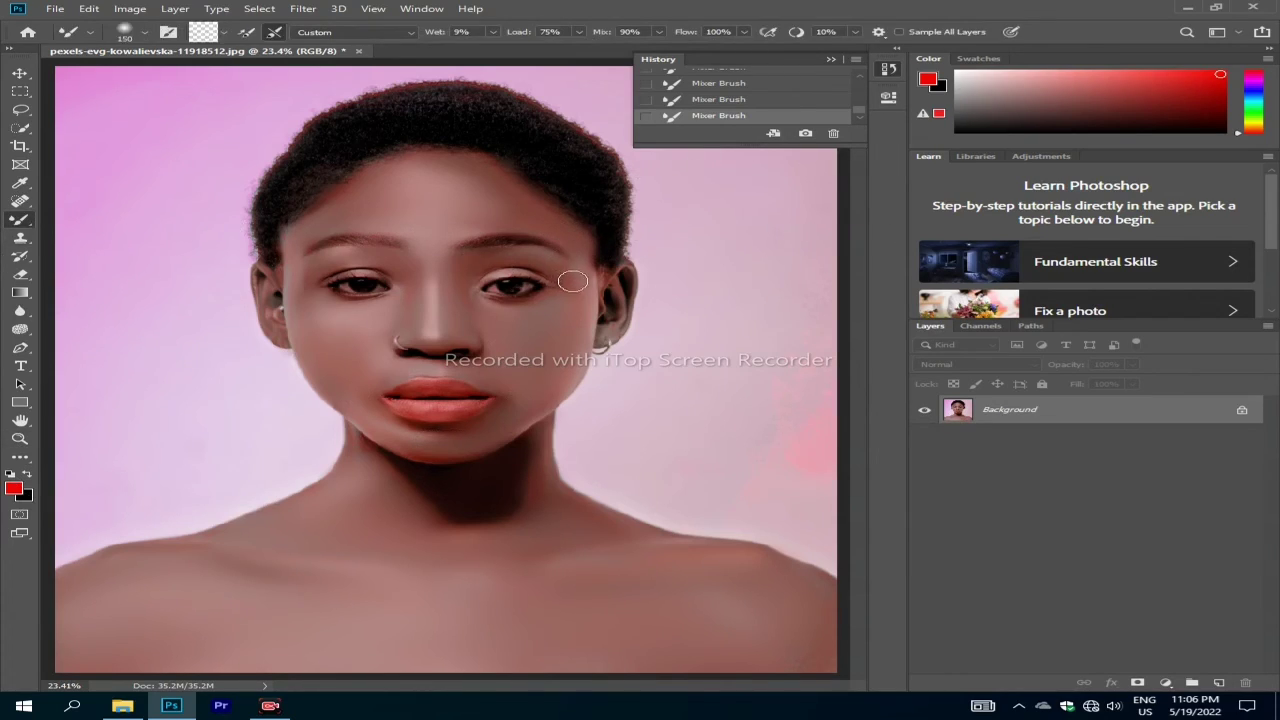
{"action": "key", "text": "bracketleft"}
{"action": "key", "text": "bracketleft"}
{"action": "key", "text": "bracketleft"}
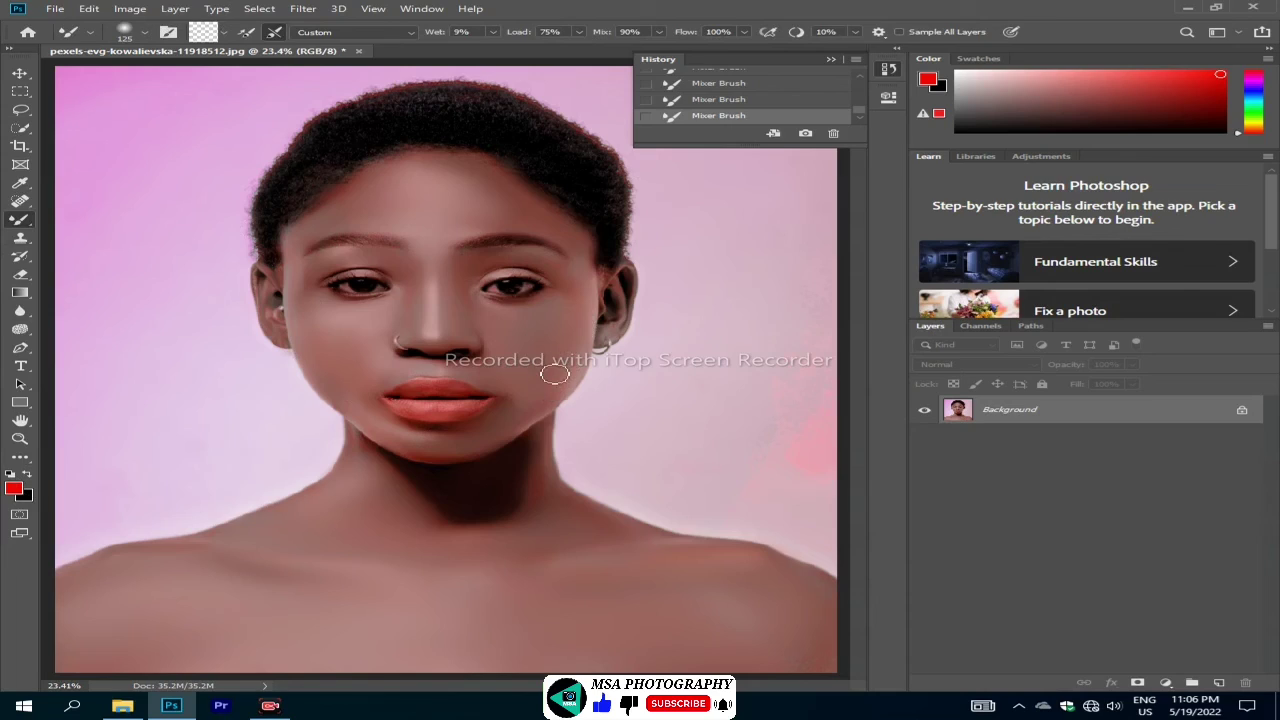
{"action": "left_click", "coordinate": [19, 438]}
{"action": "right_click", "coordinate": [125, 393]}
{"action": "left_click", "coordinate": [165, 416]}
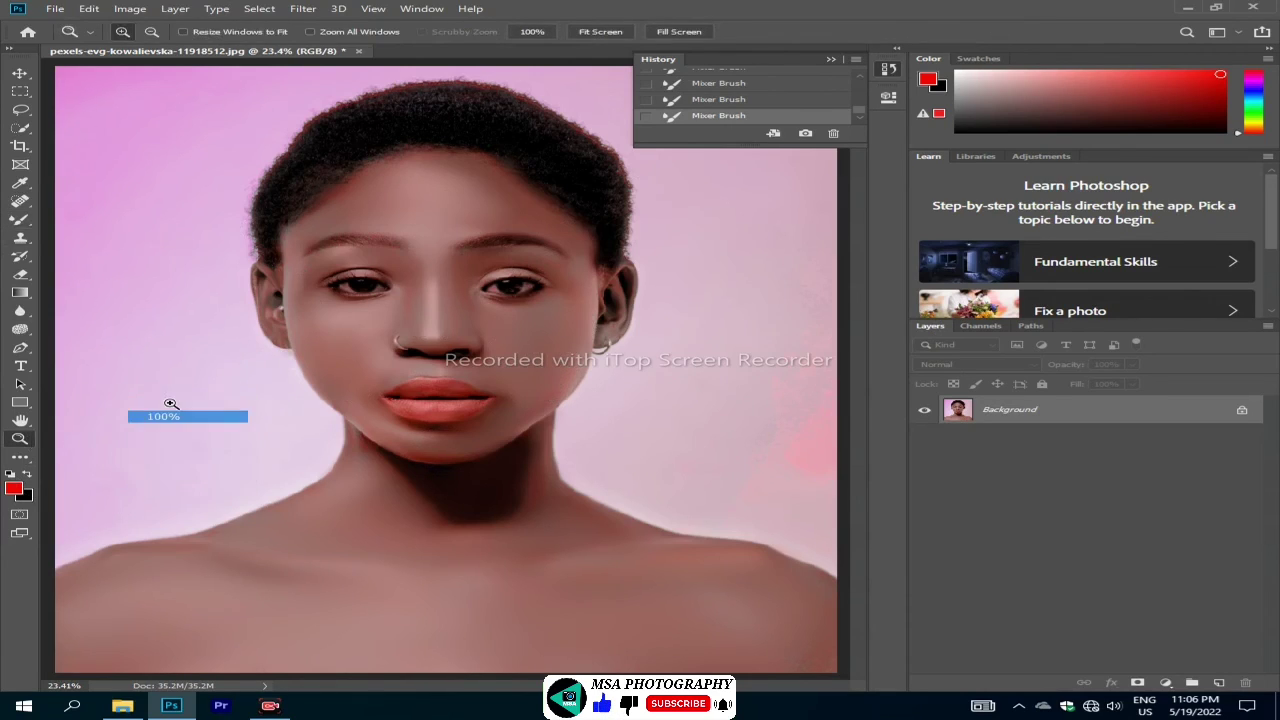
{"action": "right_click", "coordinate": [284, 312]}
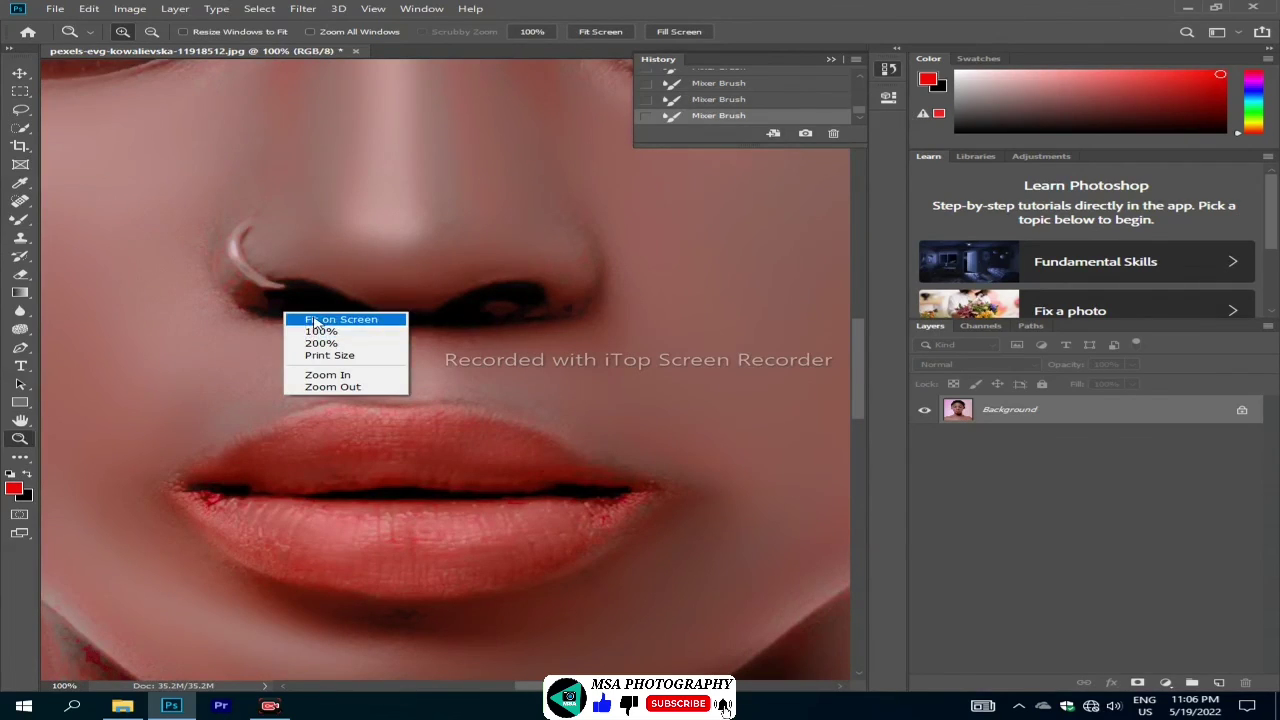
{"action": "left_click", "coordinate": [315, 320]}
{"action": "right_click", "coordinate": [316, 322]}
{"action": "left_click", "coordinate": [340, 351]}
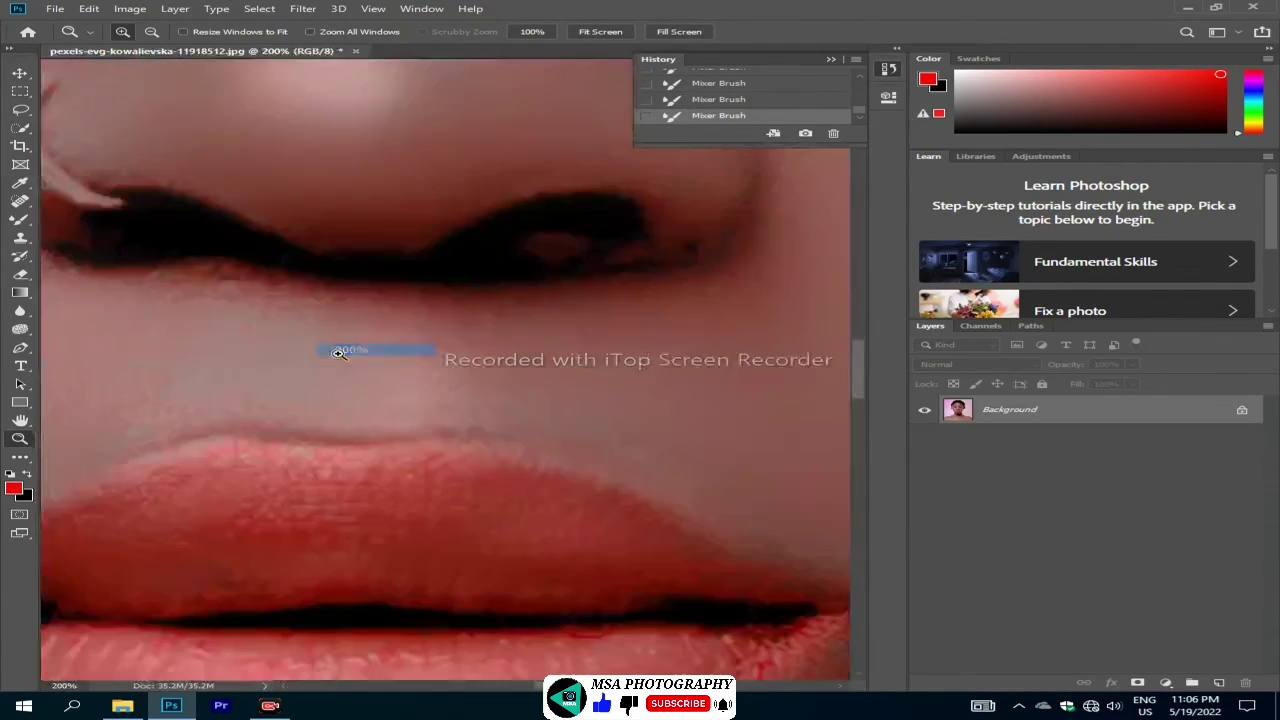
{"action": "right_click", "coordinate": [357, 310]}
{"action": "left_click", "coordinate": [366, 321]}
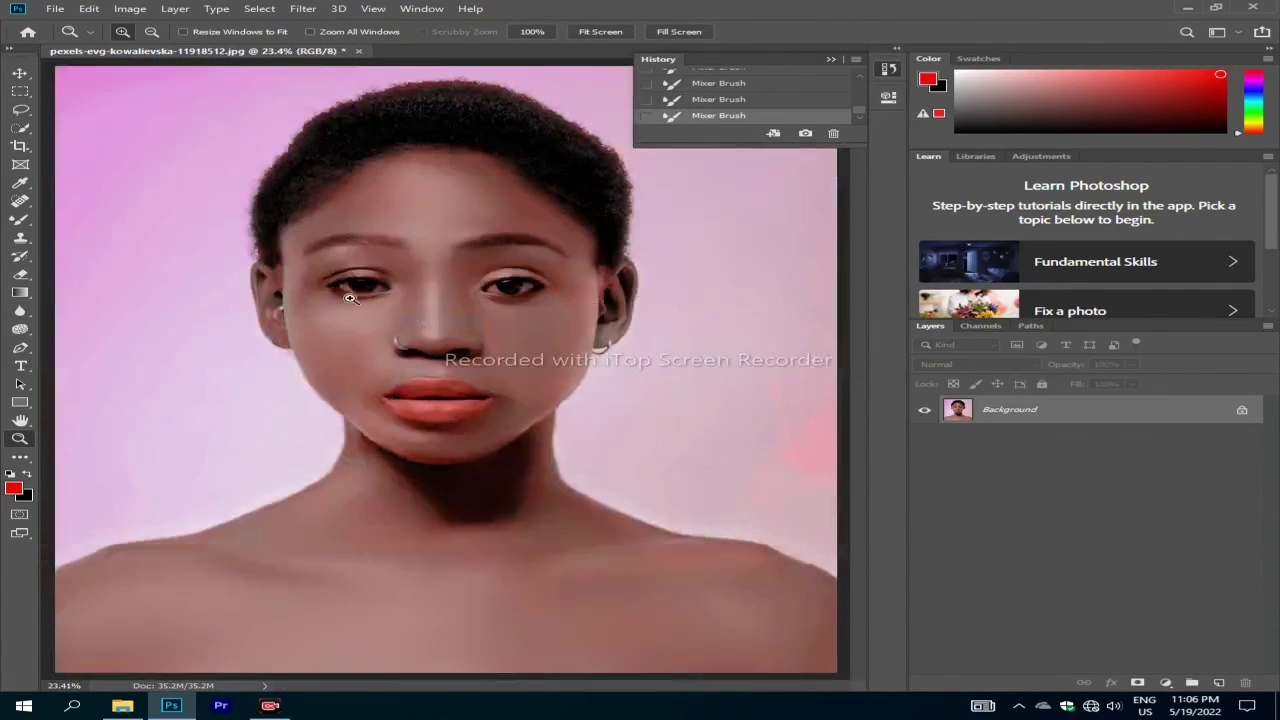
{"action": "right_click", "coordinate": [351, 298]}
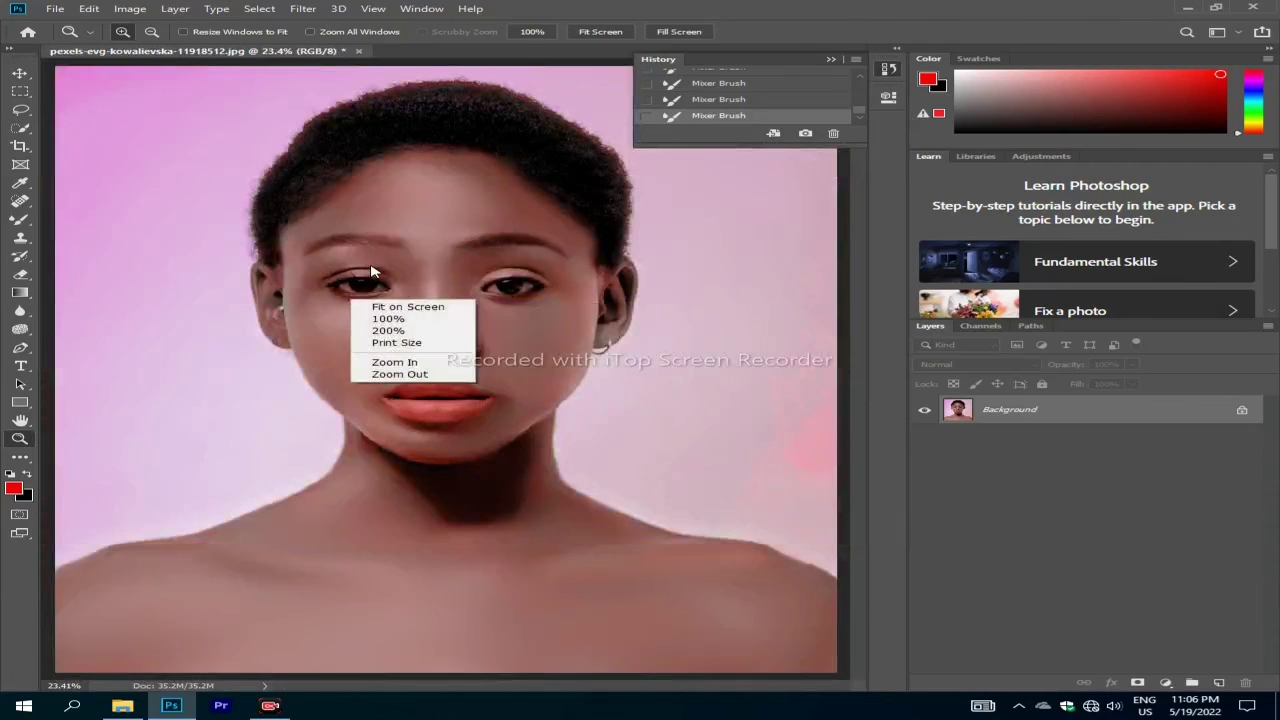
{"action": "left_click", "coordinate": [398, 333]}
{"action": "scroll", "coordinate": [421, 258], "scroll_direction": "up", "scroll_amount": 2}
{"action": "scroll", "coordinate": [421, 259], "scroll_direction": "up", "scroll_amount": 2}
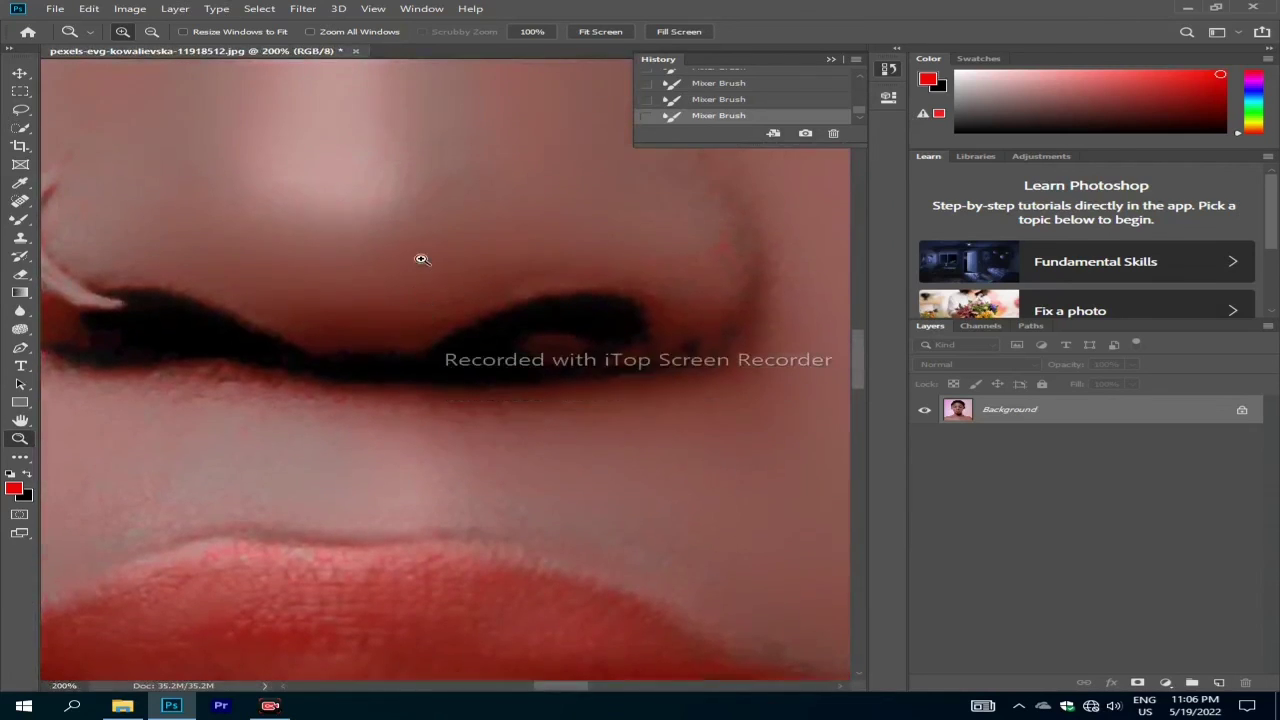
{"action": "scroll", "coordinate": [421, 259], "scroll_direction": "up", "scroll_amount": 1}
{"action": "scroll", "coordinate": [421, 259], "scroll_direction": "up", "scroll_amount": 2}
{"action": "scroll", "coordinate": [421, 259], "scroll_direction": "up", "scroll_amount": 2}
{"action": "scroll", "coordinate": [421, 259], "scroll_direction": "up", "scroll_amount": 2}
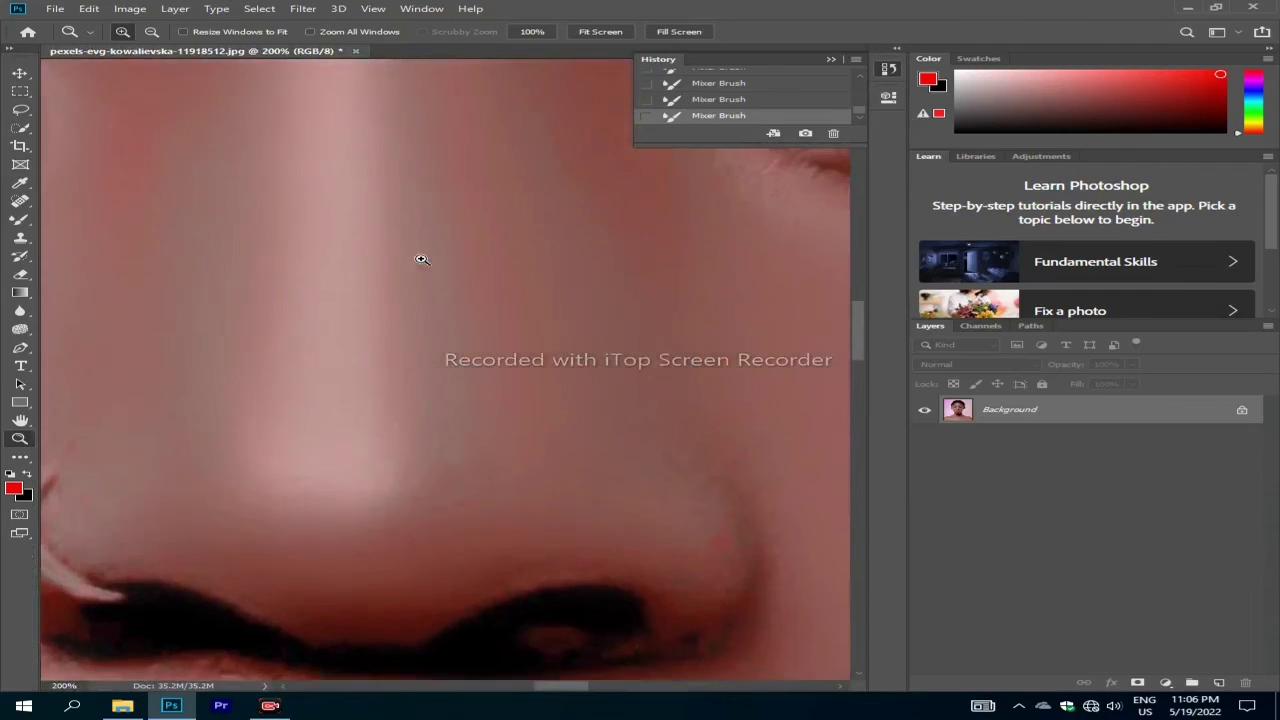
{"action": "scroll", "coordinate": [421, 259], "scroll_direction": "up", "scroll_amount": 2}
{"action": "scroll", "coordinate": [421, 259], "scroll_direction": "up", "scroll_amount": 2}
{"action": "scroll", "coordinate": [421, 259], "scroll_direction": "up", "scroll_amount": 1}
{"action": "scroll", "coordinate": [421, 259], "scroll_direction": "up", "scroll_amount": 2}
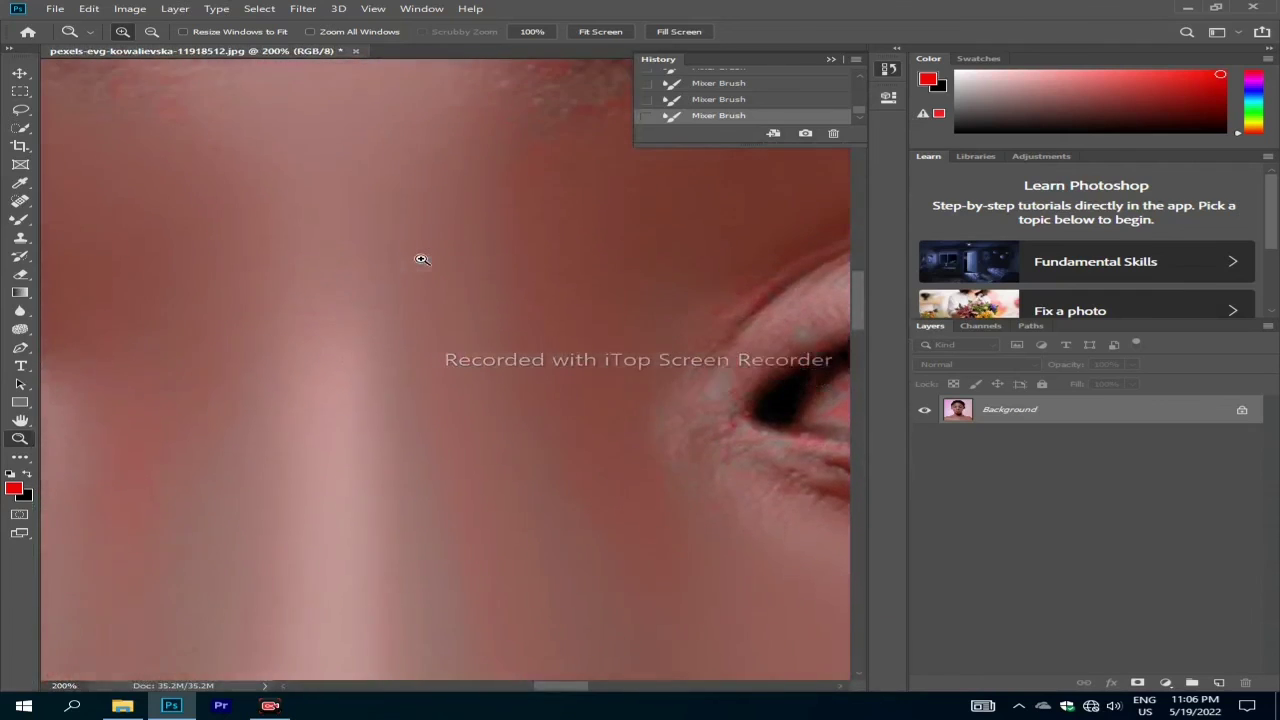
{"action": "scroll", "coordinate": [421, 259], "scroll_direction": "up", "scroll_amount": 2}
{"action": "scroll", "coordinate": [421, 259], "scroll_direction": "up", "scroll_amount": 2}
{"action": "scroll", "coordinate": [421, 259], "scroll_direction": "up", "scroll_amount": 2}
{"action": "scroll", "coordinate": [440, 277], "scroll_direction": "up", "scroll_amount": 1}
{"action": "right_click", "coordinate": [444, 287]}
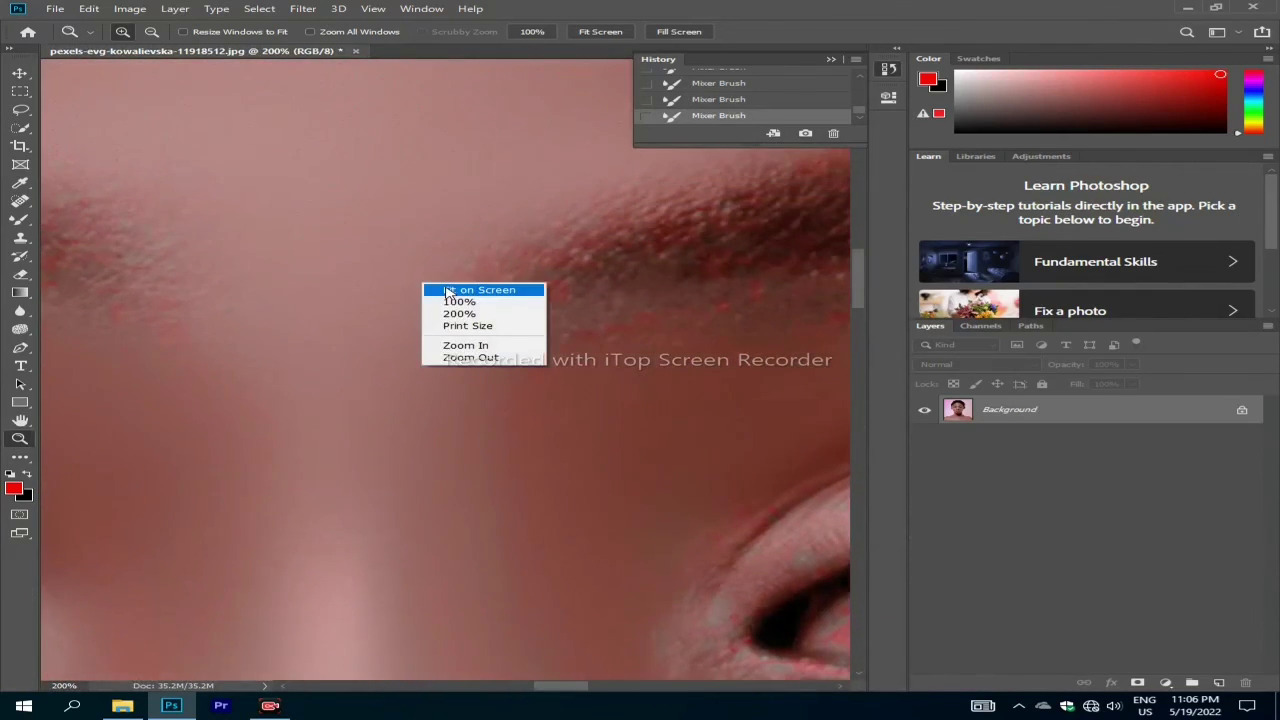
{"action": "left_click", "coordinate": [446, 290]}
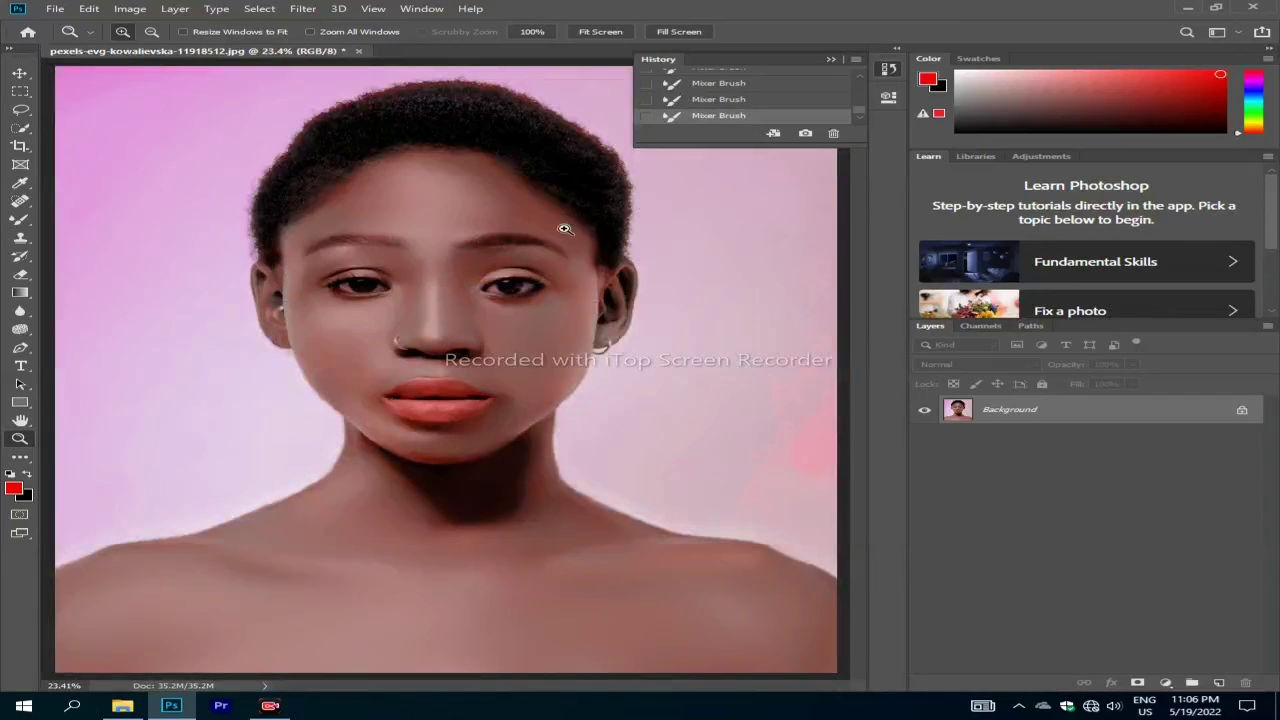
{"action": "left_click_drag", "start_coordinate": [379, 218], "coordinate": [547, 451]}
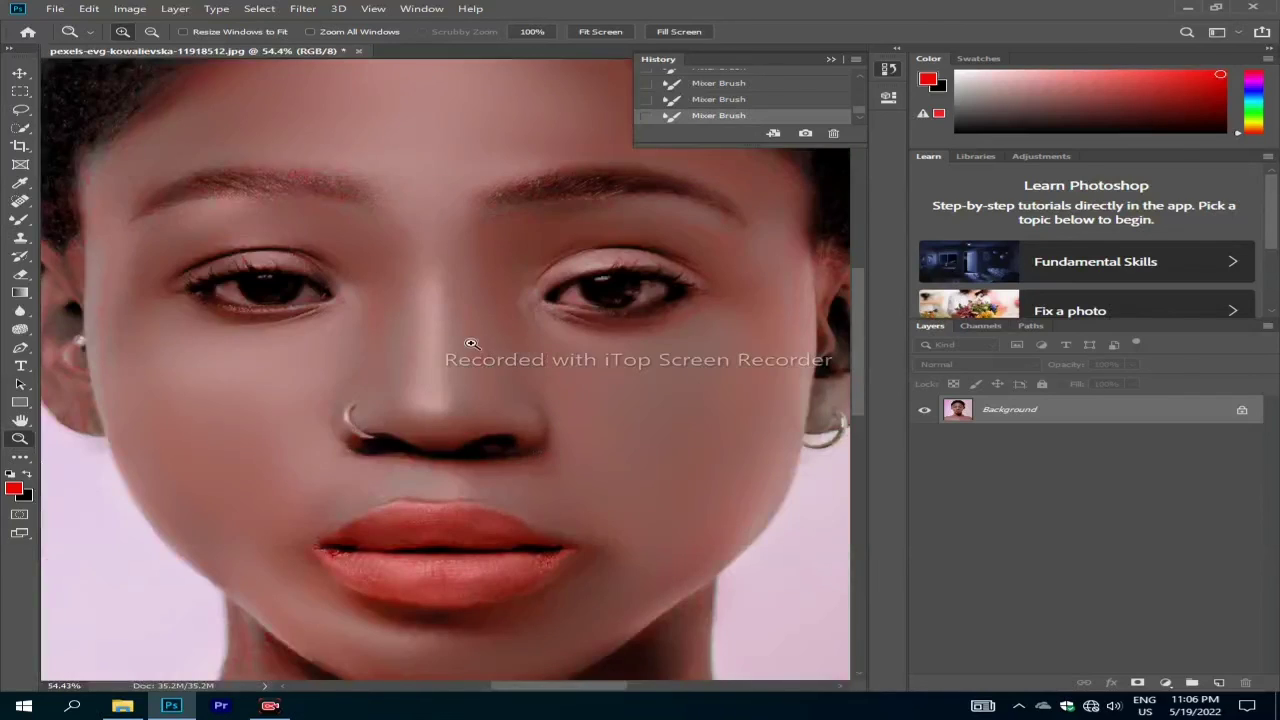
{"action": "right_click", "coordinate": [471, 345]}
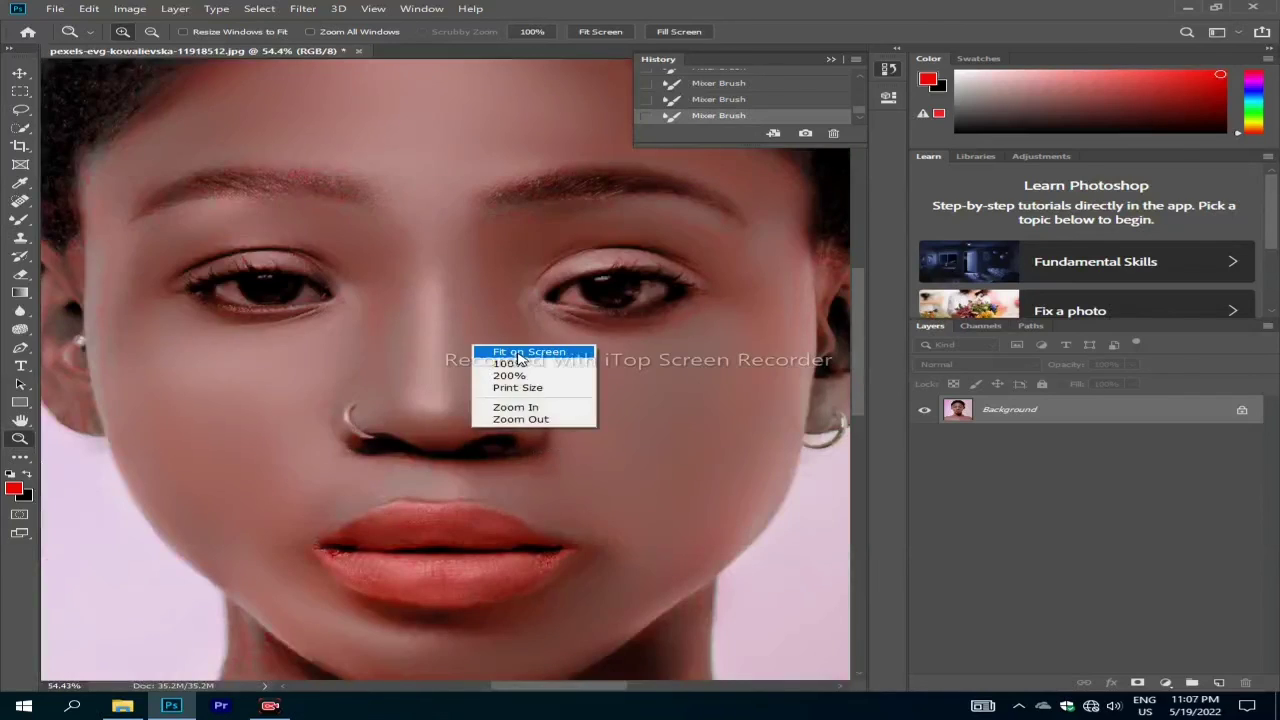